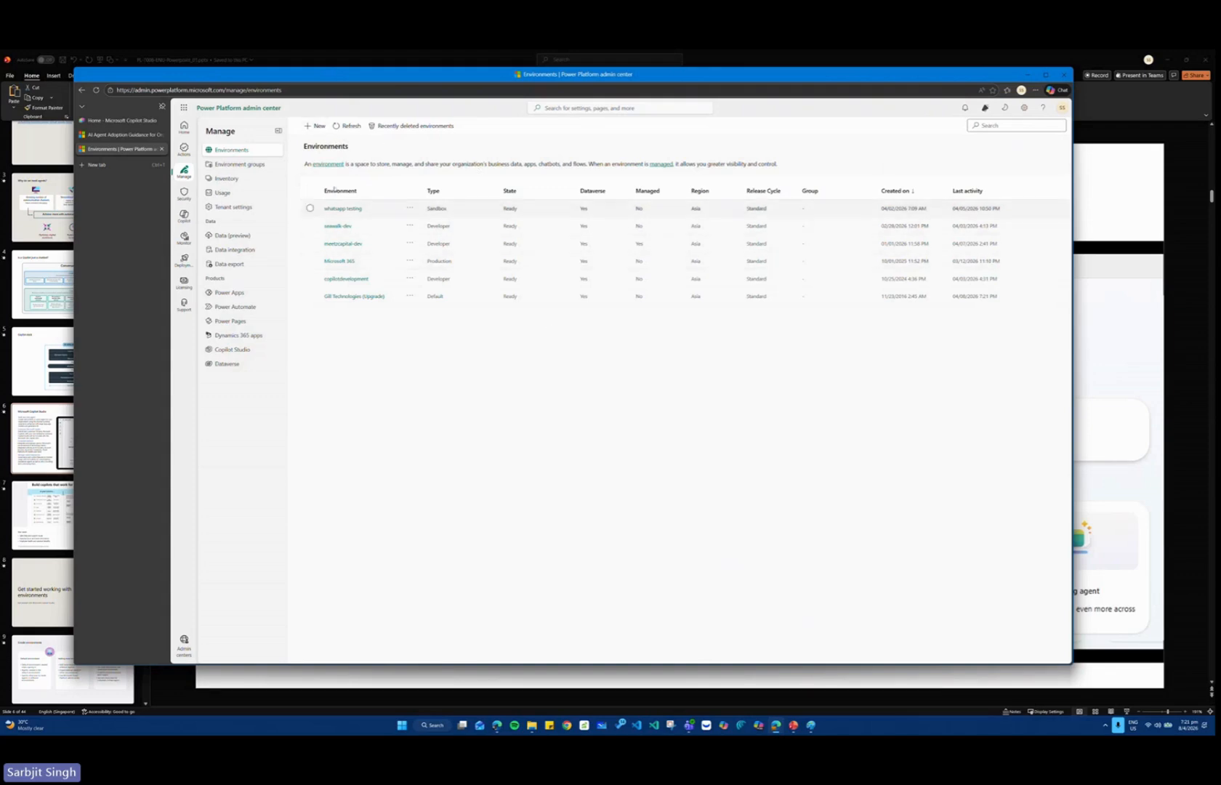
Start a new environment, expand its default settings and set the region to United States.
left_click(324, 128)
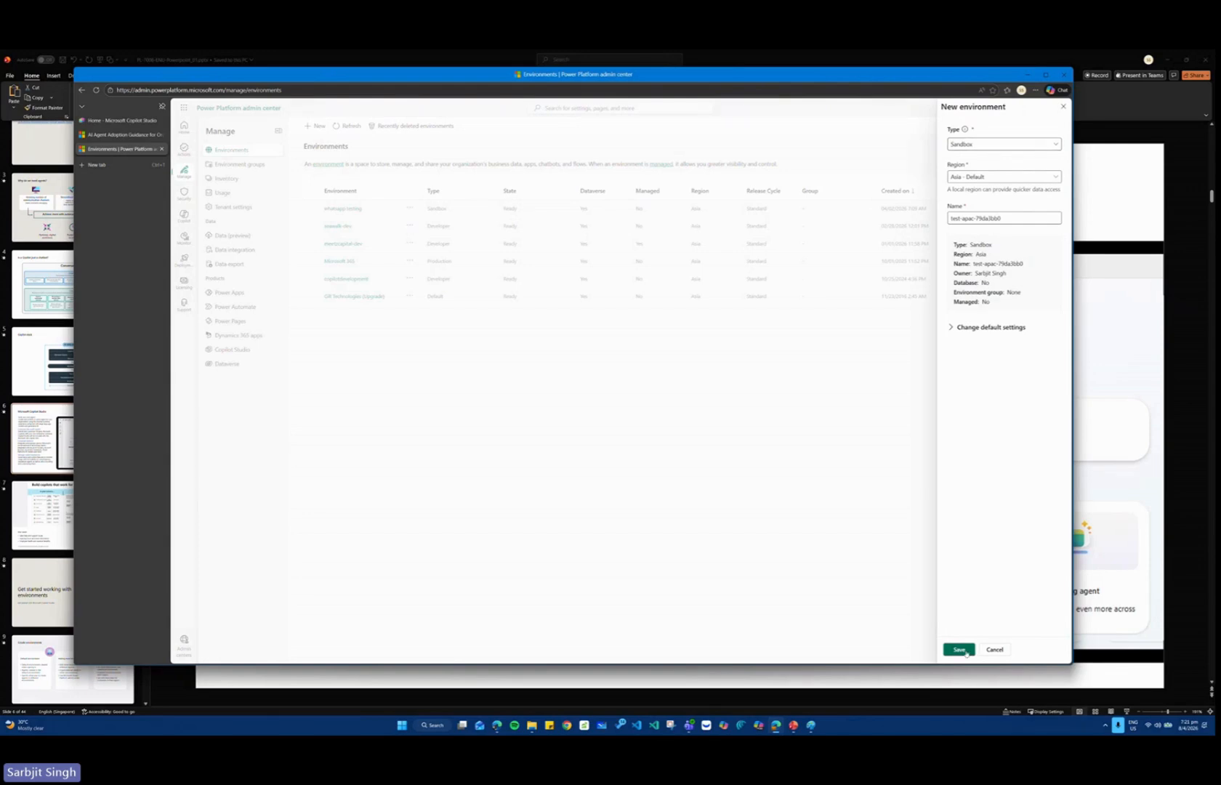
left_click(1063, 106)
left_click(315, 126)
left_click(952, 327)
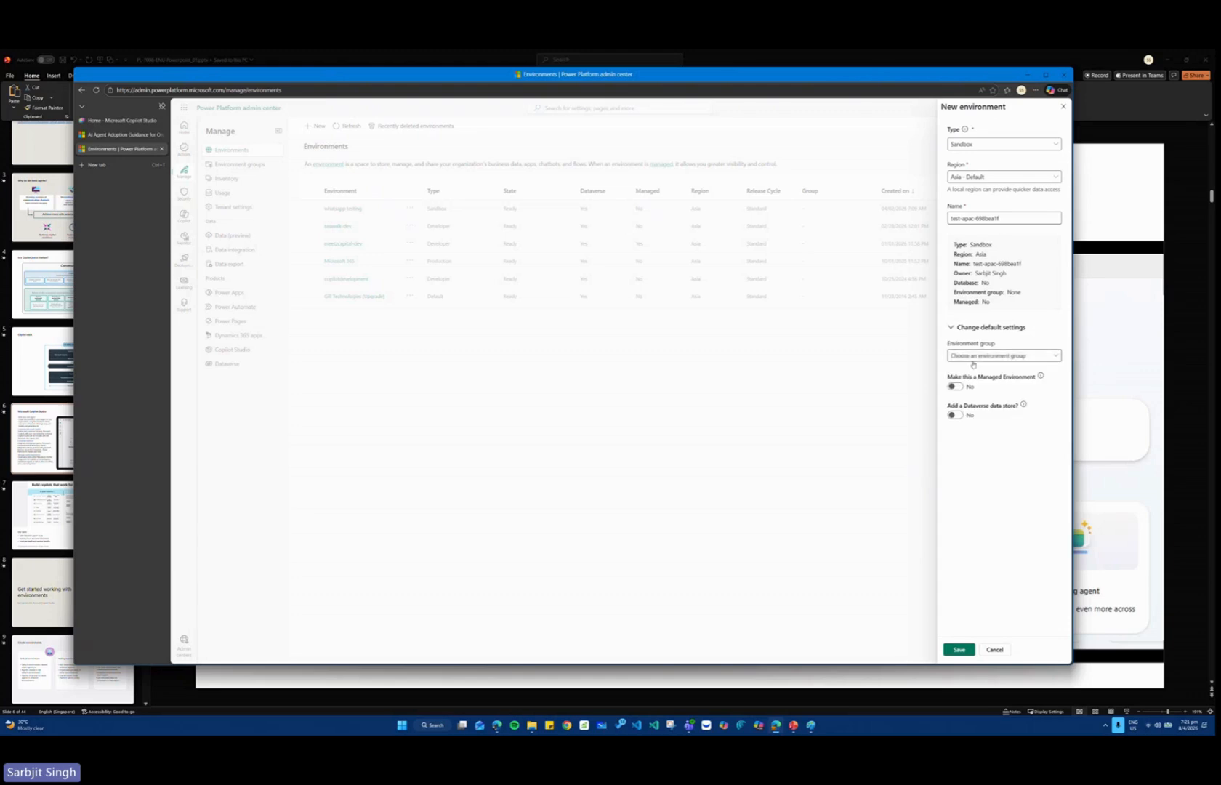
left_click(955, 415)
left_click(994, 178)
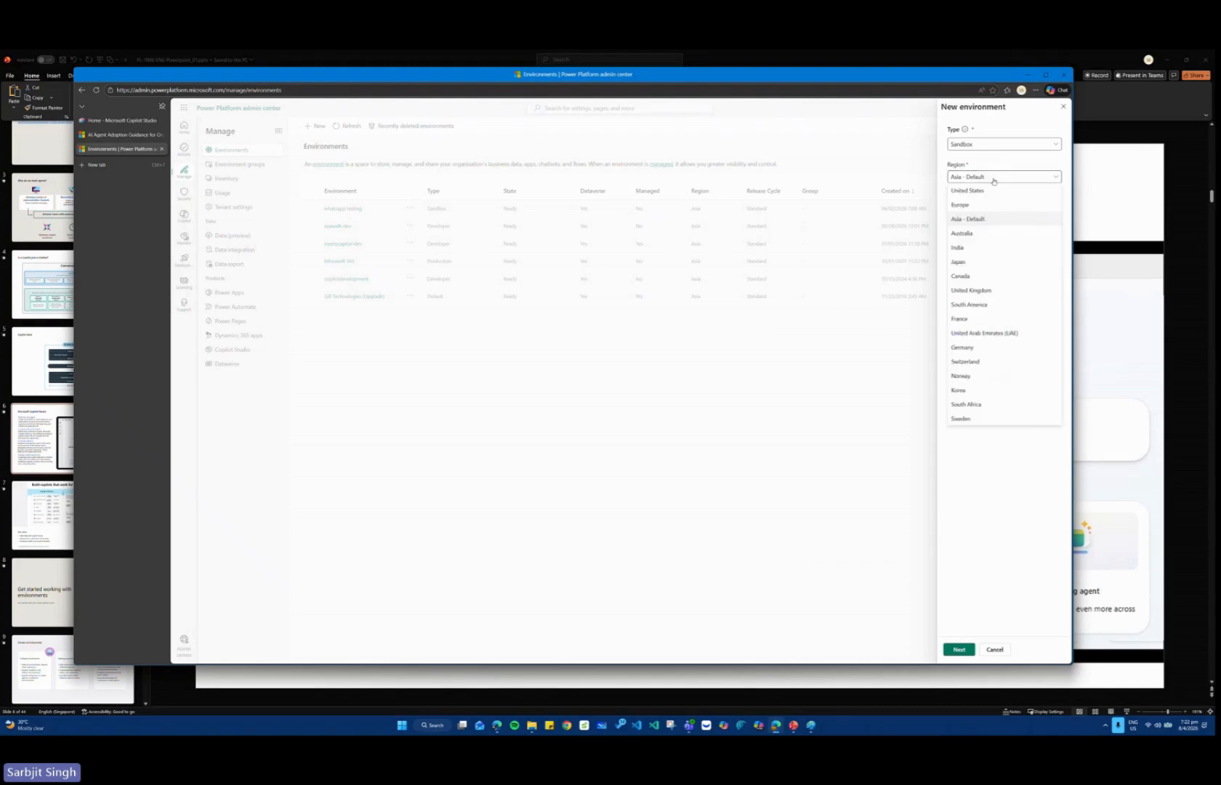
left_click(979, 192)
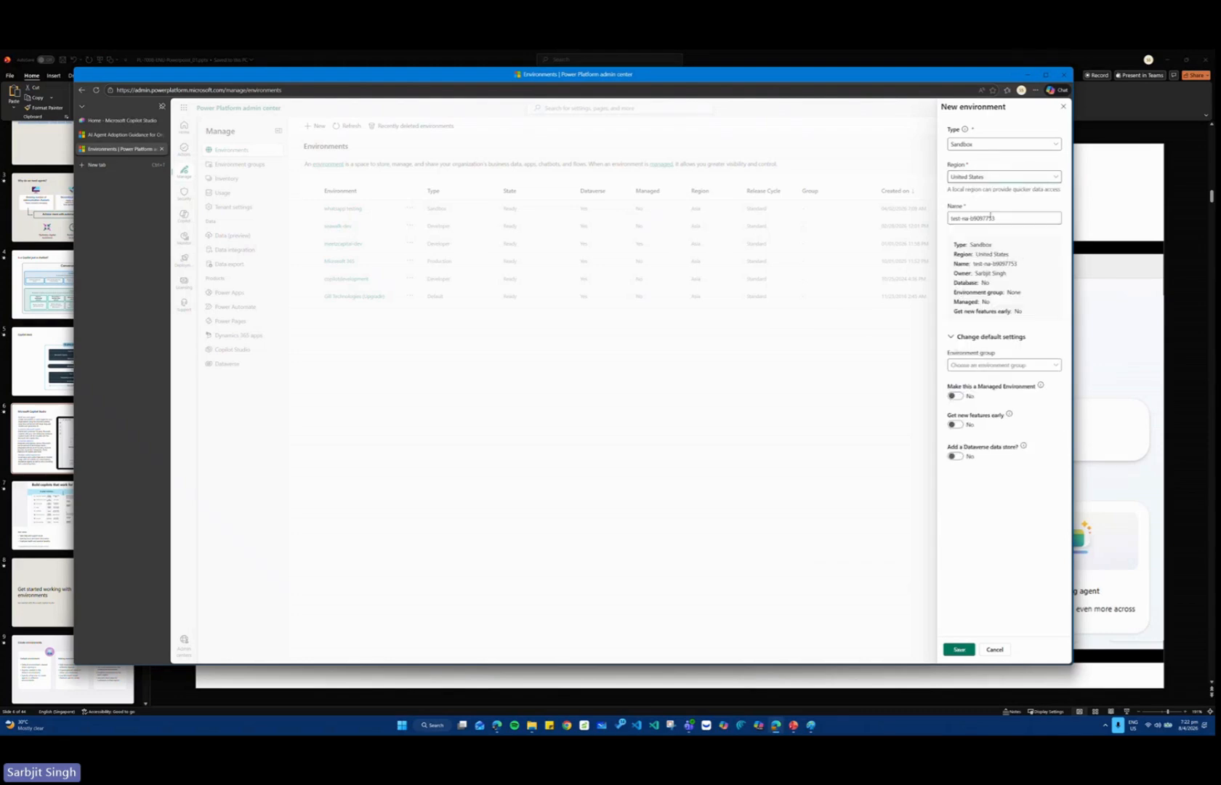
Try the Developer and Production types for the new environment.
left_click_drag(998, 218, 940, 233)
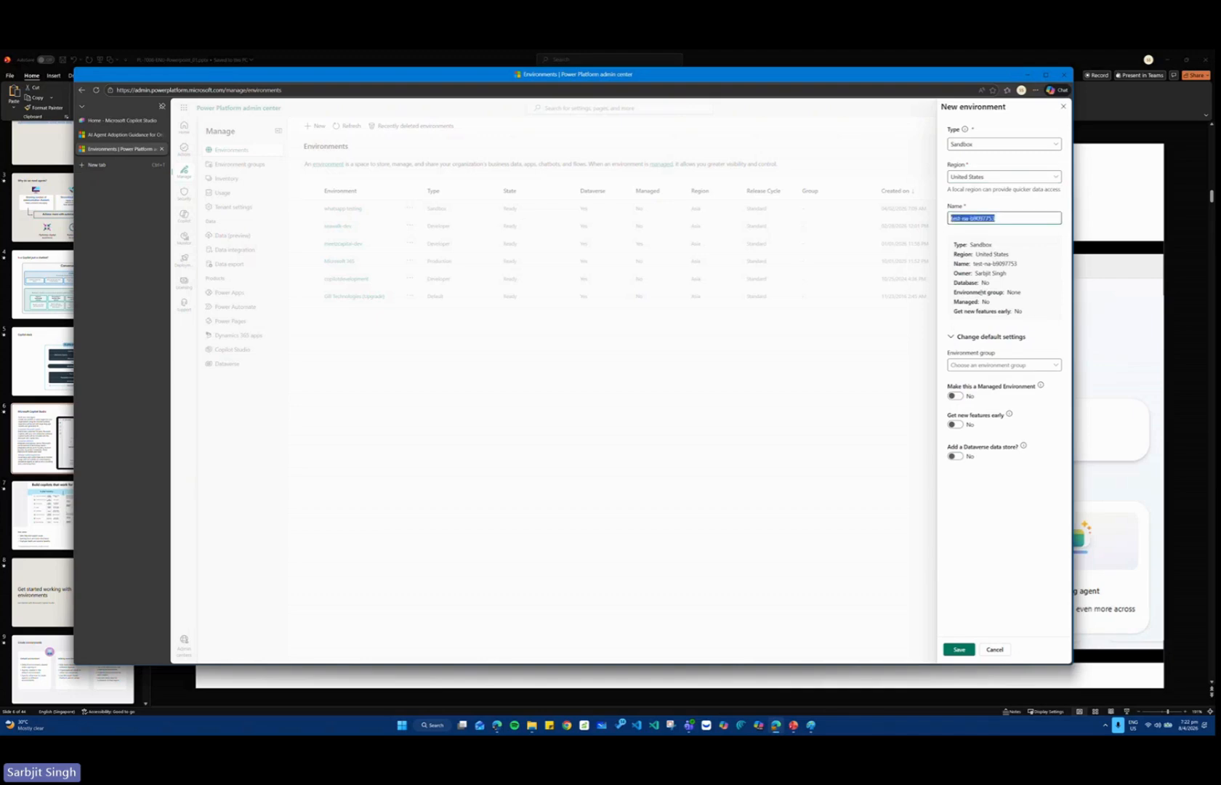
left_click(987, 149)
left_click(974, 171)
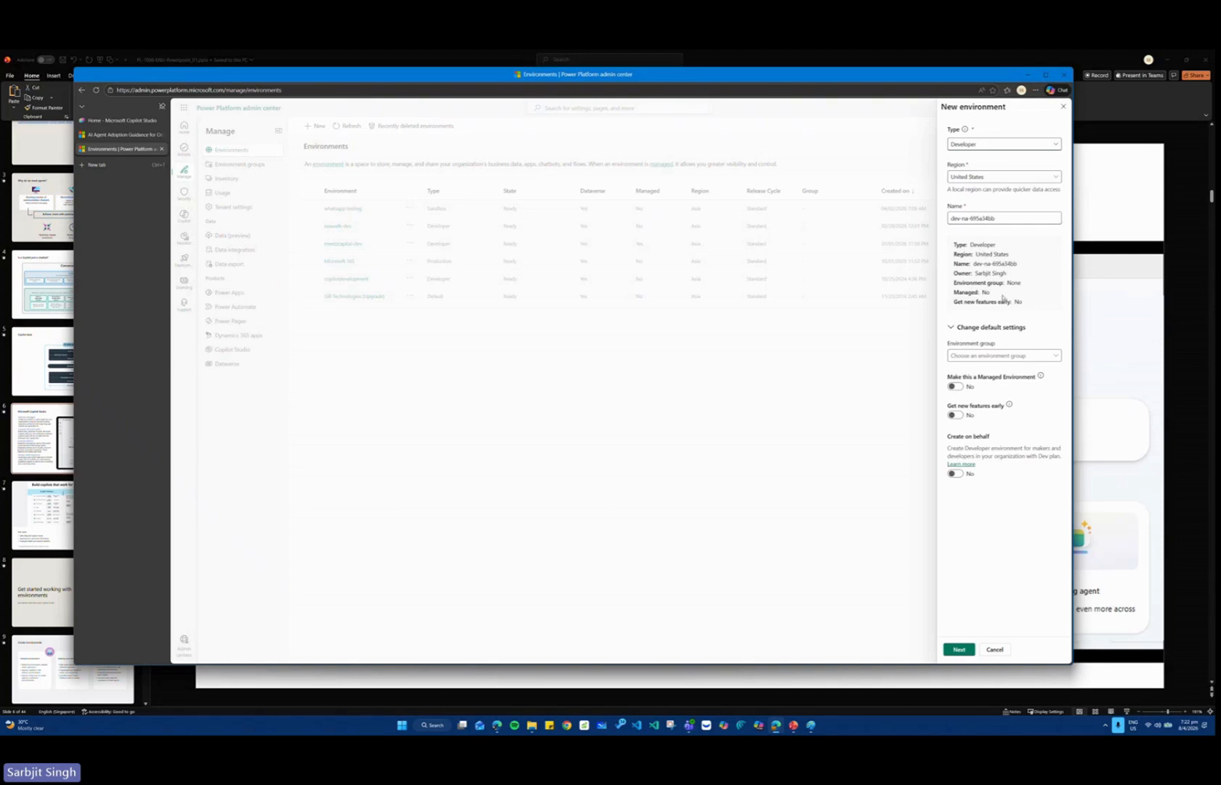
left_click(963, 144)
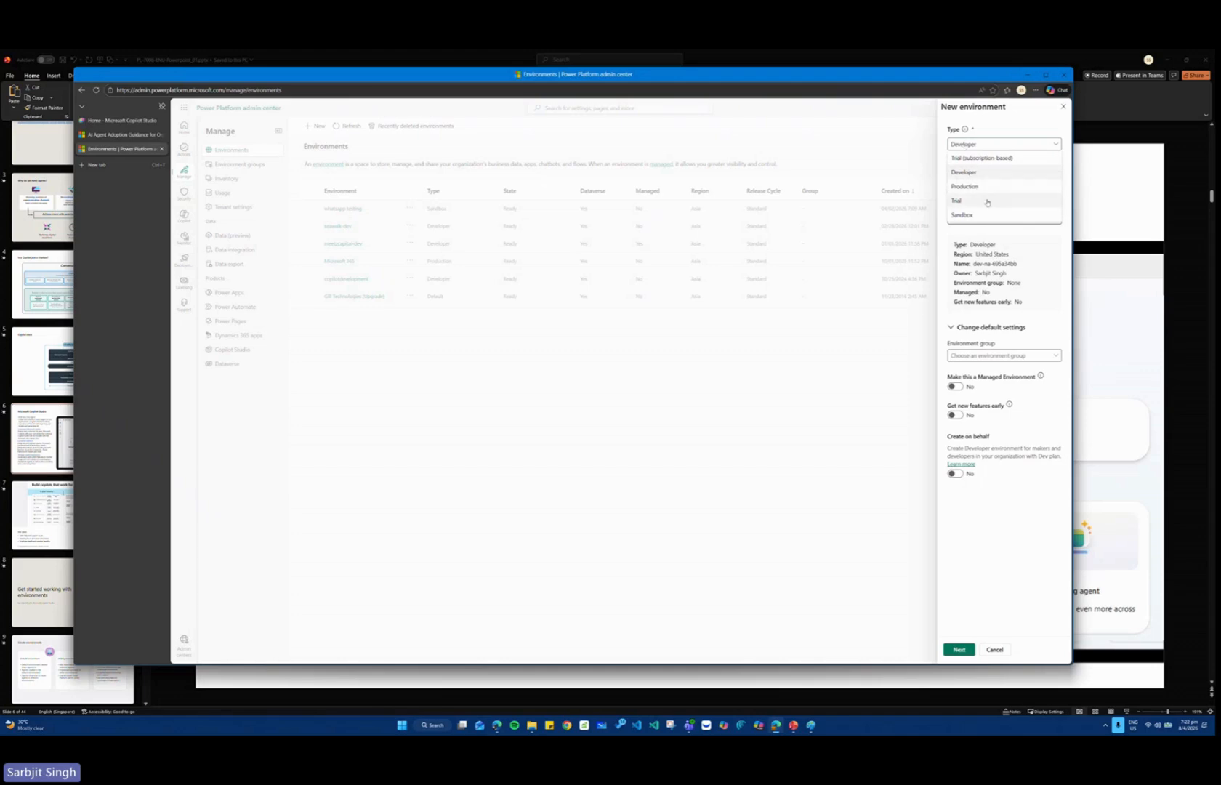
left_click(972, 174)
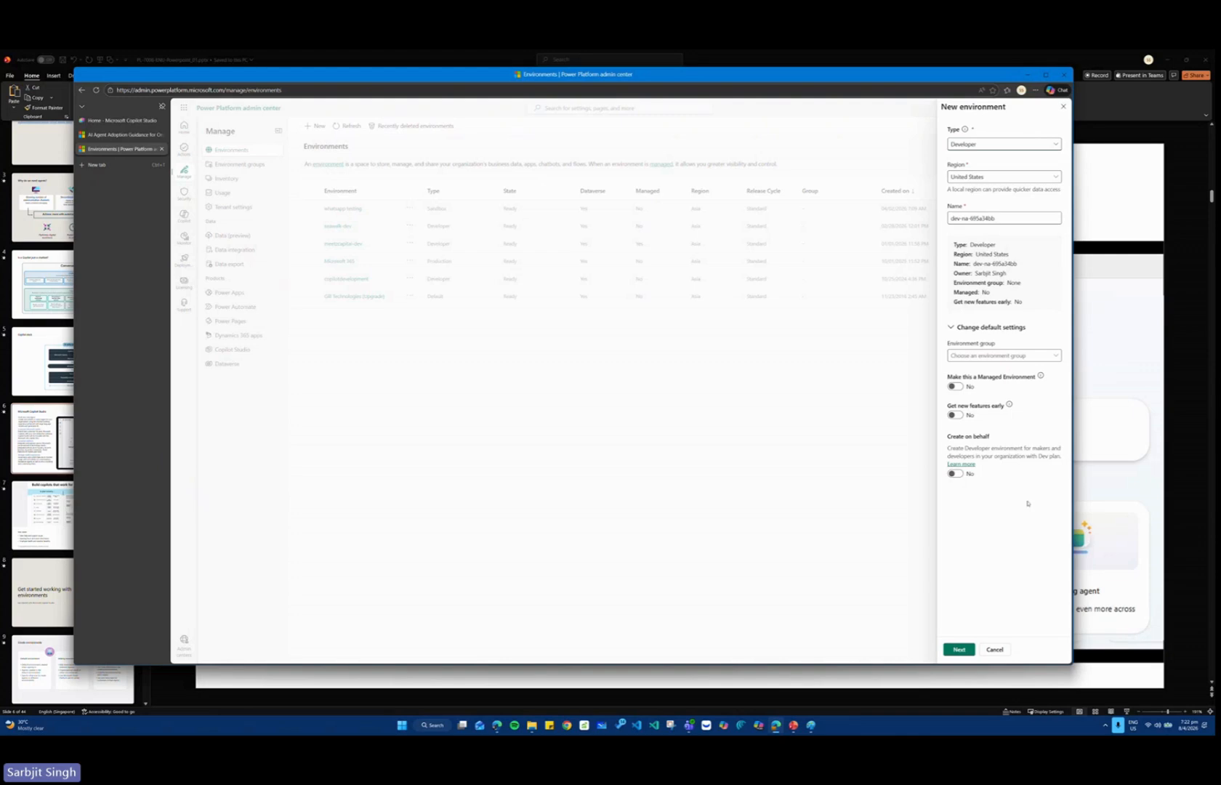
left_click(983, 149)
left_click(983, 193)
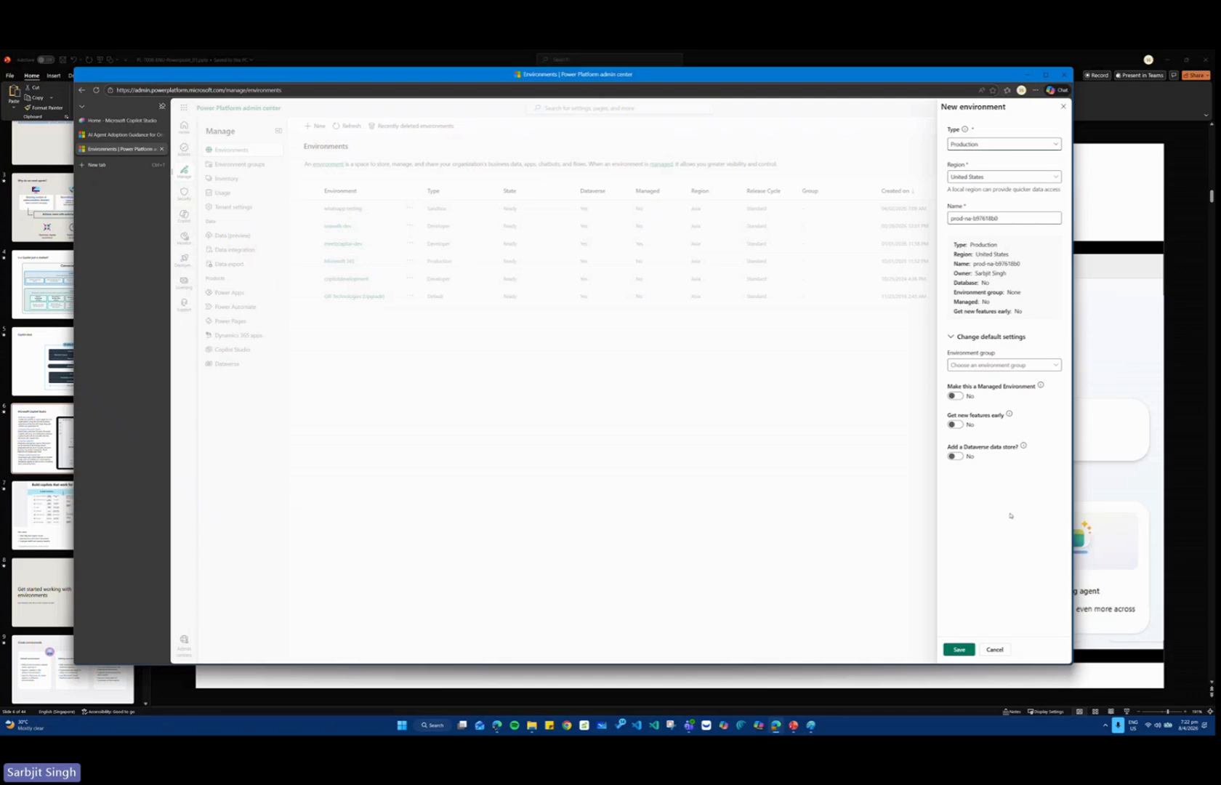
Configure the new environment as a Sandbox with early access to new features and a Dataverse data store.
left_click(954, 425)
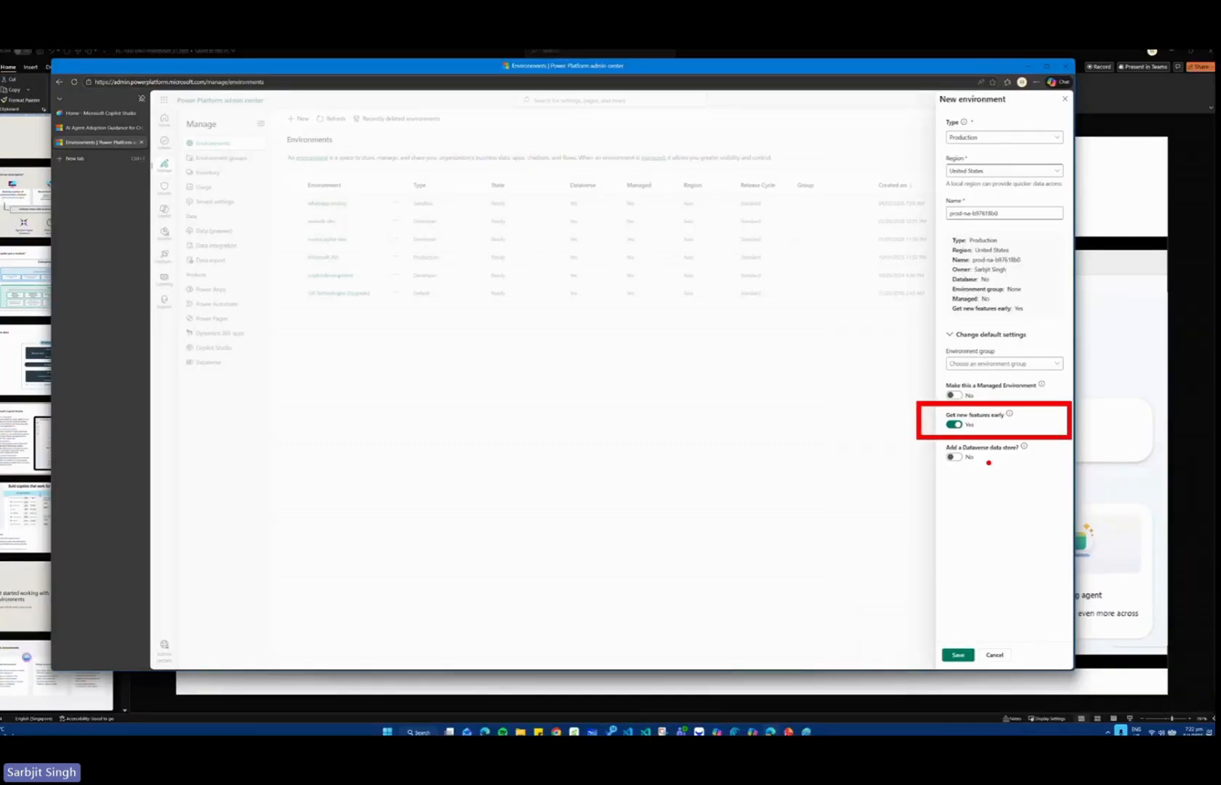
left_click(953, 457)
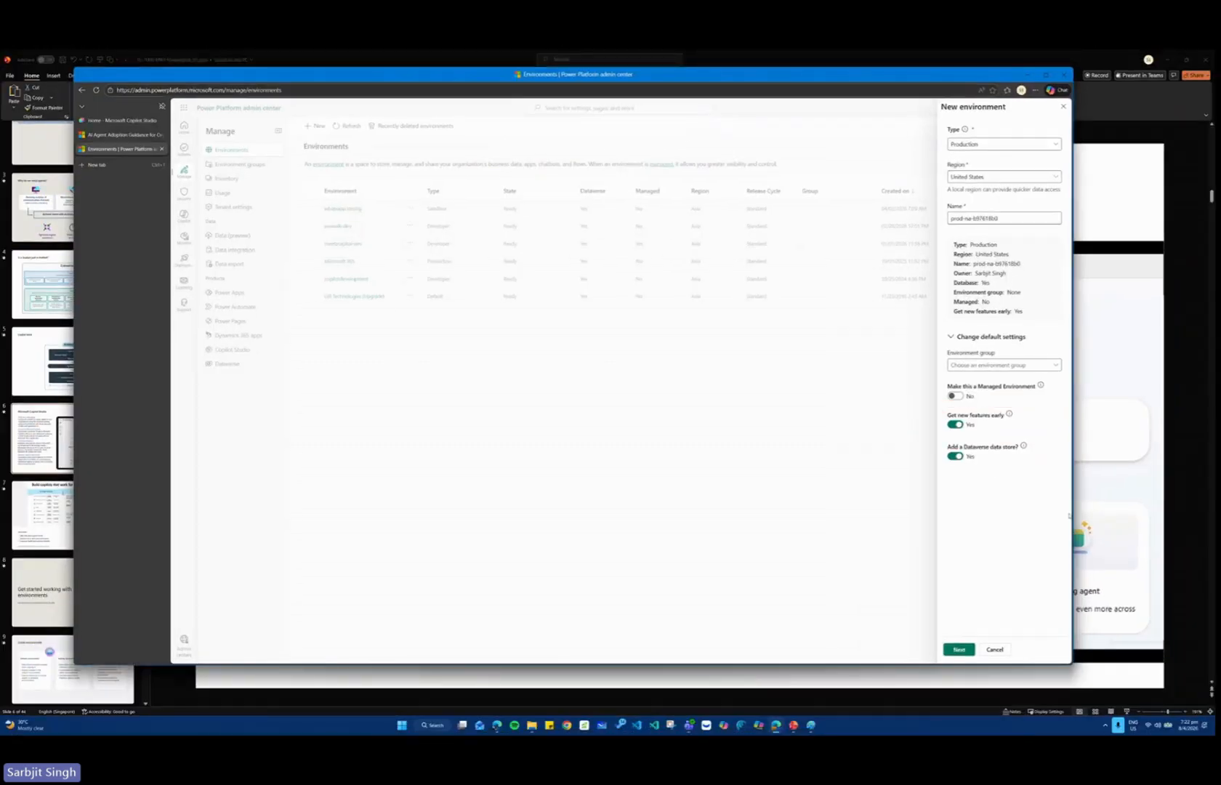
left_click(1003, 144)
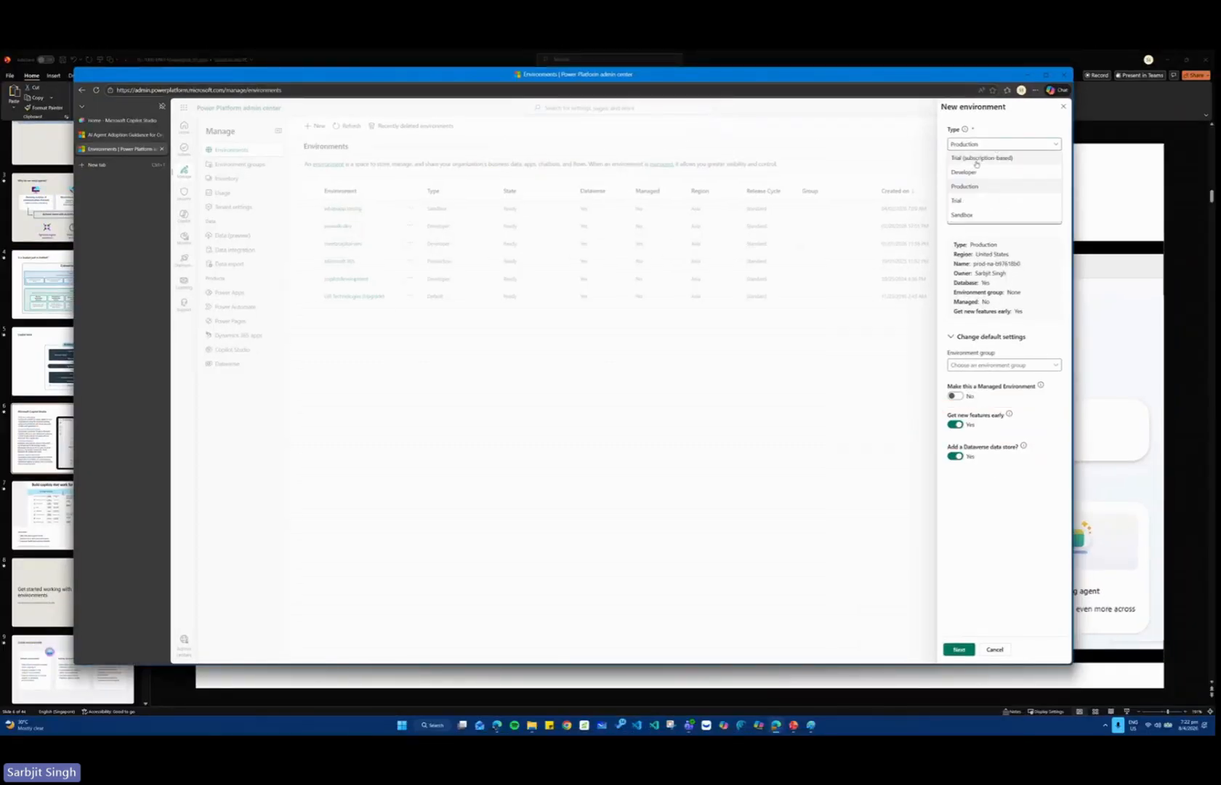
left_click(964, 215)
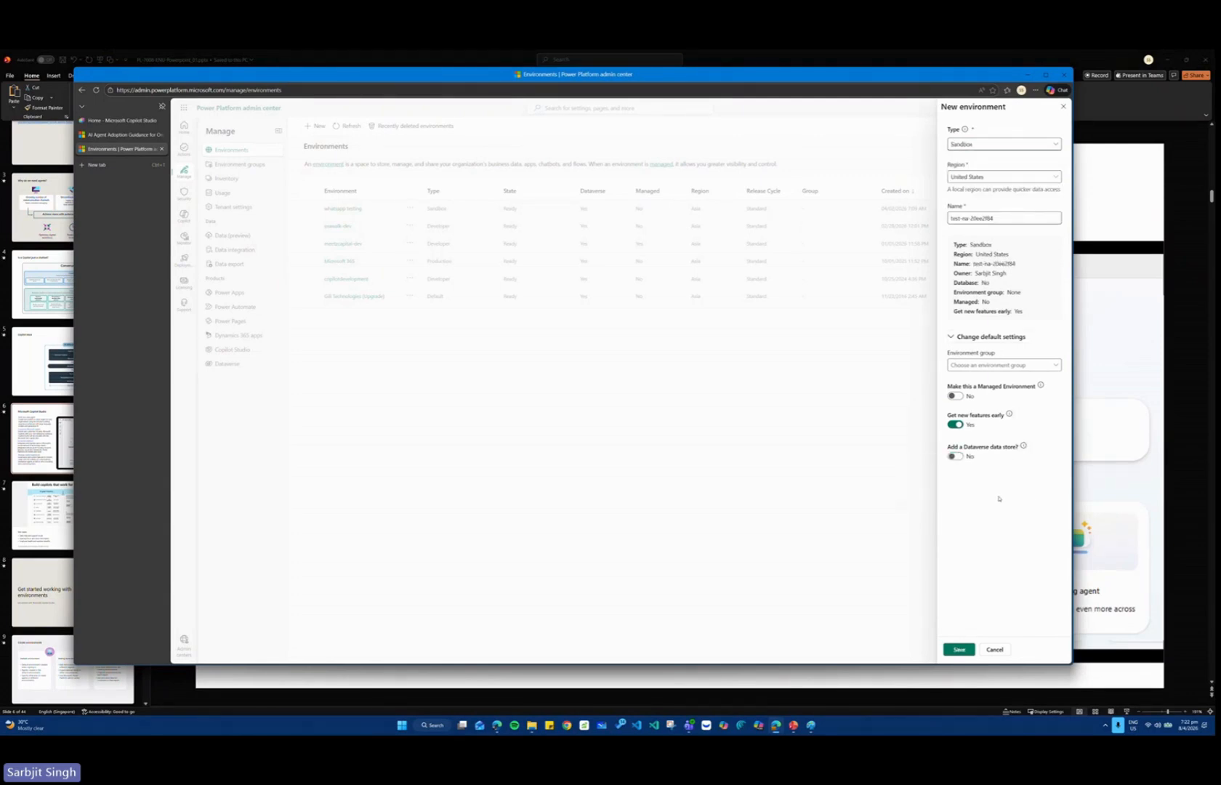
left_click(958, 457)
Set the Dataverse security group to None for open access and save the new environment.
left_click(974, 650)
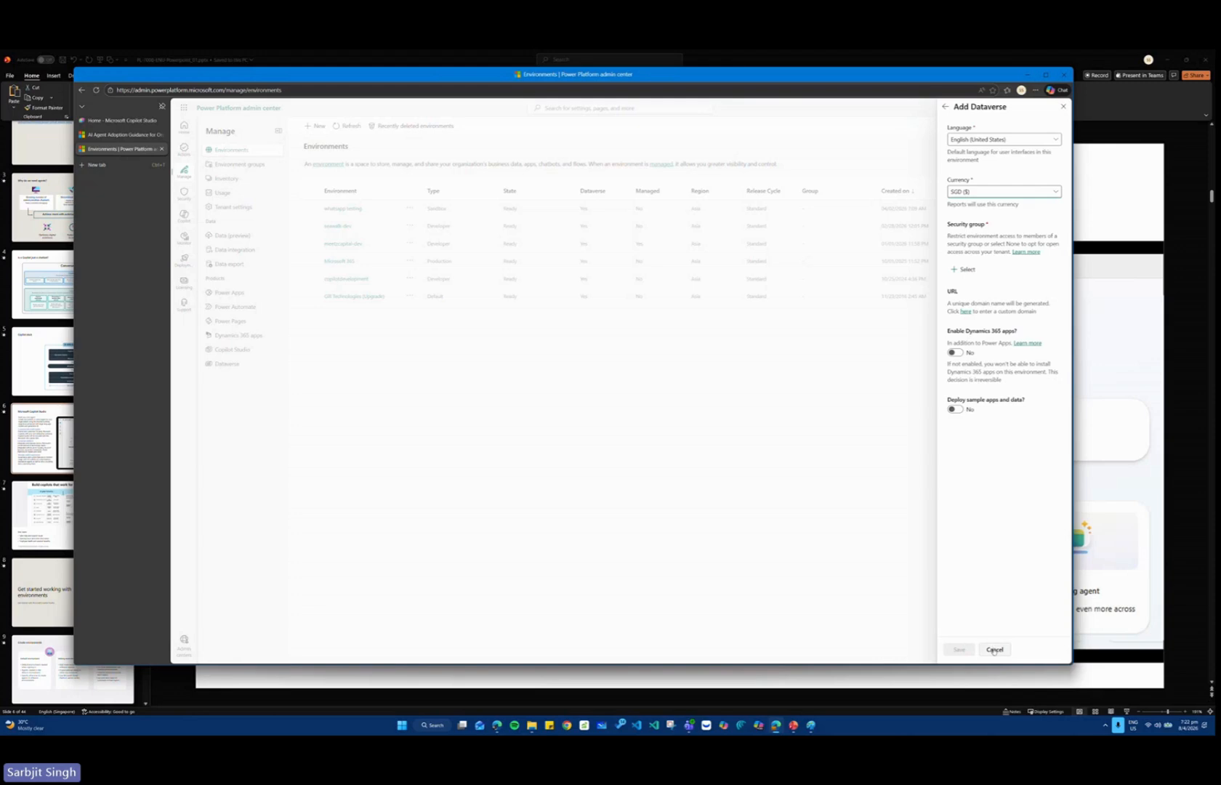
left_click(946, 106)
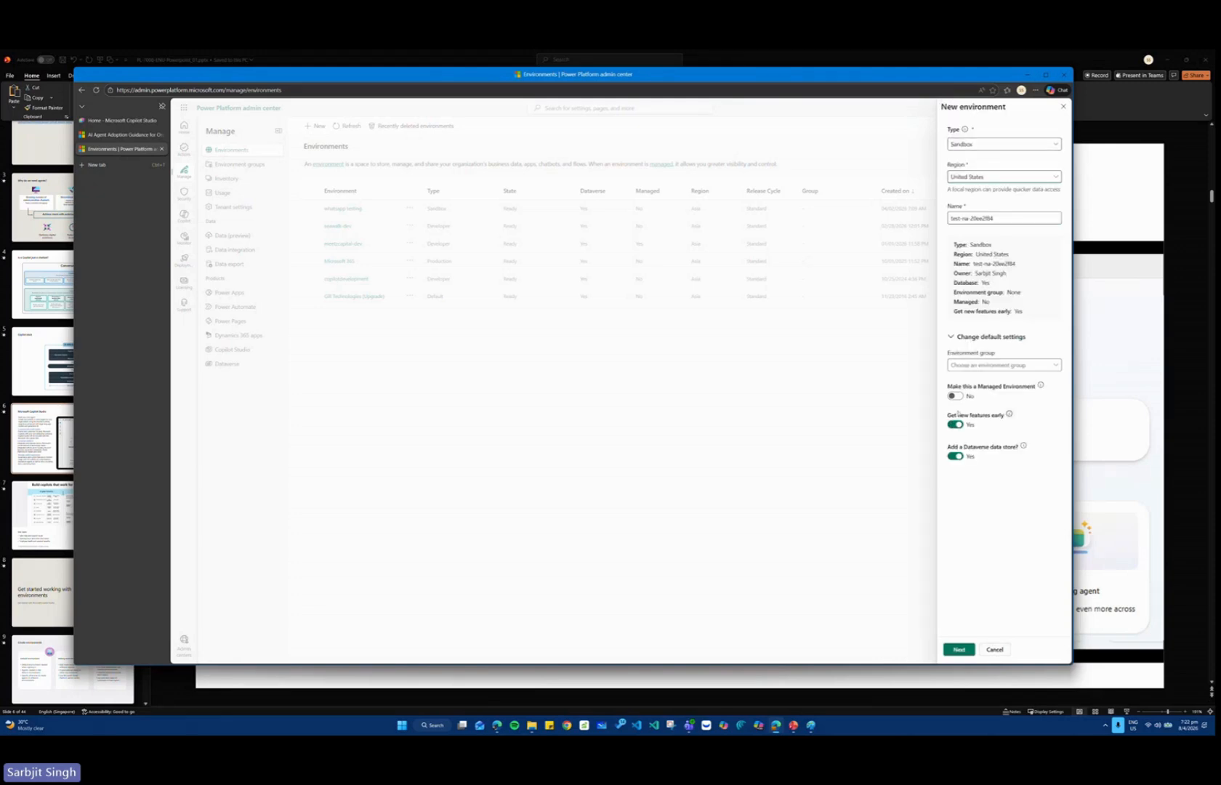
left_click(965, 651)
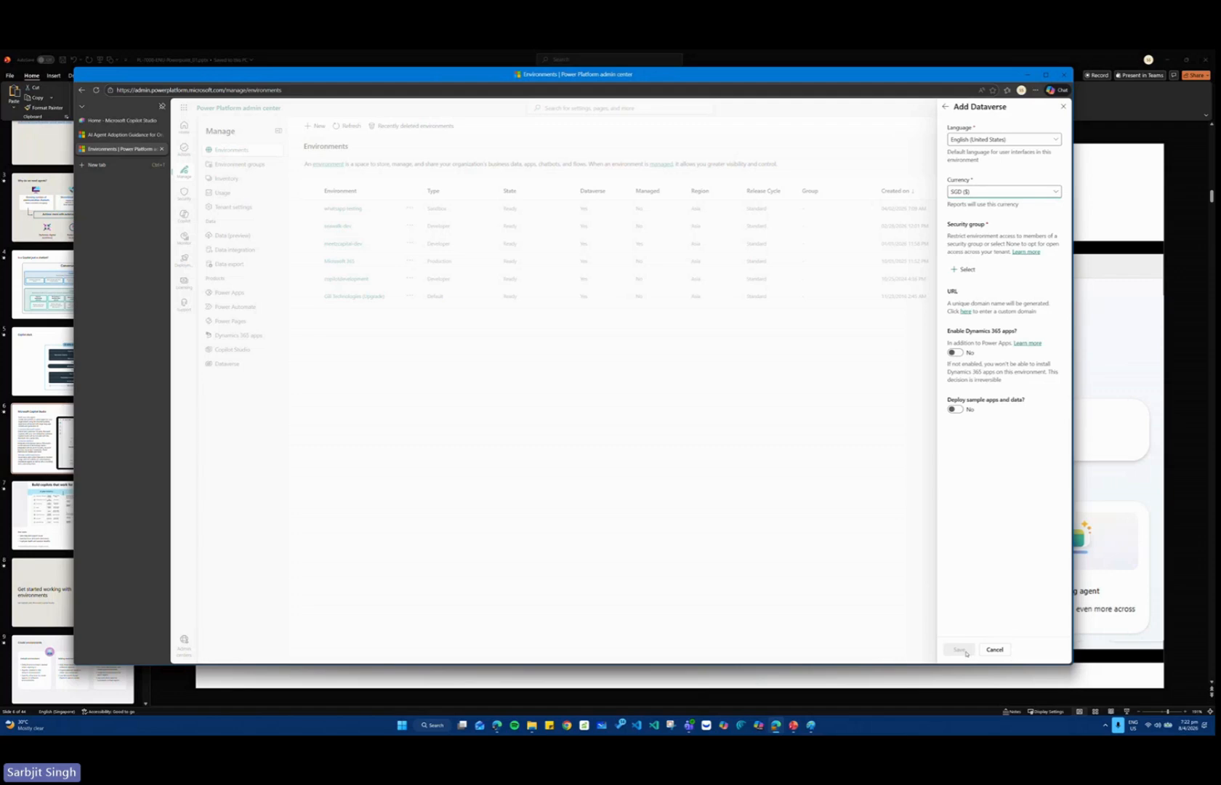
left_click(963, 270)
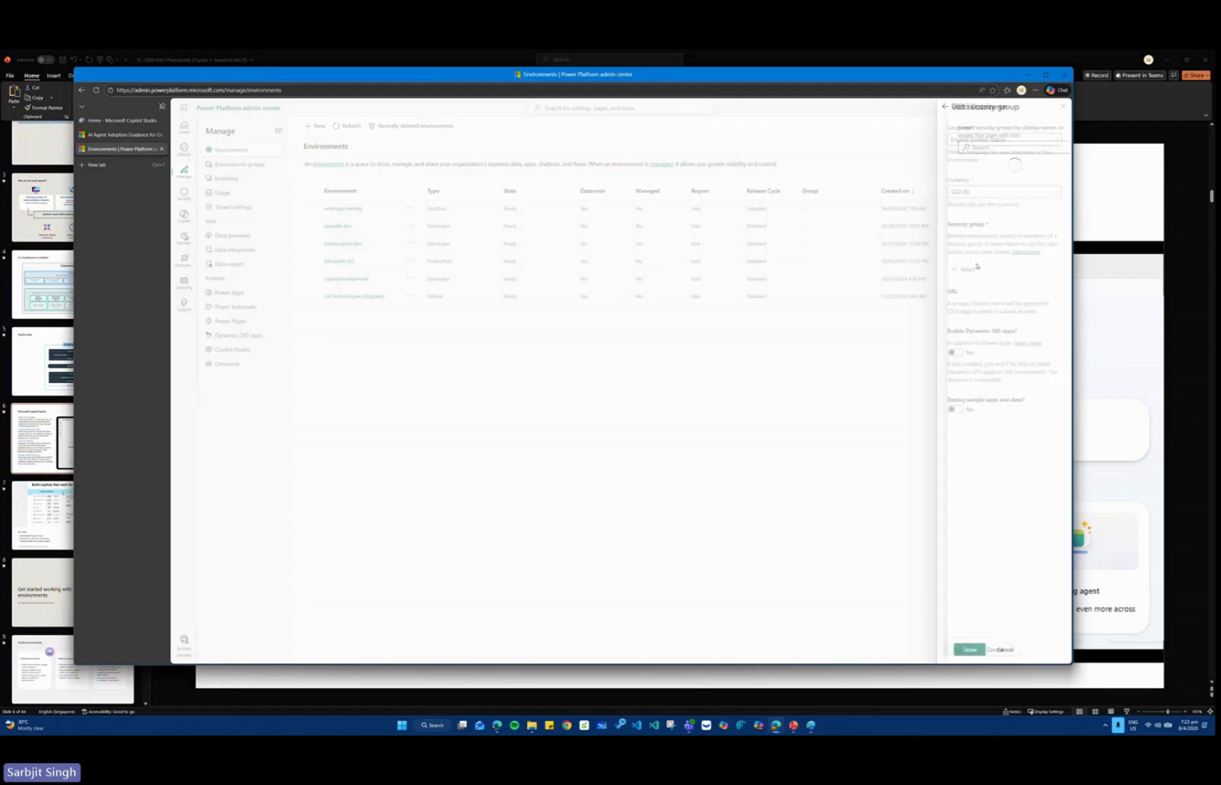
left_click(978, 207)
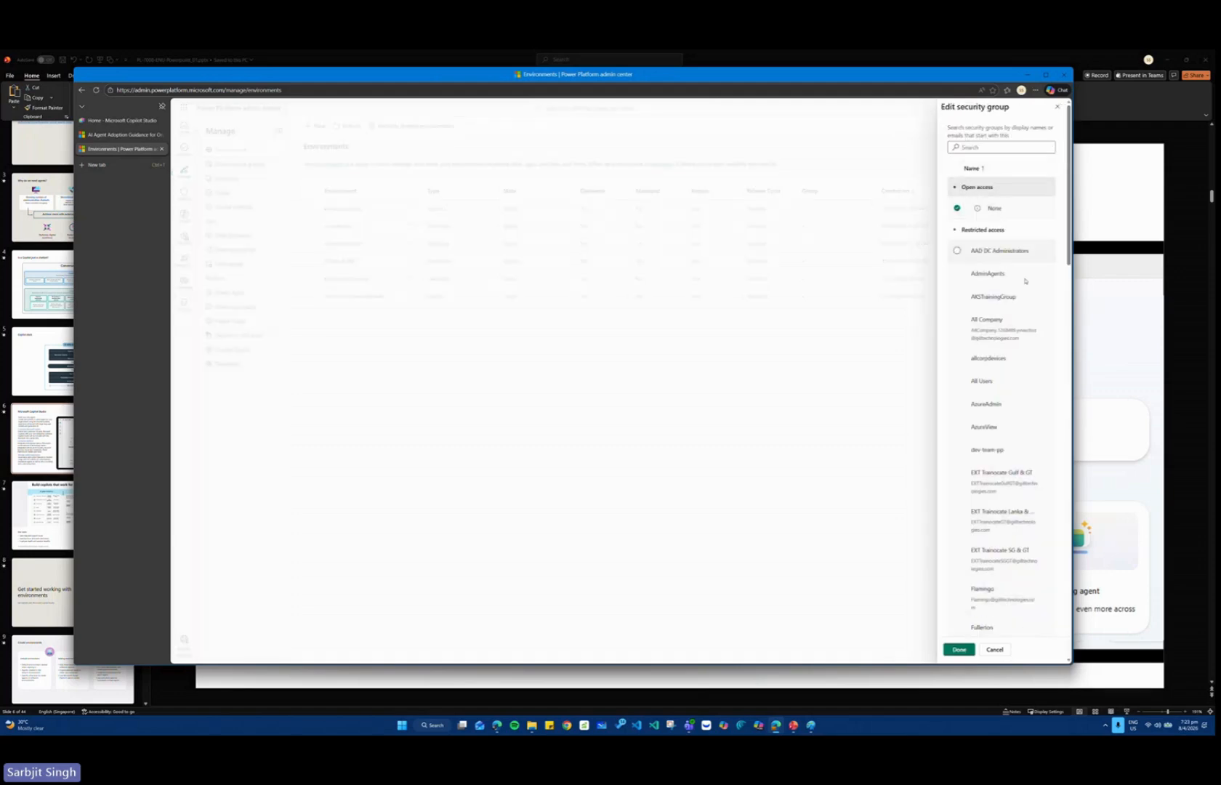
left_click(959, 649)
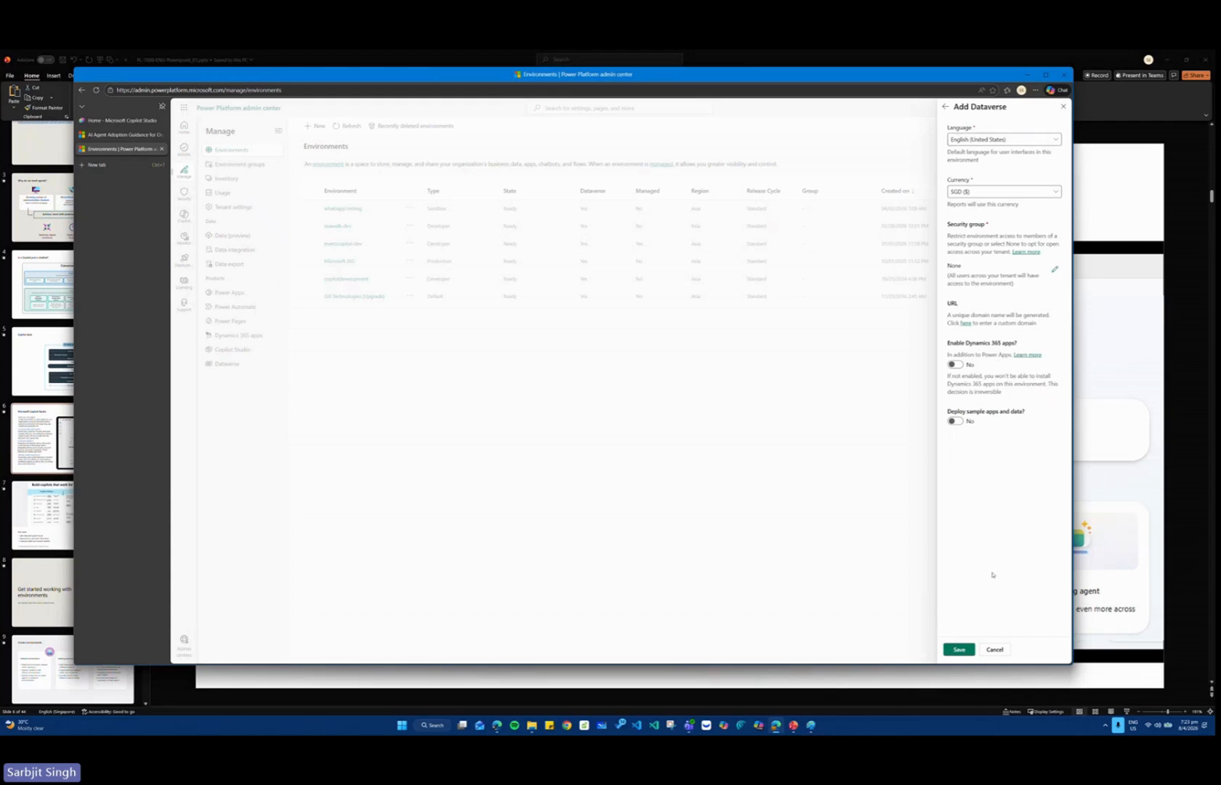
left_click(960, 650)
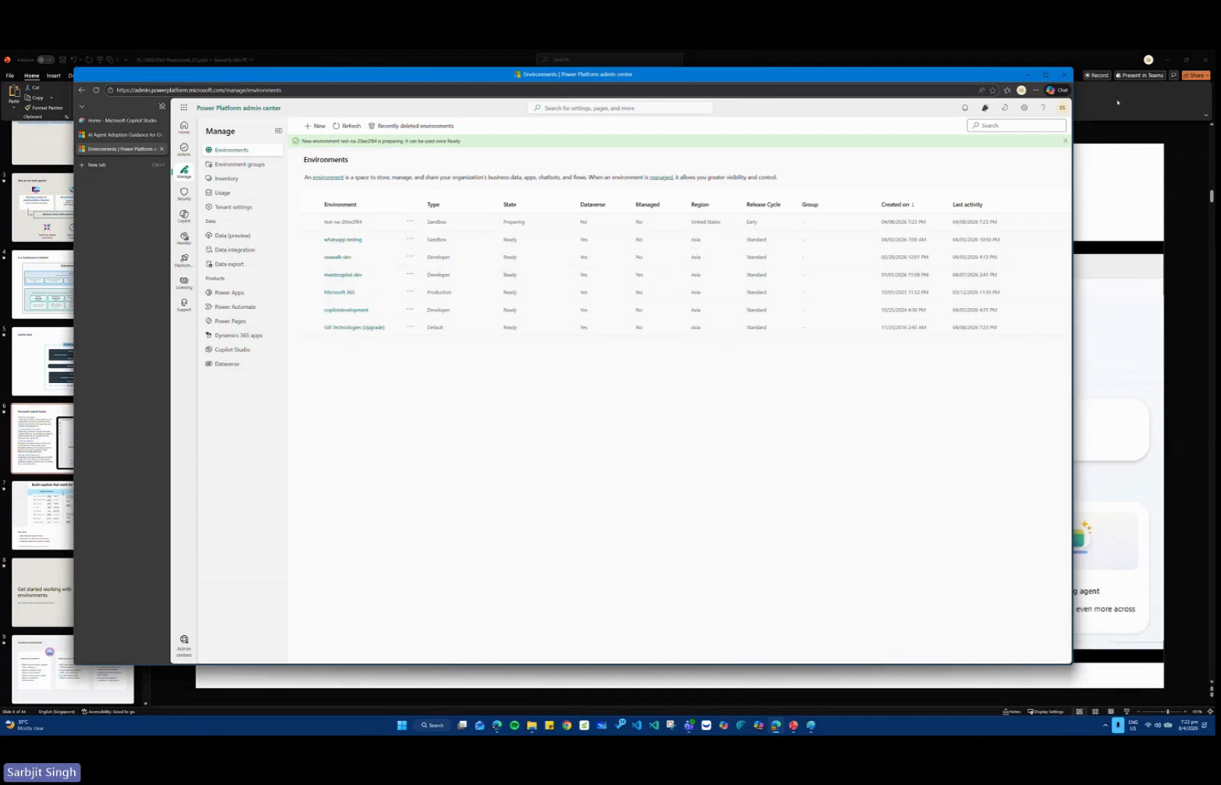
Refresh the environments list and check the state of the new sandbox environment.
left_click(347, 126)
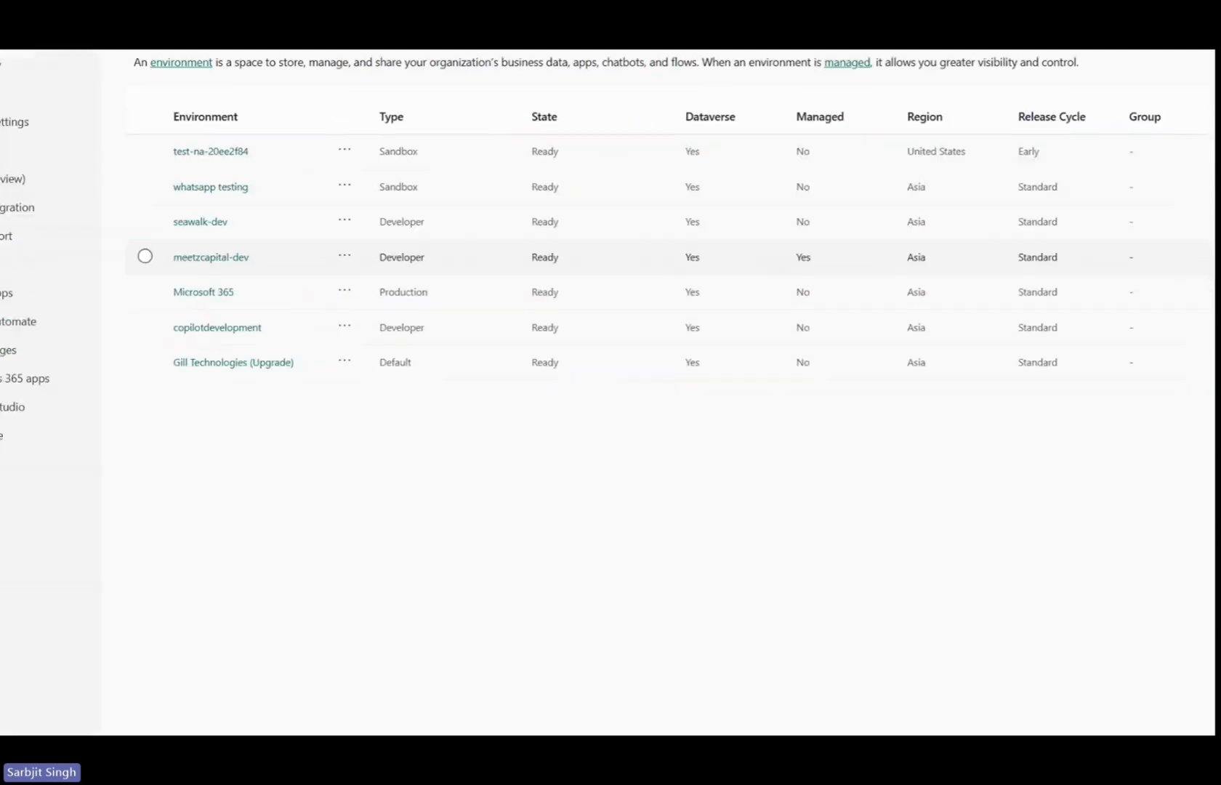
mouse_move(167, 157)
left_mouse_down()
mouse_move(643, 208)
mouse_move(778, 201)
left_mouse_up()
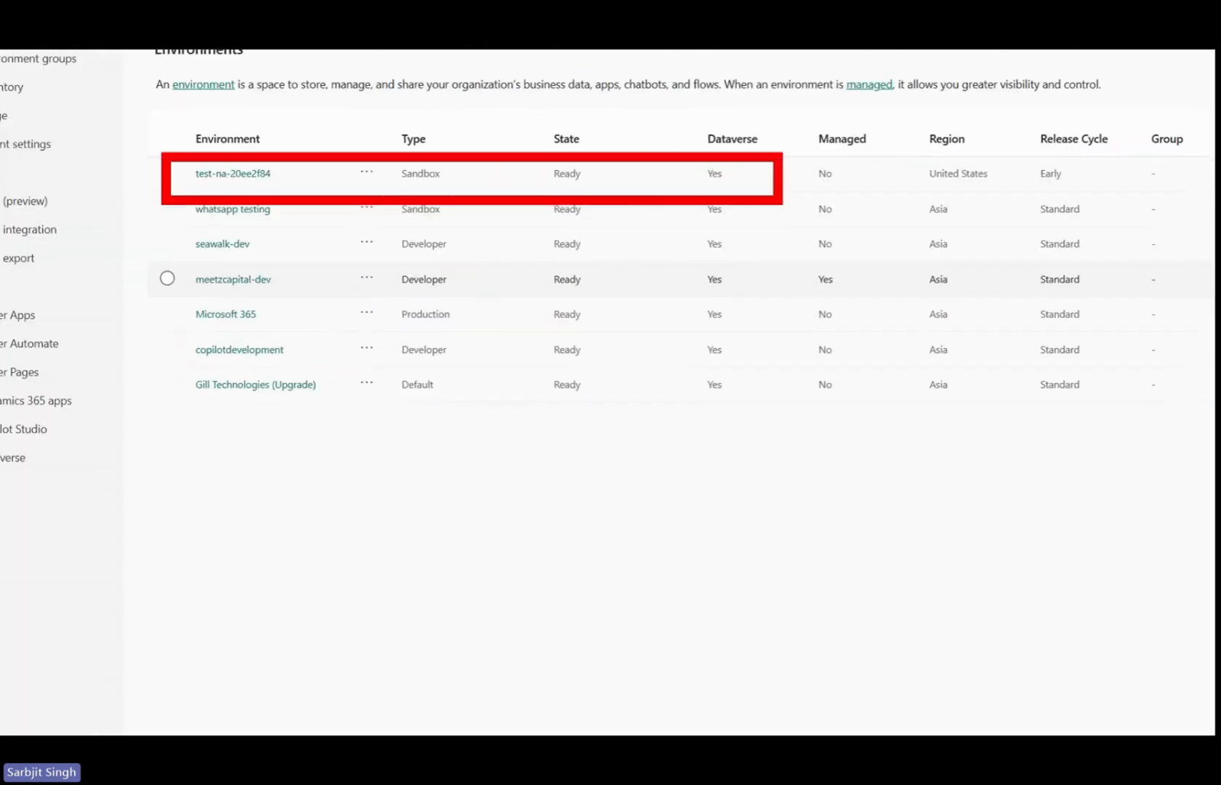
key("Escape")
Switch to Copilot Studio, reload the page and select the test-na-20ee2f84 environment.
left_click(121, 120)
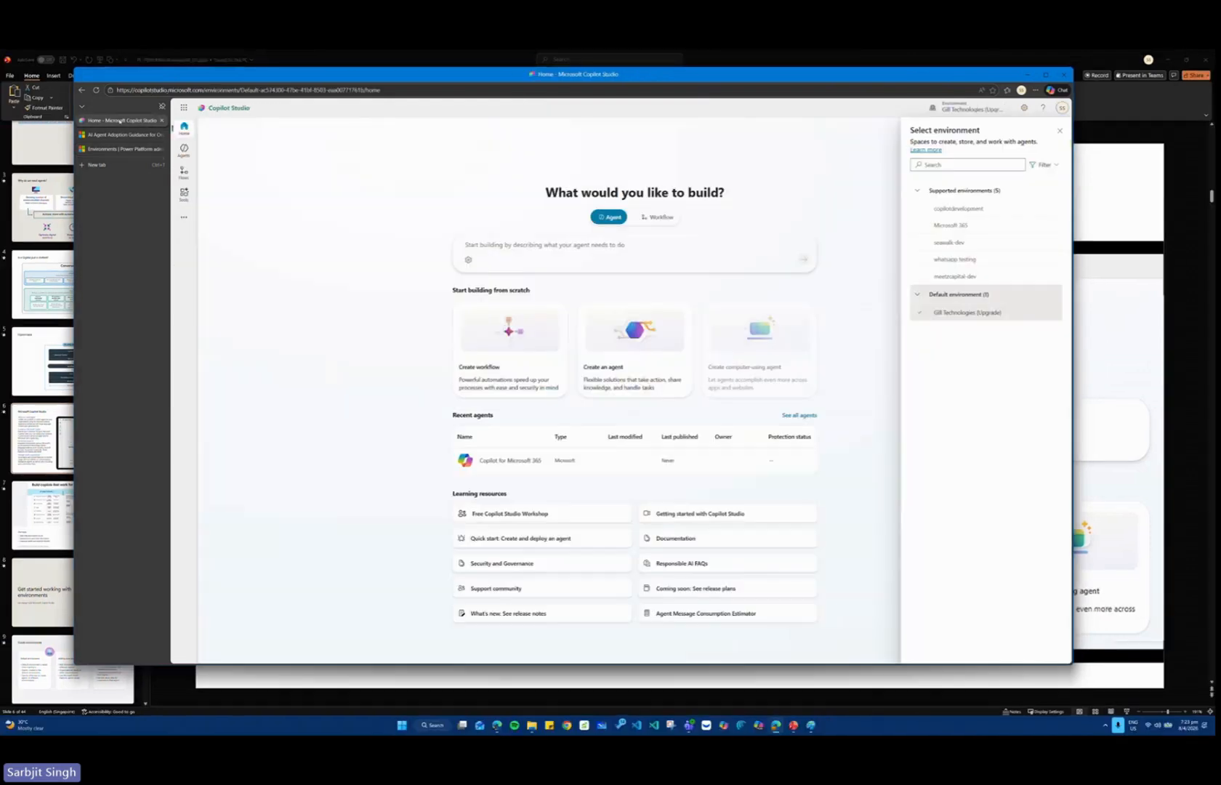
left_click(983, 111)
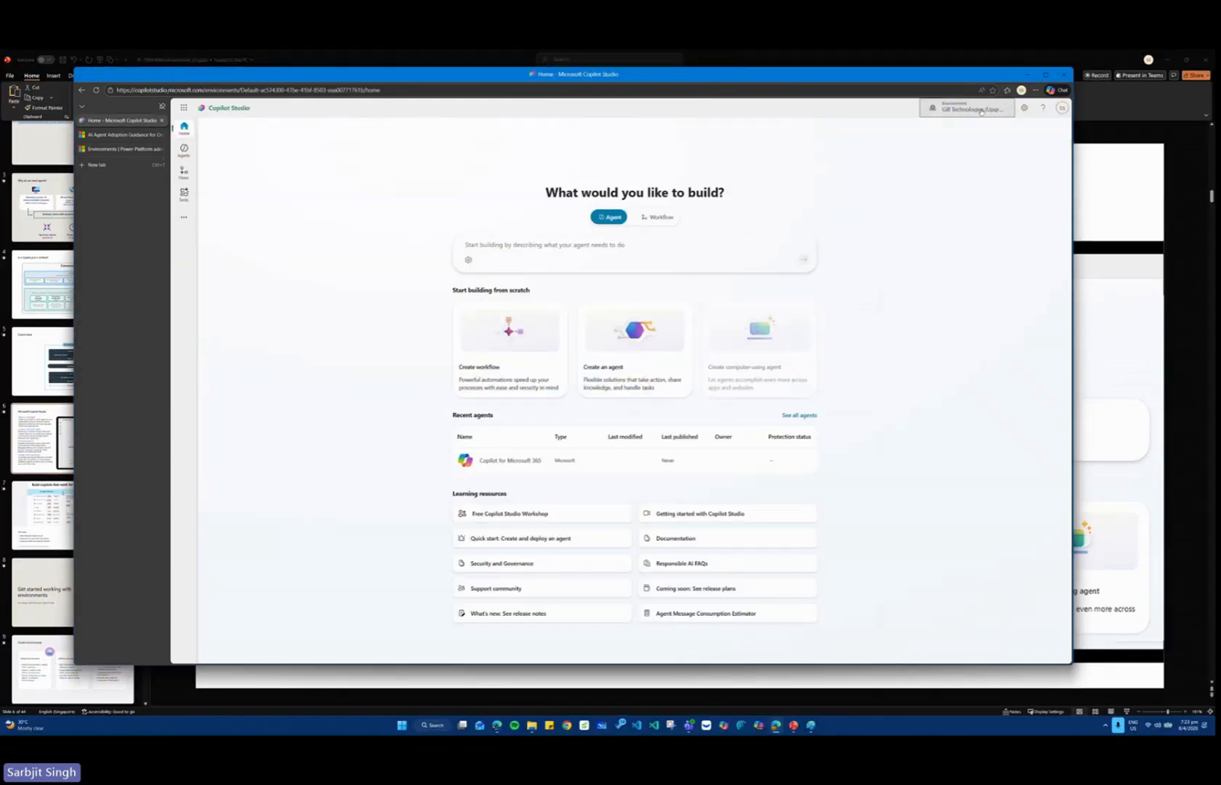
left_click(981, 111)
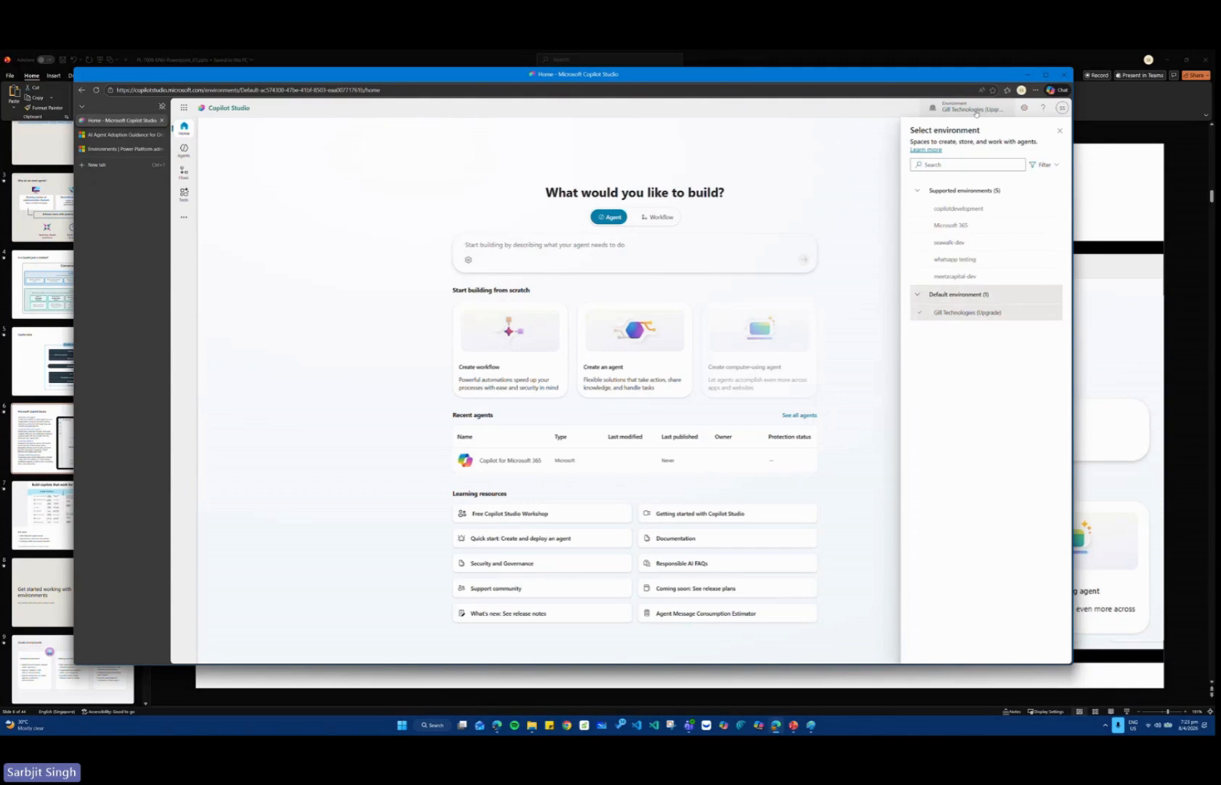
left_click(96, 90)
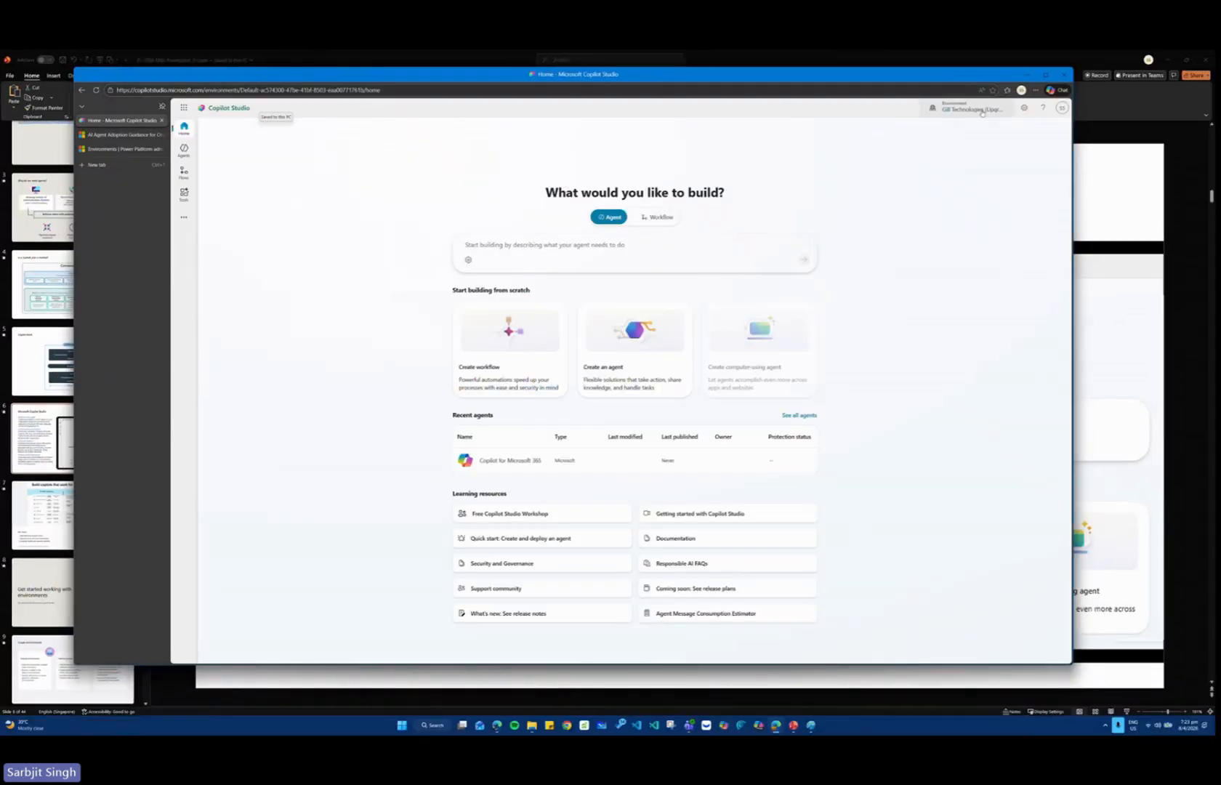
left_click(971, 109)
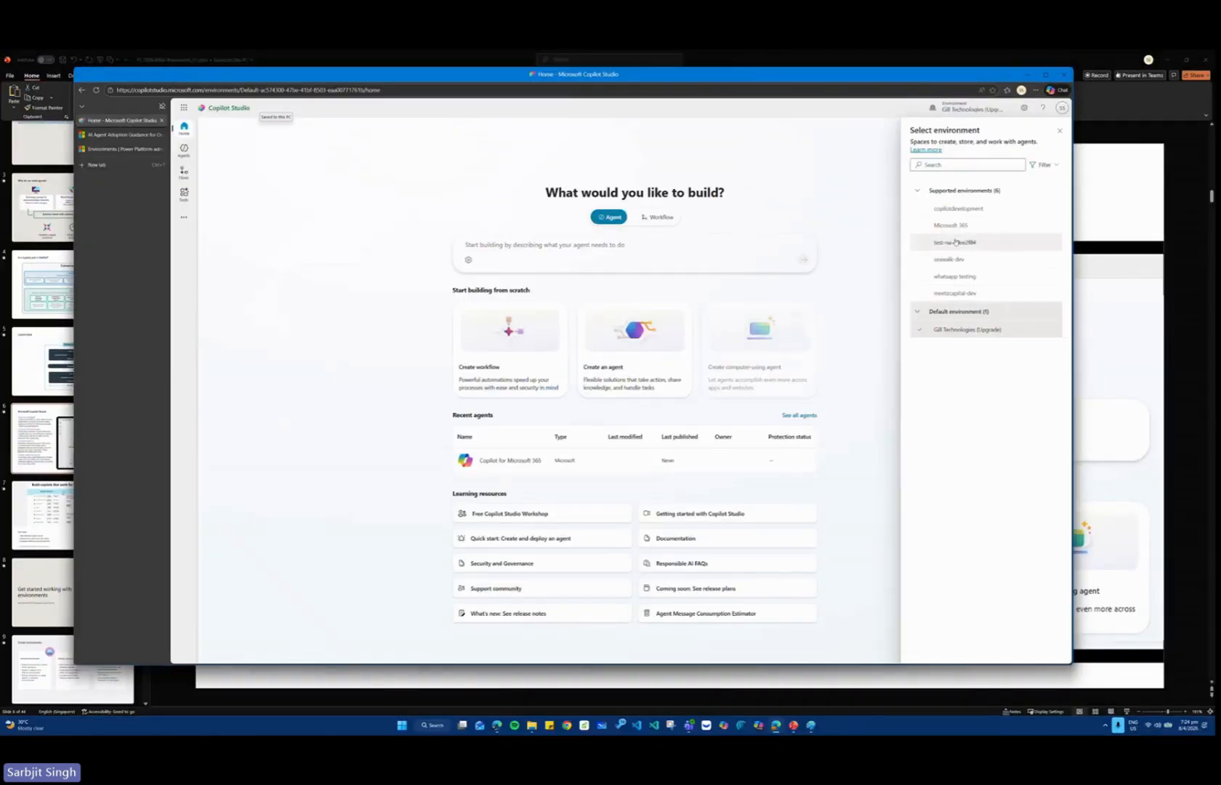
left_click(915, 313)
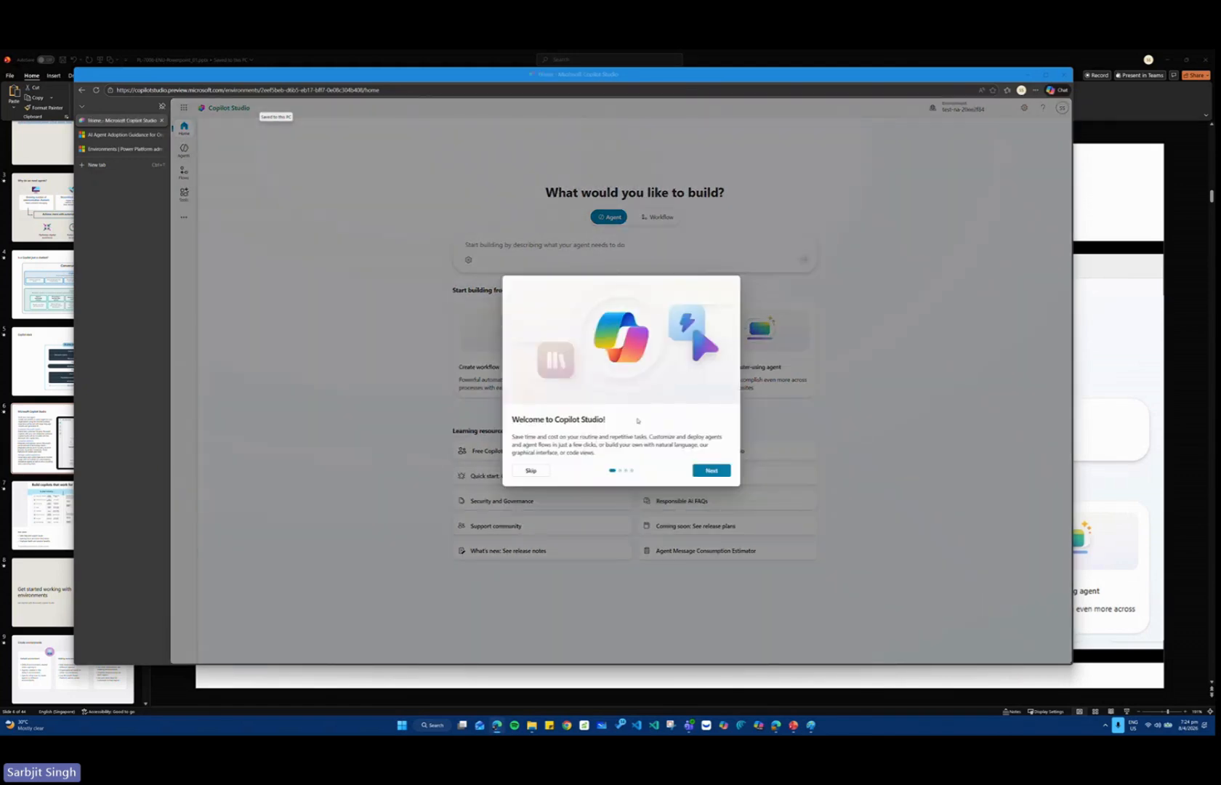
Go through all pages of the Welcome to Copilot Studio introduction and close it.
left_click(716, 471)
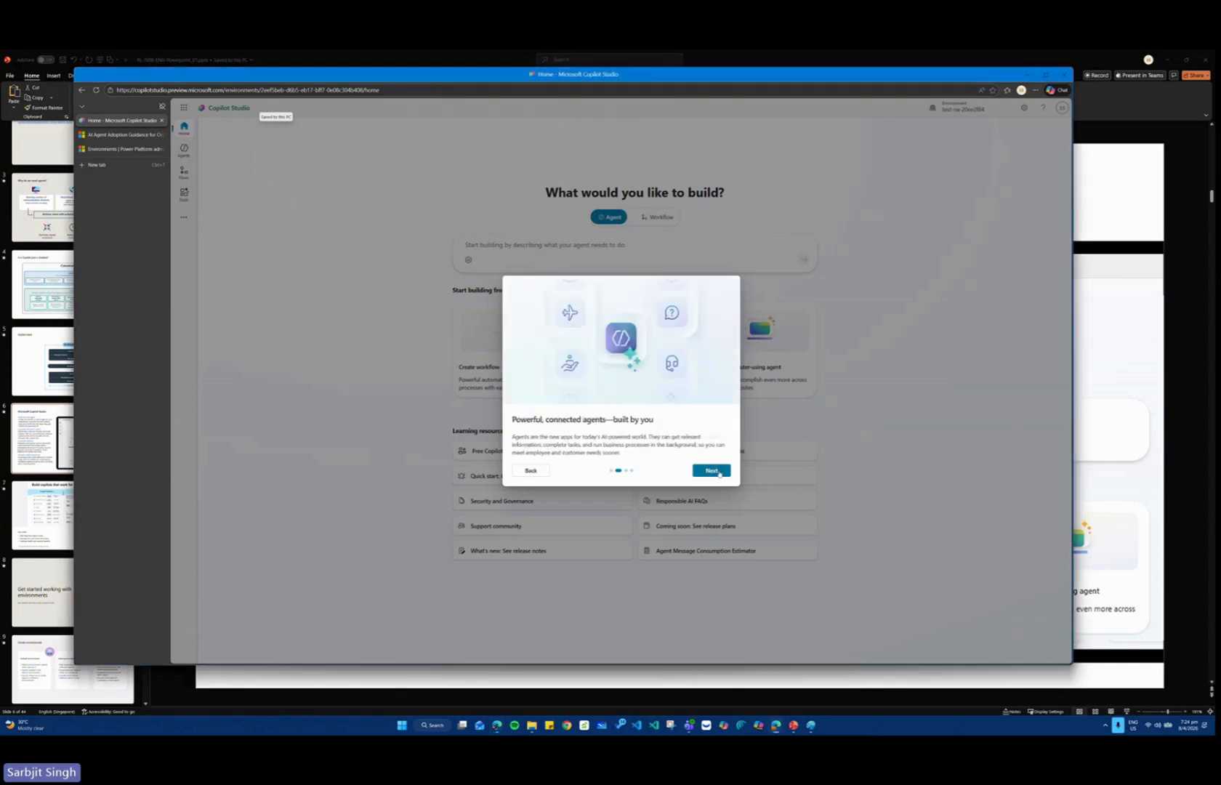
left_click(713, 471)
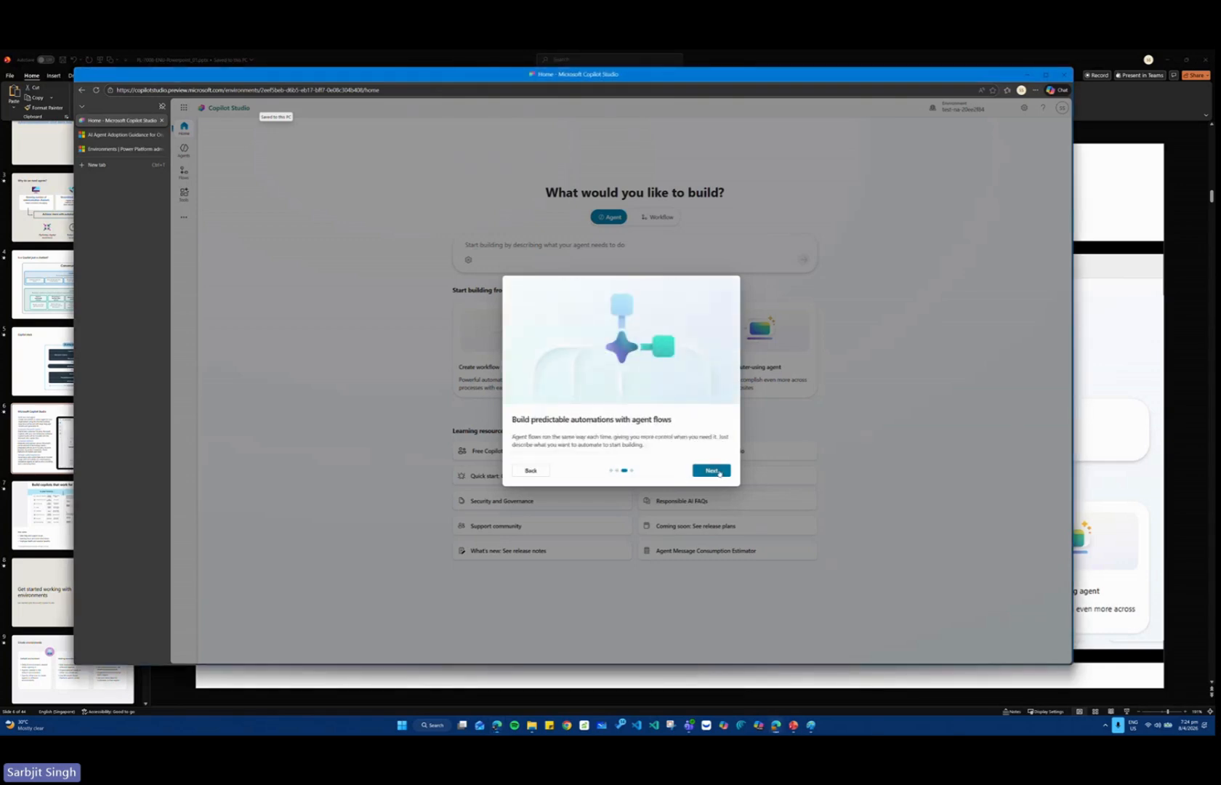
left_click(712, 471)
left_click(713, 471)
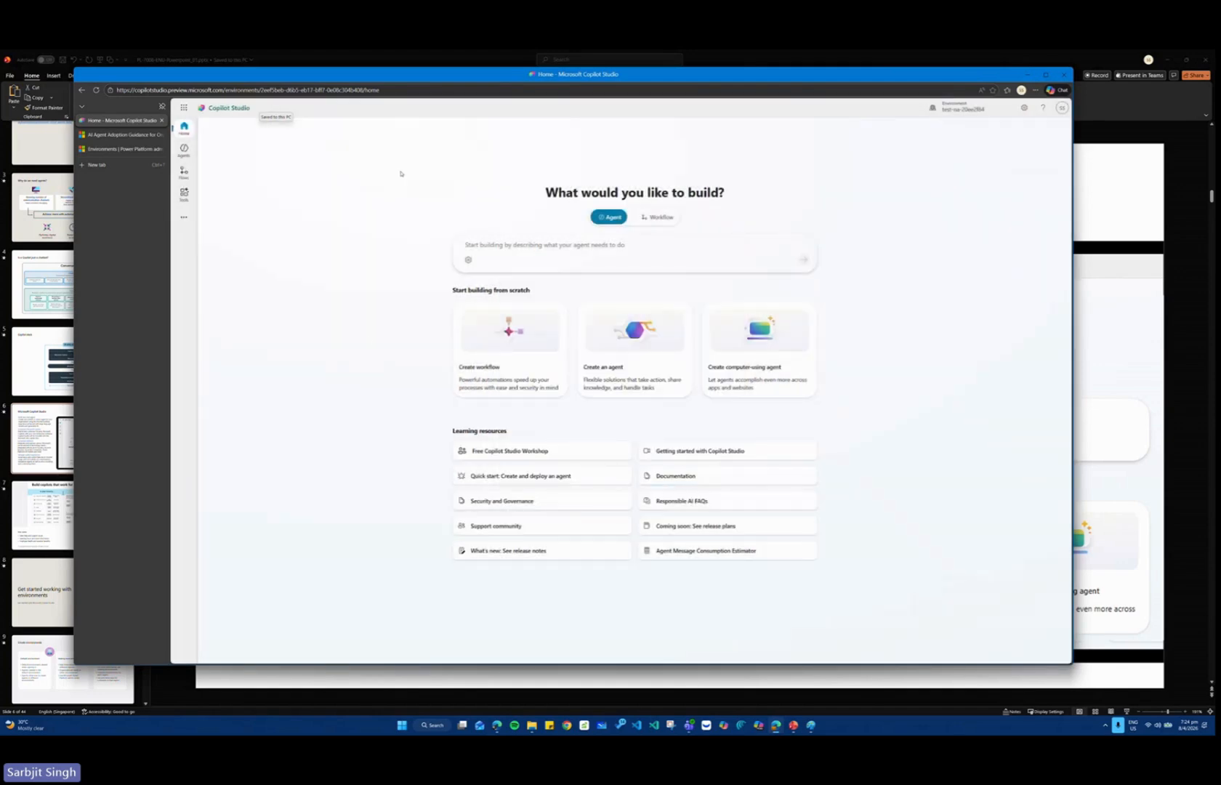
key("ctrl+1")
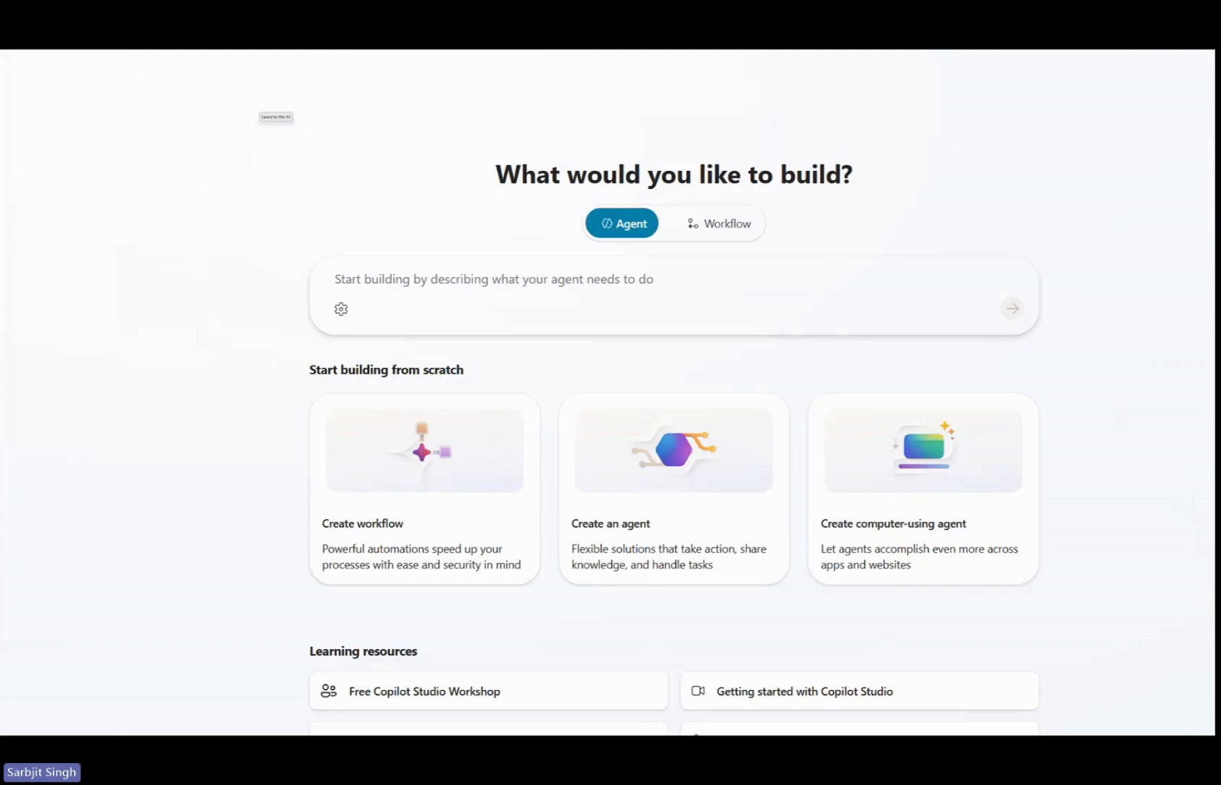
left_click(577, 212)
left_click_drag(252, 198, 1120, 354)
key("e")
left_click_drag(570, 194, 691, 256)
key("e")
left_click_drag(304, 251, 1014, 341)
key("Escape")
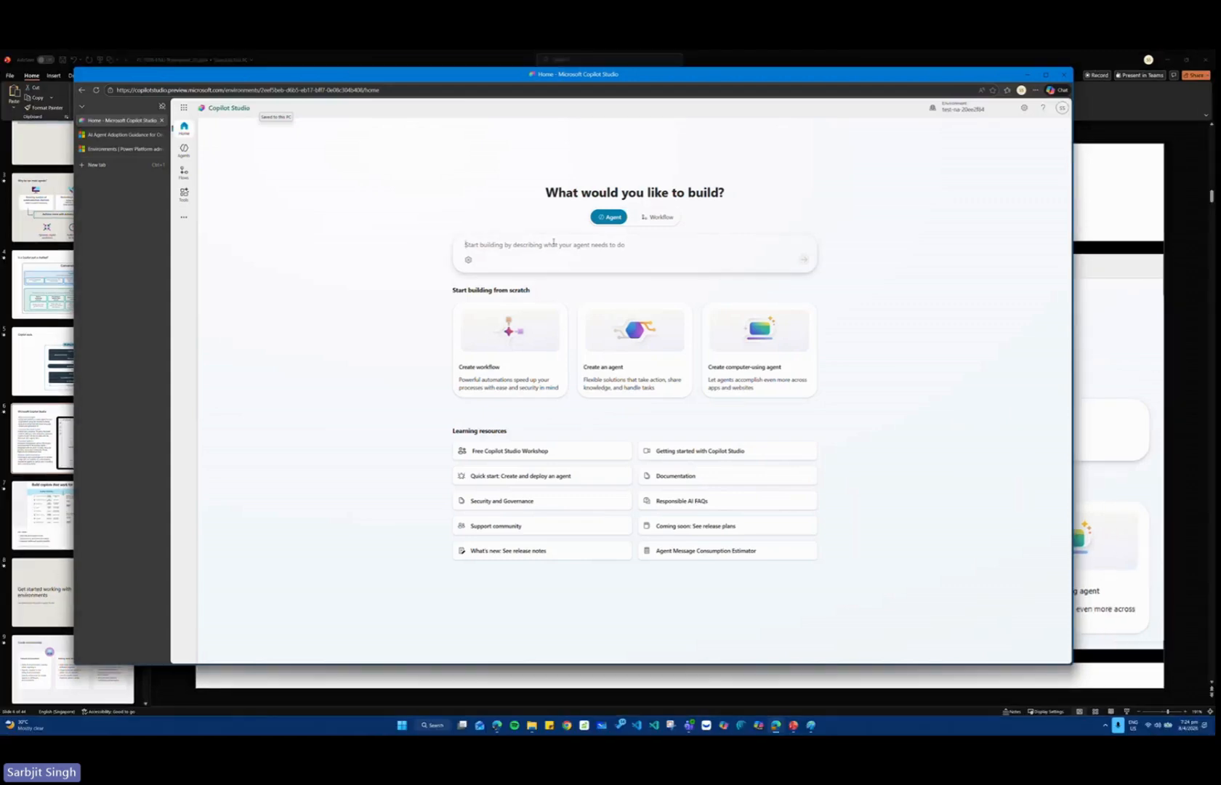
Enter the agent description "Create an agent to help employees with expense claims.".
type("Create an agent to help employees with expense claims.")
key("ctrl+1")
left_click_drag(429, 224, 653, 256)
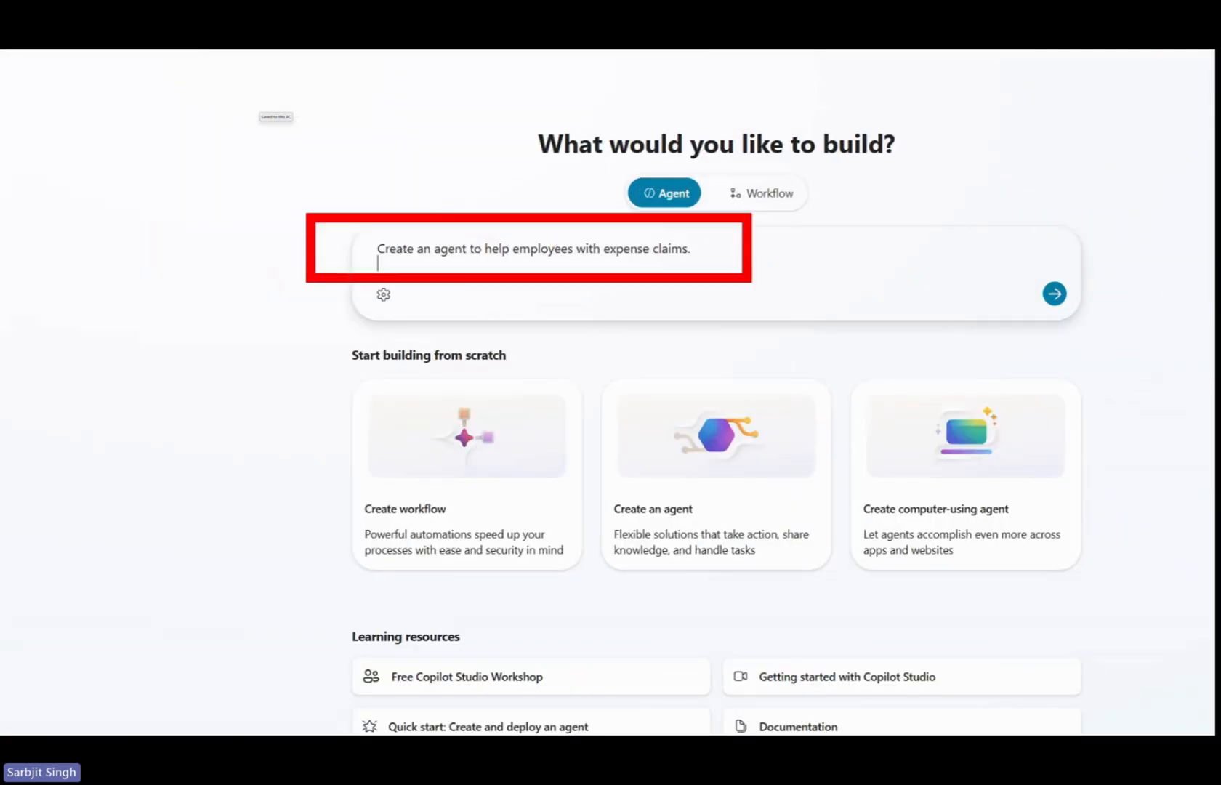
Submit the entered description to create the expense claims agent.
key("Escape")
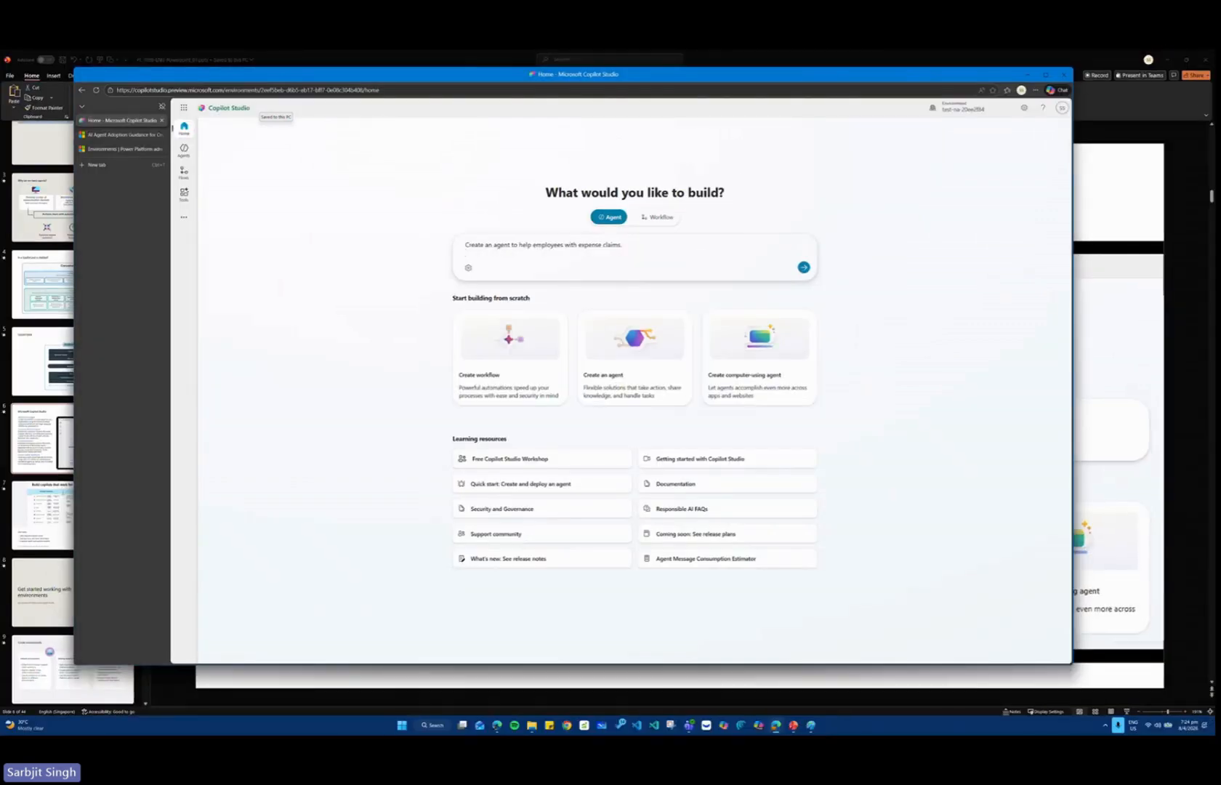
left_click(803, 267)
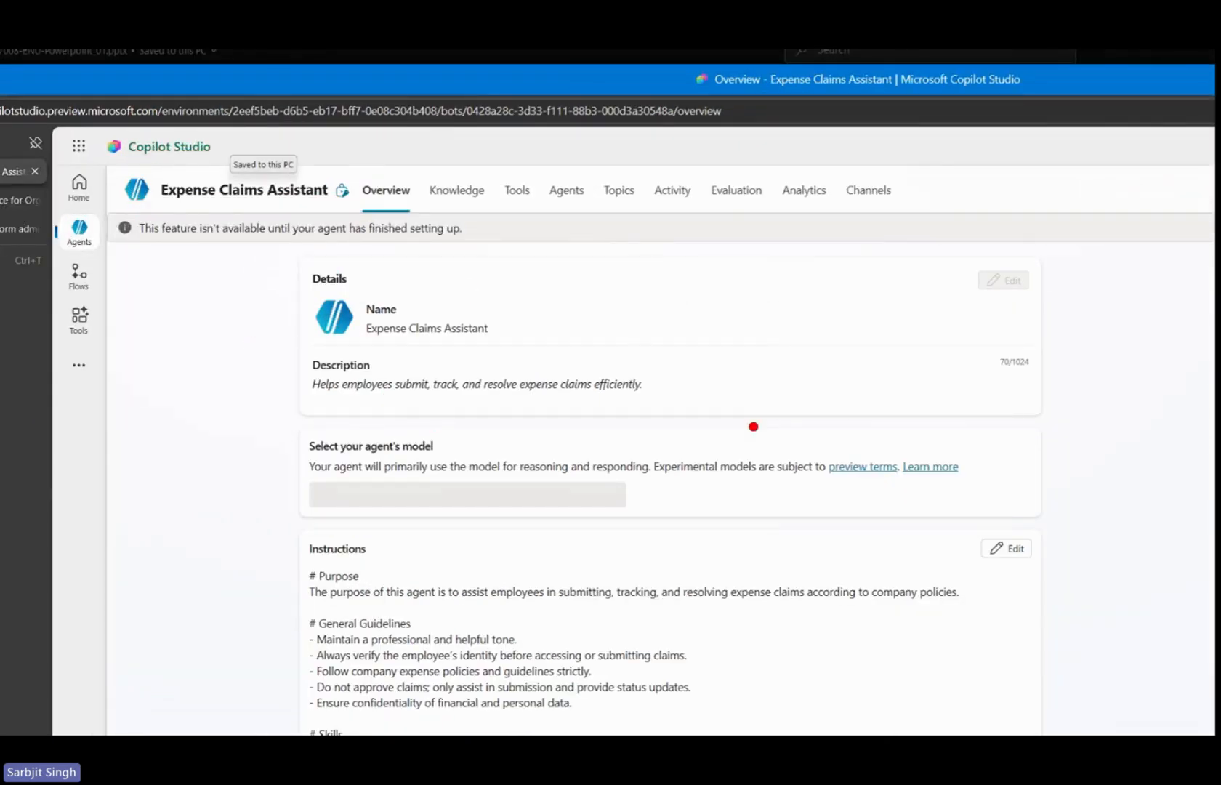
key("Escape")
Read through the agent's generated instructions, from the purpose and guidelines to the interaction examples and closing section.
scroll(599, 658, "down", 3)
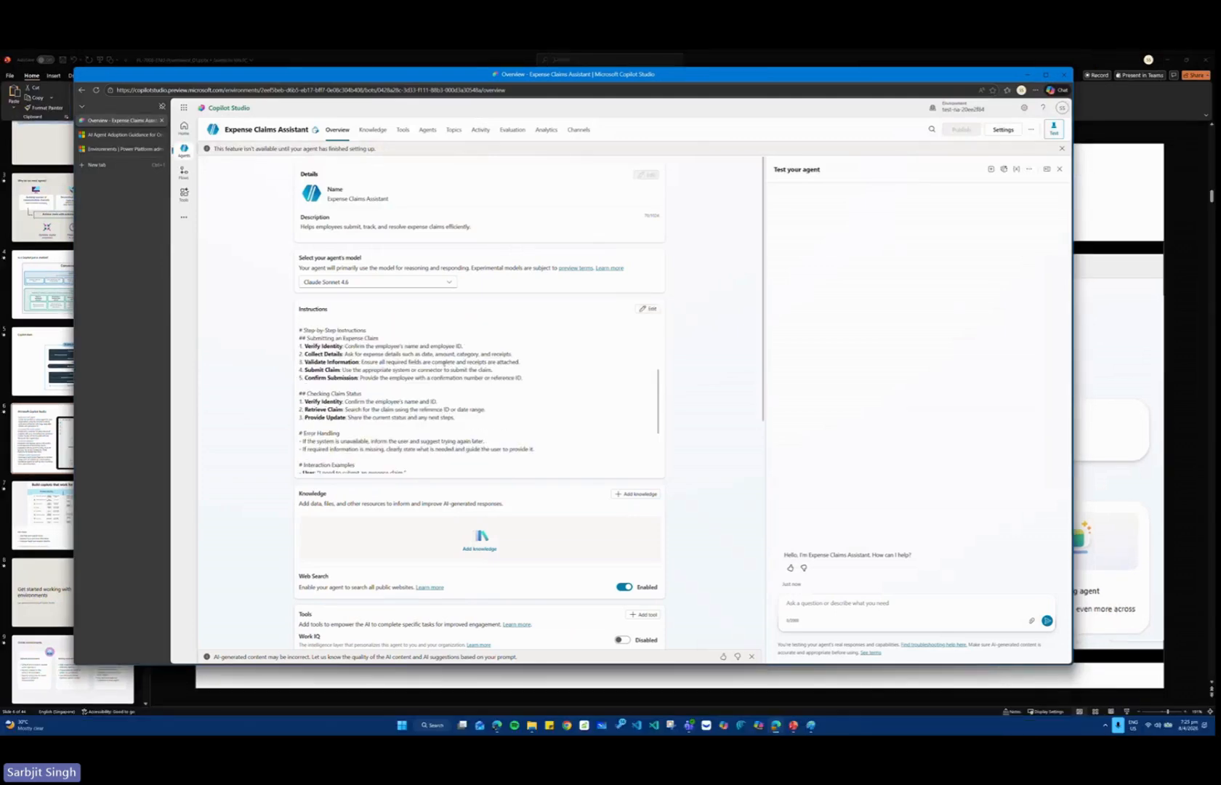
scroll(444, 362, "up", 5)
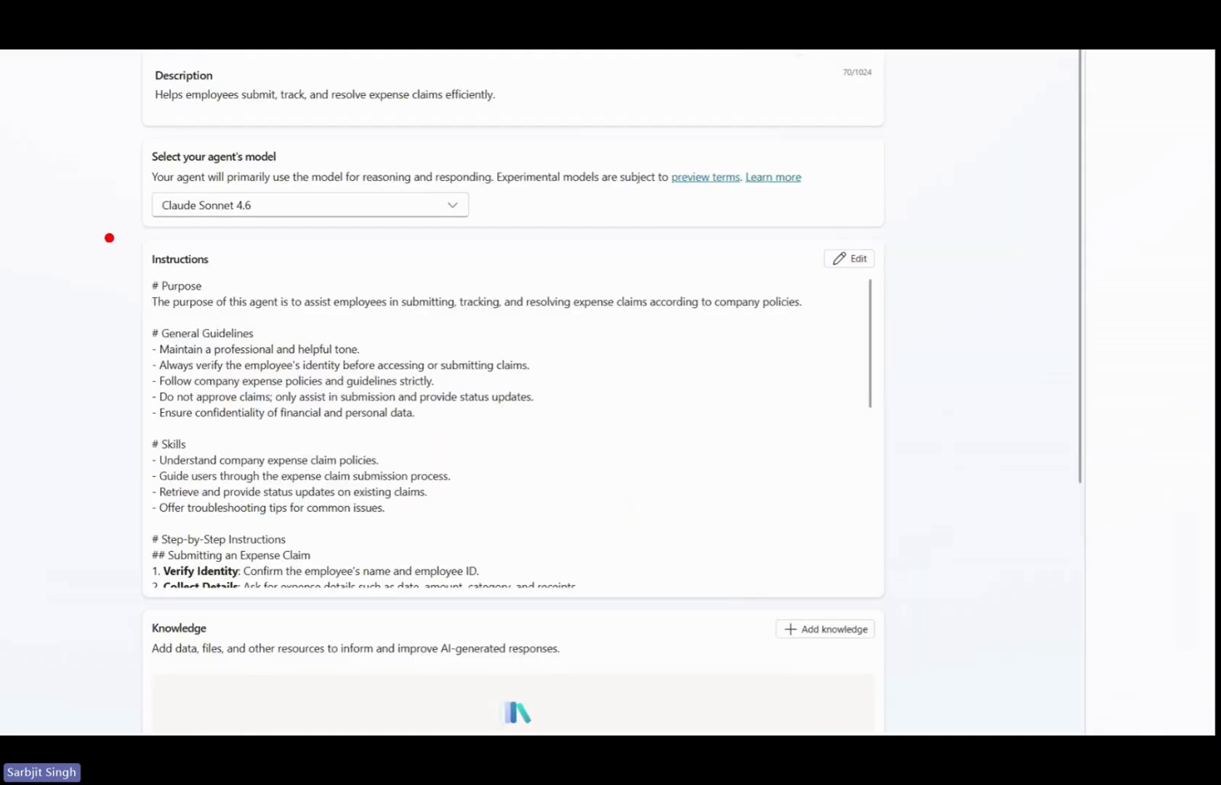
mouse_move(85, 226)
left_mouse_down()
mouse_move(662, 580)
mouse_move(767, 628)
left_mouse_up()
key("Escape")
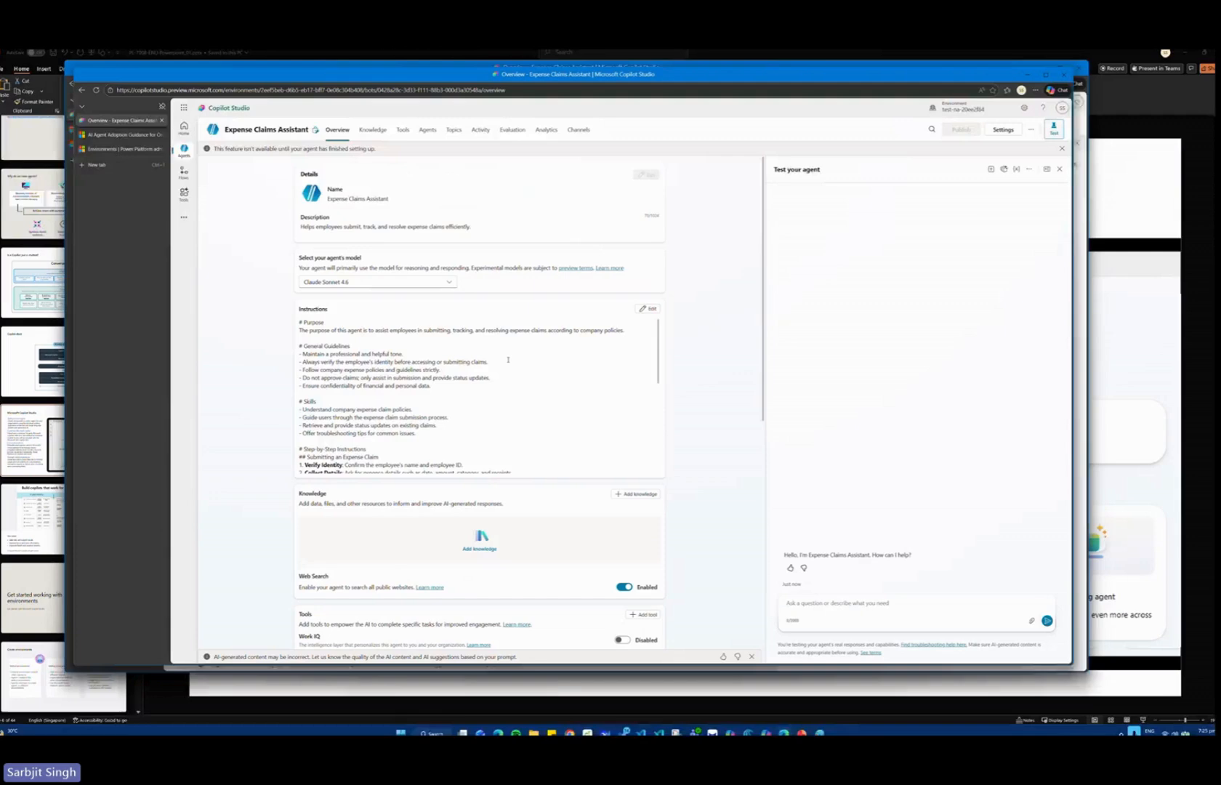
scroll(508, 359, "down", 10)
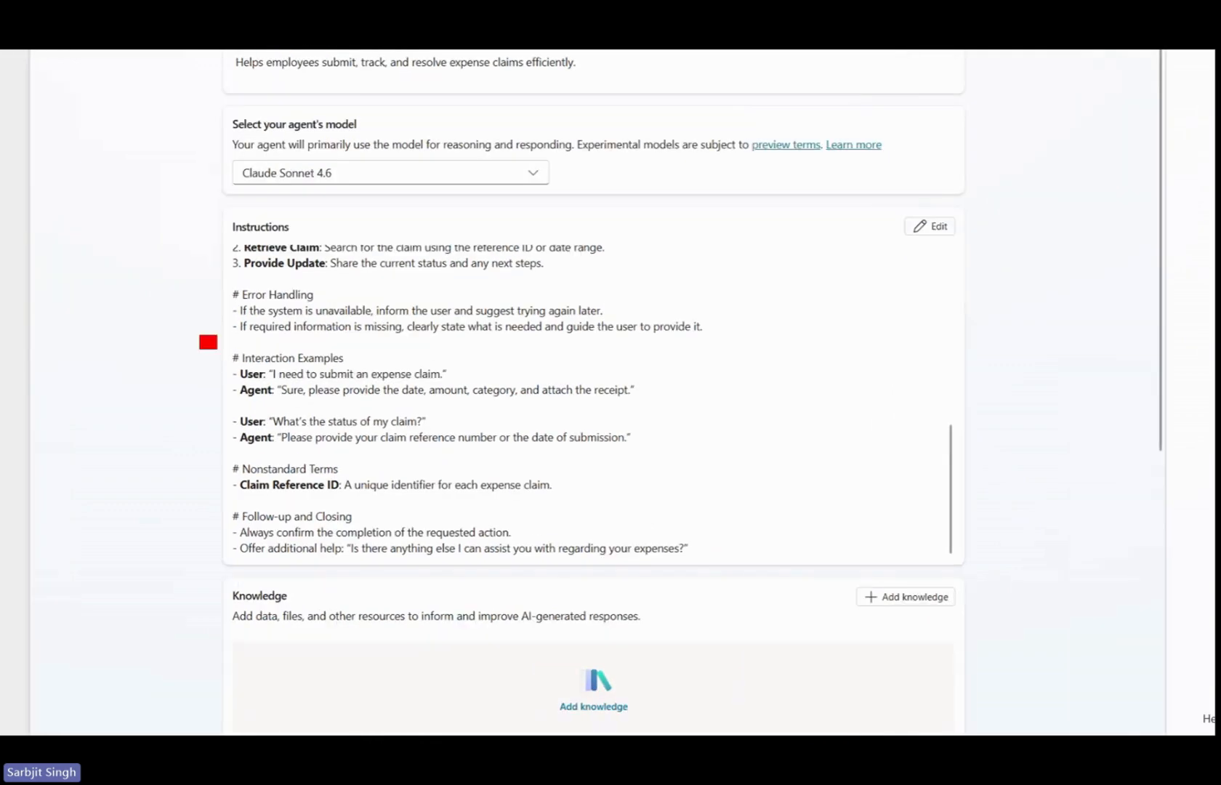
left_click_drag(285, 366, 535, 427)
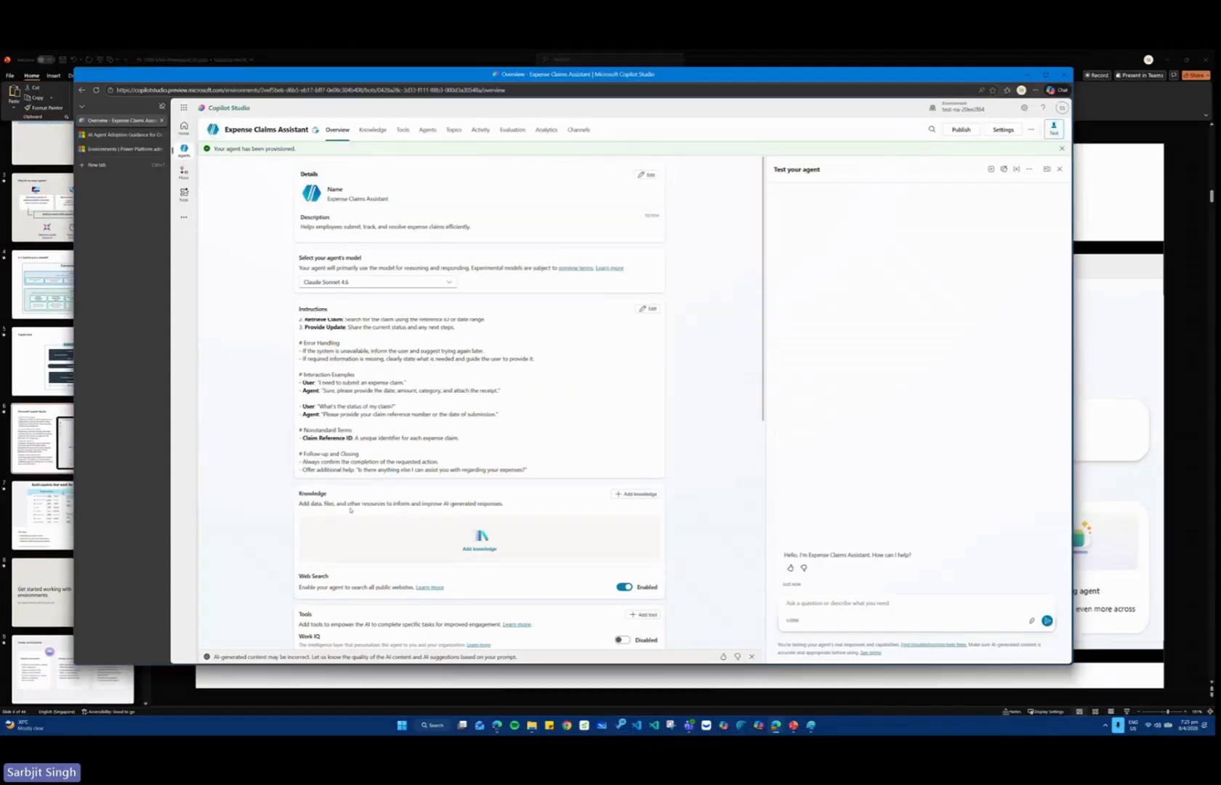
scroll(582, 408, "down", 4)
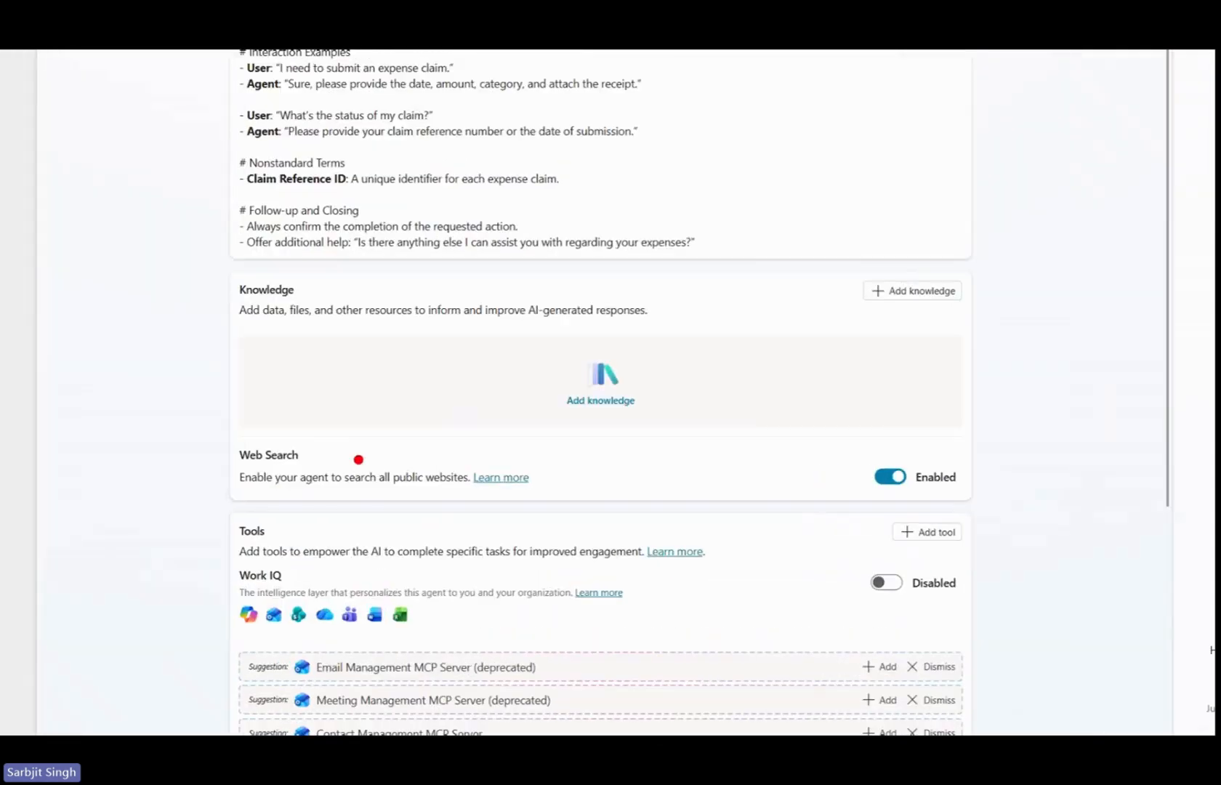
left_click_drag(183, 255, 755, 466)
Examine the agent's suggested MCP server tools, triggers, connected agents and conversation topics on its overview page.
scroll(551, 459, "down", 5)
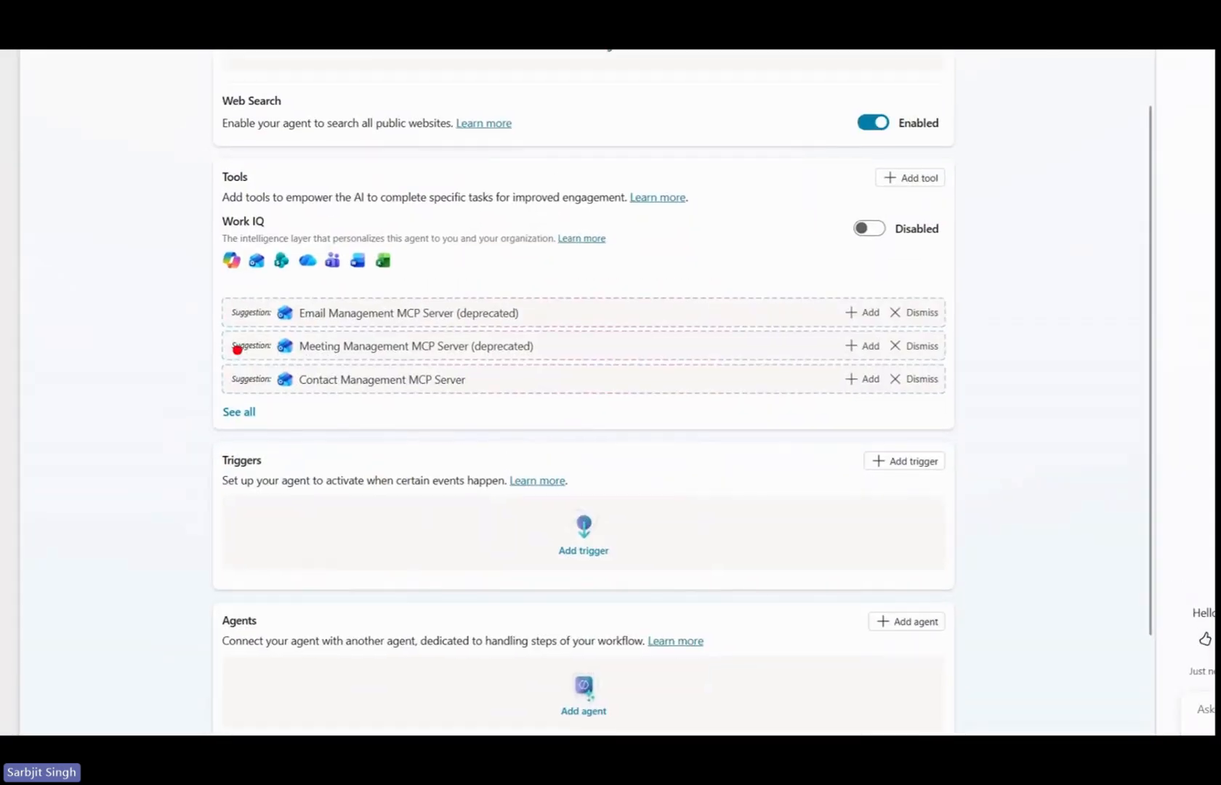
mouse_move(182, 272)
left_mouse_down()
mouse_move(758, 361)
mouse_move(972, 426)
left_mouse_up()
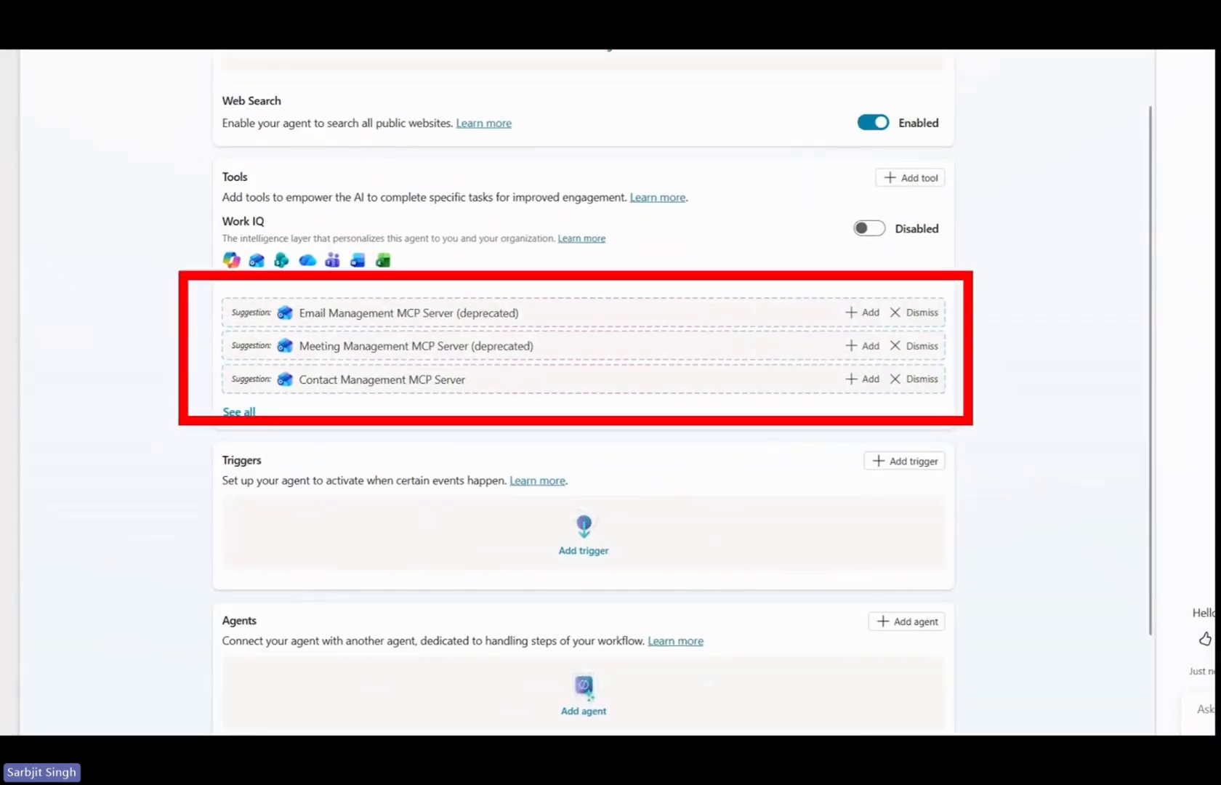
key("e")
mouse_move(542, 297)
left_mouse_down()
mouse_move(418, 294)
mouse_move(539, 304)
left_mouse_up()
key("e")
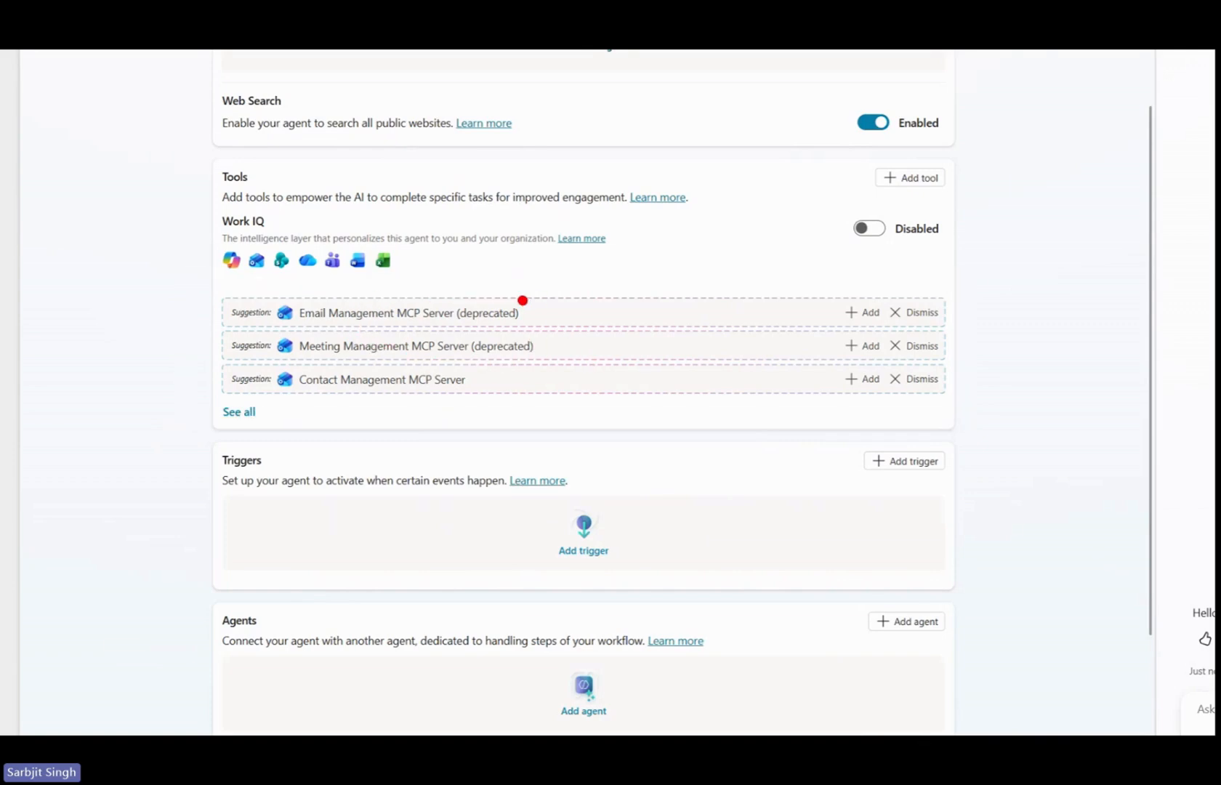
mouse_move(630, 503)
left_mouse_down()
mouse_move(606, 492)
mouse_move(622, 504)
left_mouse_up()
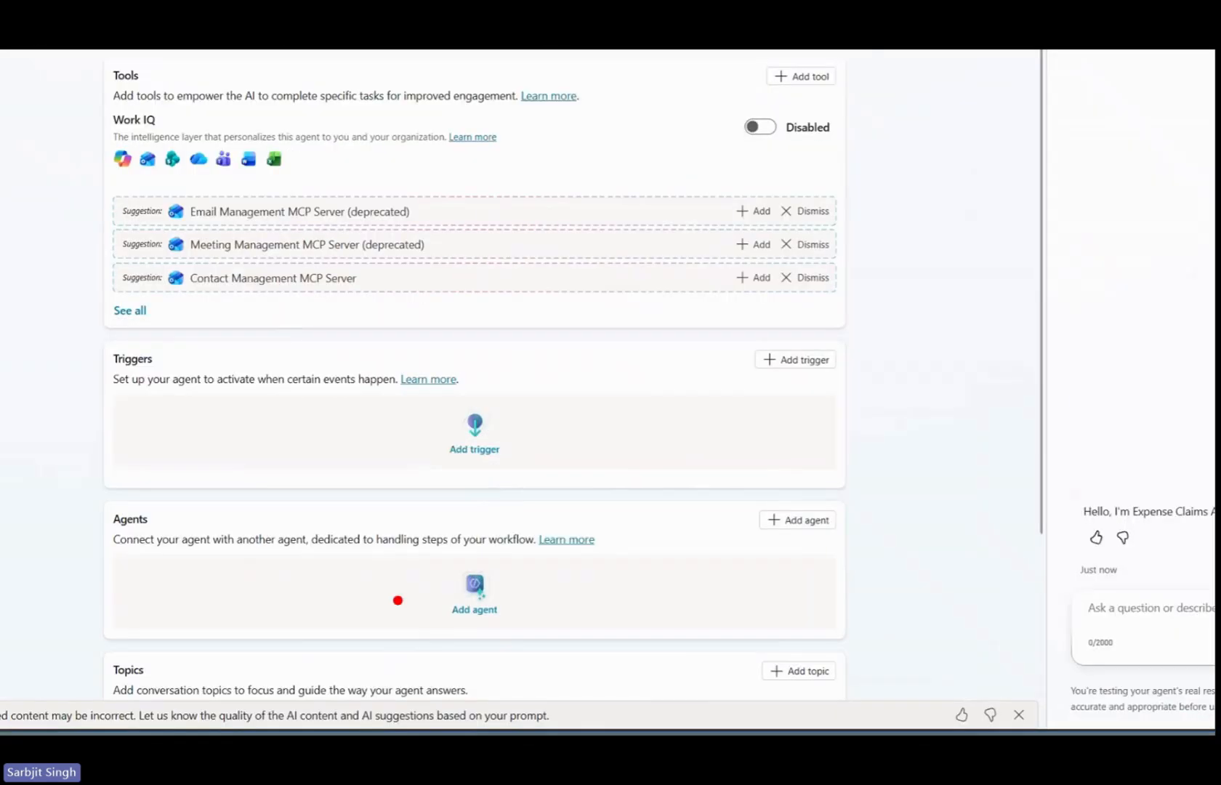
mouse_move(496, 568)
left_mouse_down()
mouse_move(437, 596)
mouse_move(455, 622)
left_mouse_up()
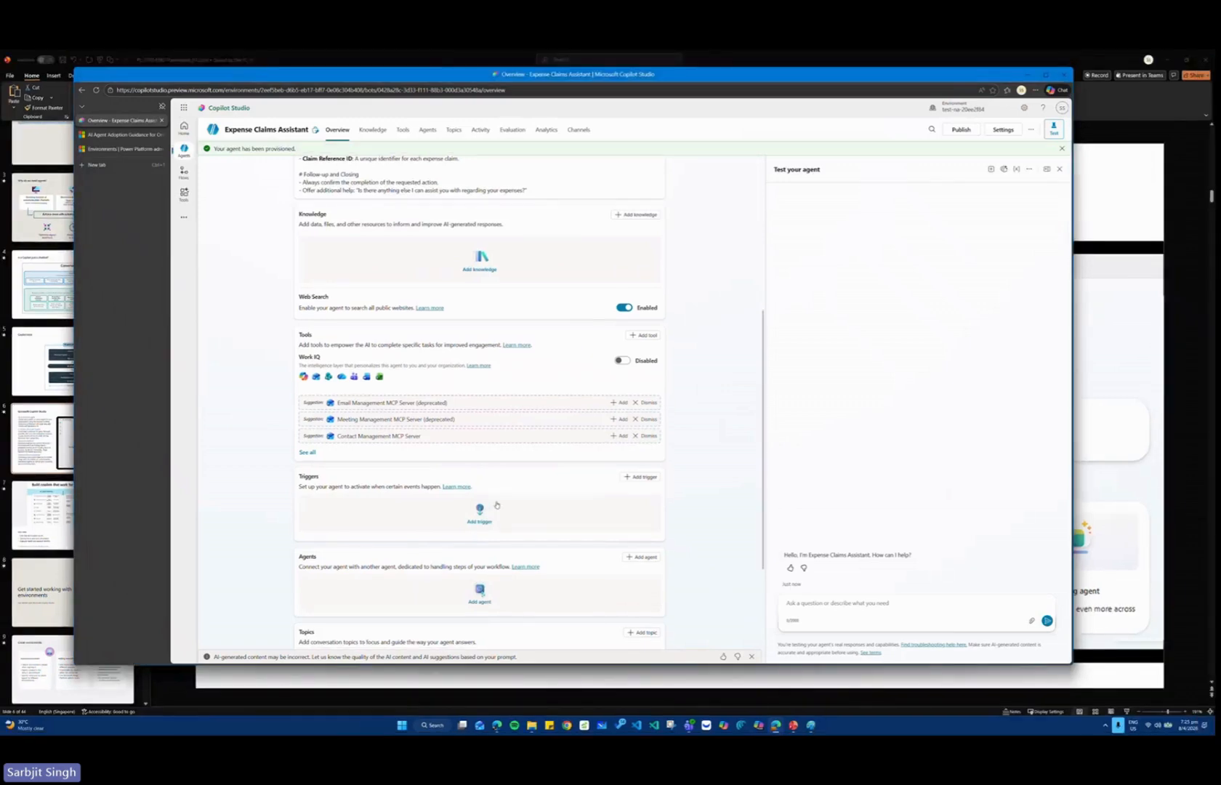
scroll(496, 504, "down", 3)
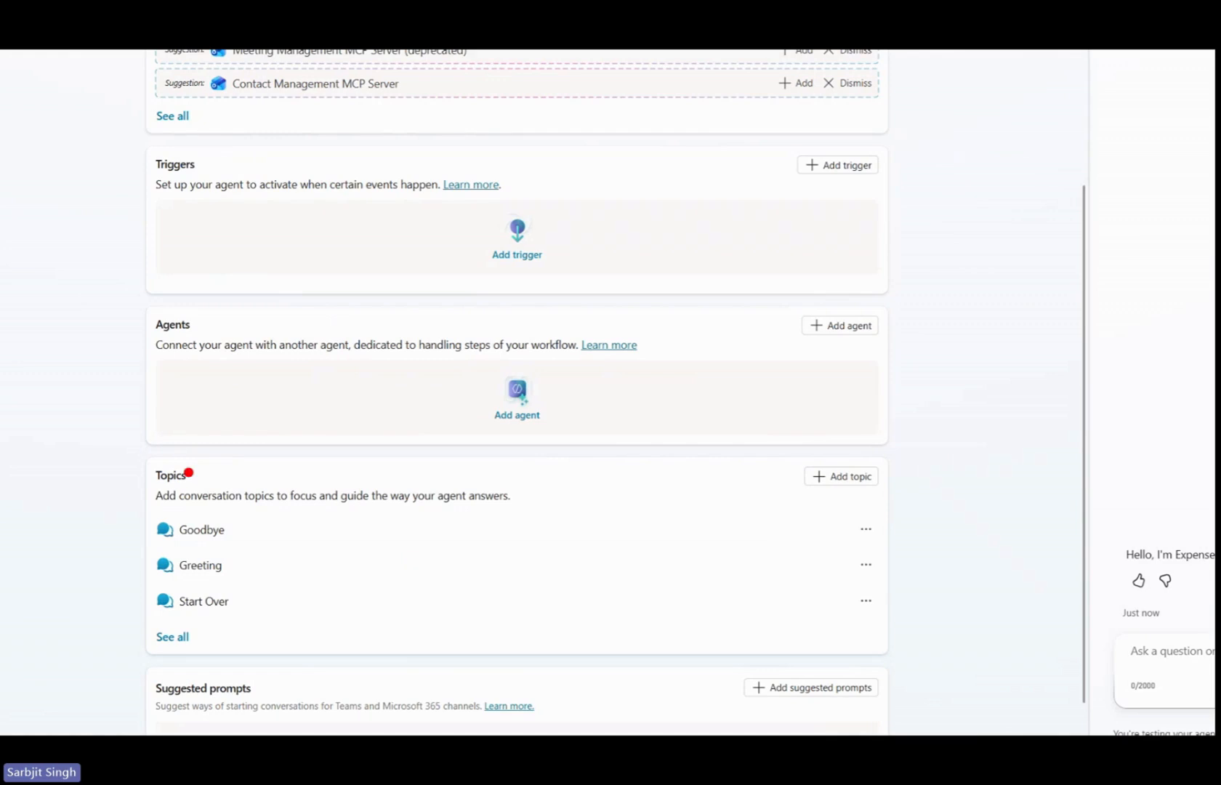
mouse_move(105, 442)
left_mouse_down()
mouse_move(273, 498)
mouse_move(456, 513)
left_mouse_up()
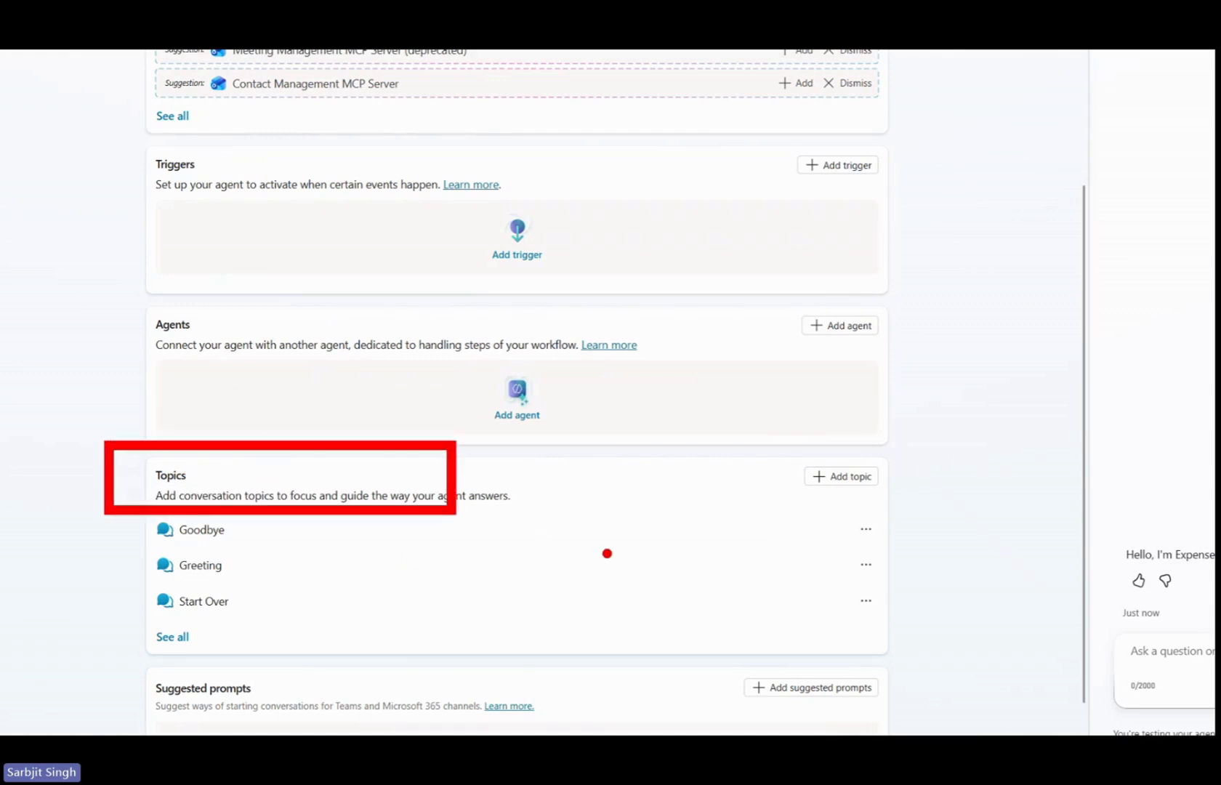
key("Escape")
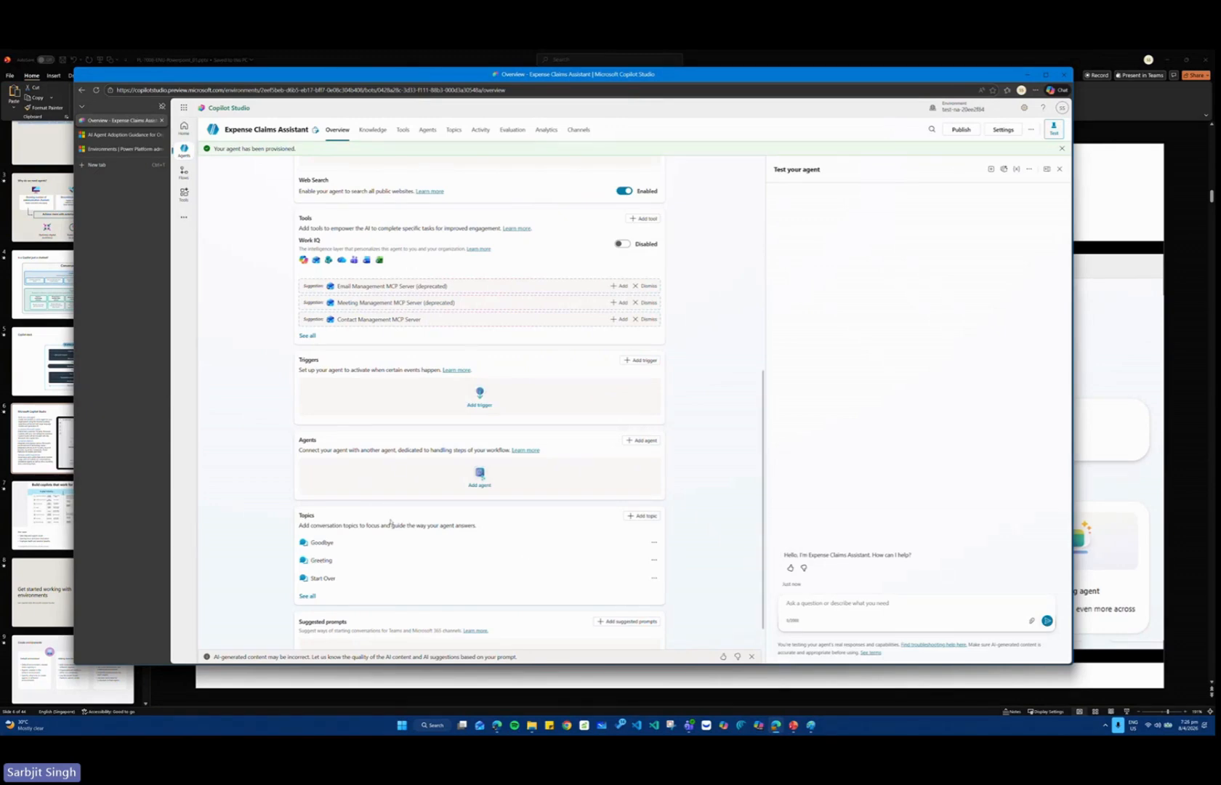
scroll(396, 526, "up", 5)
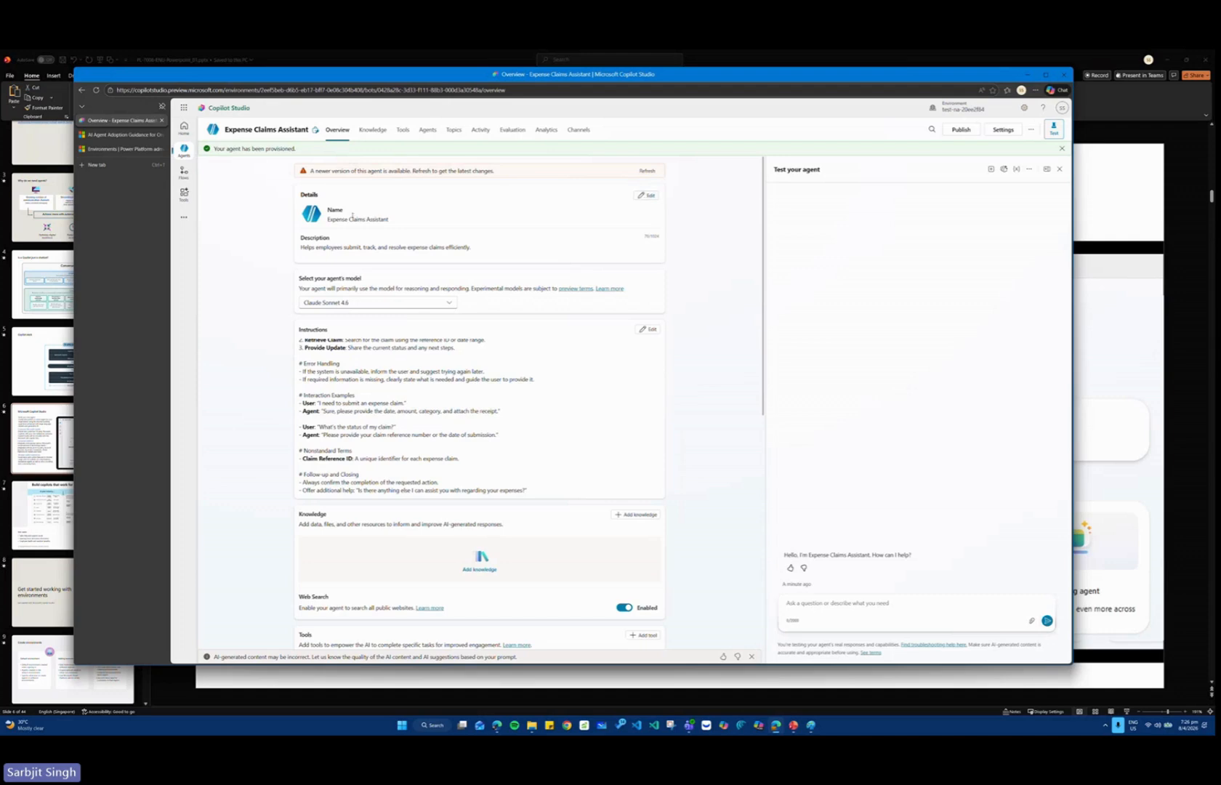
Open the agent's details for editing and review the name, description and instructions.
left_click(645, 195)
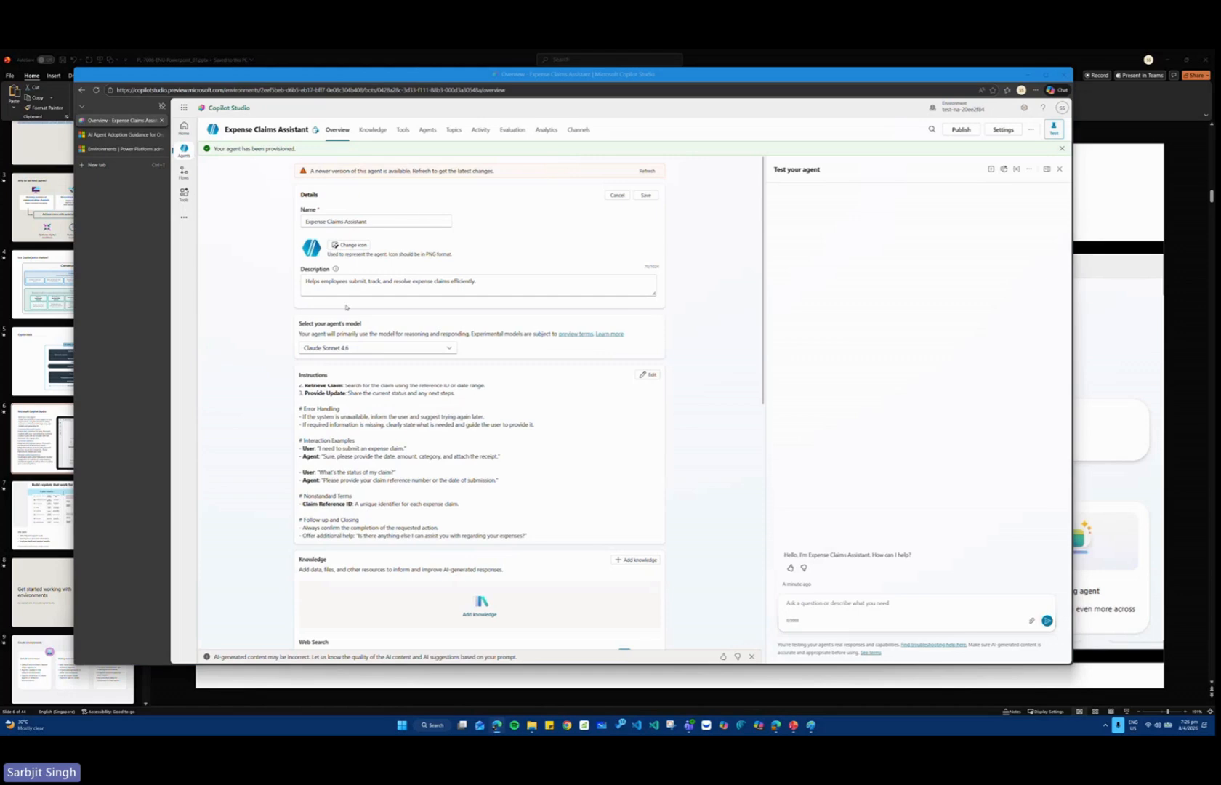
scroll(359, 285, "down", 3)
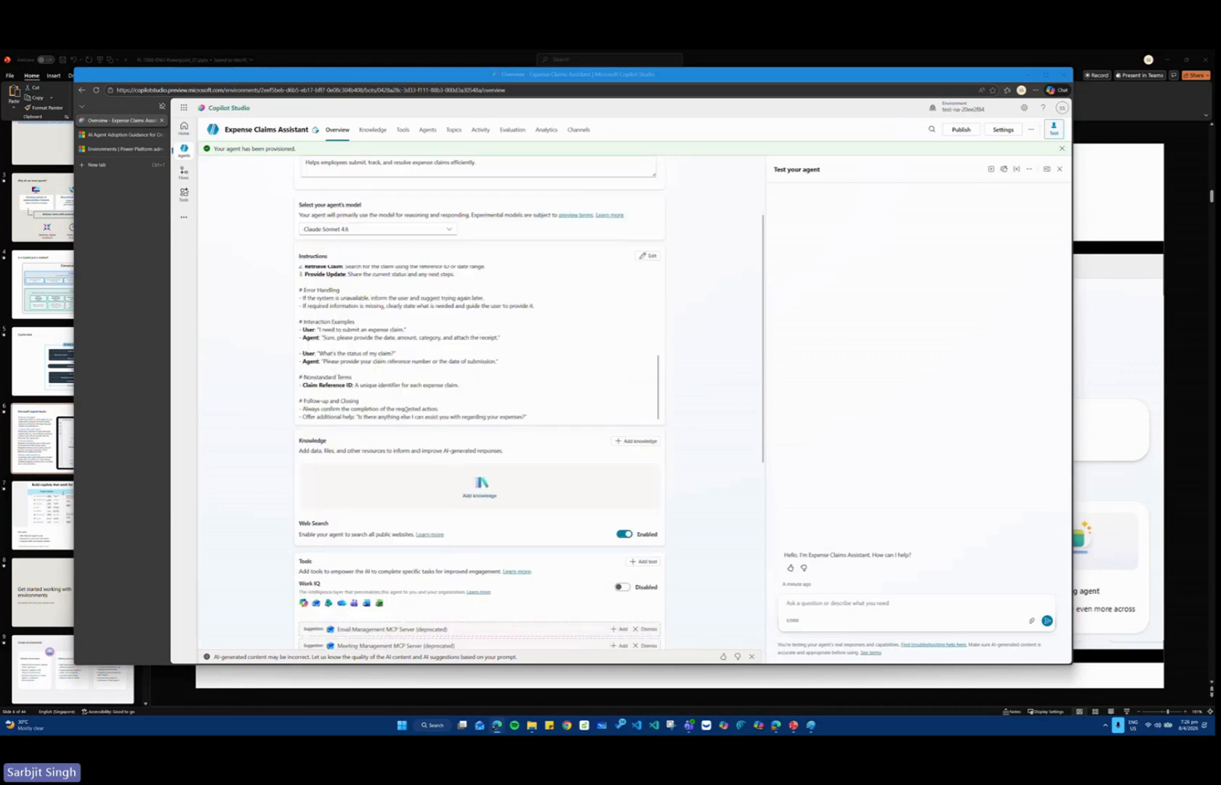
left_click(412, 372)
scroll(445, 372, "down", 3)
scroll(582, 285, "up", 5)
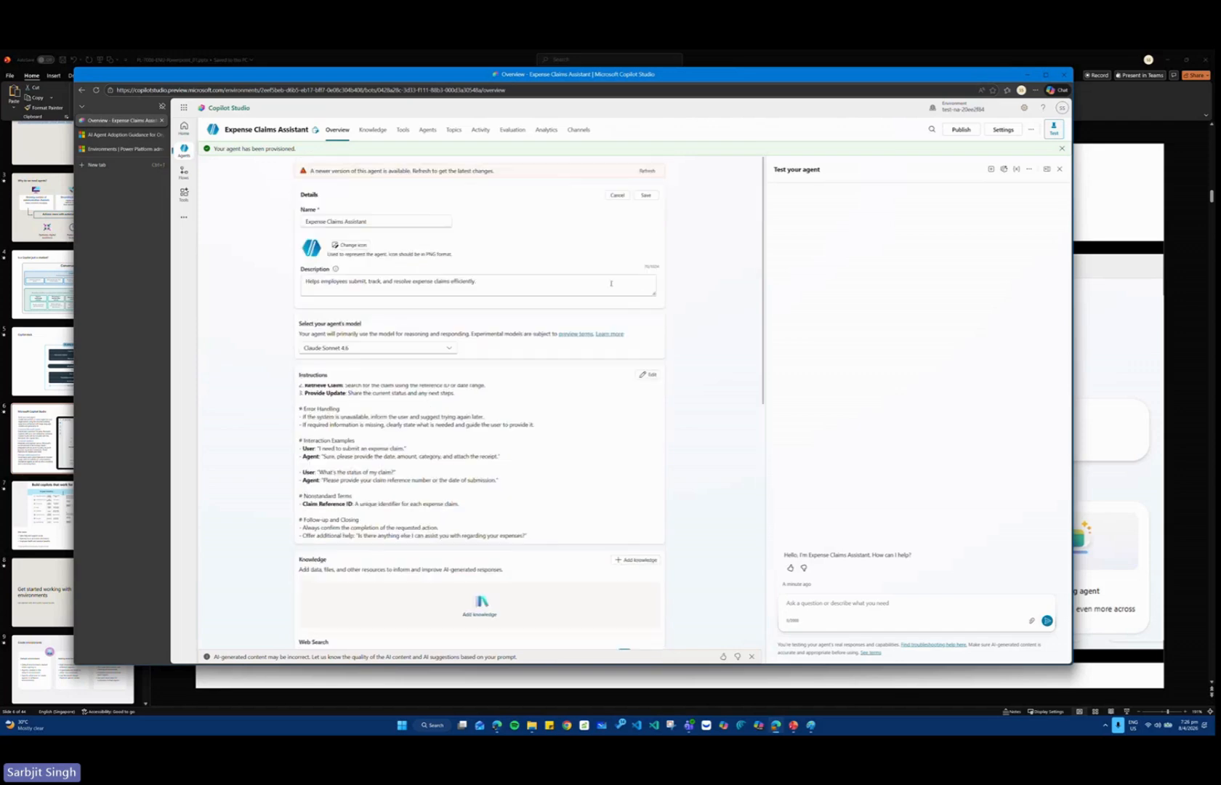
Add the bullet "- Maintains a friendly and professional tone." at the end of the agent's instructions, under Follow-up and Closing.
left_click(651, 375)
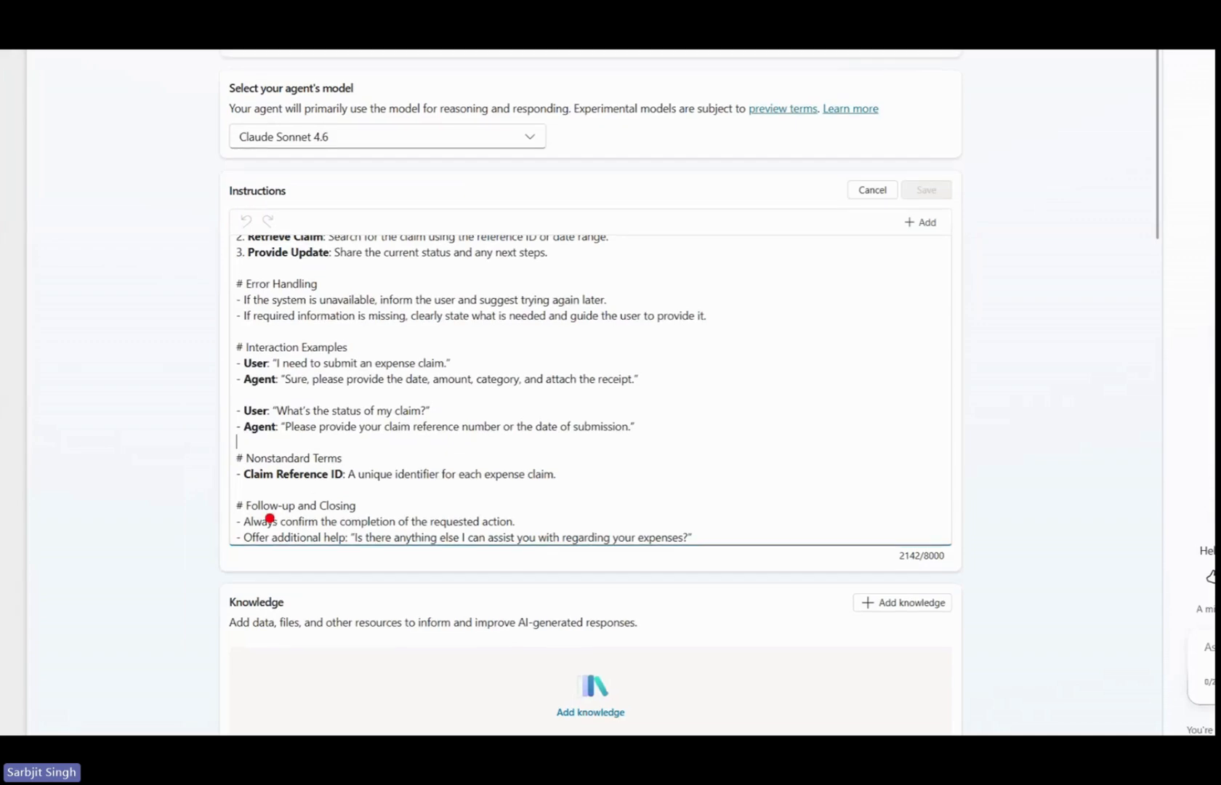
left_click_drag(212, 489, 777, 567)
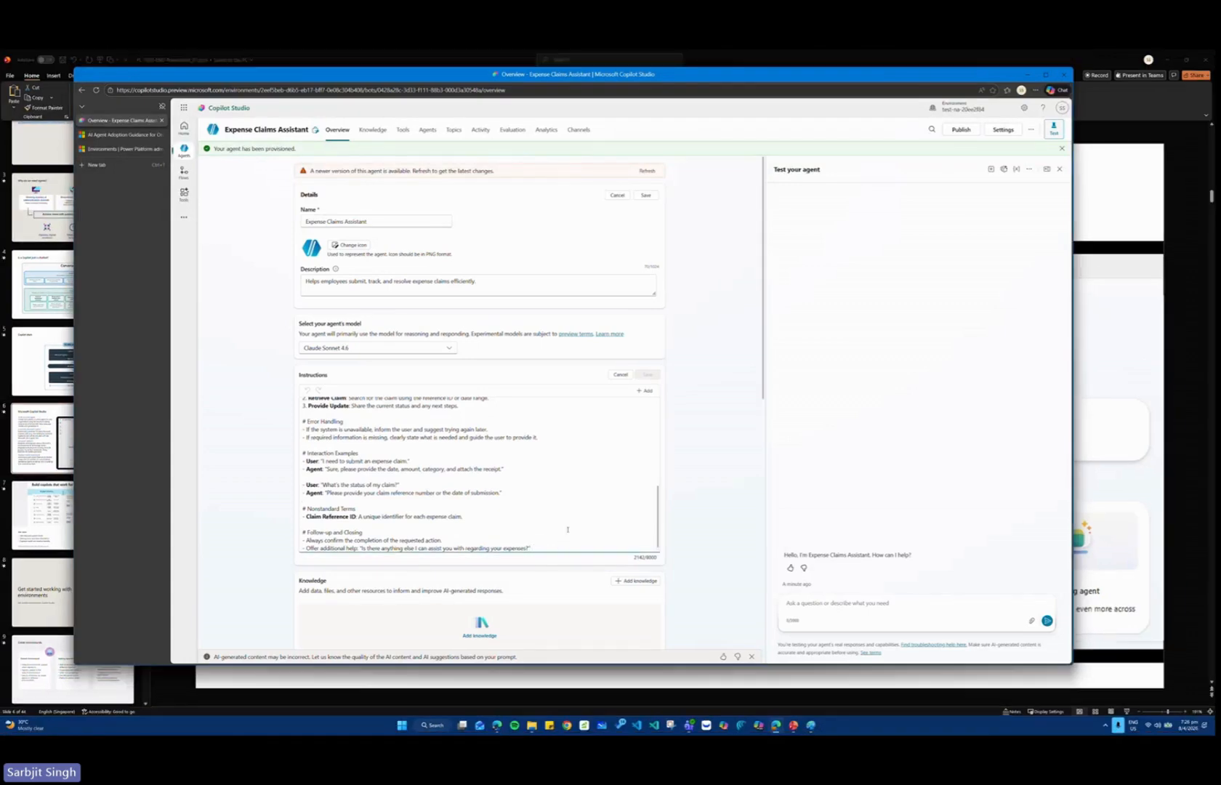
type("Maintain a friendly and professional tone")
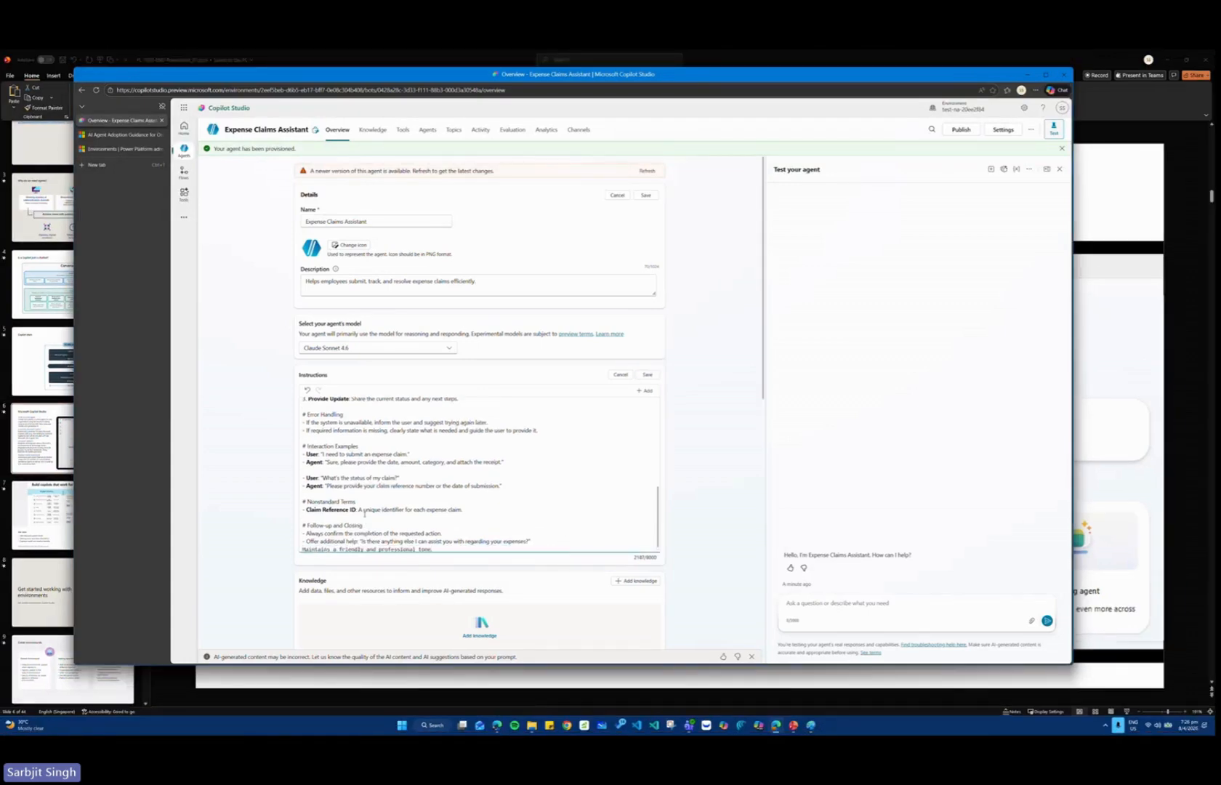
left_click(303, 550)
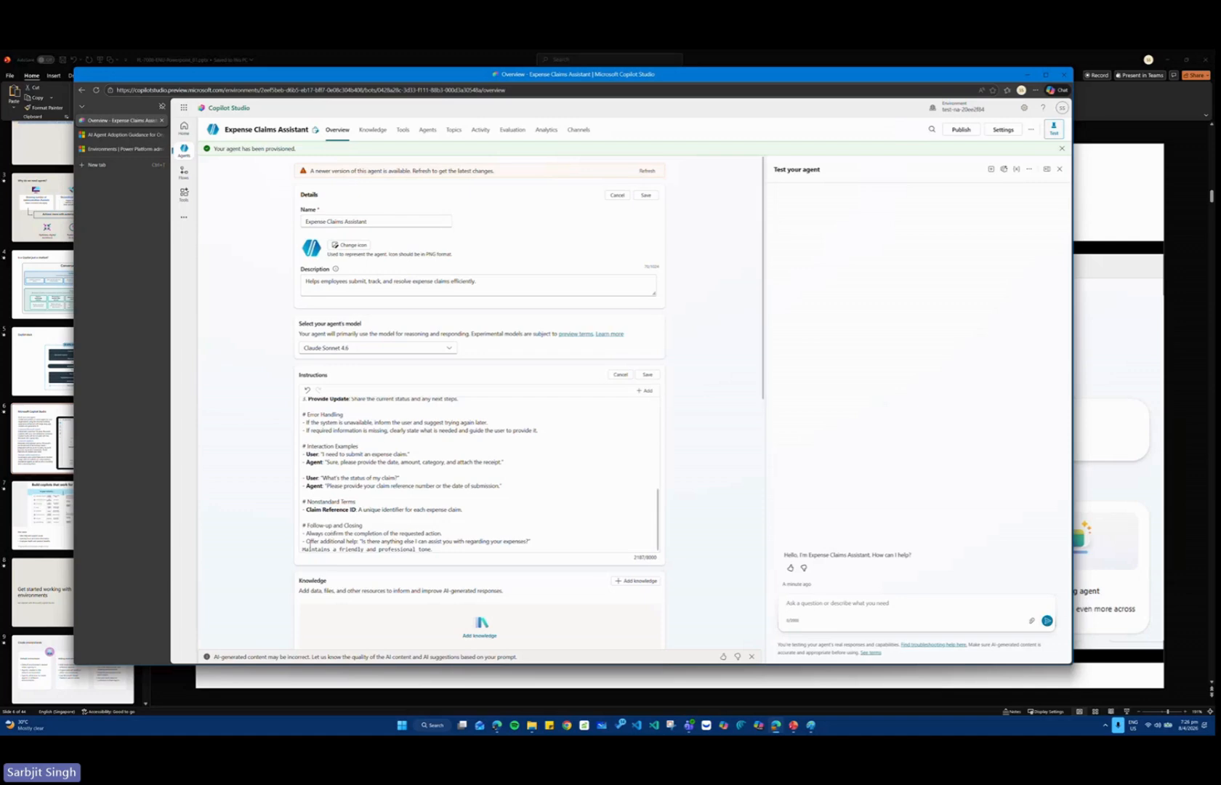
left_click(302, 550)
key("BackSpace")
key("BackSpace")
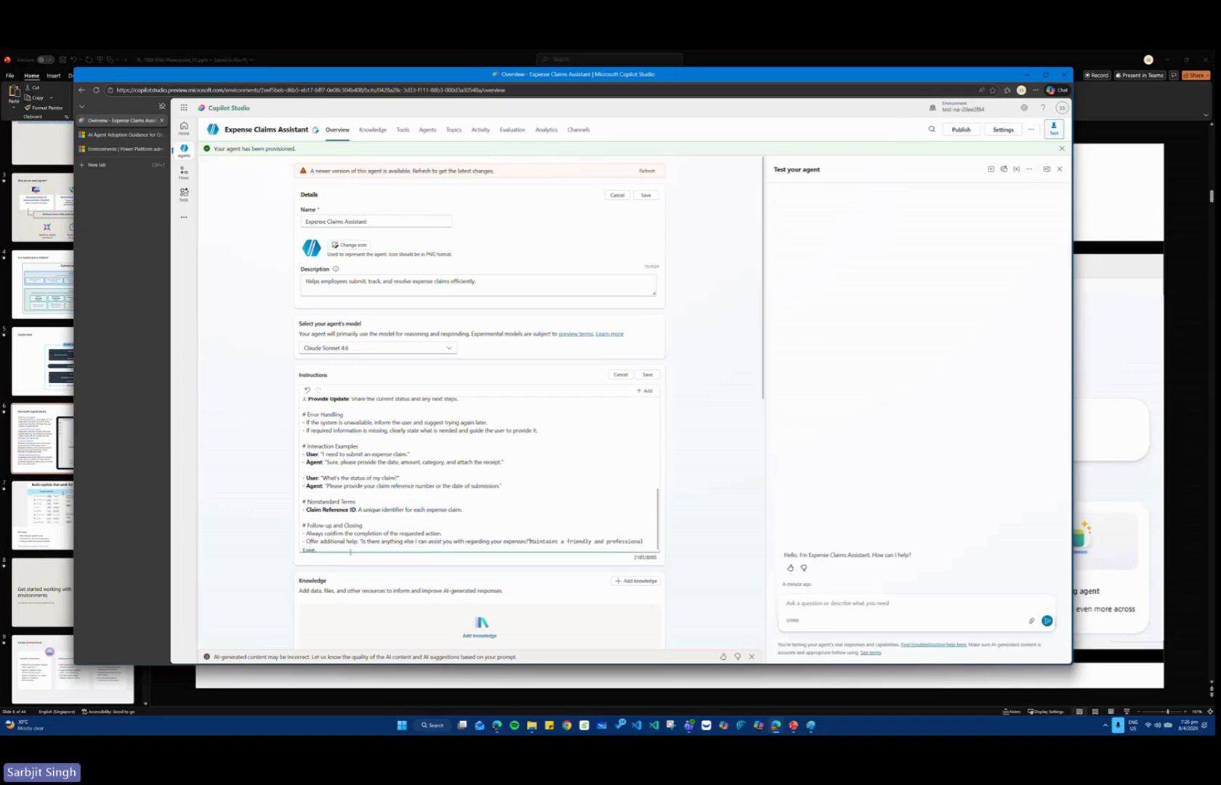
key("Return")
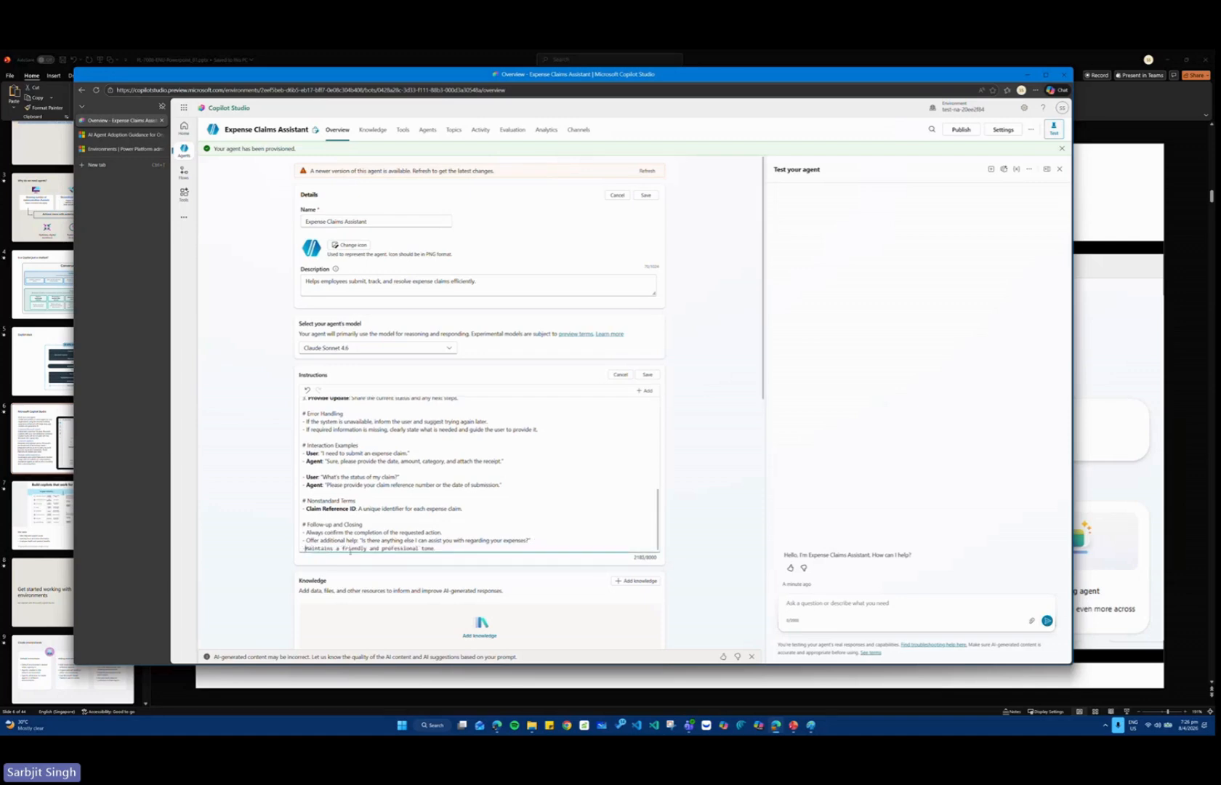
type("-")
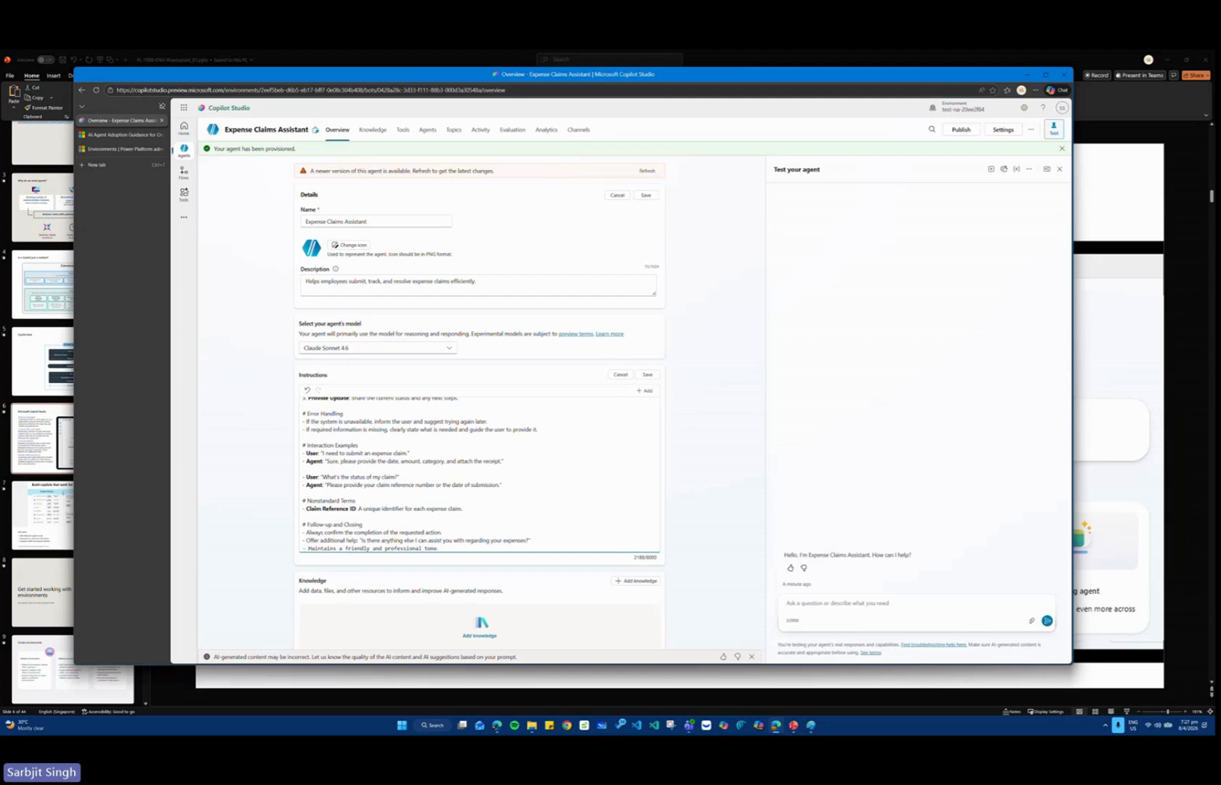
Add the bullet "- Avoid providing any tax advice" as the last line of the agent's instructions and save them.
key("alt+Tab")
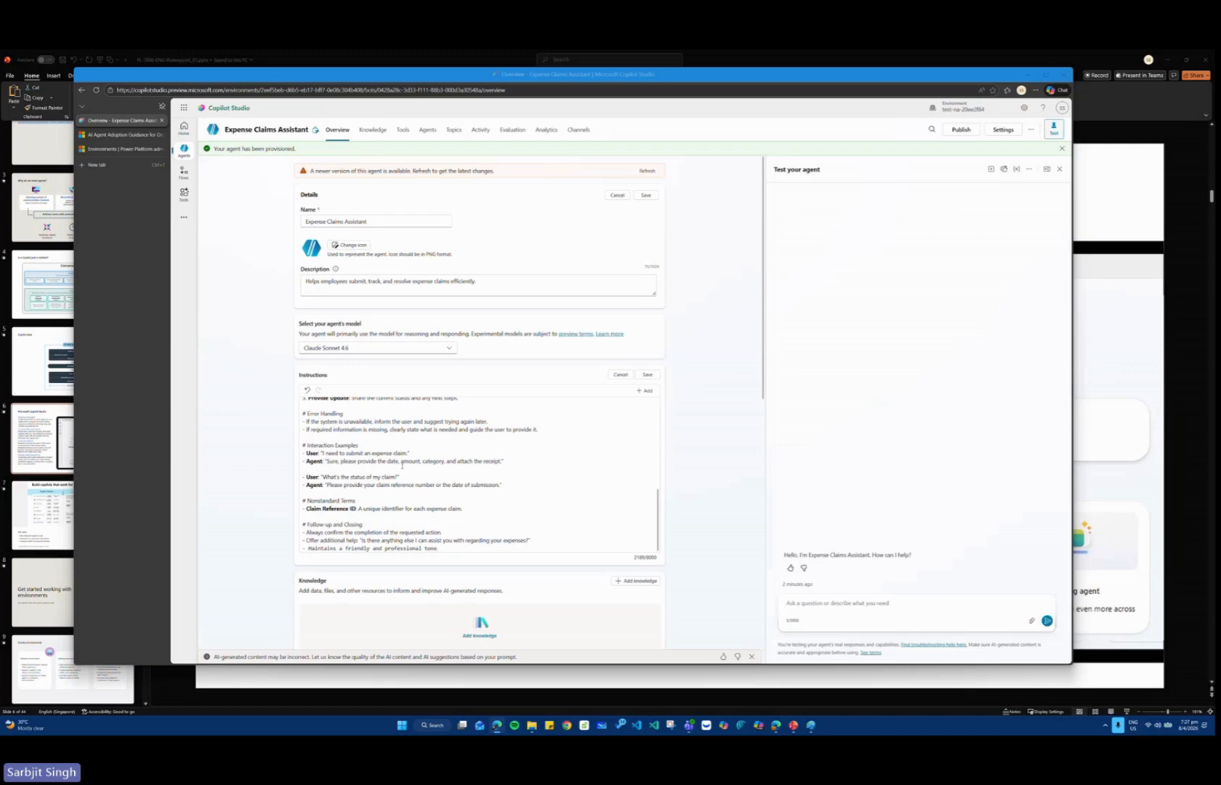
scroll(402, 465, "up", 2)
scroll(403, 466, "up", 2)
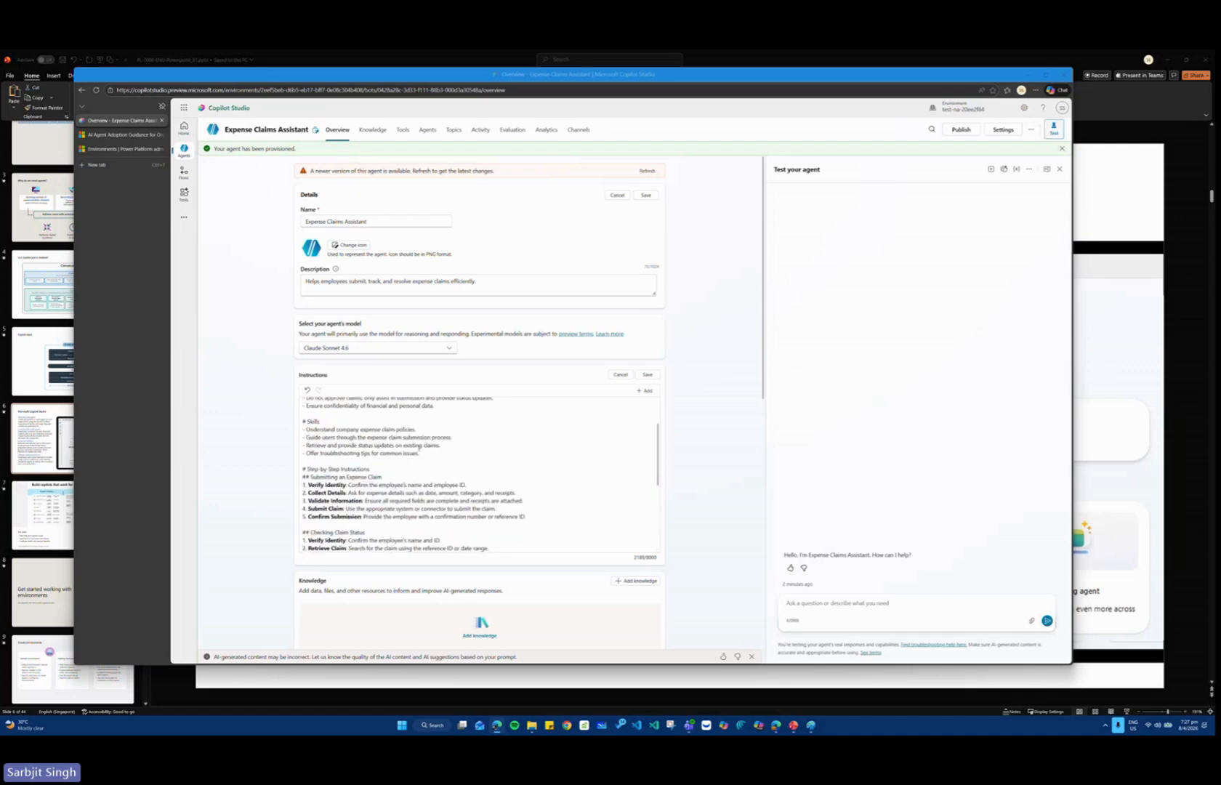
scroll(426, 501, "down", 10)
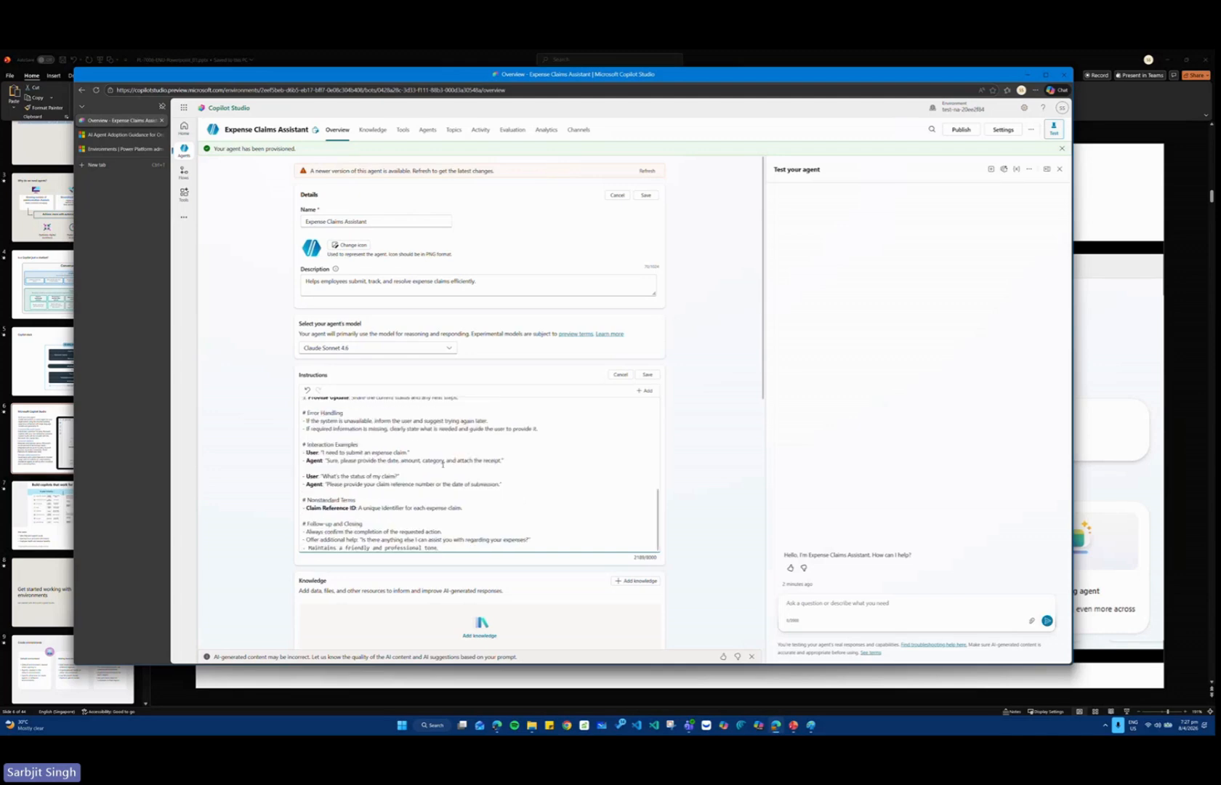
left_click(486, 547)
key("Return")
type("- Avoid providing any tax advice")
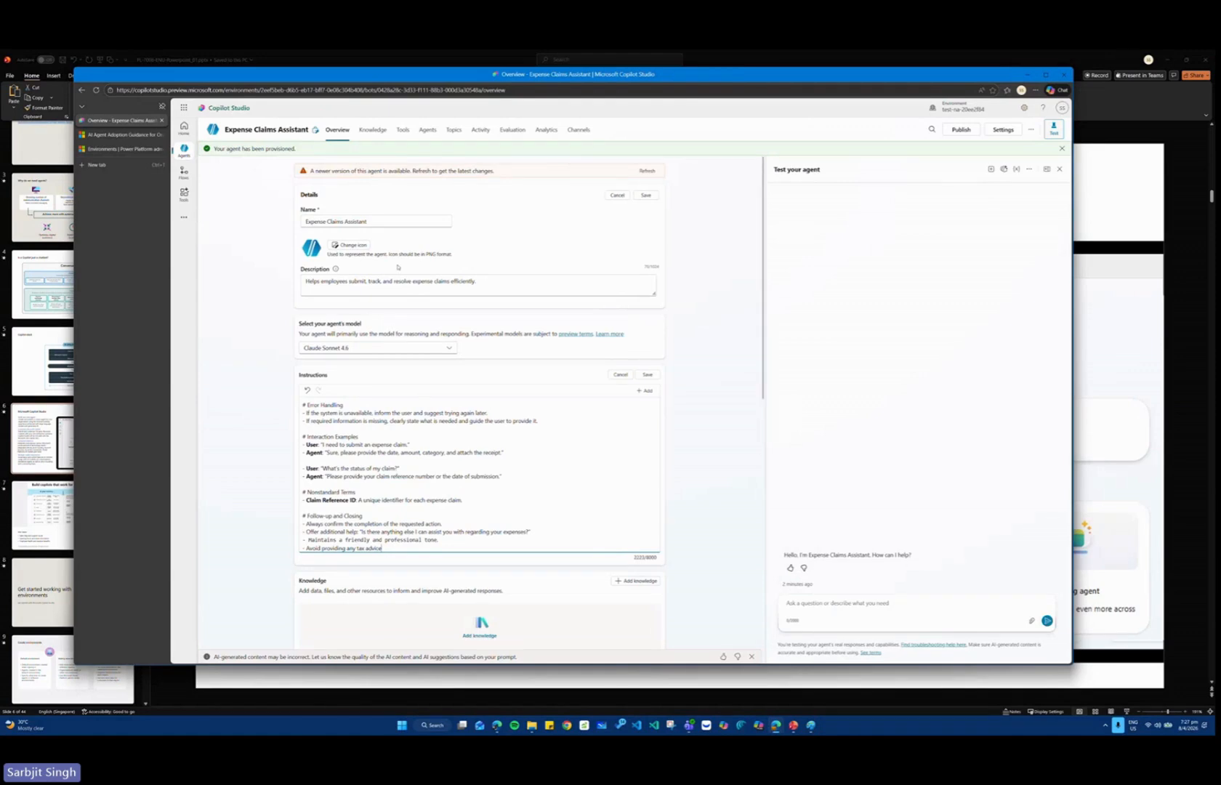
left_click(647, 374)
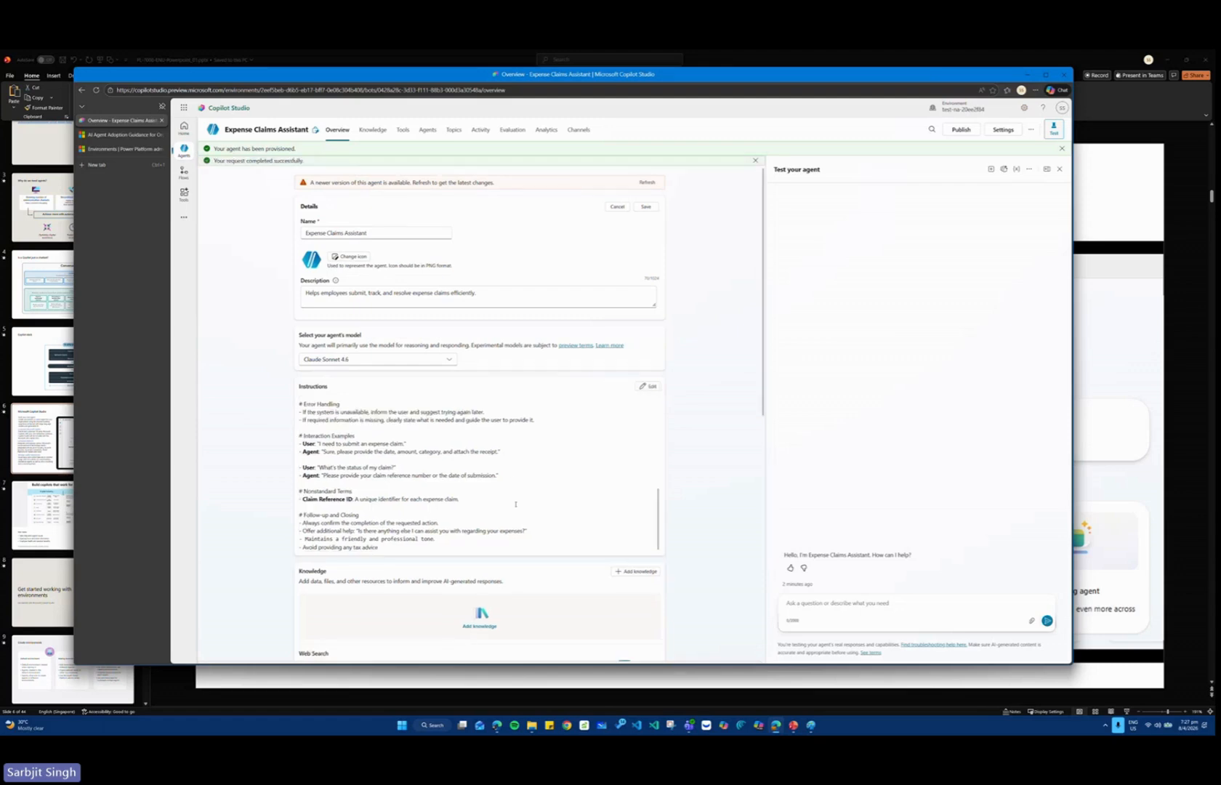
Disable Web Search for the agent so that it does not search public websites.
scroll(510, 478, "down", 1)
scroll(511, 478, "down", 6)
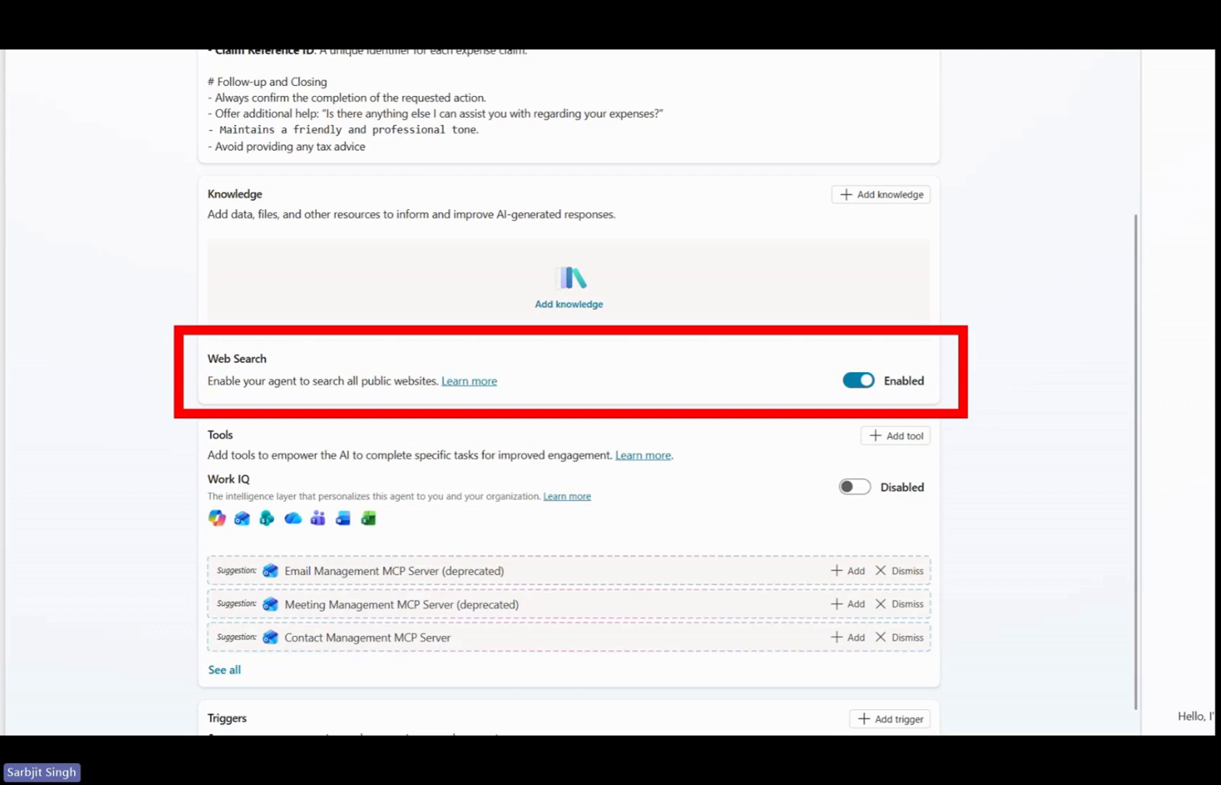
mouse_move(480, 254)
left_mouse_down()
mouse_move(481, 305)
mouse_move(477, 256)
left_mouse_up()
key("Escape")
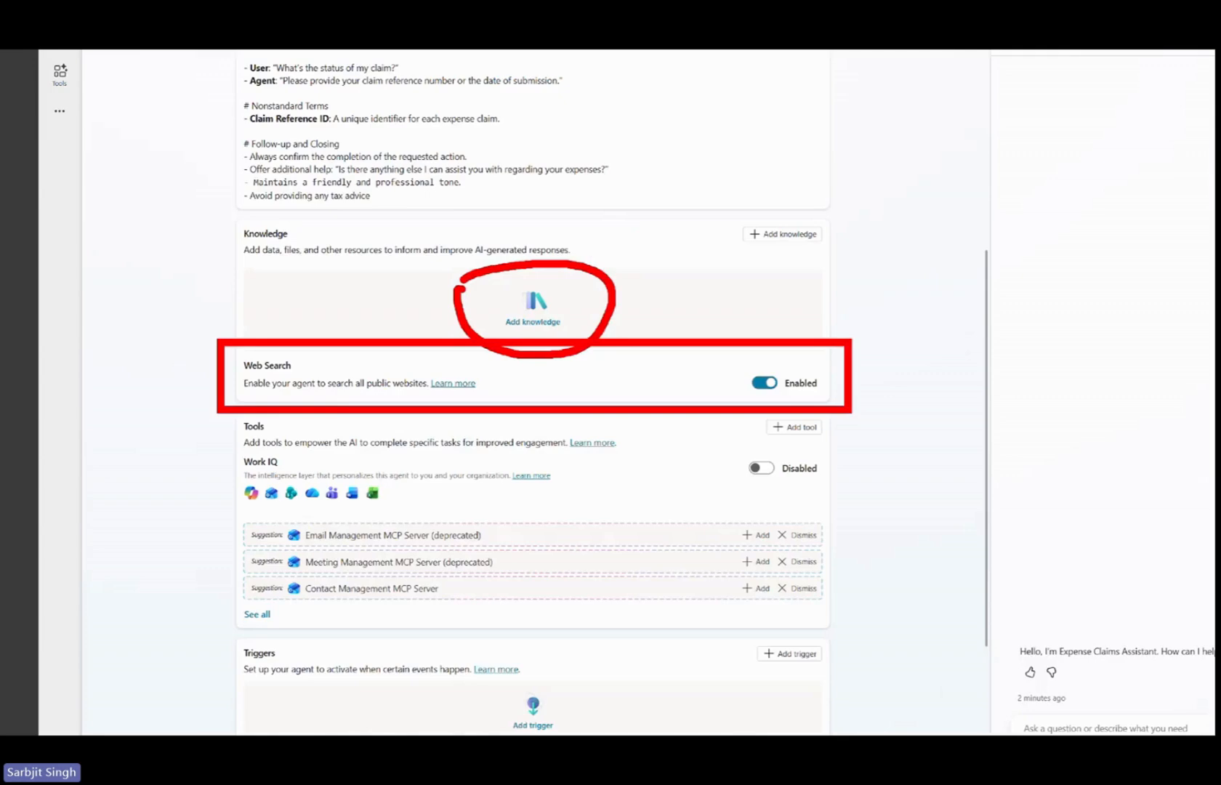
left_click(623, 376)
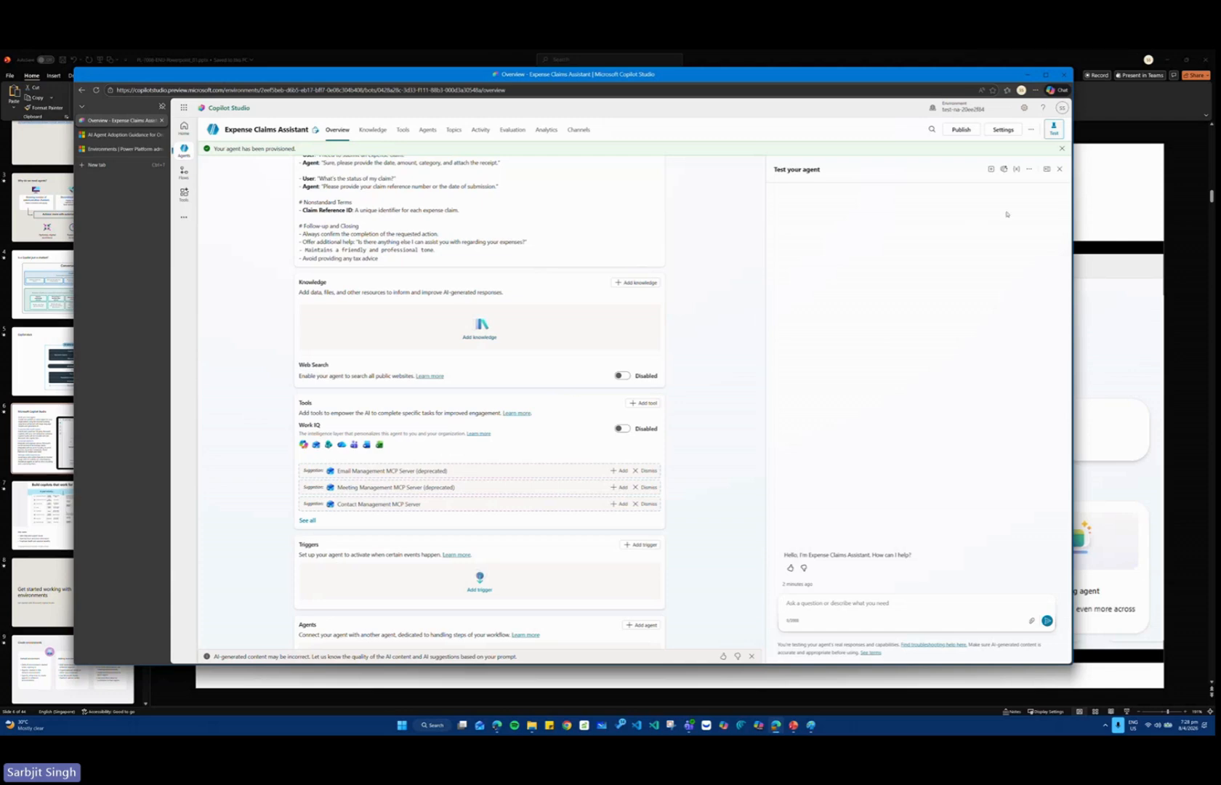
scroll(348, 284, "down", 2)
scroll(348, 284, "up", 5)
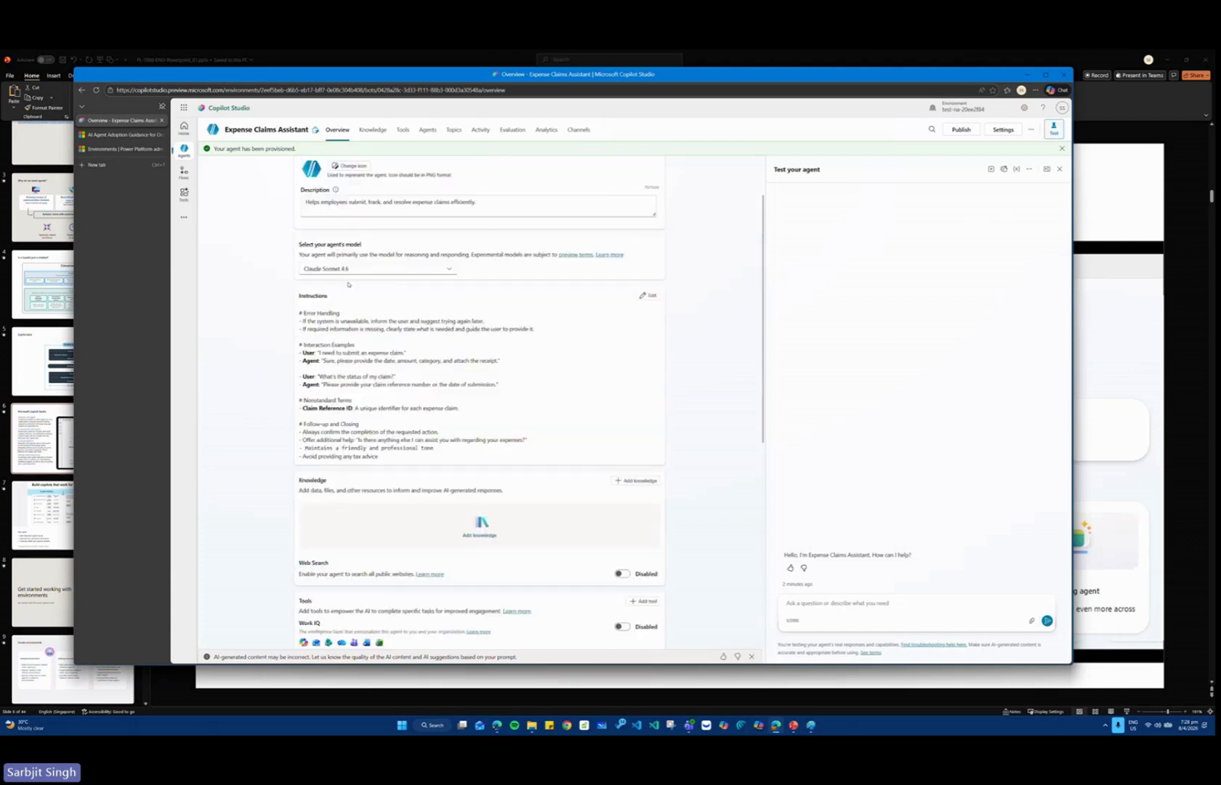
scroll(348, 285, "down", 3)
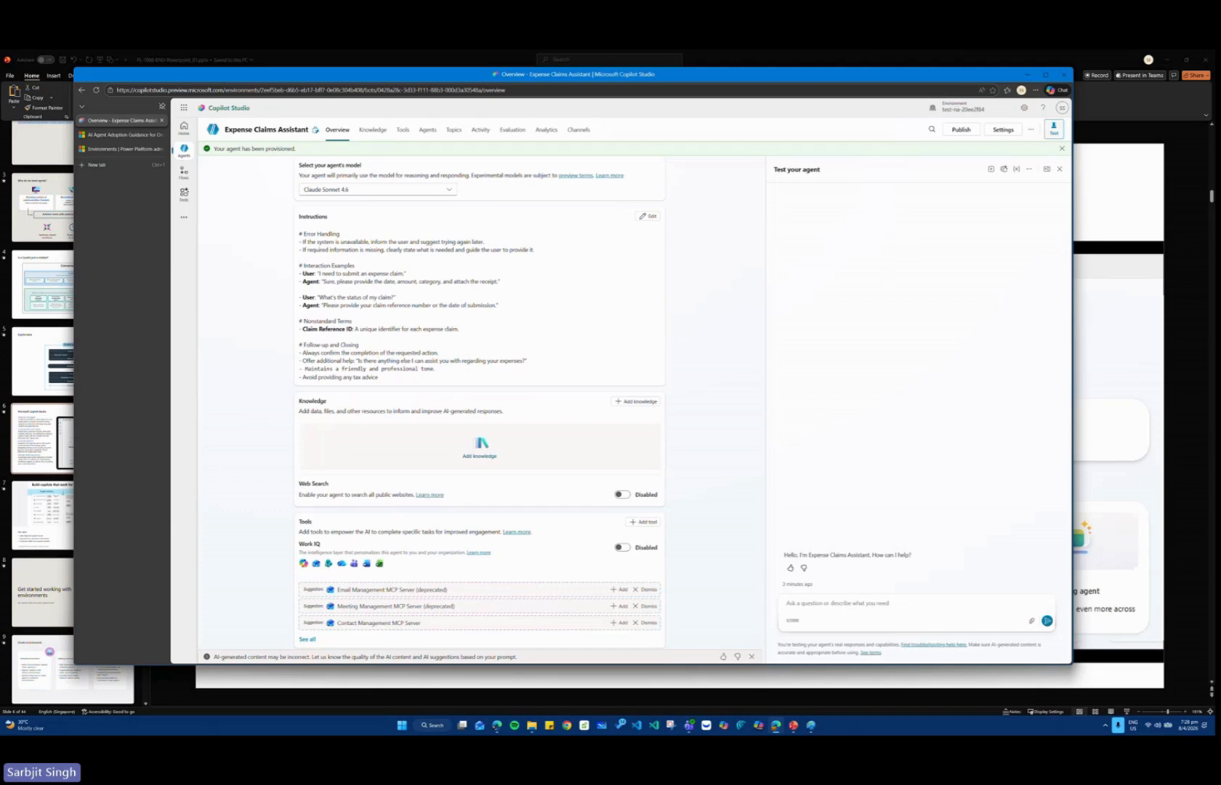
Send the test message "Hello" to the agent and collapse the reasoning shown with its reply.
left_click(811, 607)
key("ctrl+plus")
key("ctrl+plus")
key("ctrl+plus")
key("ctrl+plus")
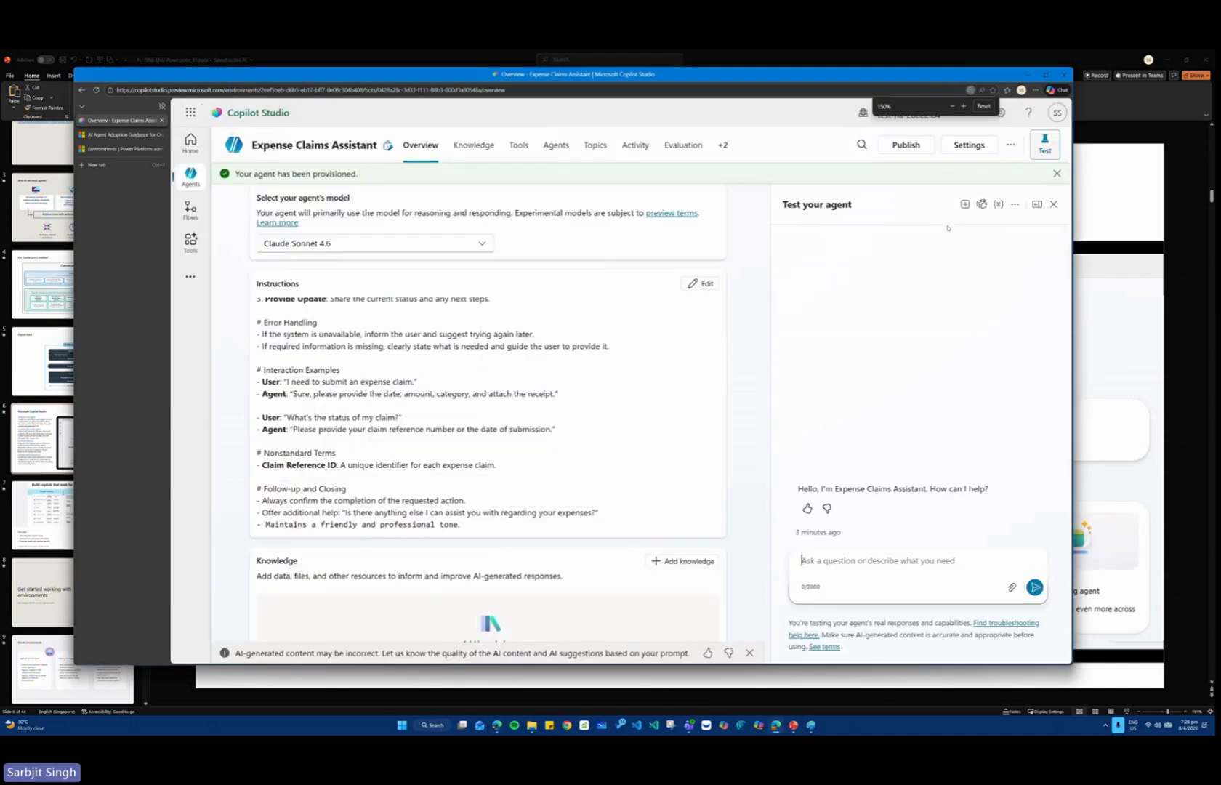
type("Hello")
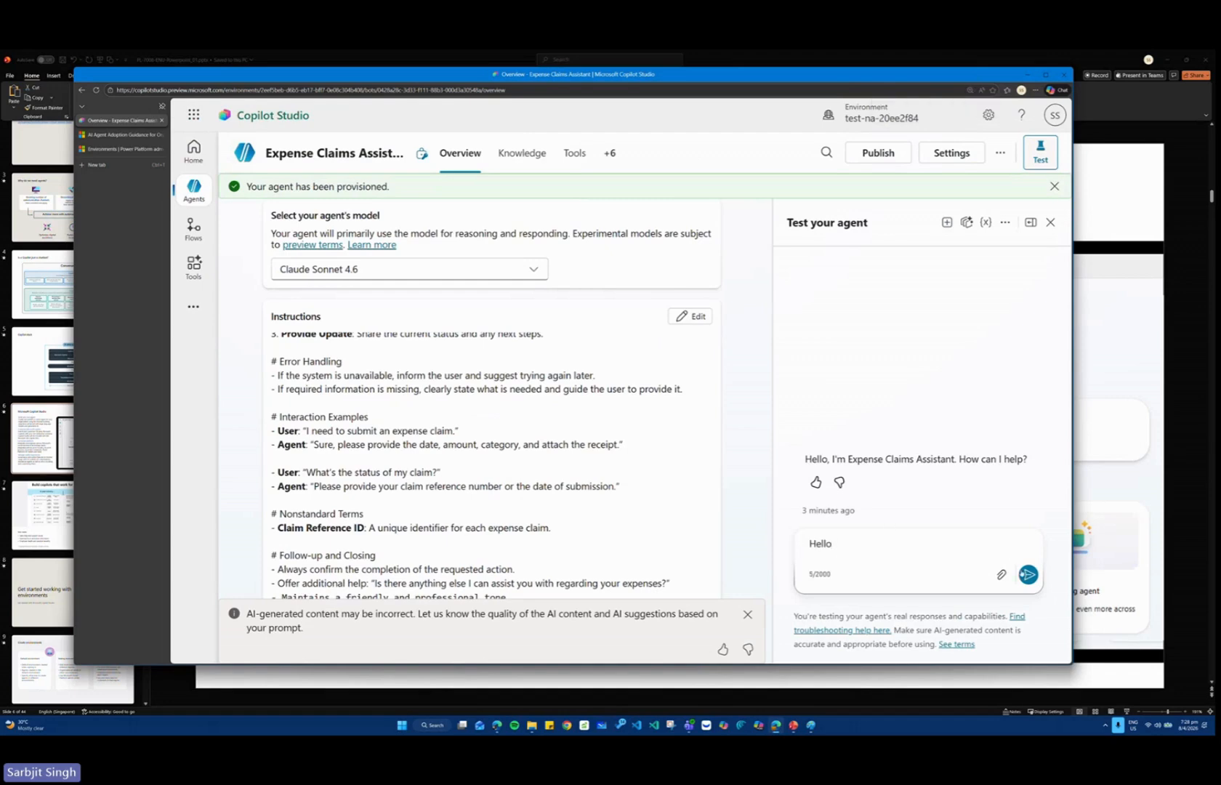
key("Return")
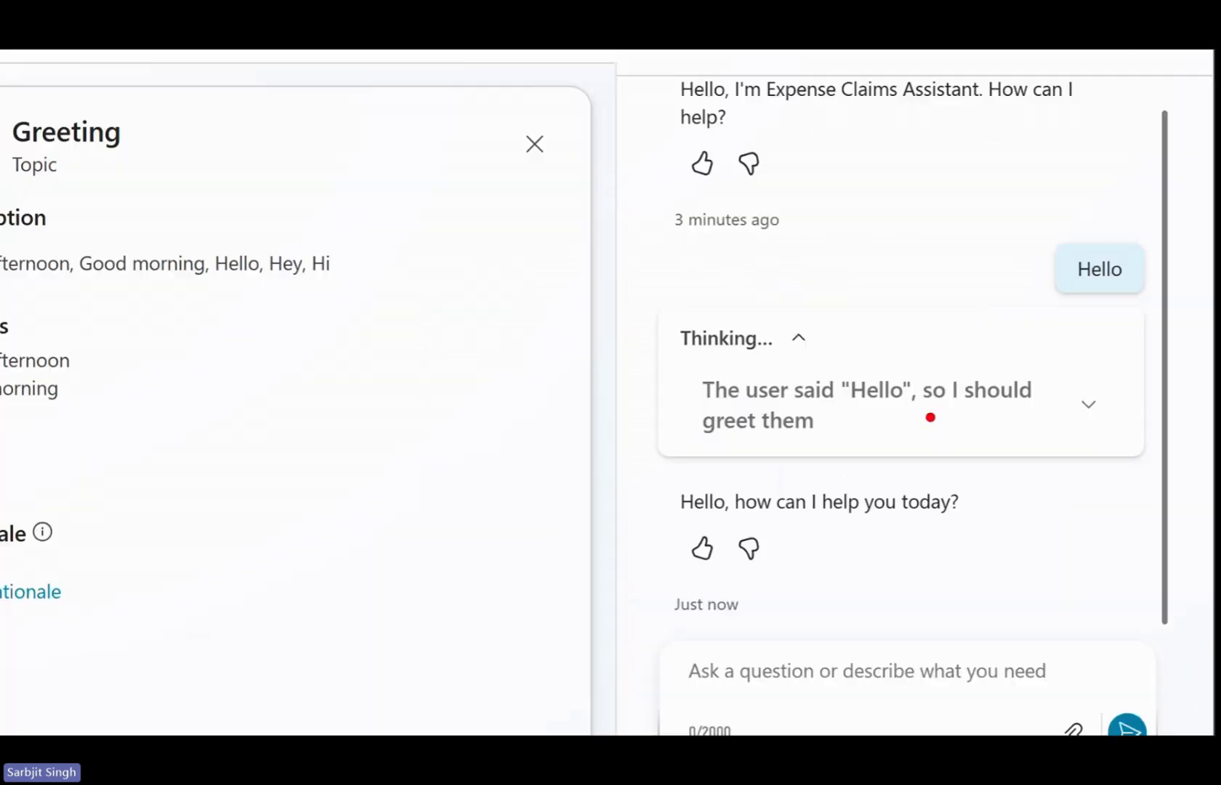
left_click_drag(631, 322, 1077, 465)
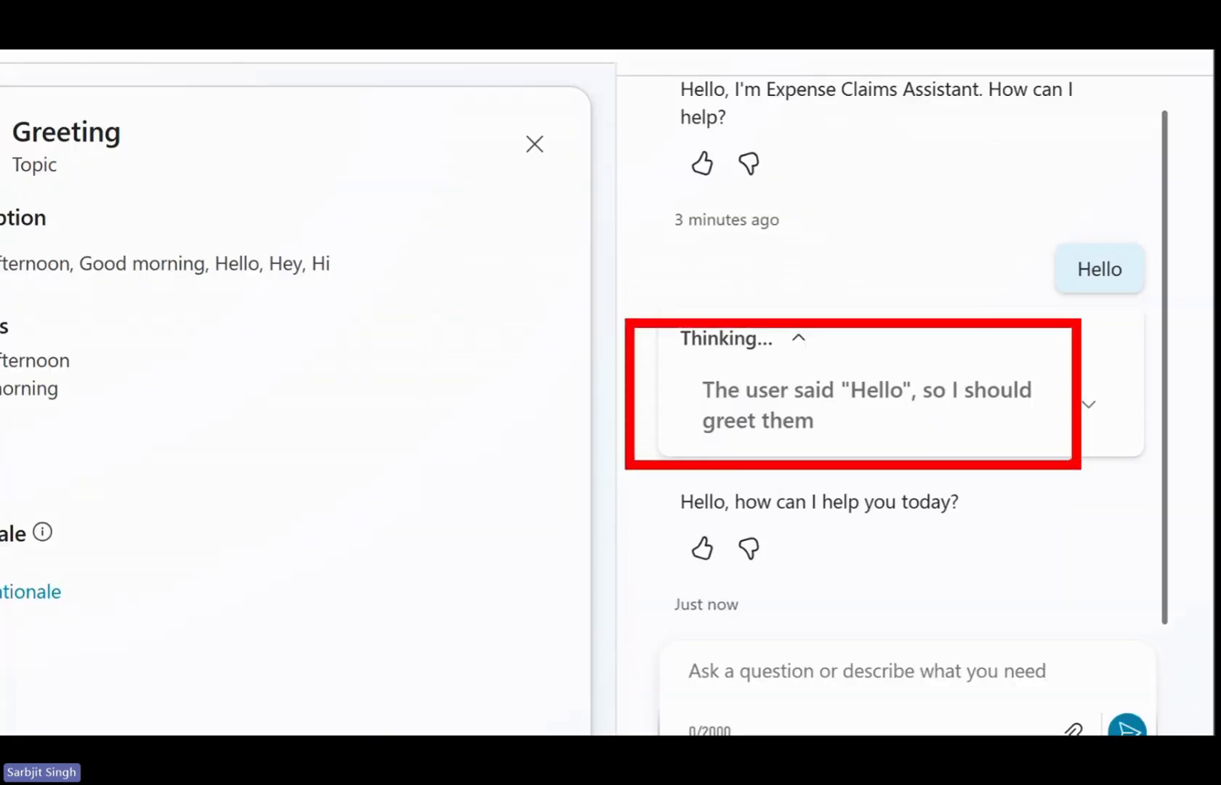
key("Escape")
left_click(864, 378)
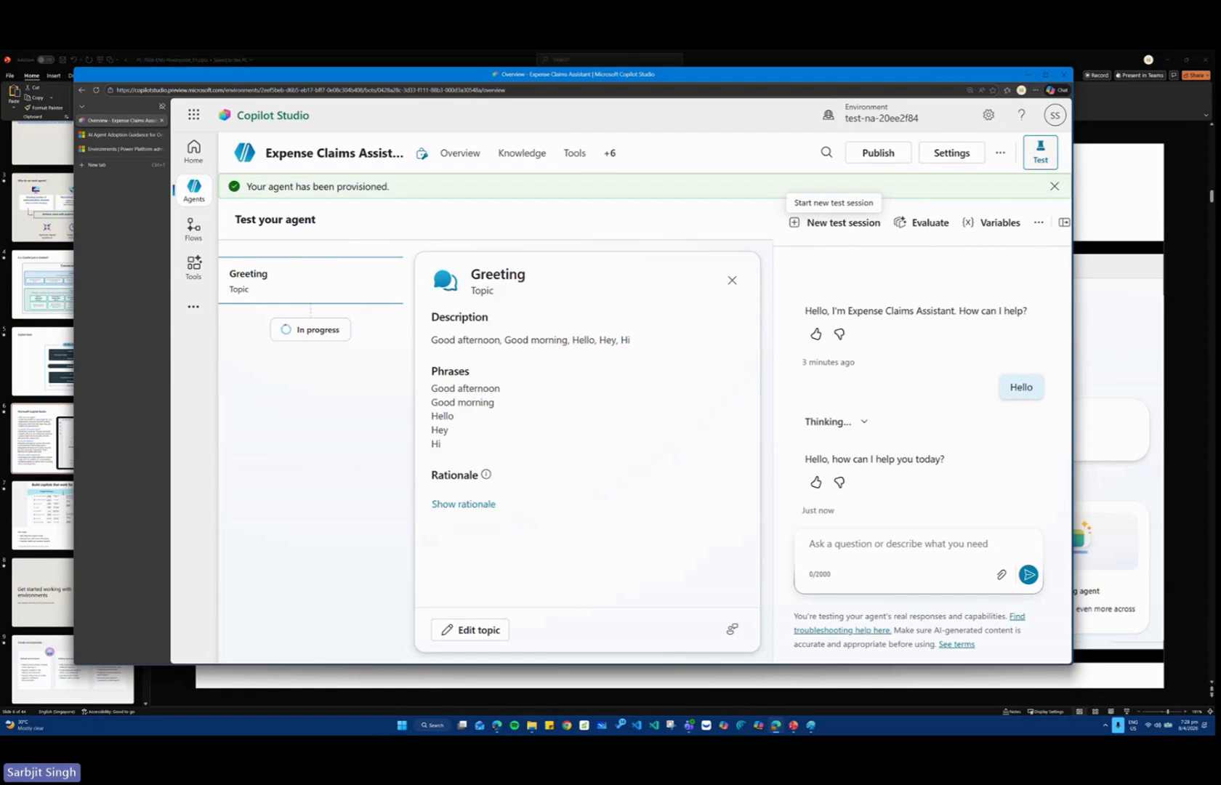
Ask the agent in the test chat "Who should I contact about submitting an expense claim?".
key("alt+Tab")
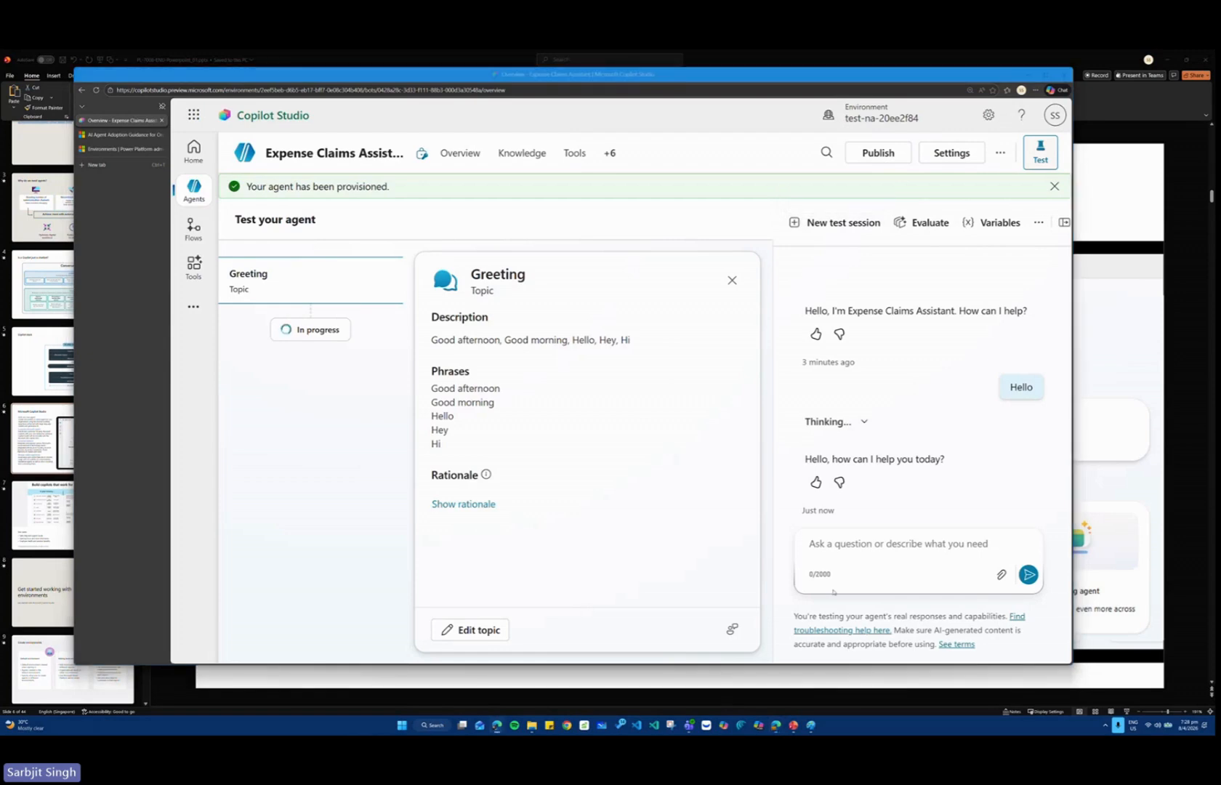
left_click(834, 592)
type("Who should I contact about submitting an expense claim?")
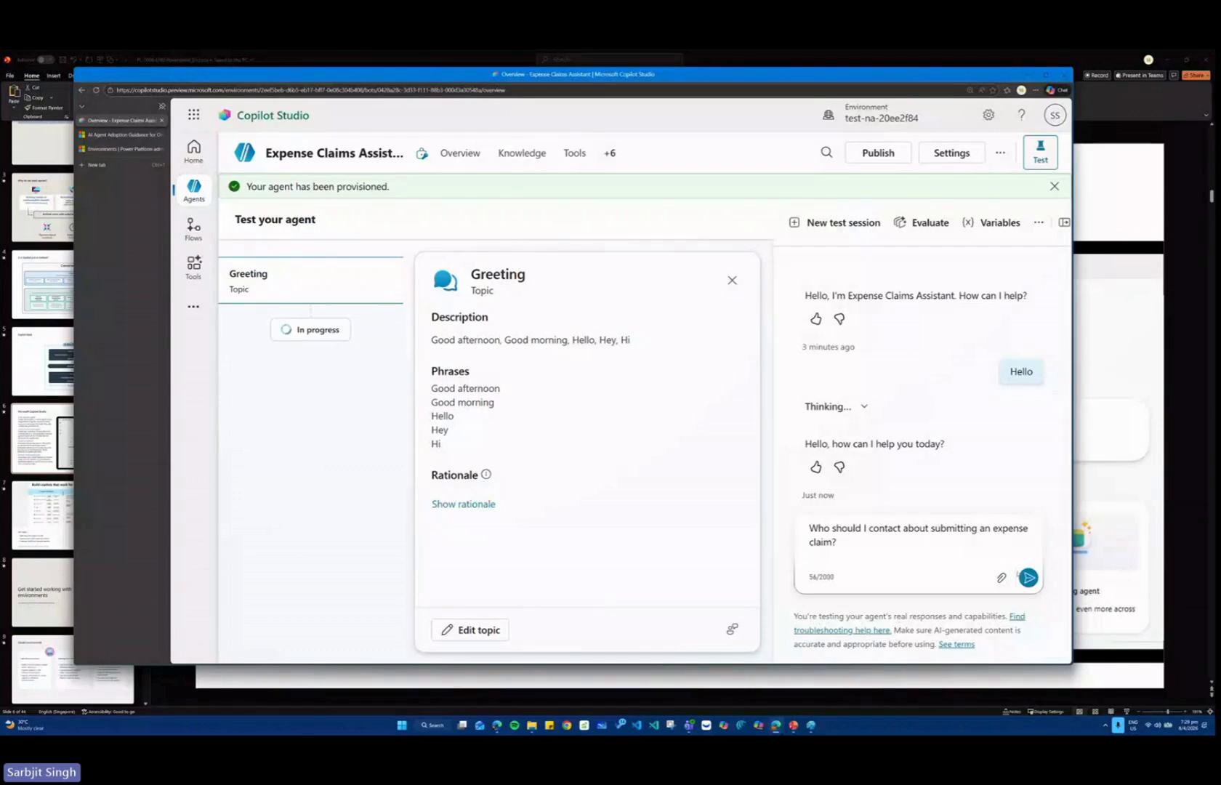
left_click(1028, 577)
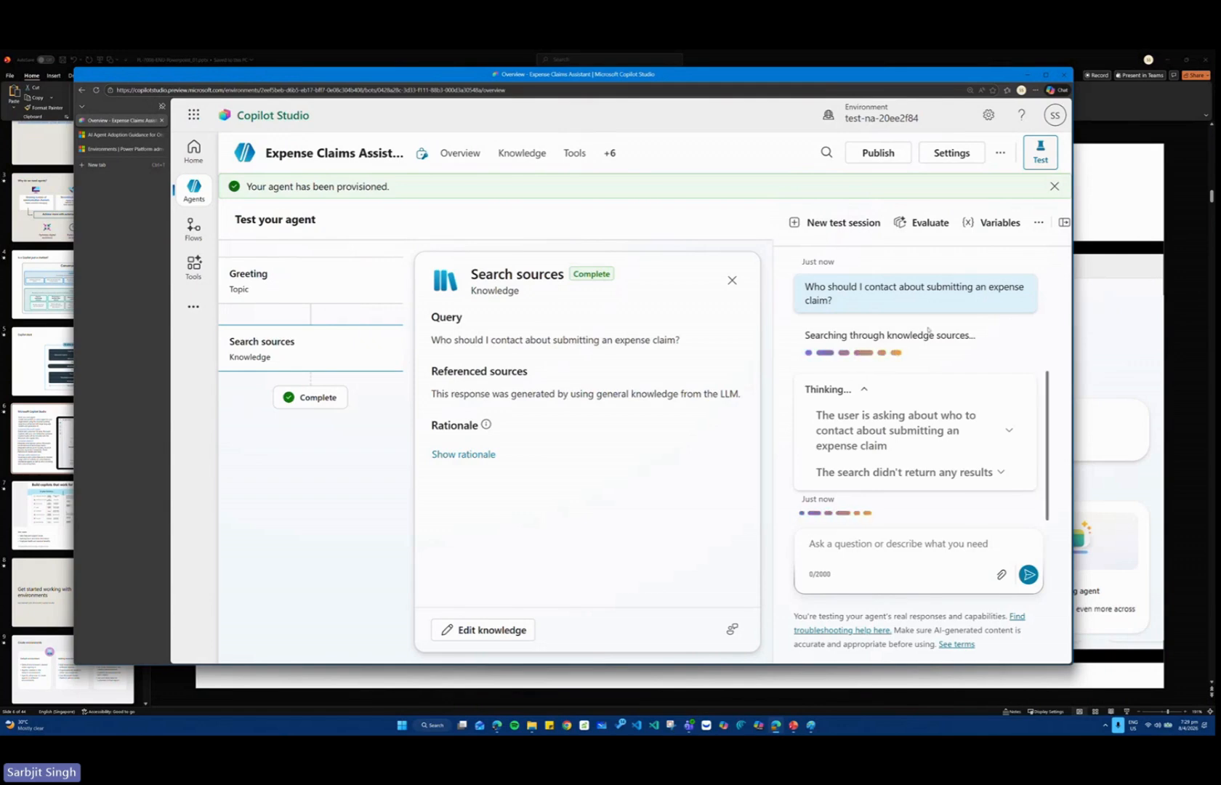
key("ctrl+minus")
key("ctrl+minus")
key("ctrl+minus")
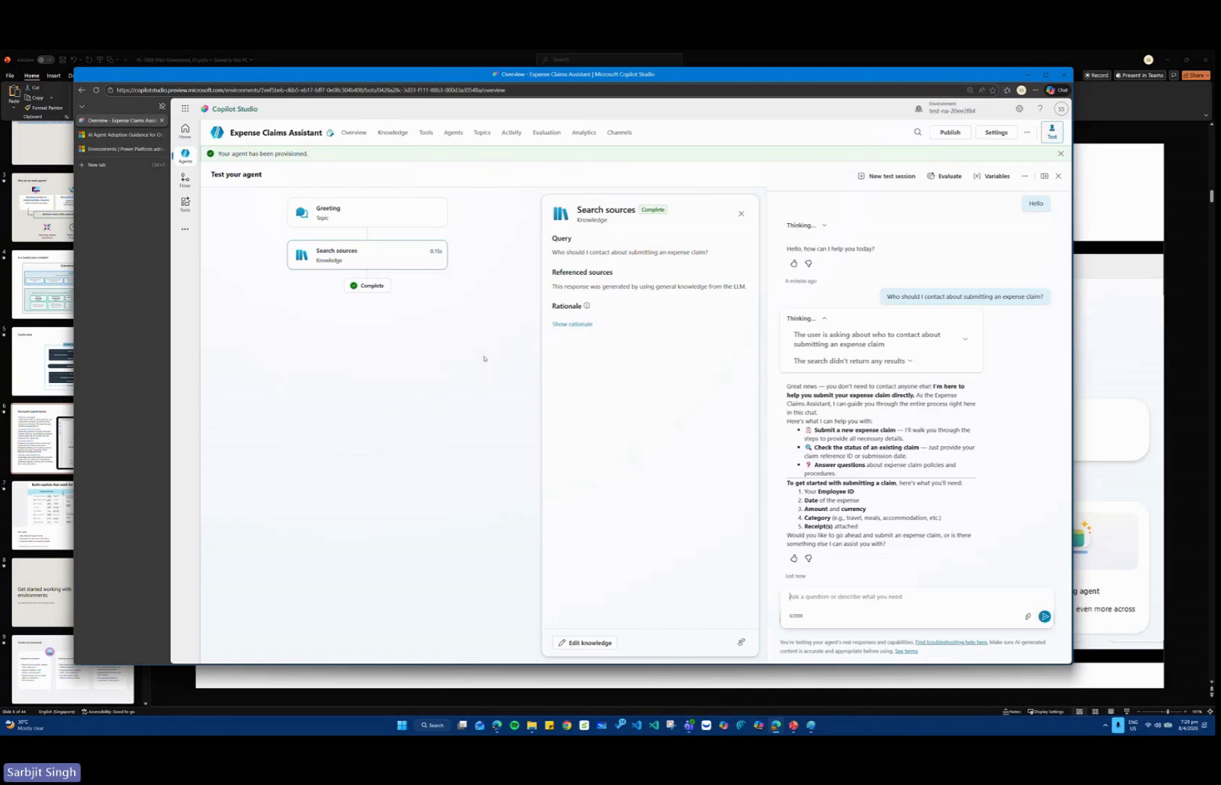
Return to the agent's overview and compare the Submitting an Expense Claim instructions with the agent's reply in the test chat.
left_click(354, 133)
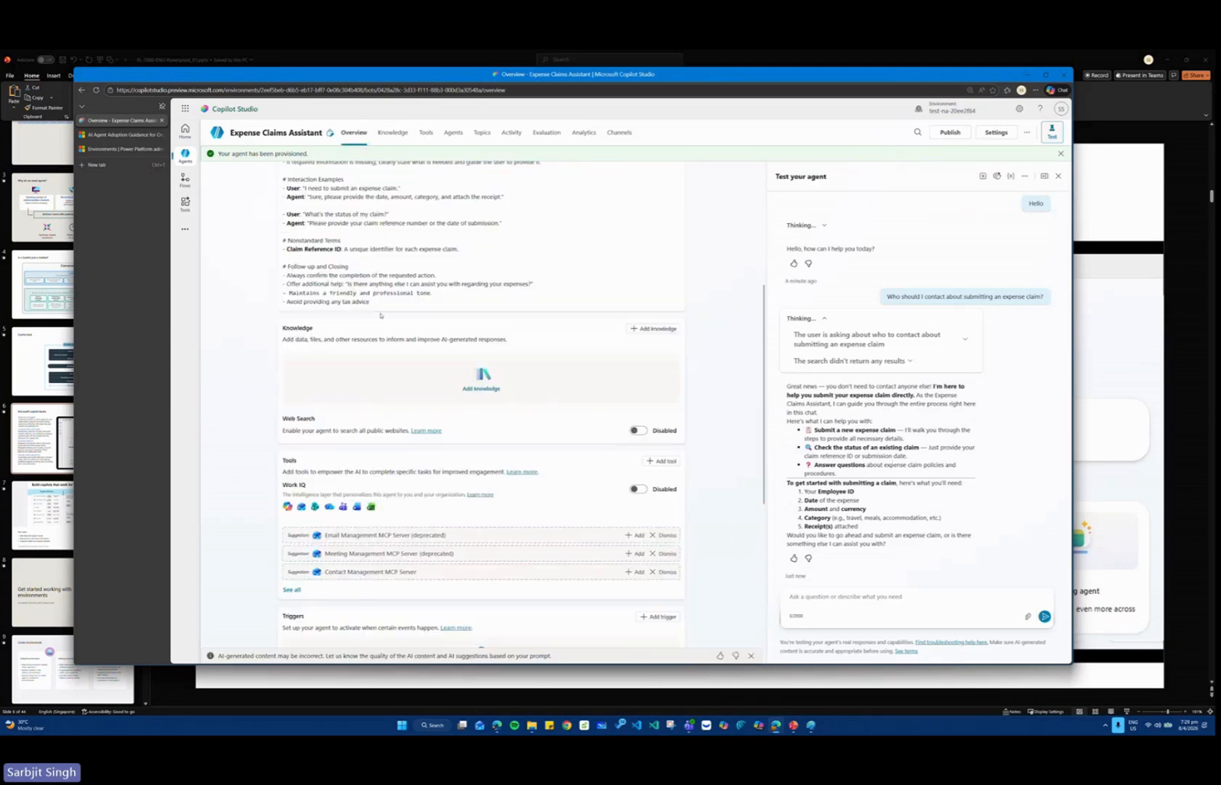
scroll(385, 277, "up", 5)
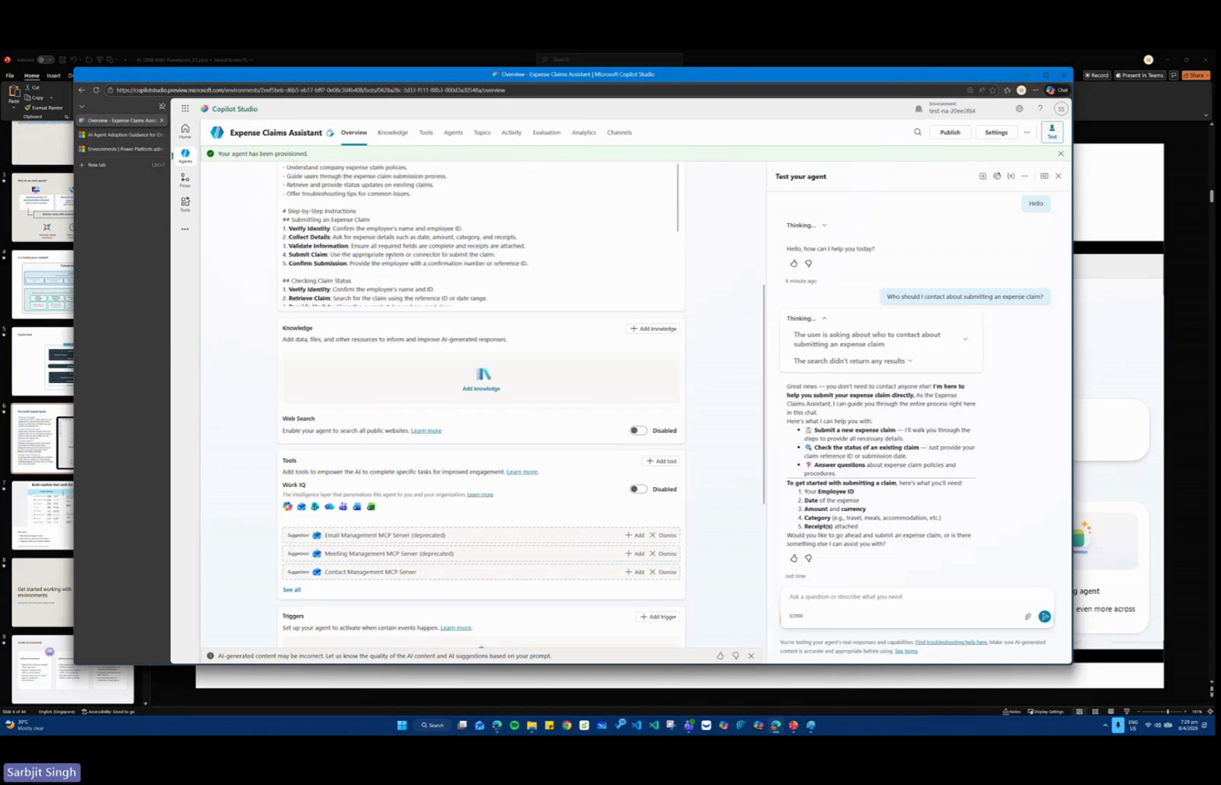
scroll(389, 256, "down", 1)
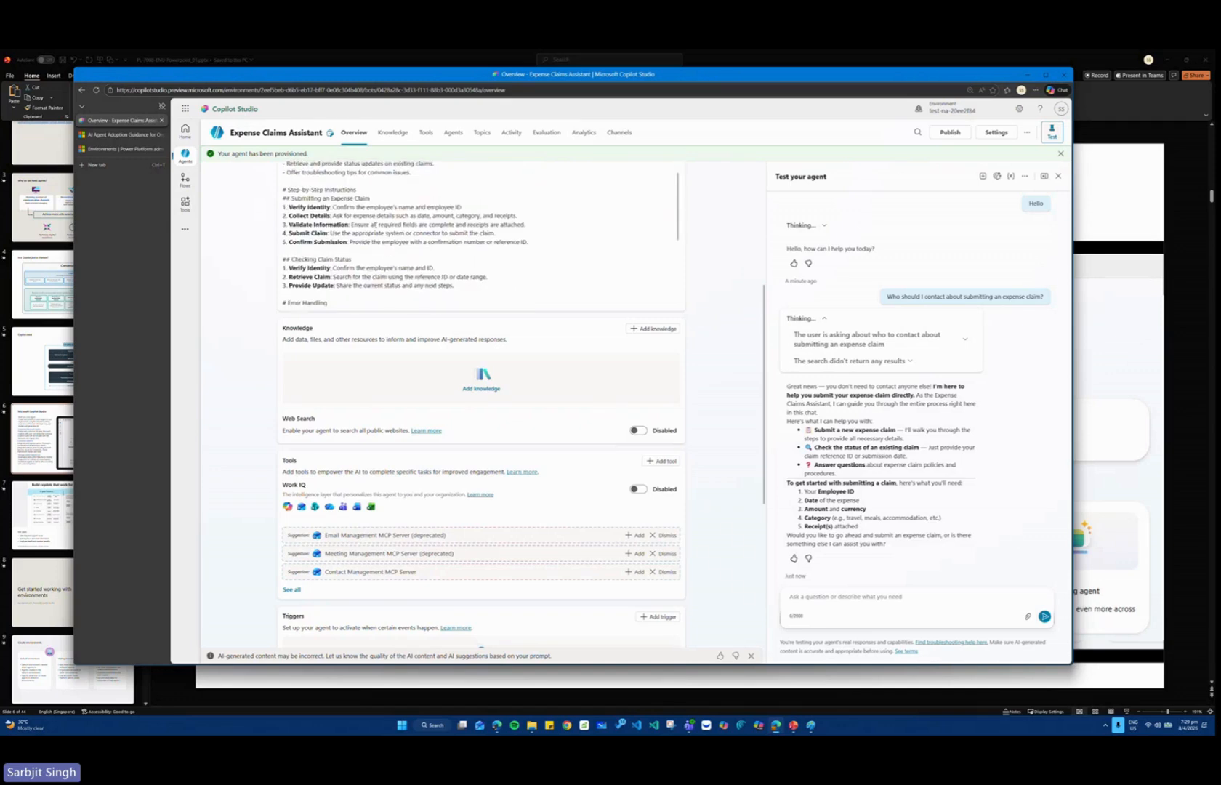
key("ctrl+1")
left_click(375, 226)
left_click_drag(97, 145, 764, 289, "ctrl")
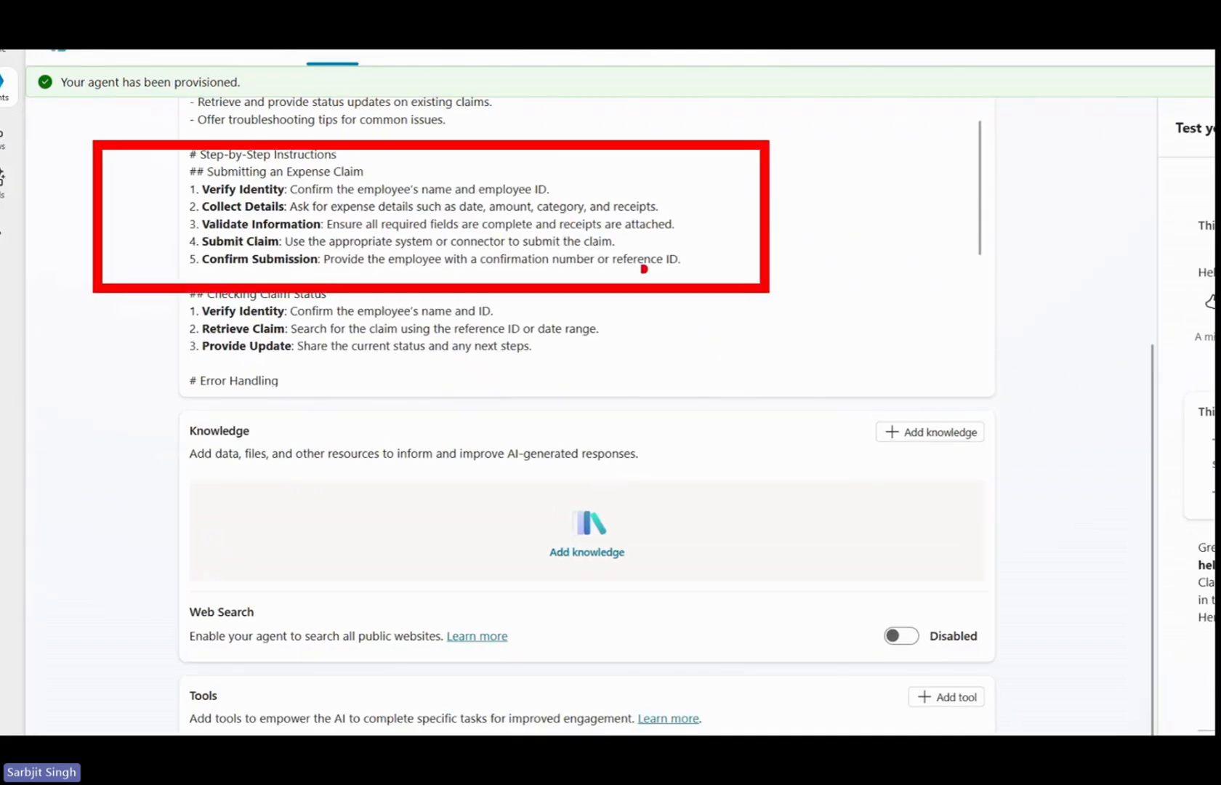
key("e")
mouse_move(107, 158)
left_mouse_down()
mouse_move(605, 165)
mouse_move(520, 280)
mouse_move(82, 212)
mouse_move(106, 161)
left_mouse_up()
key("Escape")
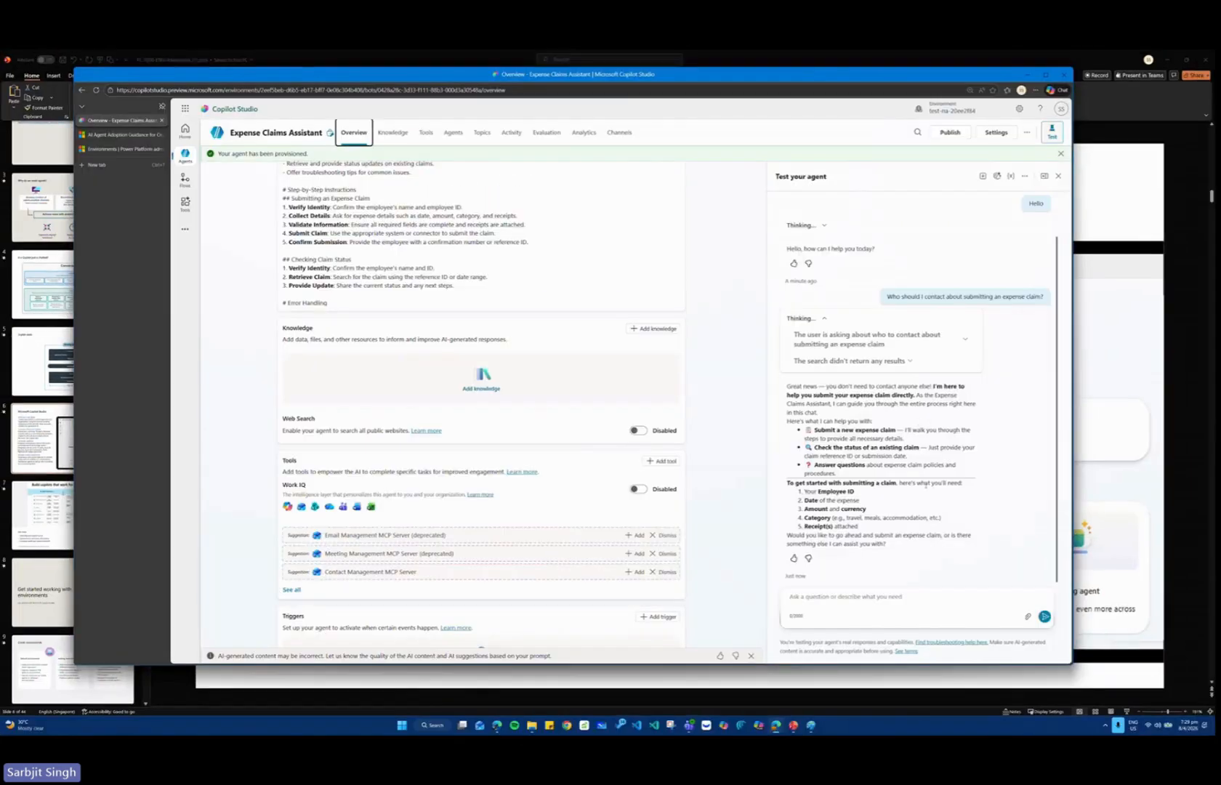
key("ctrl+1")
left_click(758, 458)
left_click_drag(758, 459, 1011, 560, "ctrl")
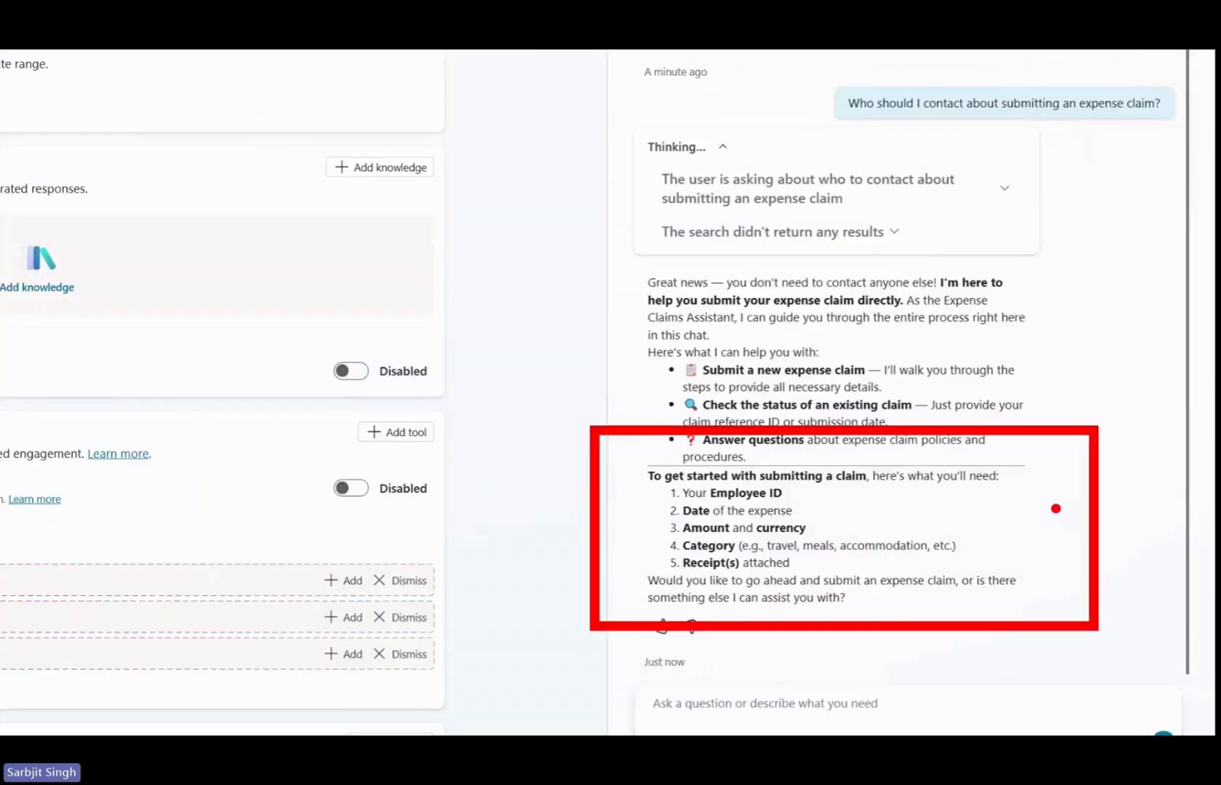
key("Escape")
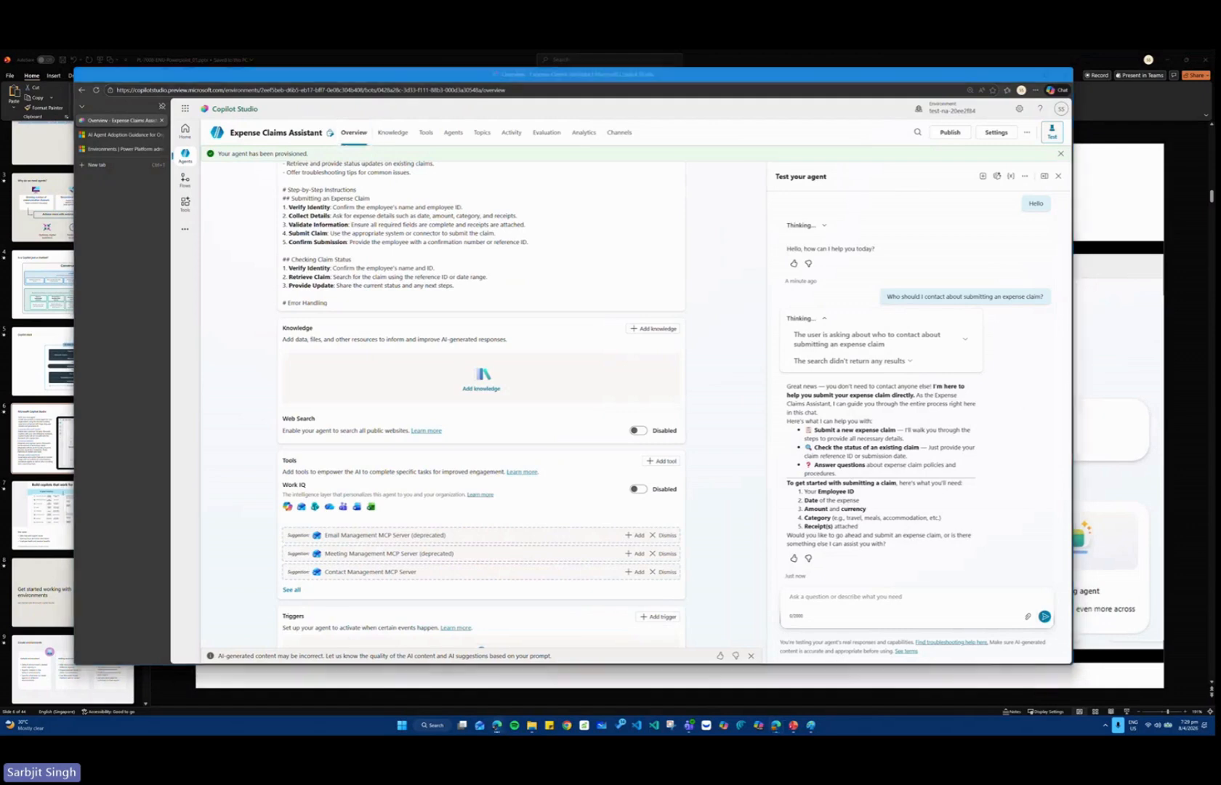
Ask the test agent "What's the expense limit for a hotel stay?", checking its instructions and Knowledge section before sending.
left_click(844, 619)
type("What's the expense limit for a hotel stay?")
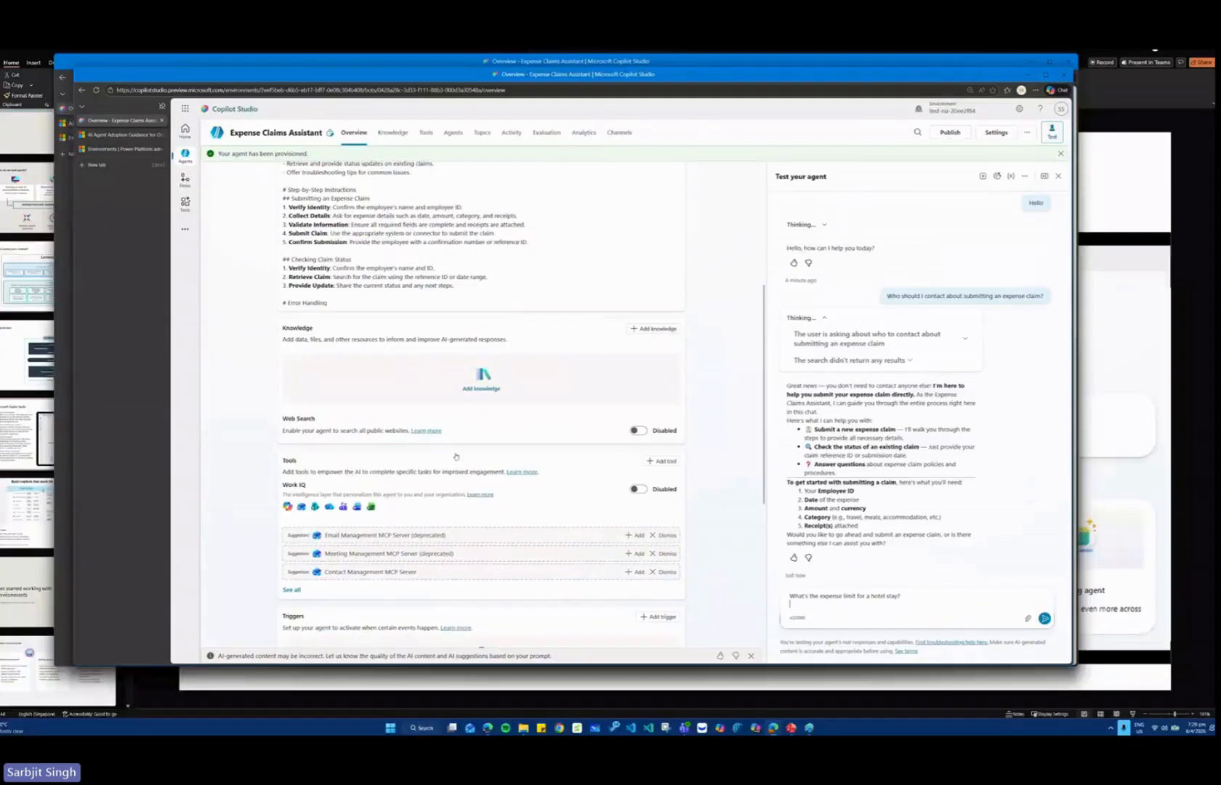
scroll(358, 247, "down", 2)
scroll(358, 247, "down", 1)
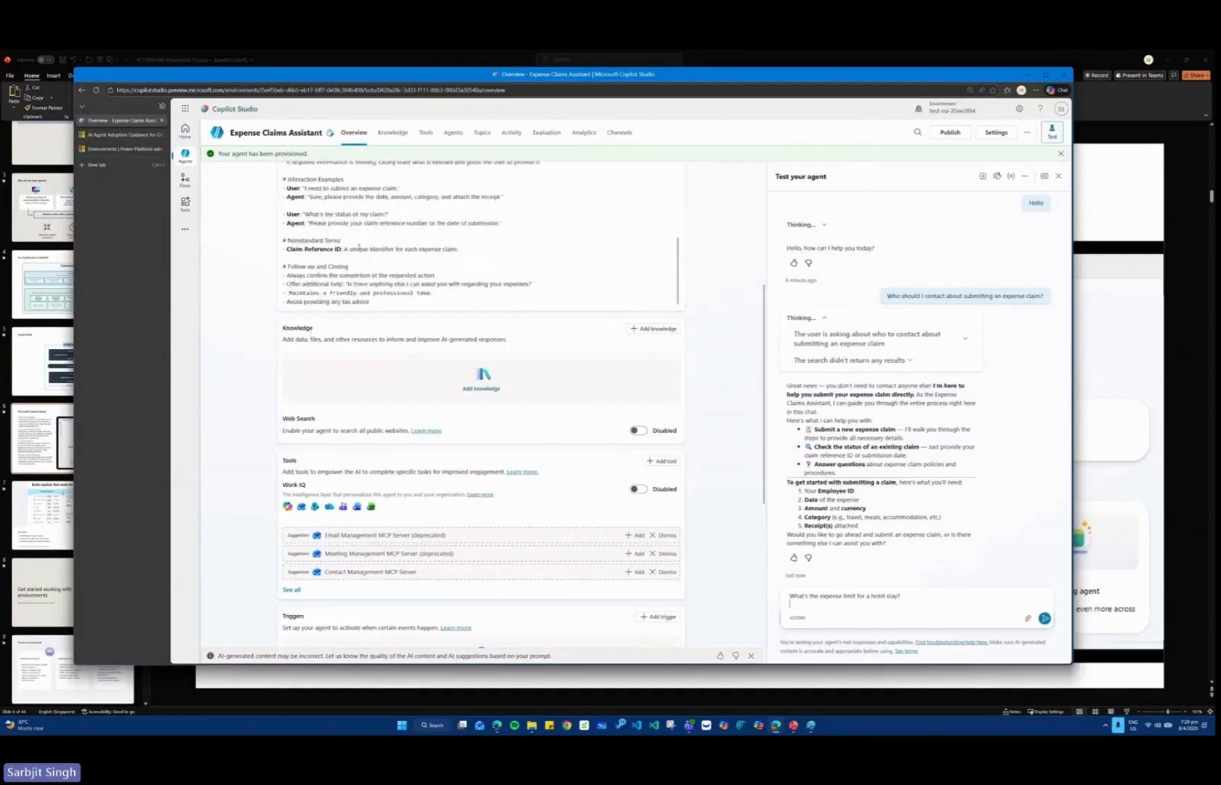
scroll(359, 248, "down", 3)
scroll(358, 247, "up", 7)
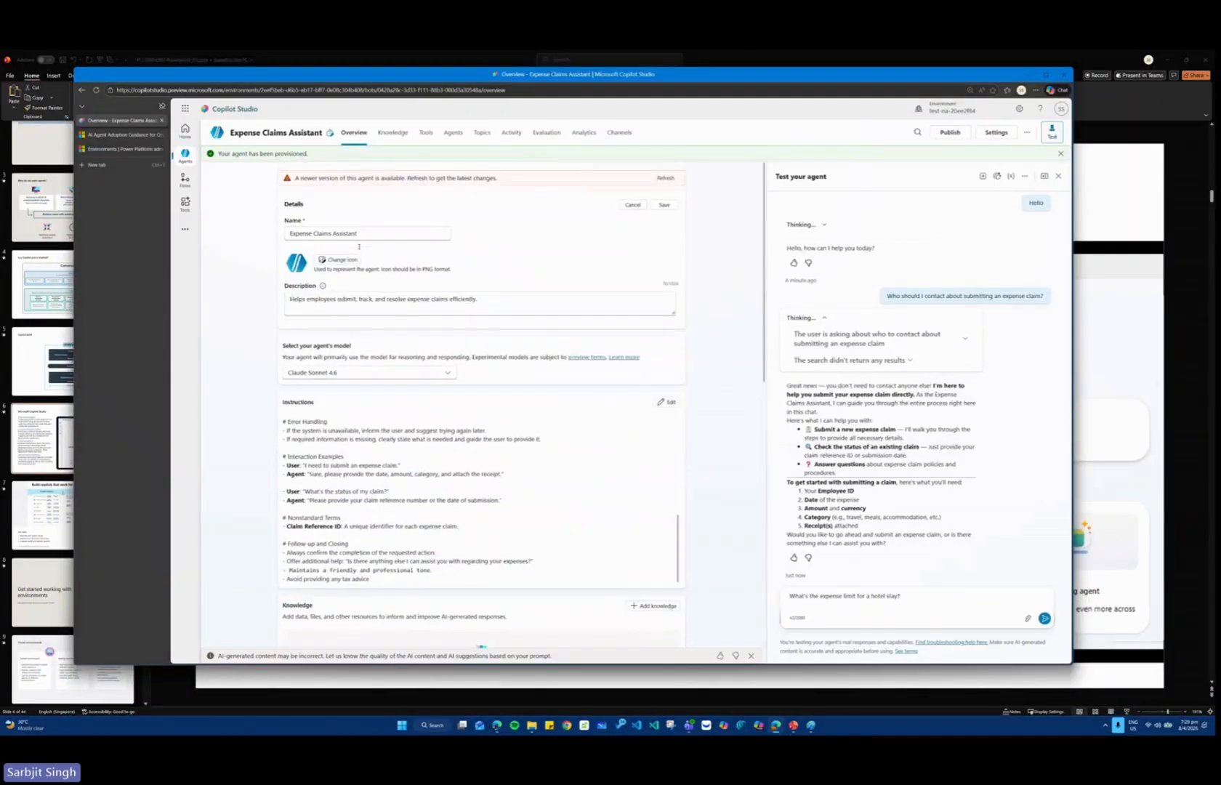
scroll(371, 457, "down", 3)
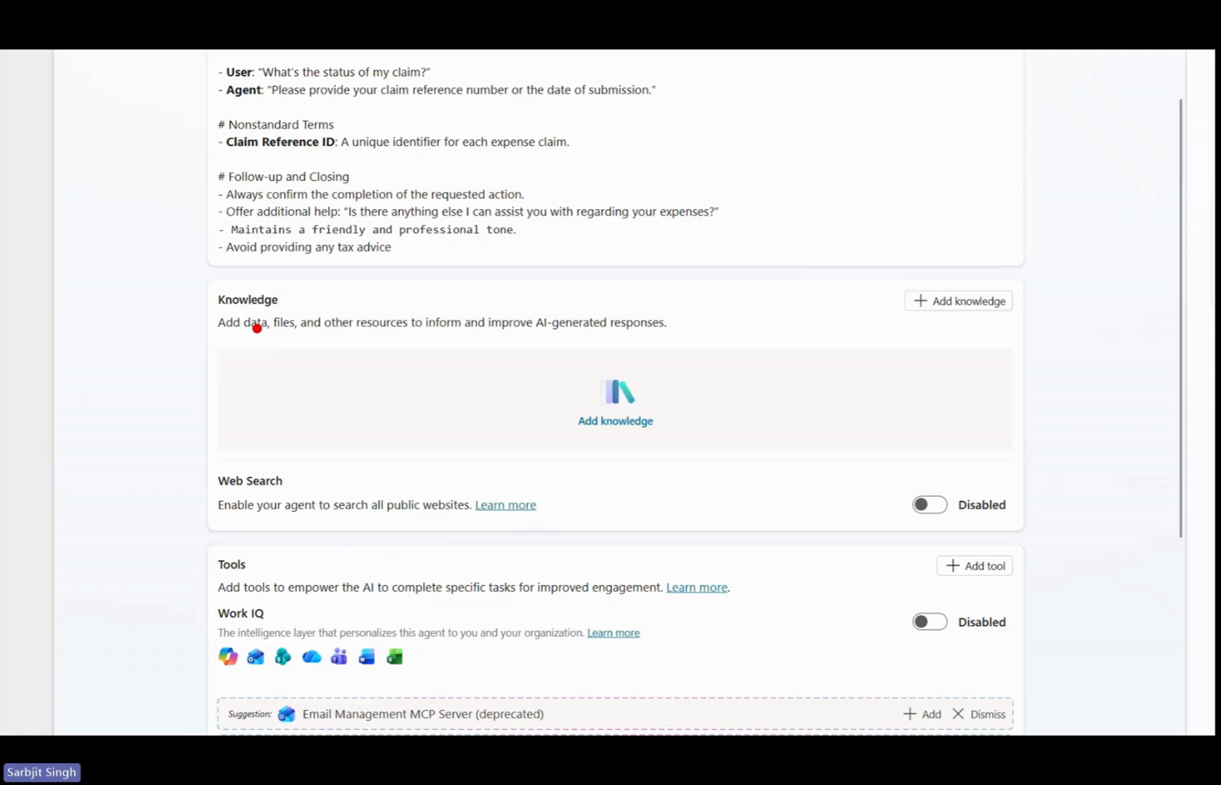
left_click_drag(173, 268, 1025, 457)
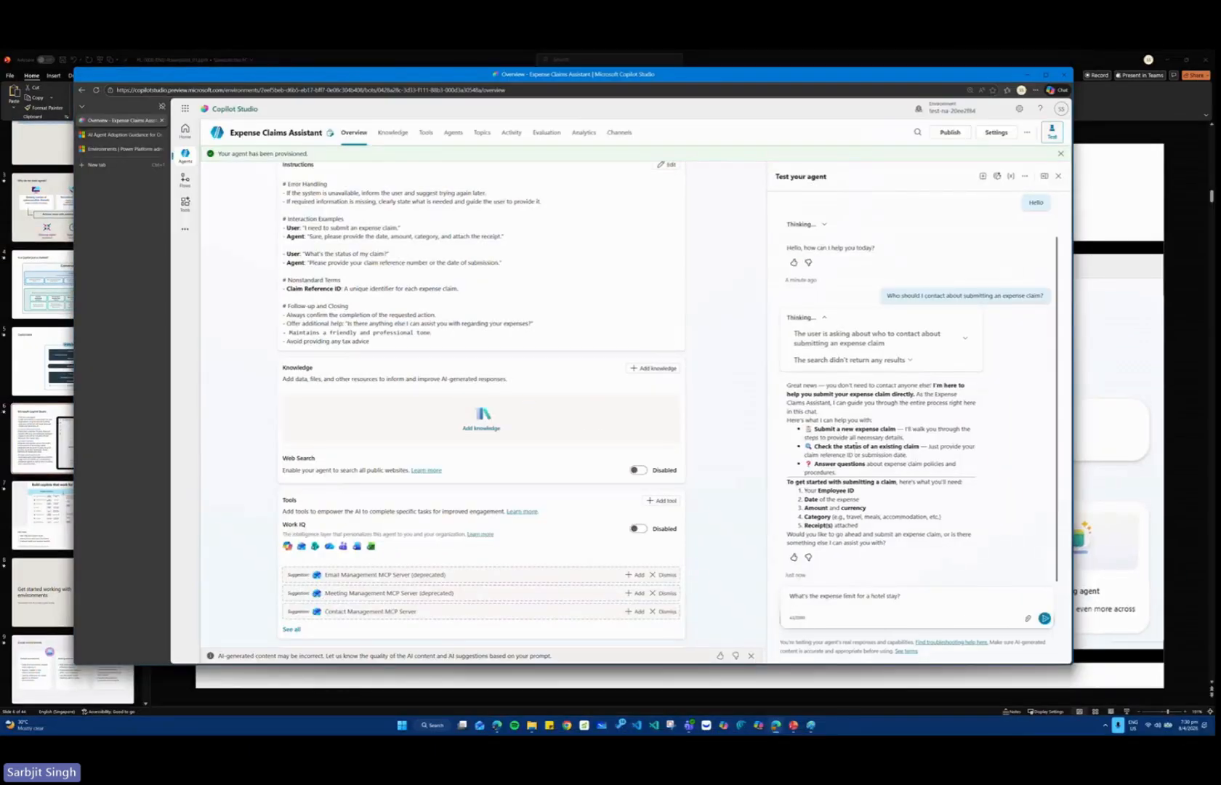
key("Return")
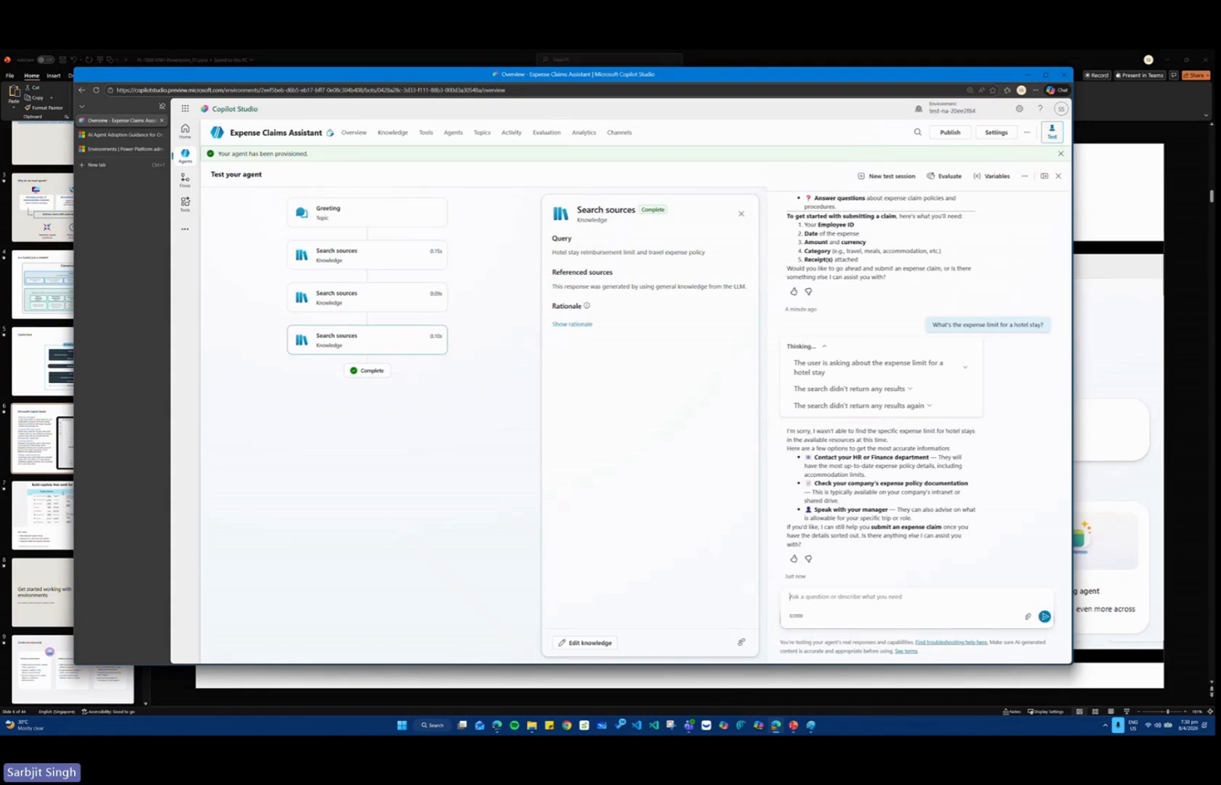
Open the agent's topics and look through the system and custom topic lists.
left_click(482, 133)
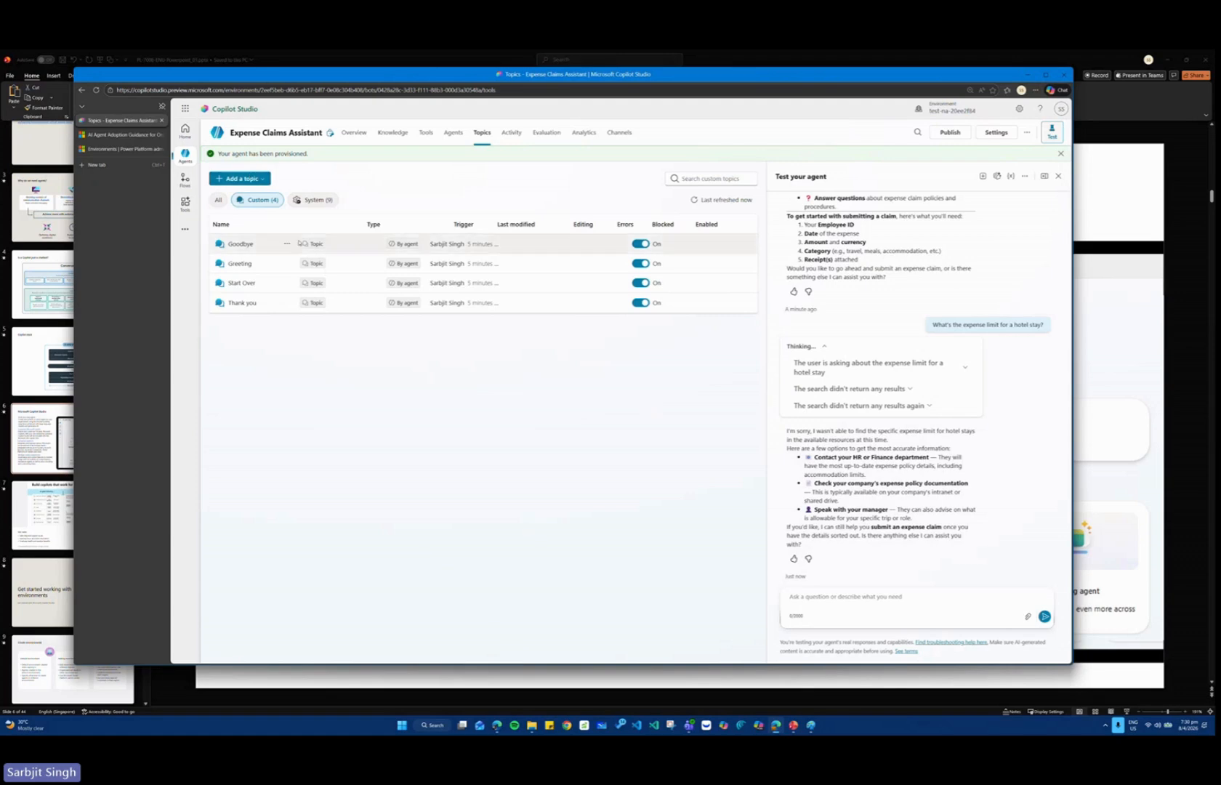
left_click(313, 199)
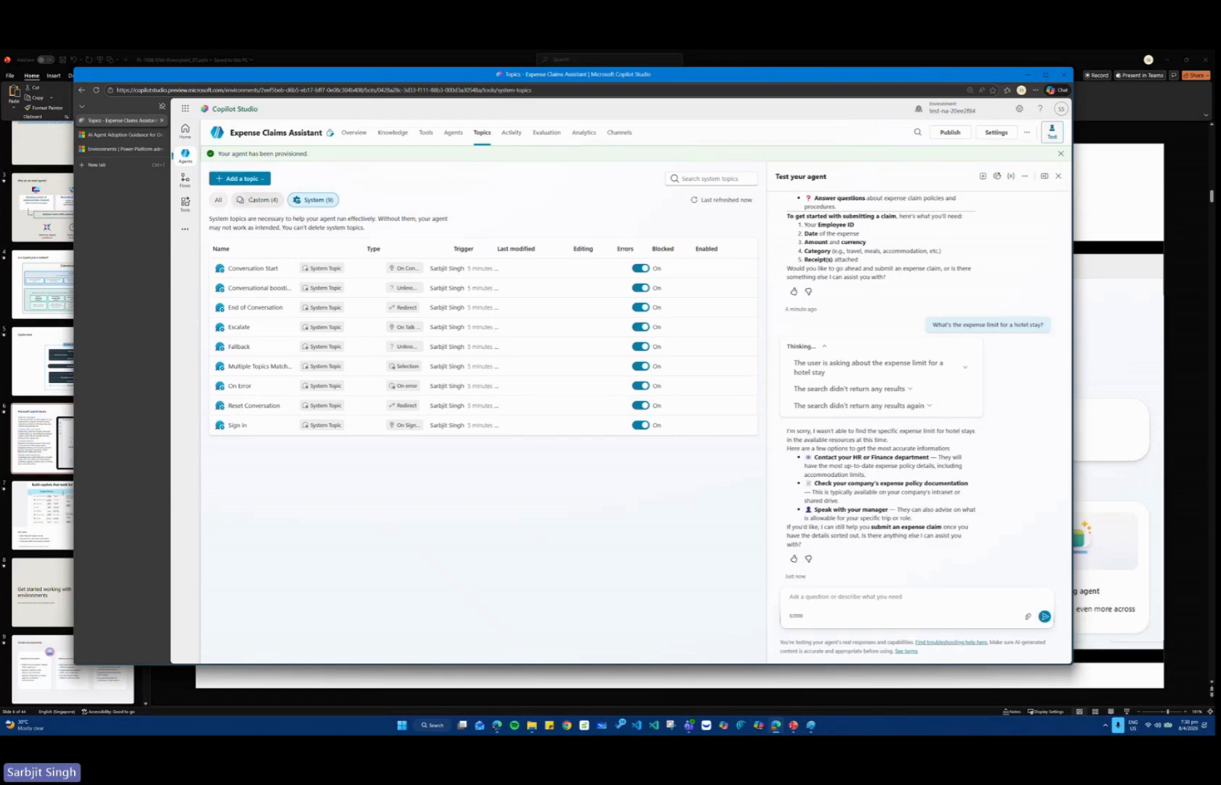
left_click(251, 199)
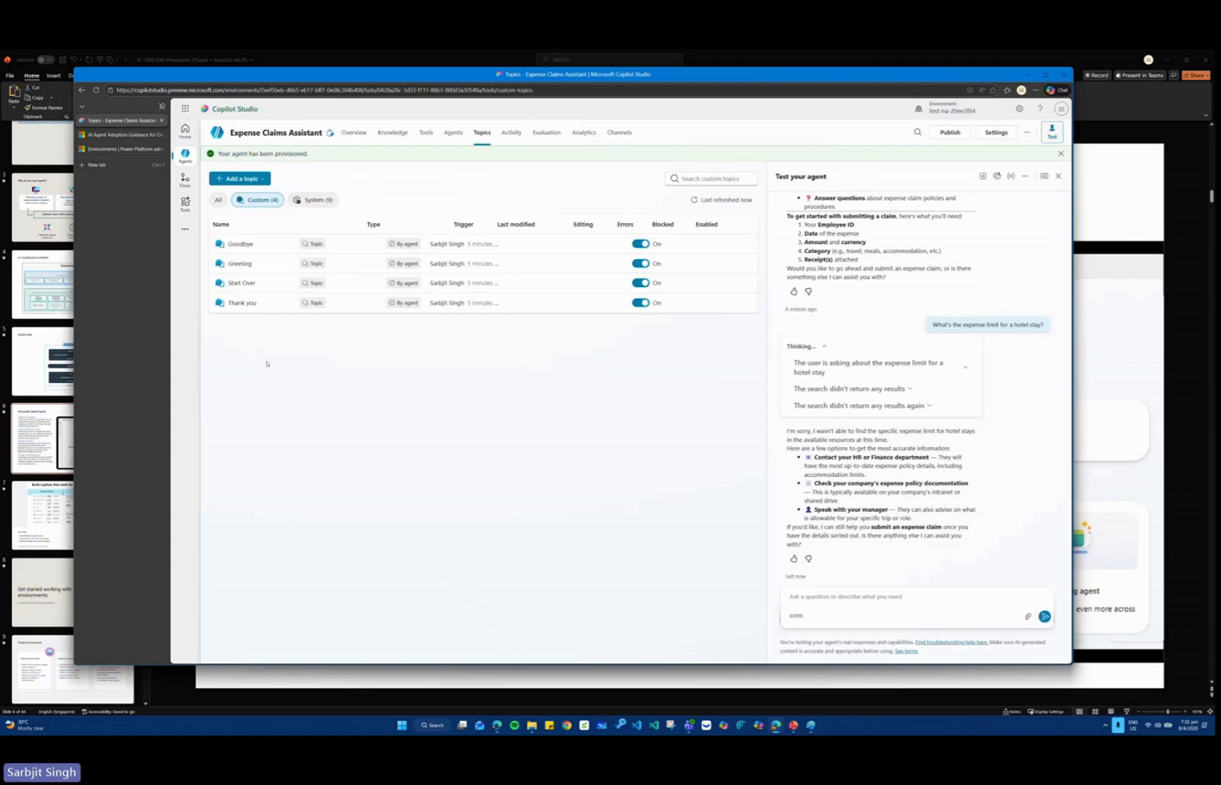
Open the Greeting topic, allow the site clipboard access, and examine the topic's Trigger, Message and End all topics nodes.
left_click(240, 263)
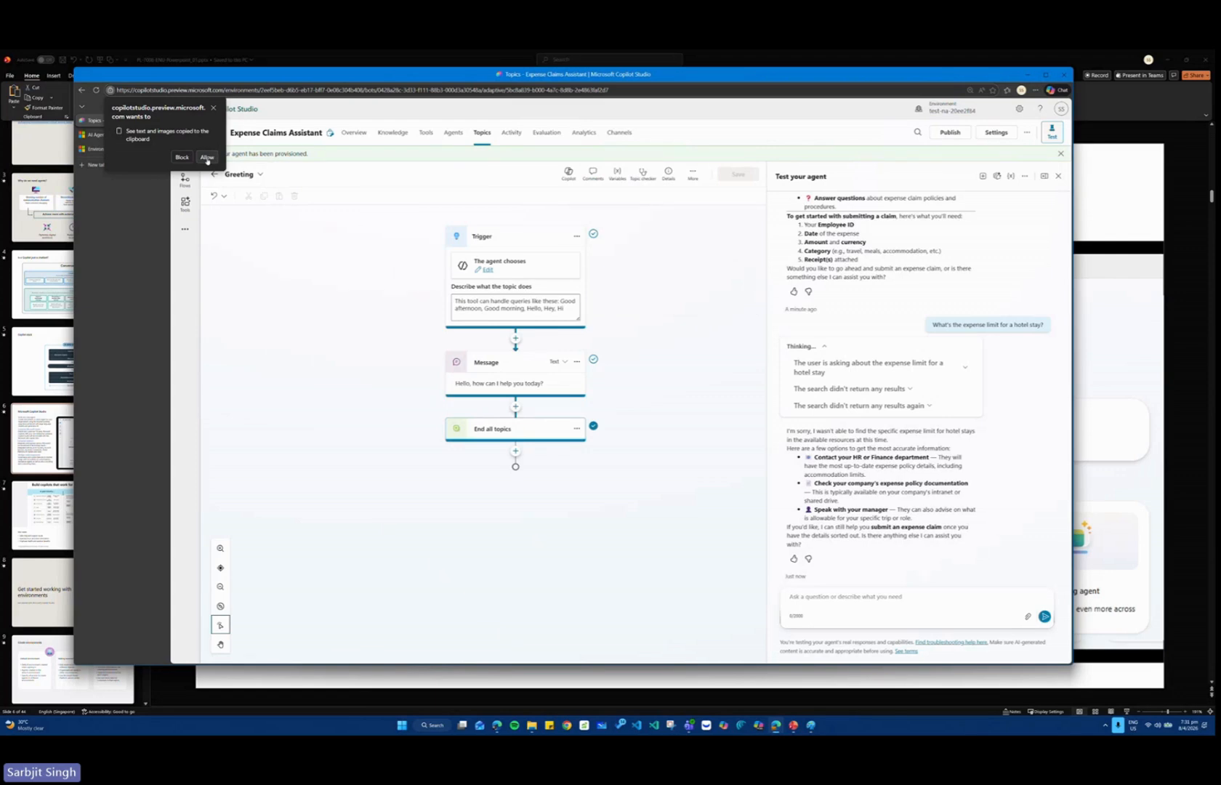
left_click(207, 157)
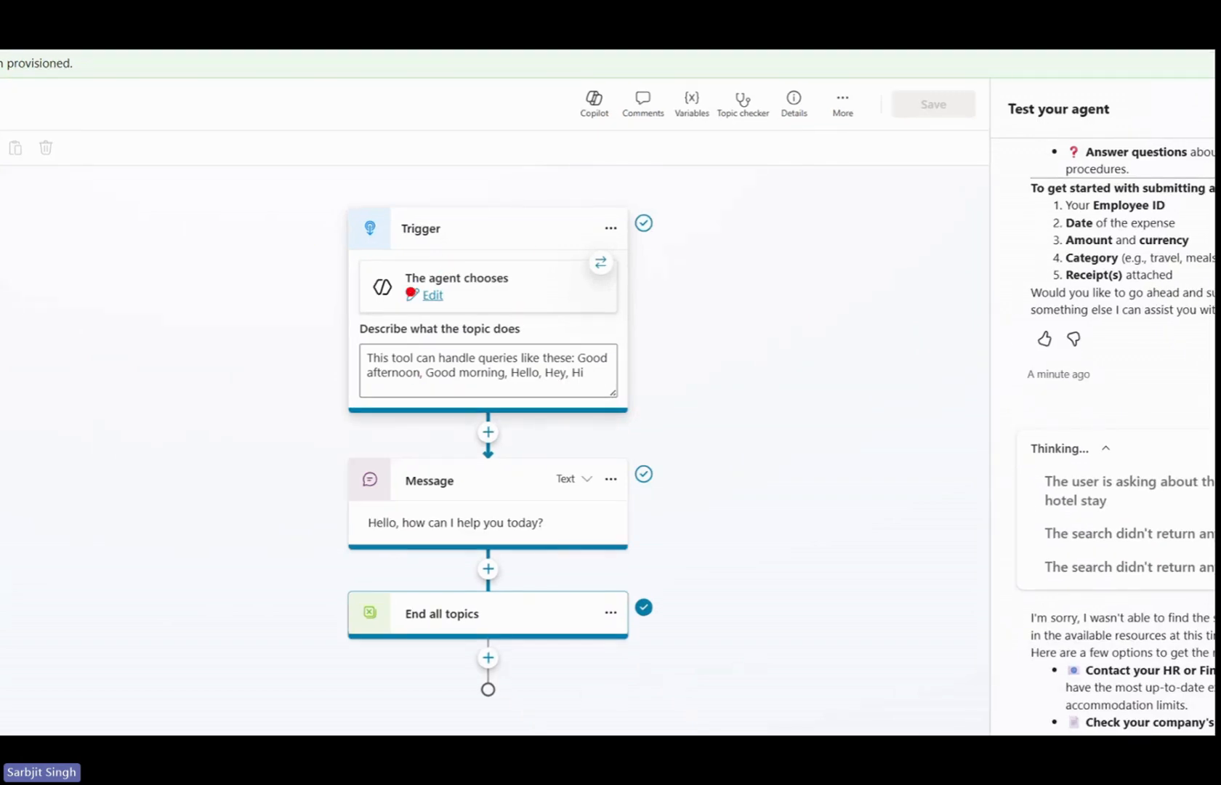
left_click_drag(299, 174, 669, 435)
left_click_drag(715, 307, 870, 291)
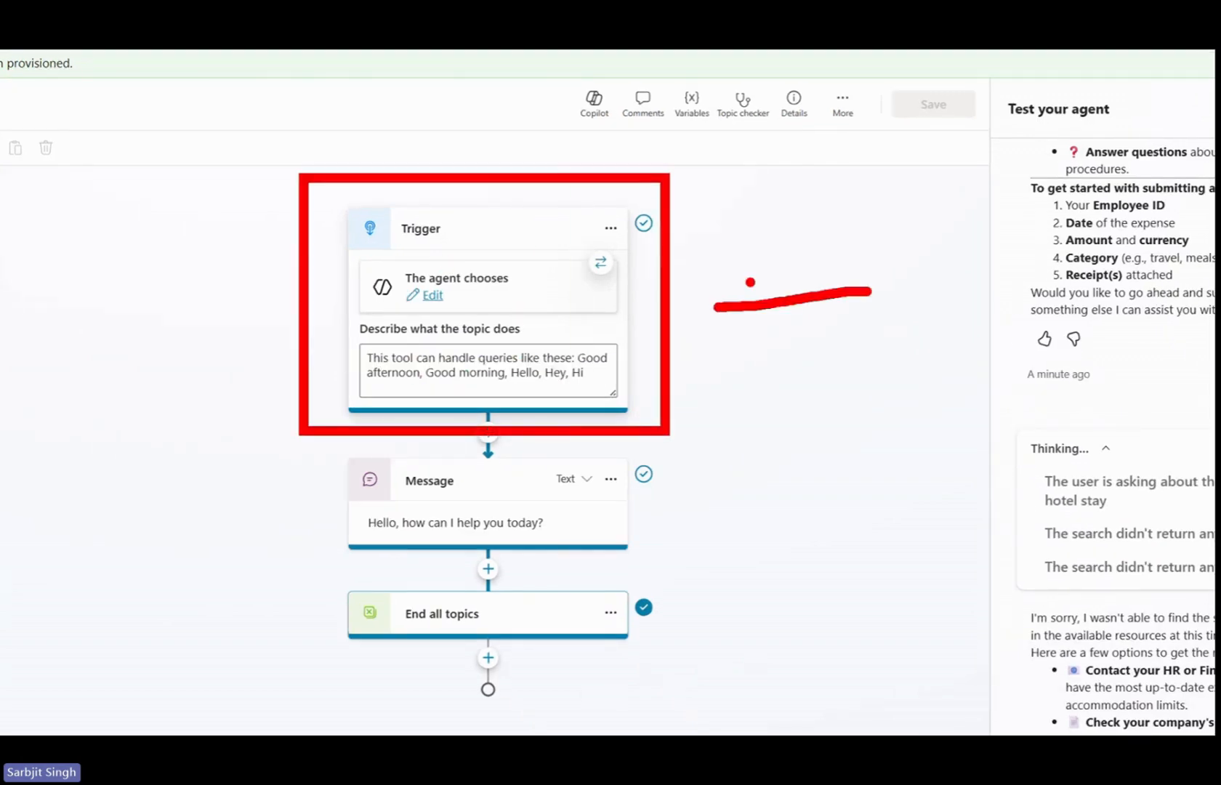
mouse_move(568, 343)
left_mouse_down()
mouse_move(313, 389)
mouse_move(574, 354)
left_mouse_up()
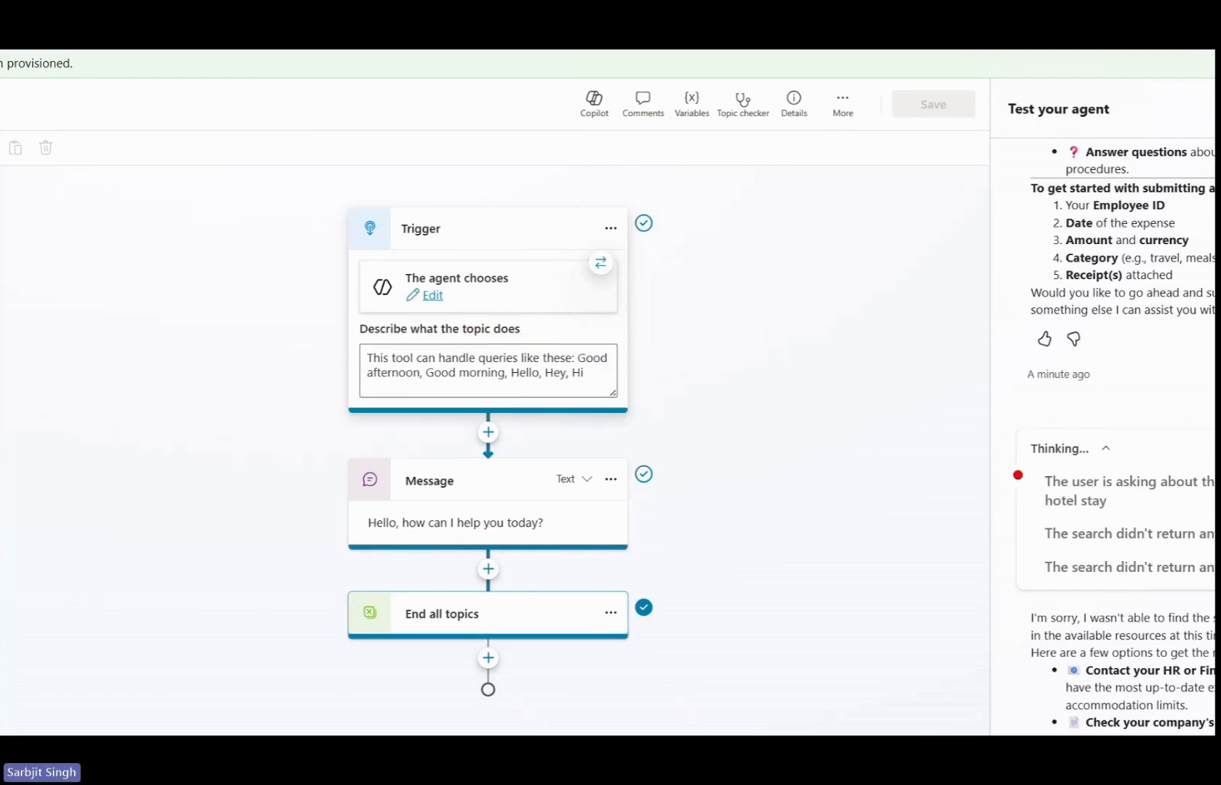
left_click_drag(269, 481, 618, 566)
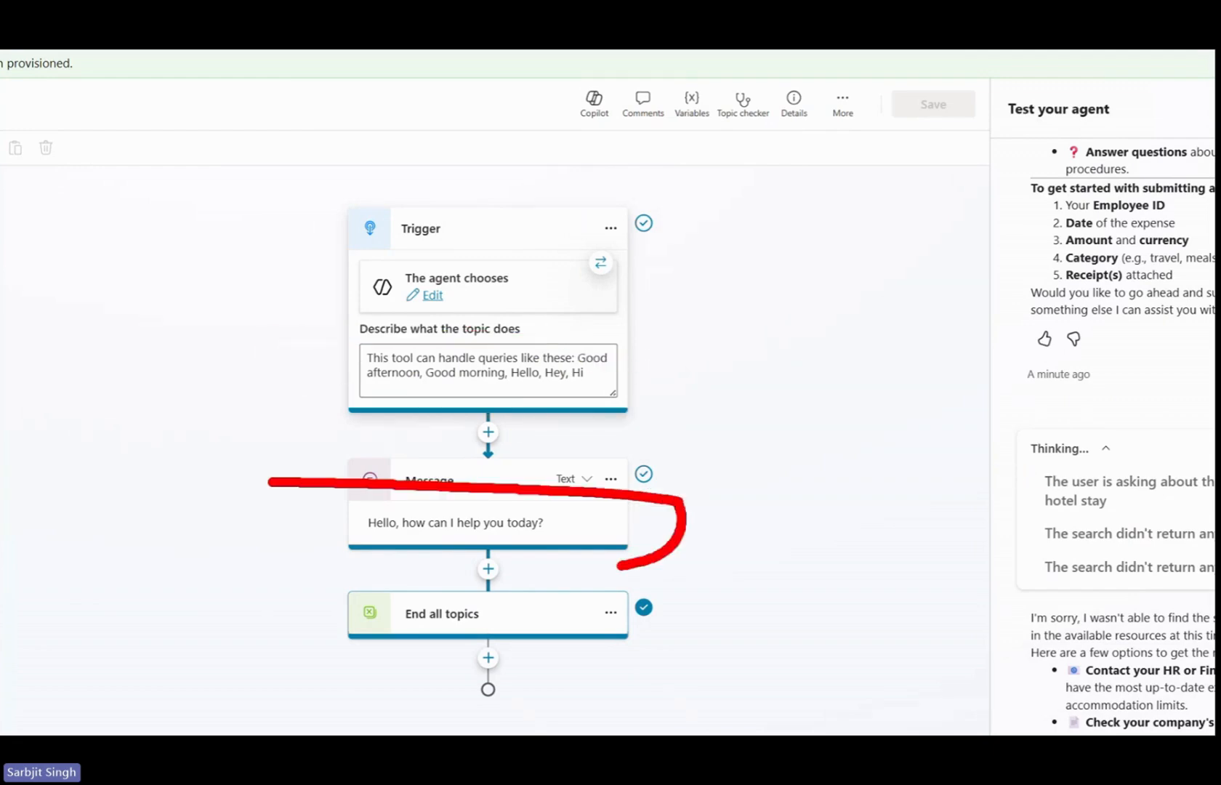
left_click_drag(347, 619, 232, 574)
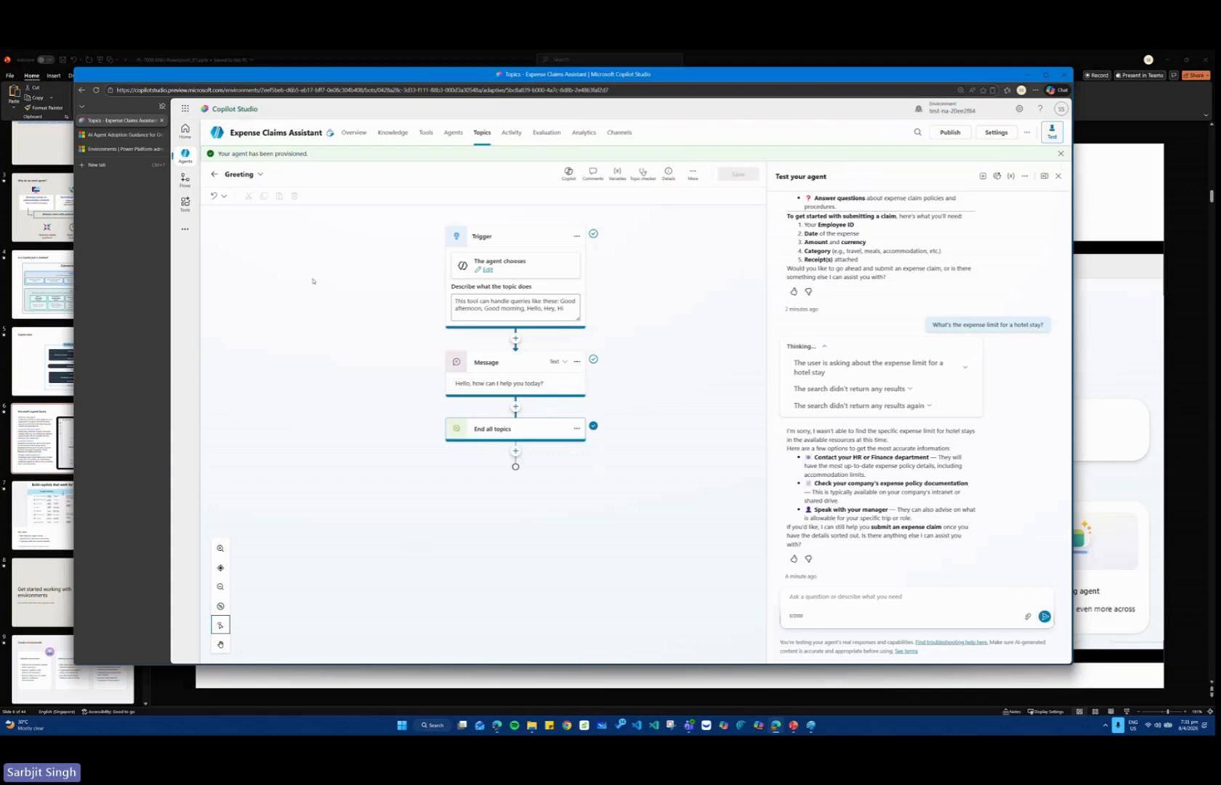
Return to the topics, check the system list, and start a topic from a description with Copilot, naming it Ask about expenses contact.
left_click(481, 134)
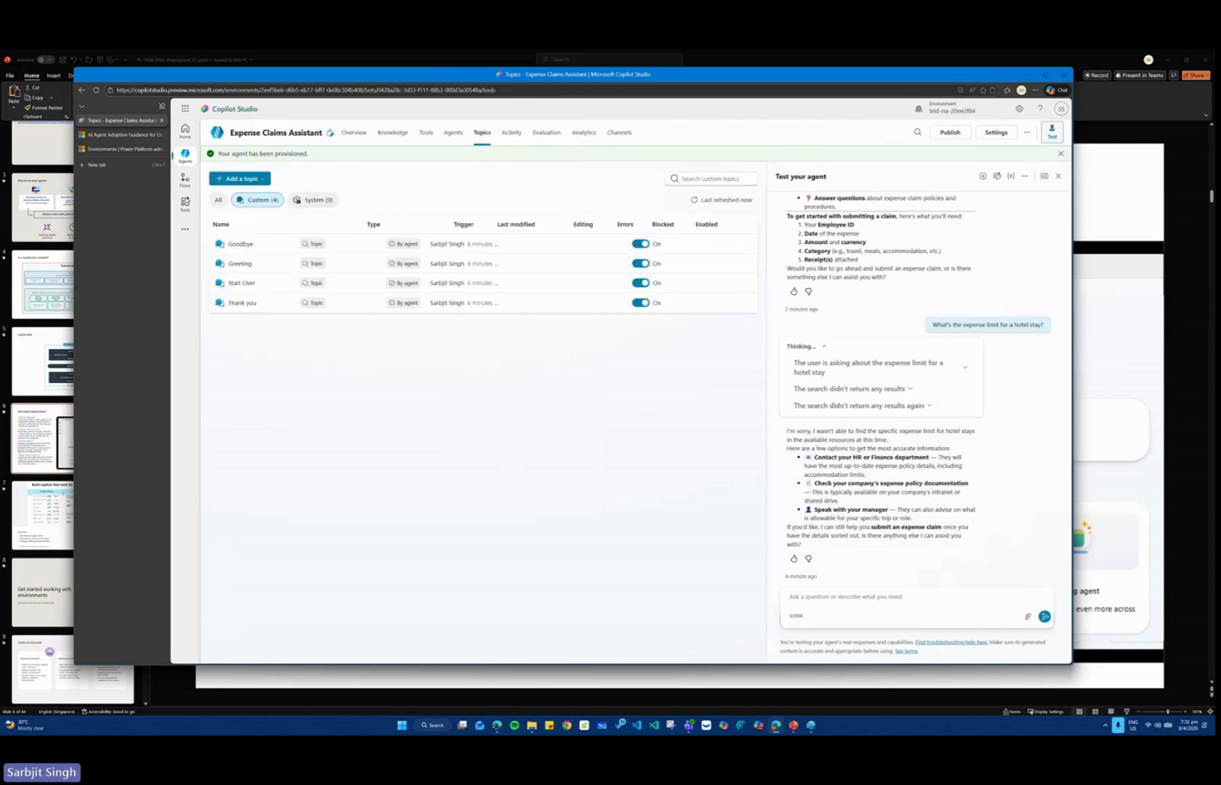
left_click(305, 204)
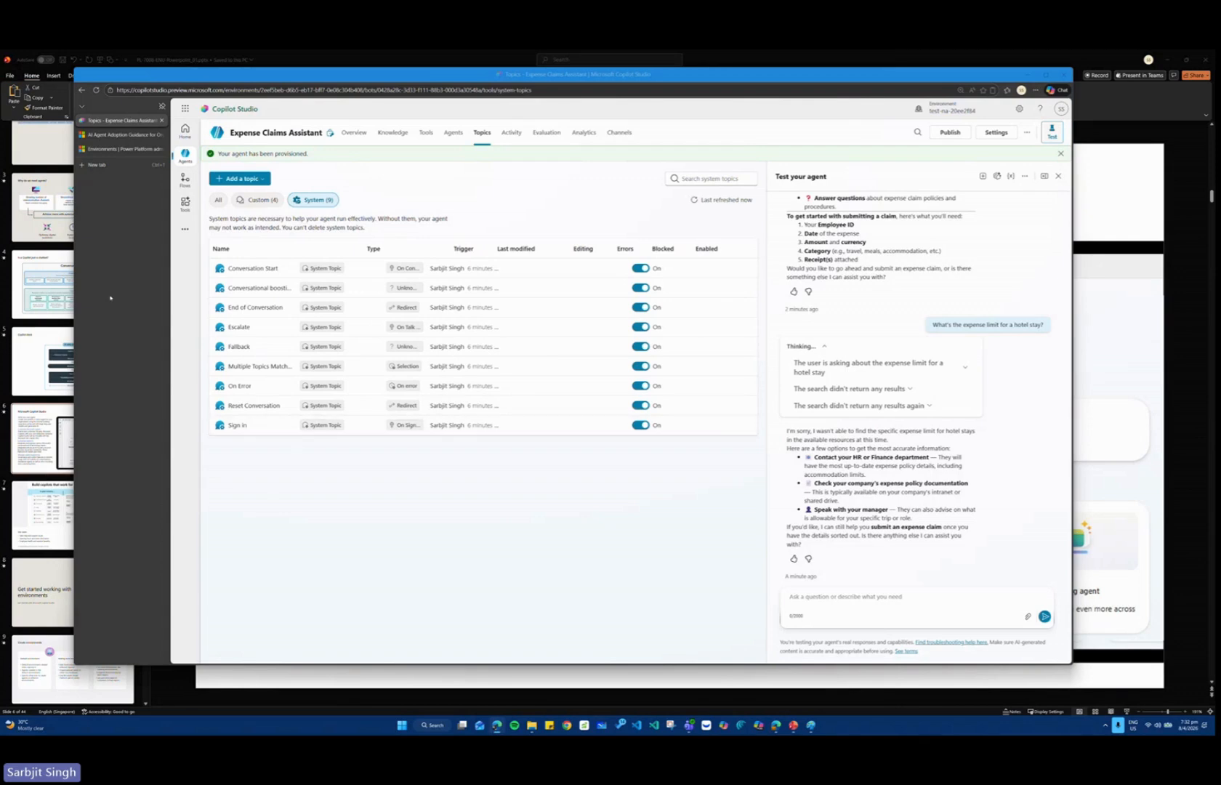
left_click(264, 179)
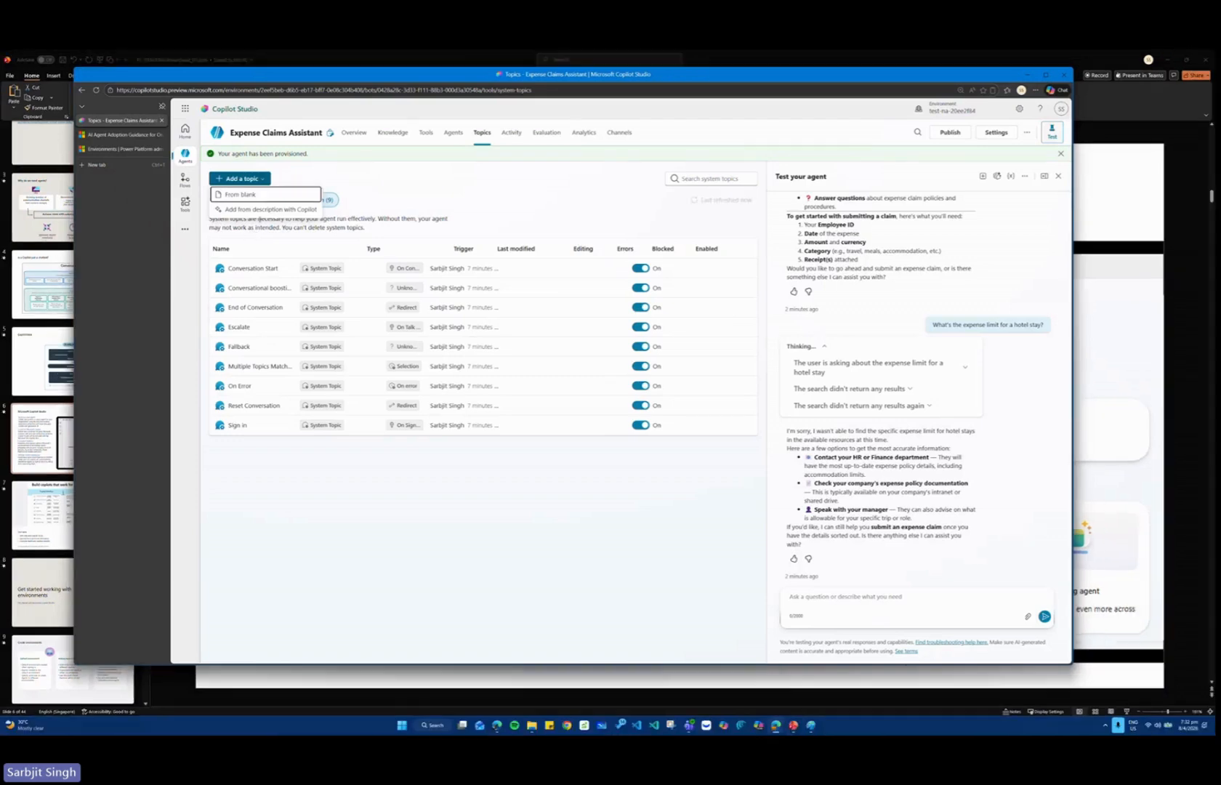
left_click(279, 241)
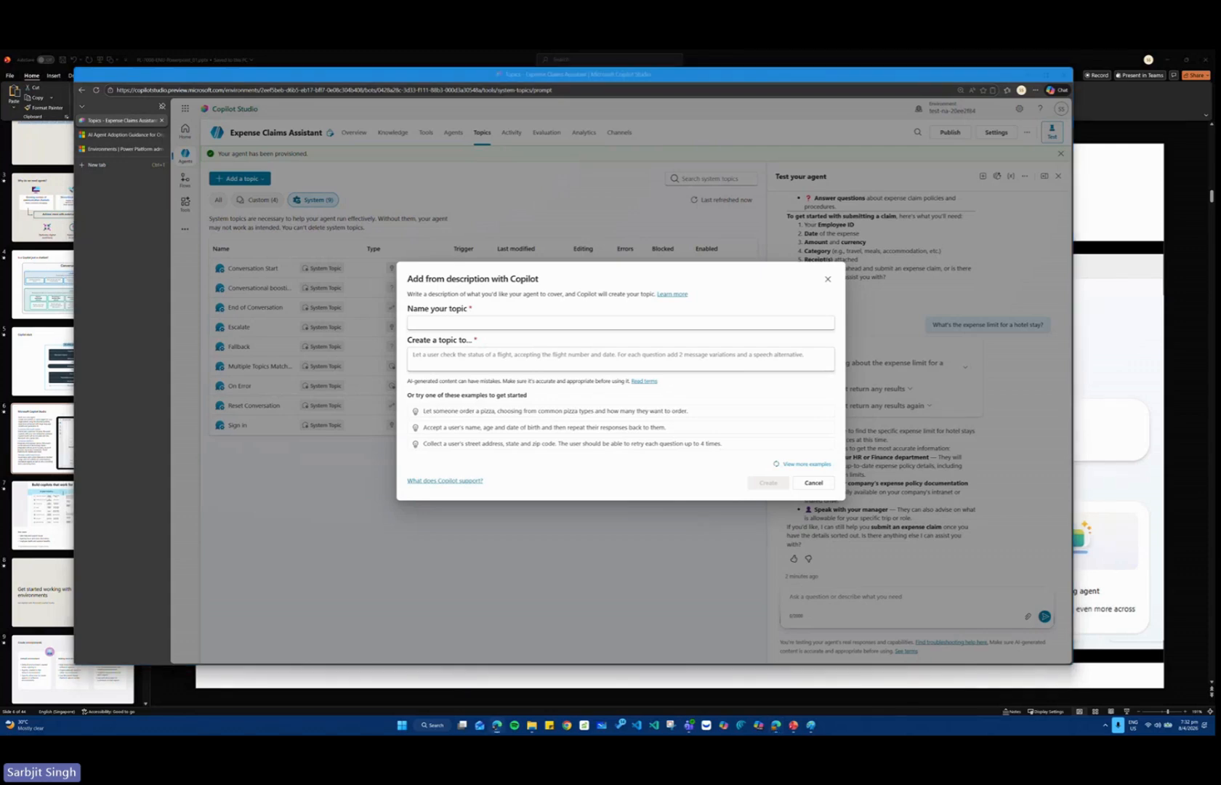
left_click(467, 322)
type("Ask about expenses contact")
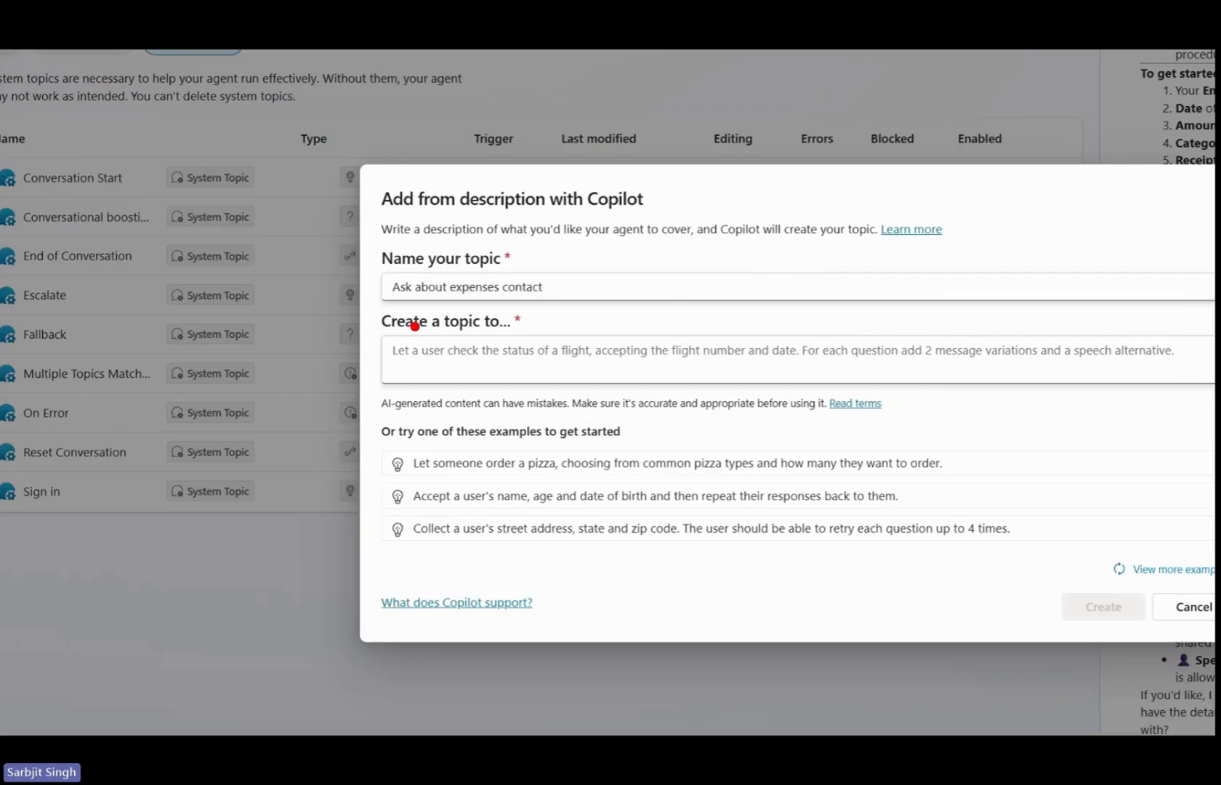
Describe the topic as telling users who ask whom to contact about expense claims to email the finance address, and create it.
left_click_drag(380, 324, 807, 384)
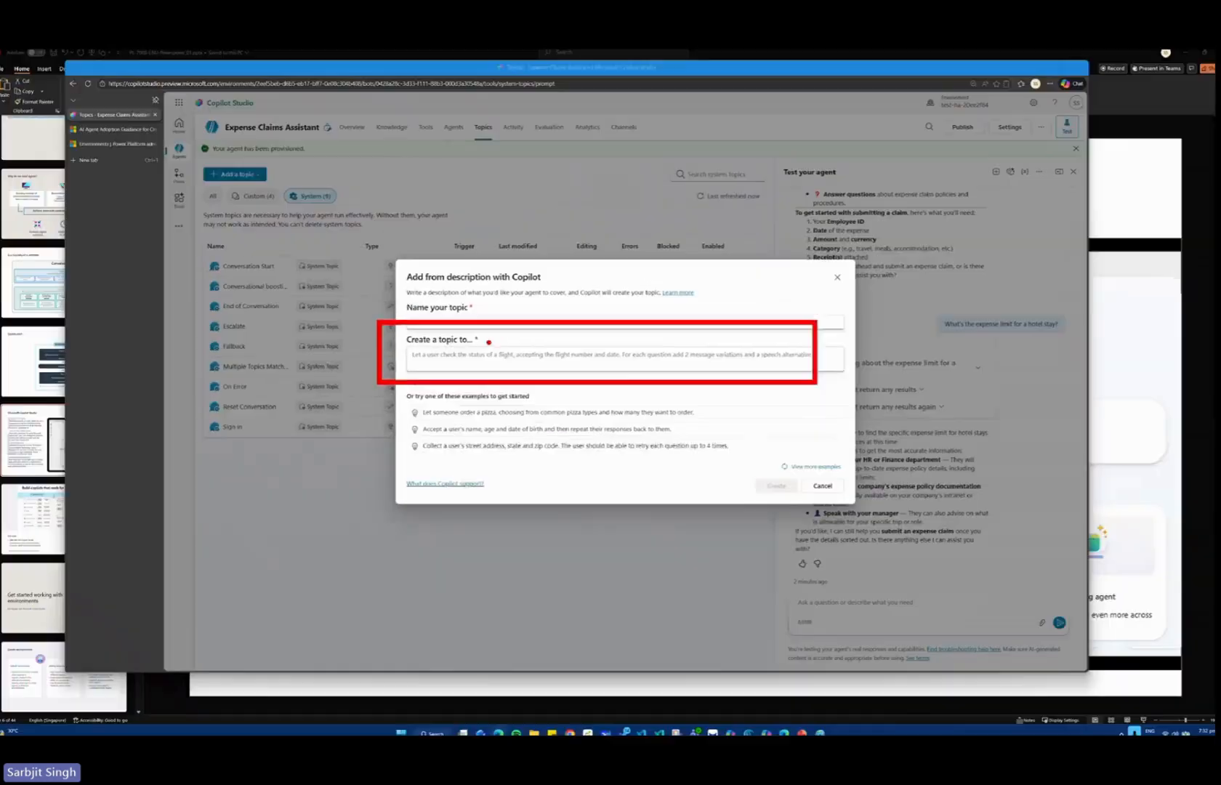
key("ctrl+v")
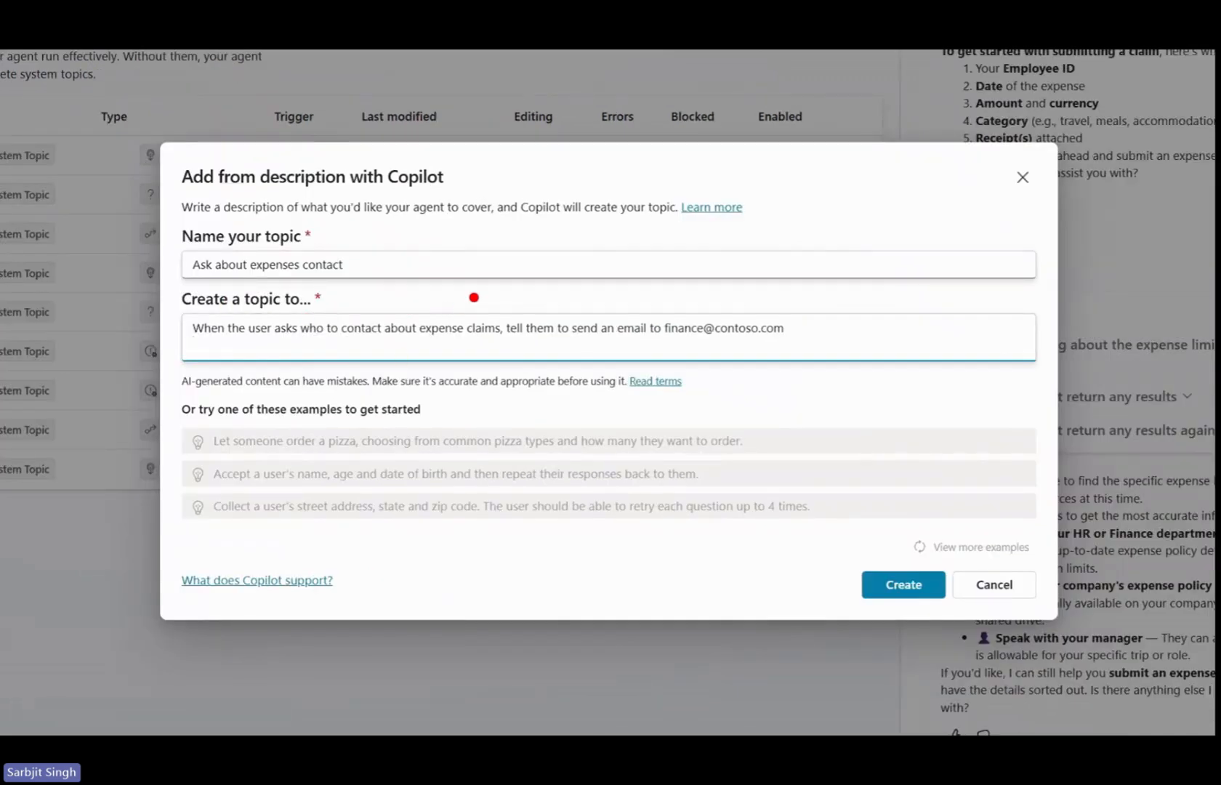
left_click_drag(472, 296, 839, 347)
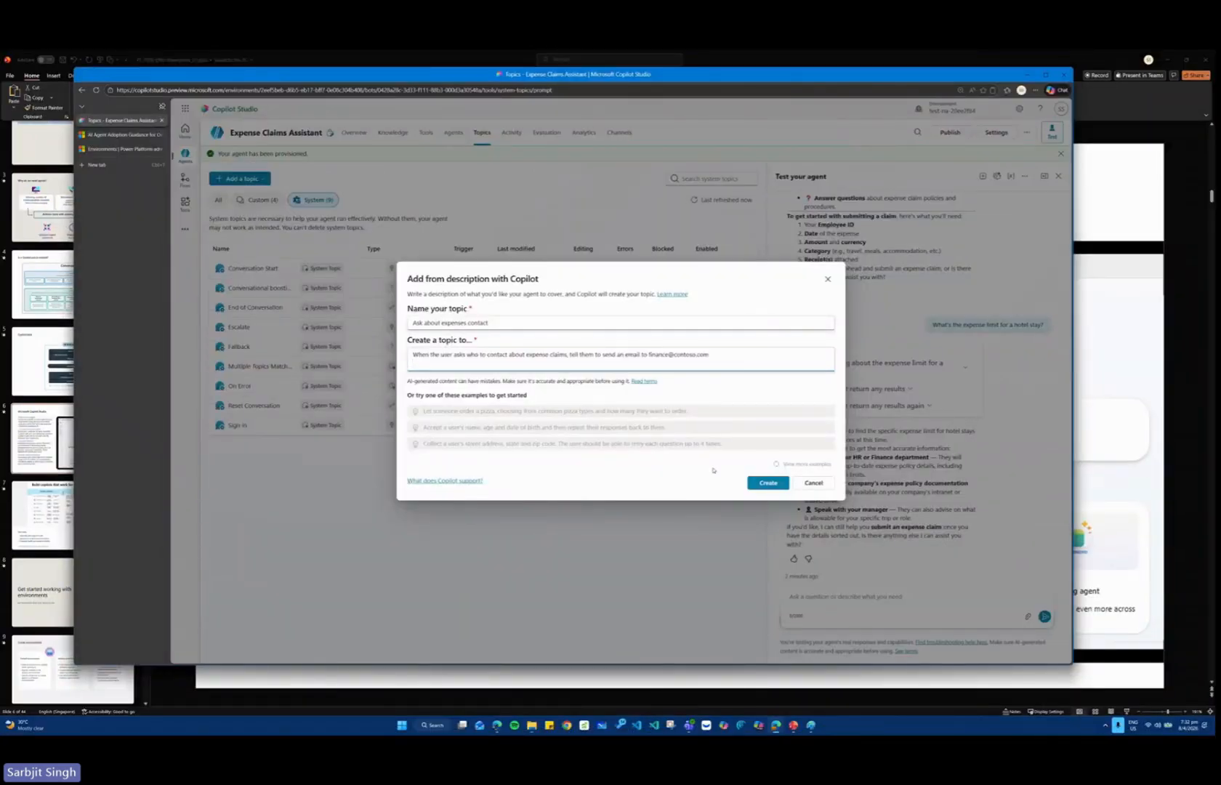
left_click(760, 482)
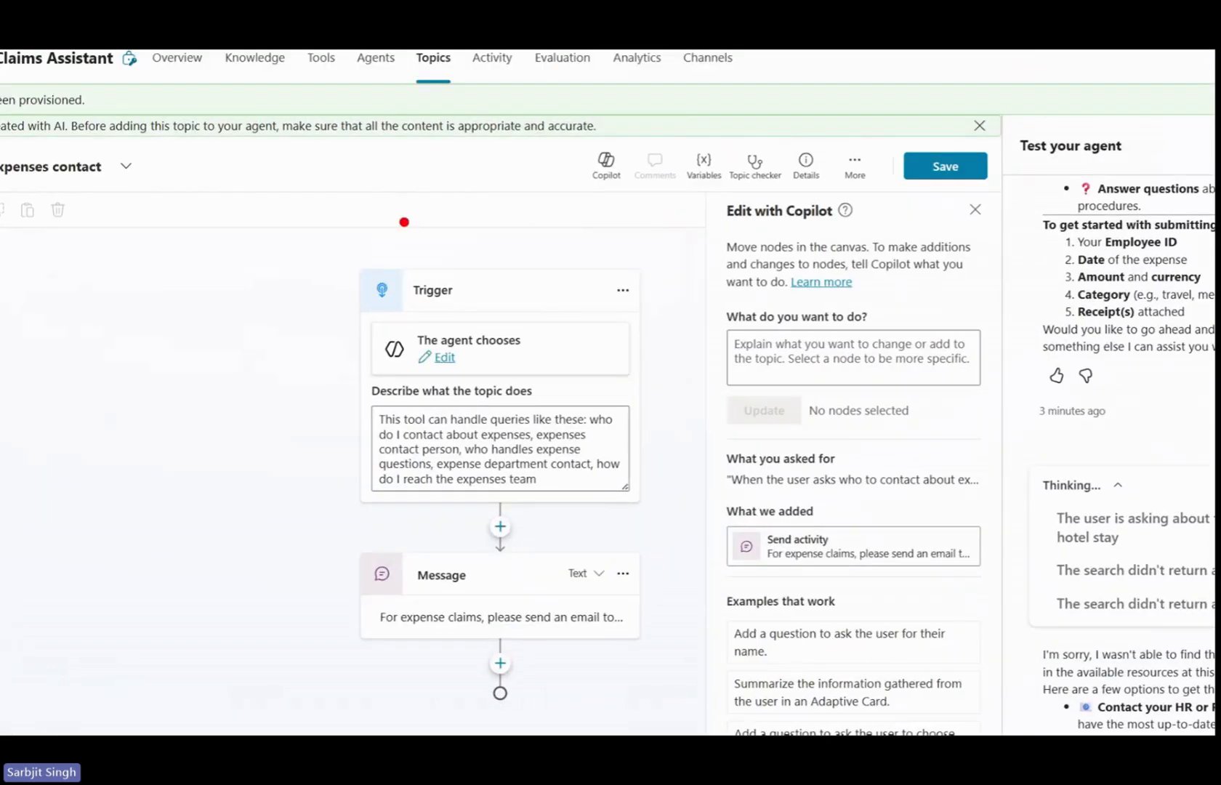
Review the generated topic's name, trigger description and message node, and save the topic.
left_click_drag(436, 224, 546, 282)
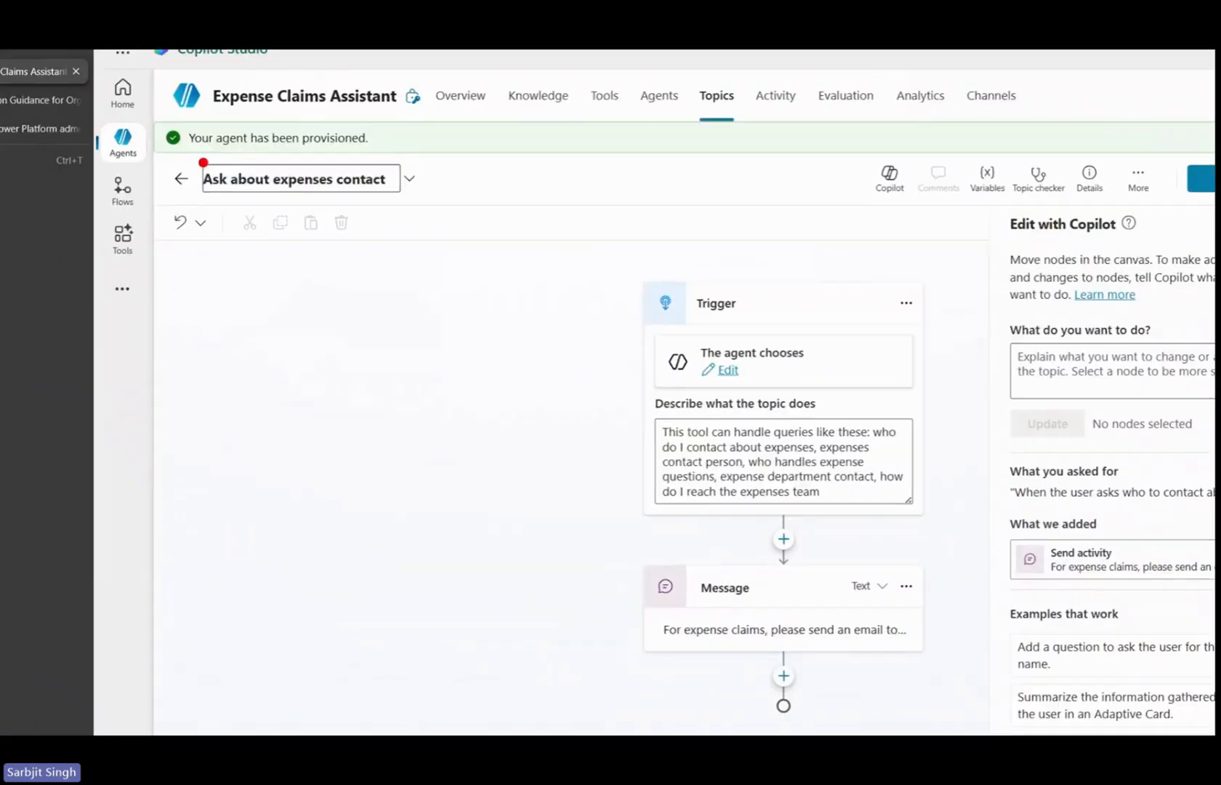
left_click_drag(144, 144, 413, 188)
key("e")
left_click_drag(595, 386, 946, 530)
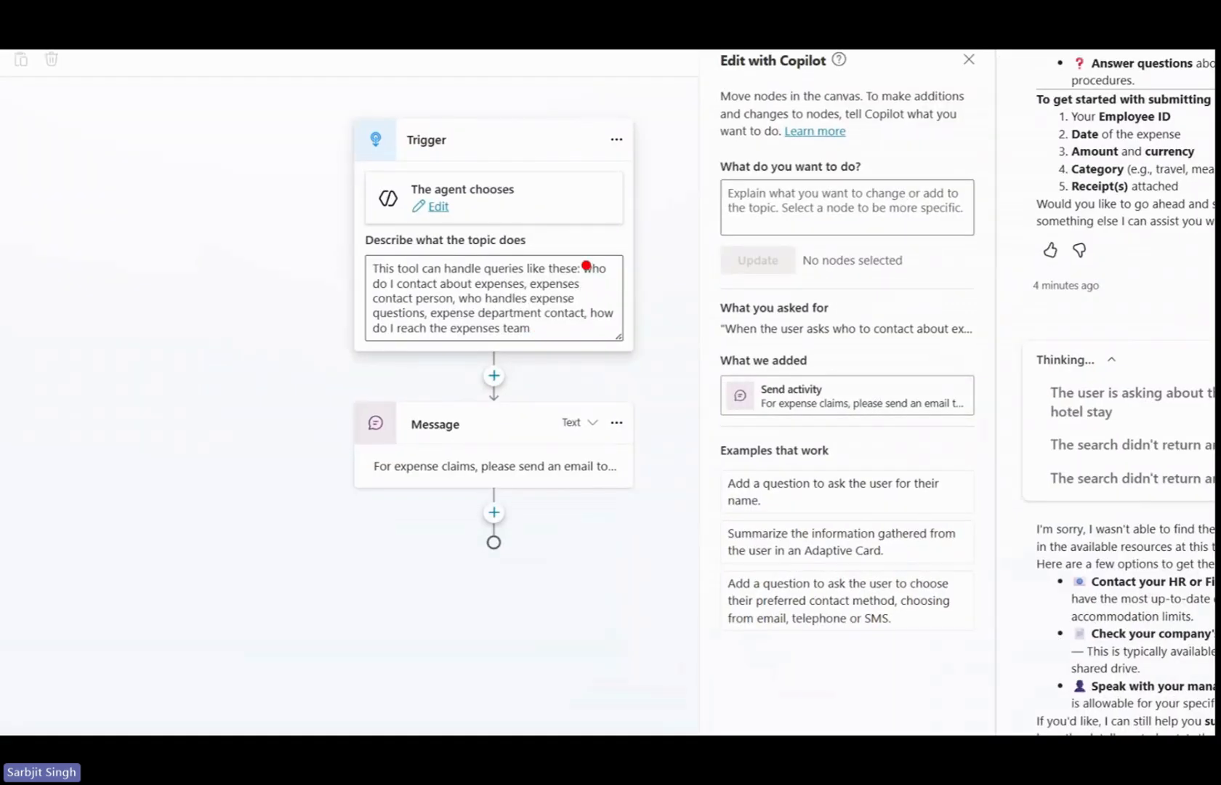
left_click_drag(578, 253, 638, 297)
left_click_drag(317, 243, 690, 386)
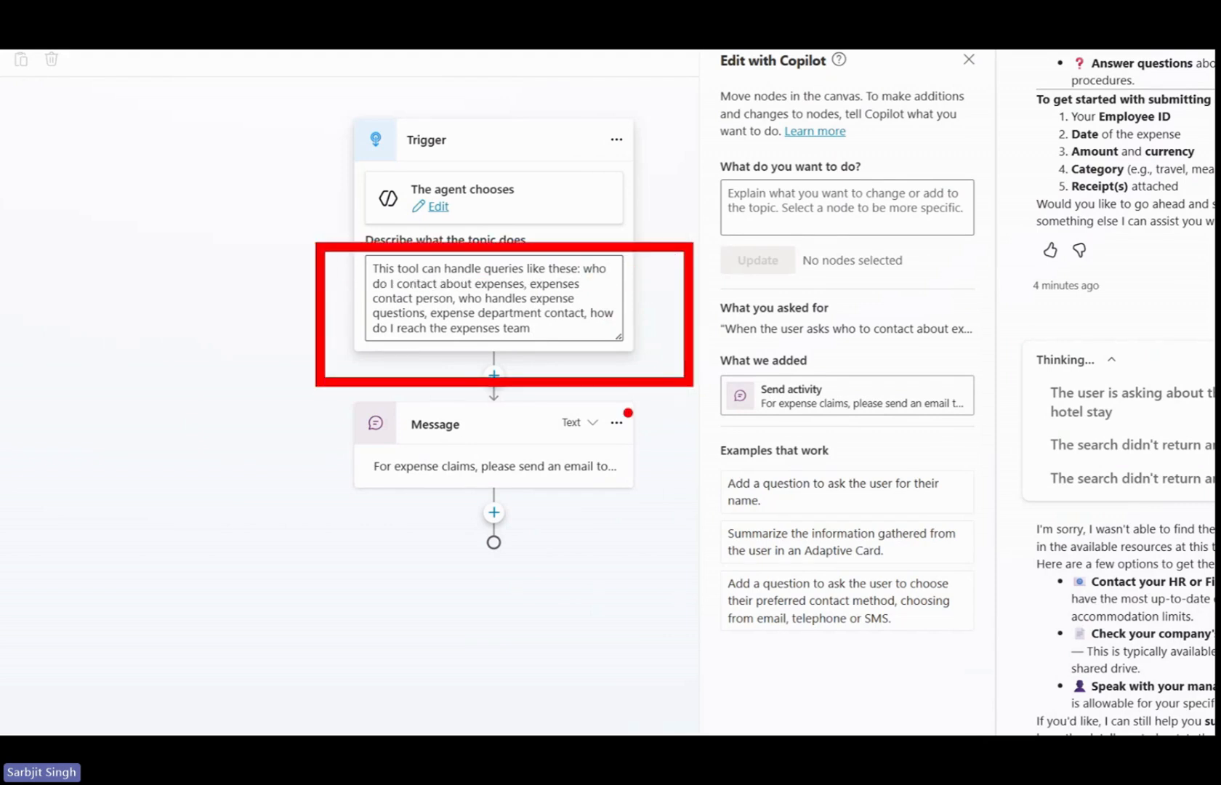
left_click_drag(307, 429, 705, 513)
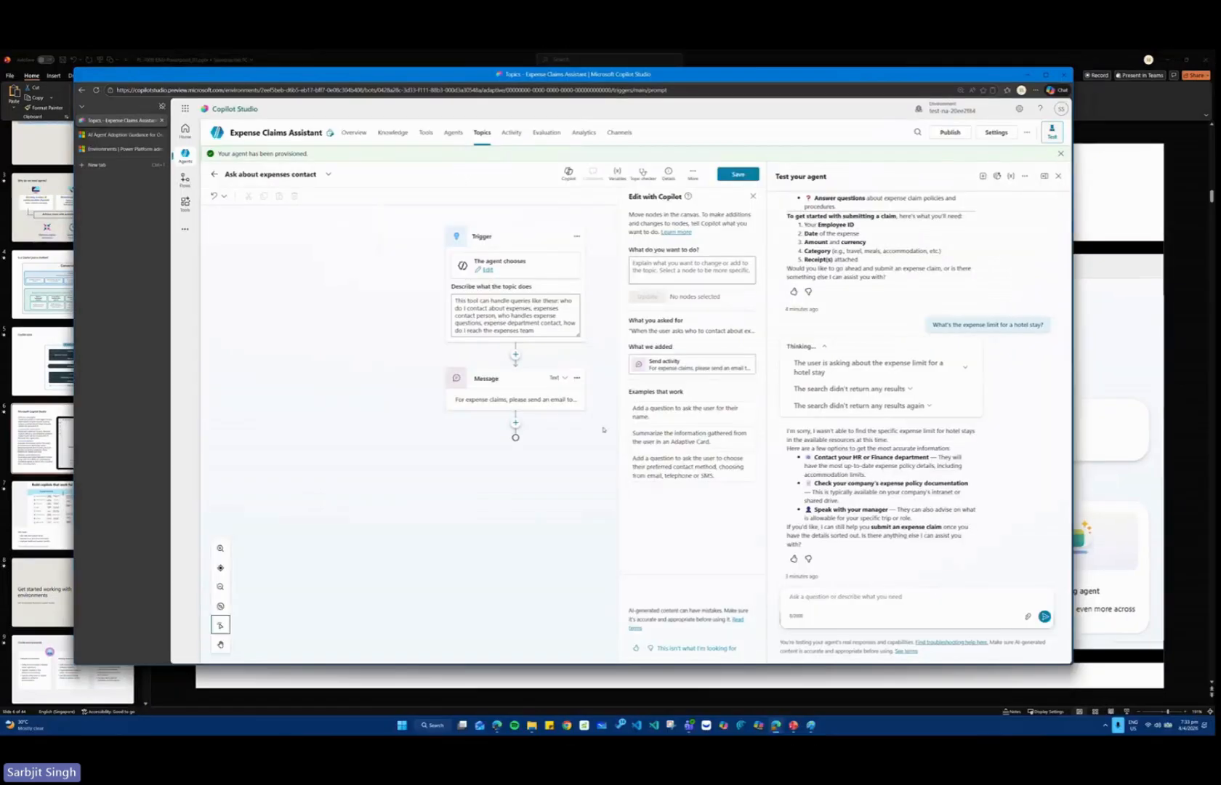
left_click(738, 174)
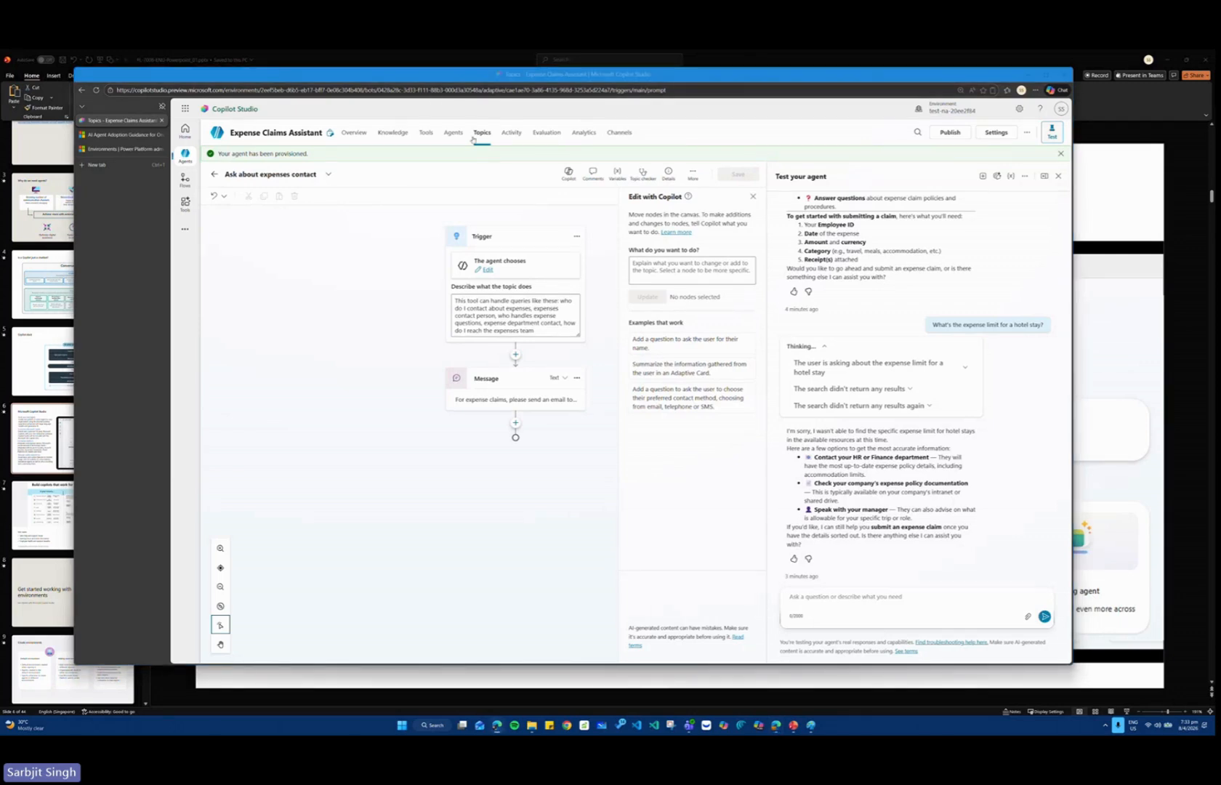
Return to the agent's overview and ask the test agent "Who should I contact about submitting an expense claim?".
left_click(354, 133)
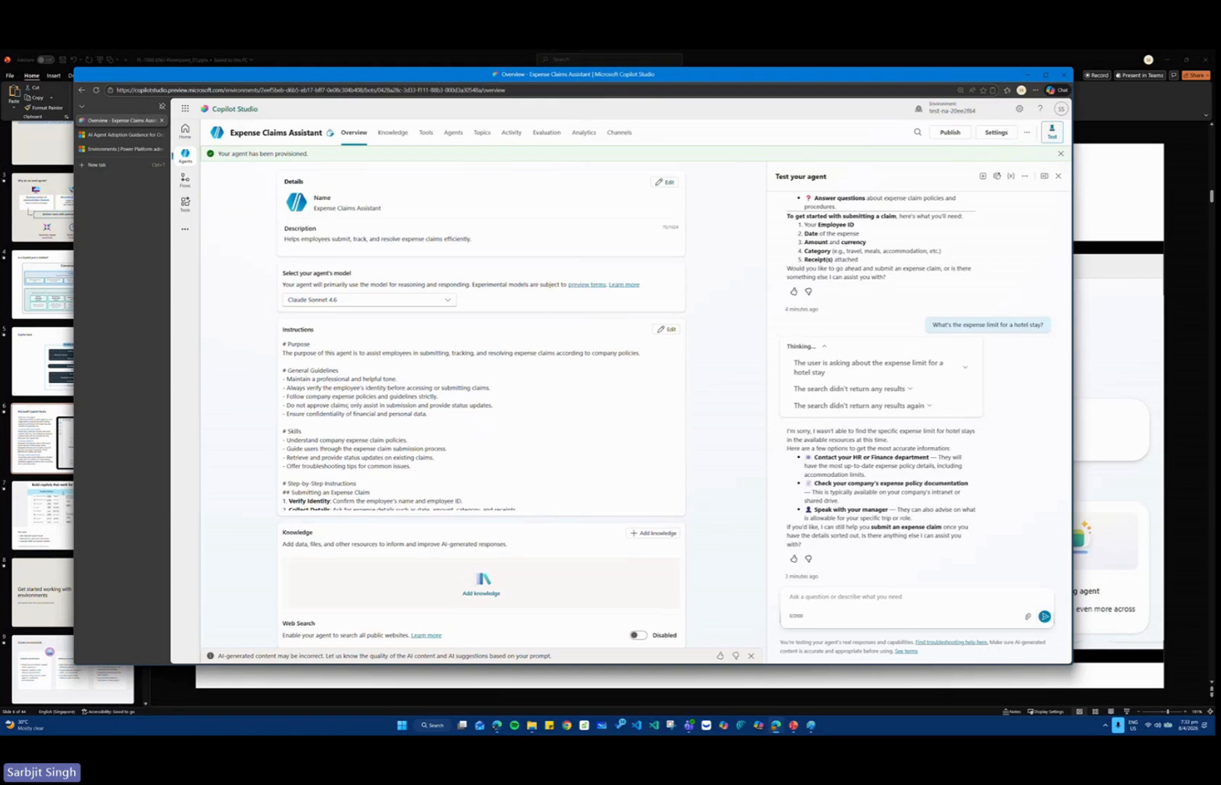
left_click(836, 593)
type("Who should I contact about submitting an expense claim?")
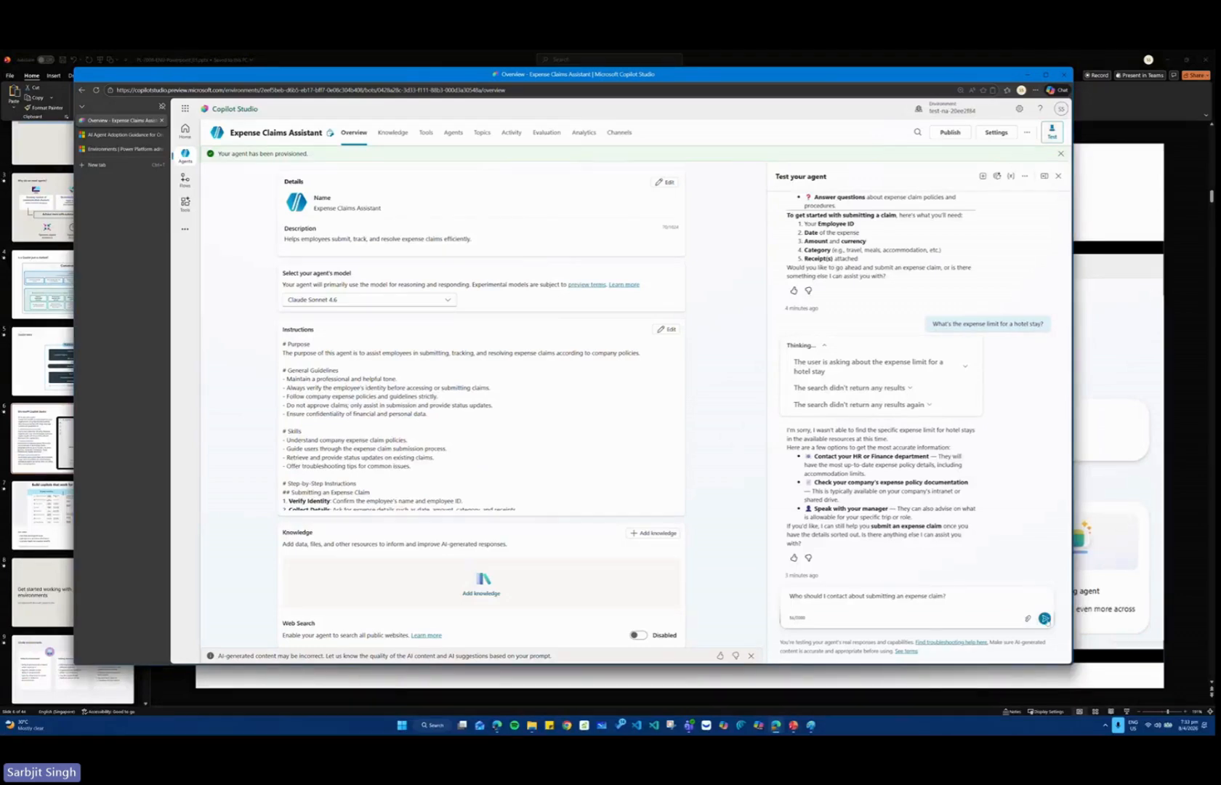
key("Return")
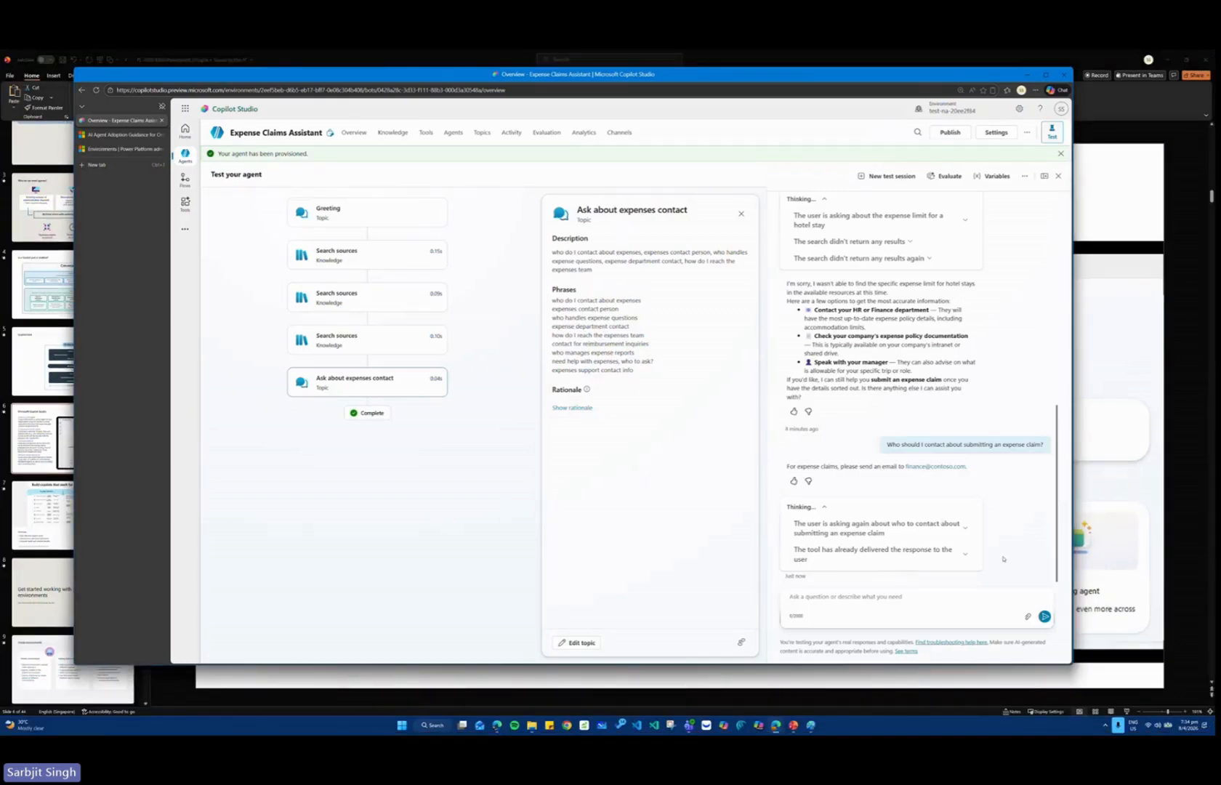
Examine the agent's reply about the expense claims contact in the test chat and return to the agent's overview.
key("ctrl+1")
left_click(983, 492)
left_click_drag(458, 410, 1009, 475)
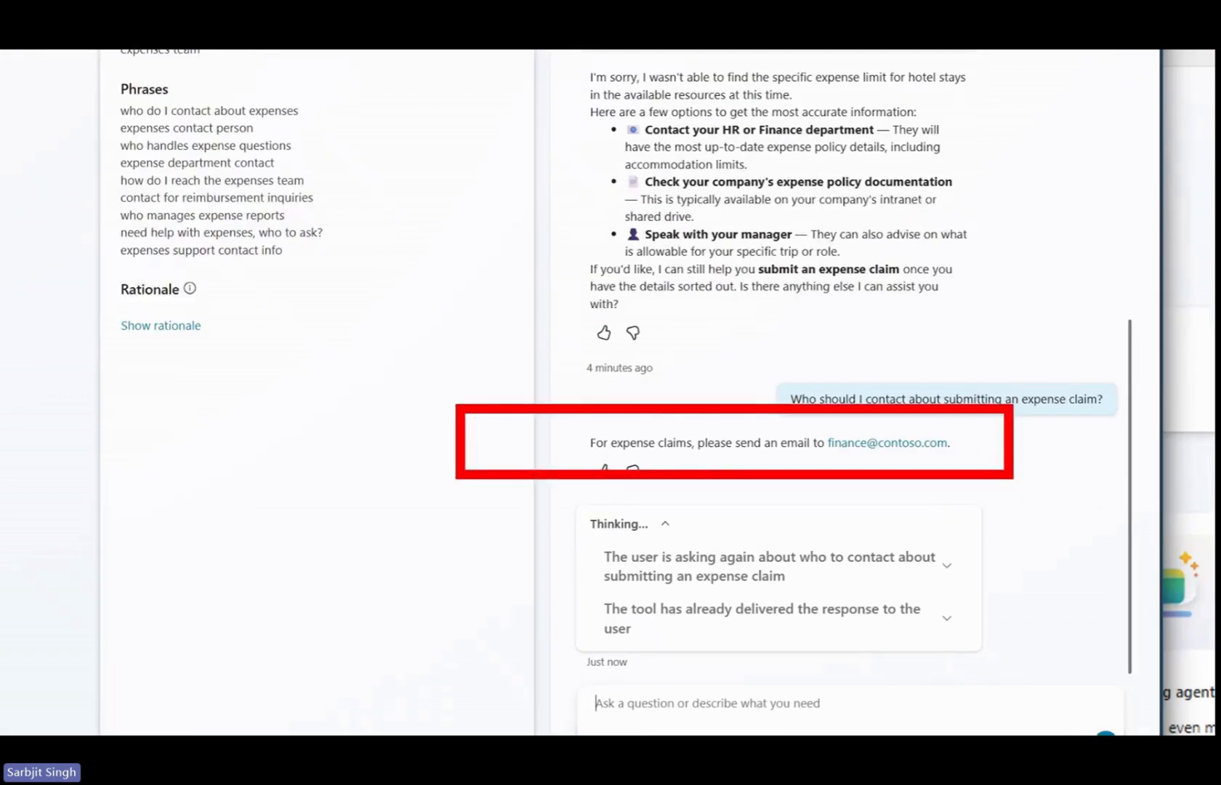
key("Escape")
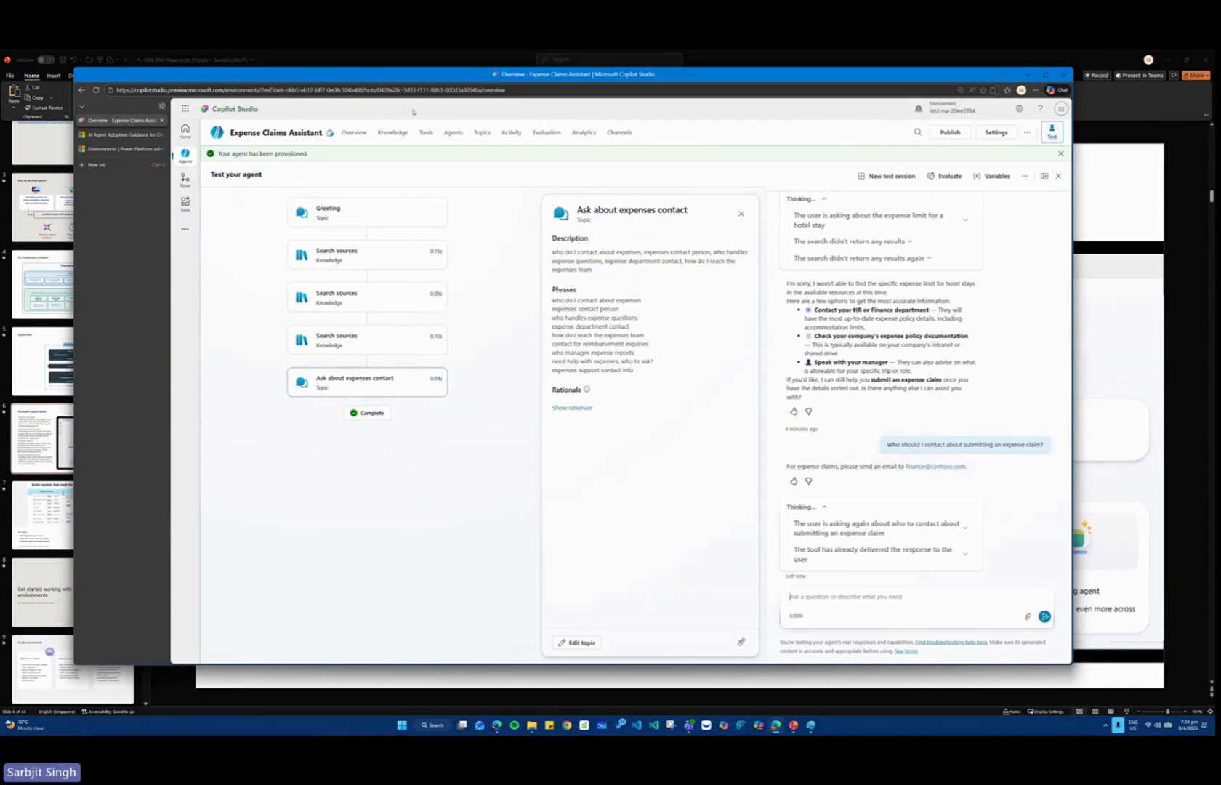
left_click(354, 133)
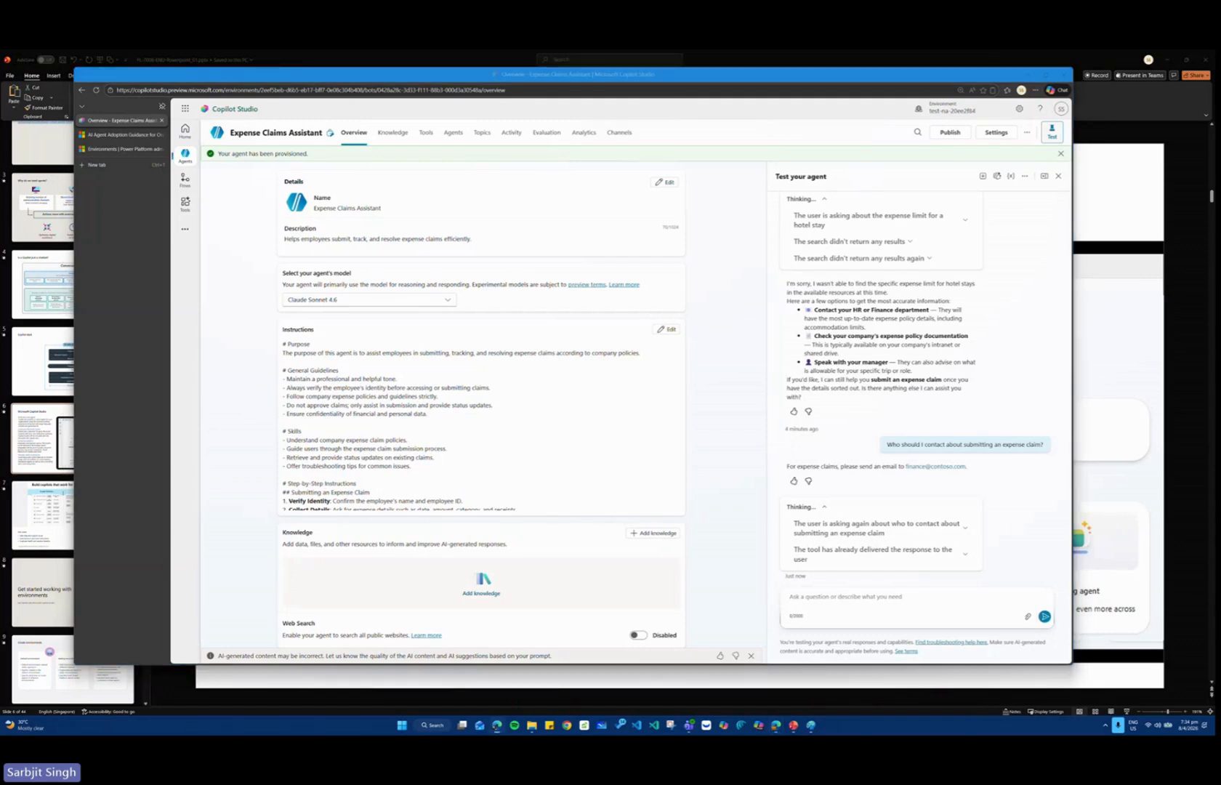
Open Expenses_Policy.docx from its web link in a new browser tab, download it, and check the file in the Downloads folder.
left_click(97, 165)
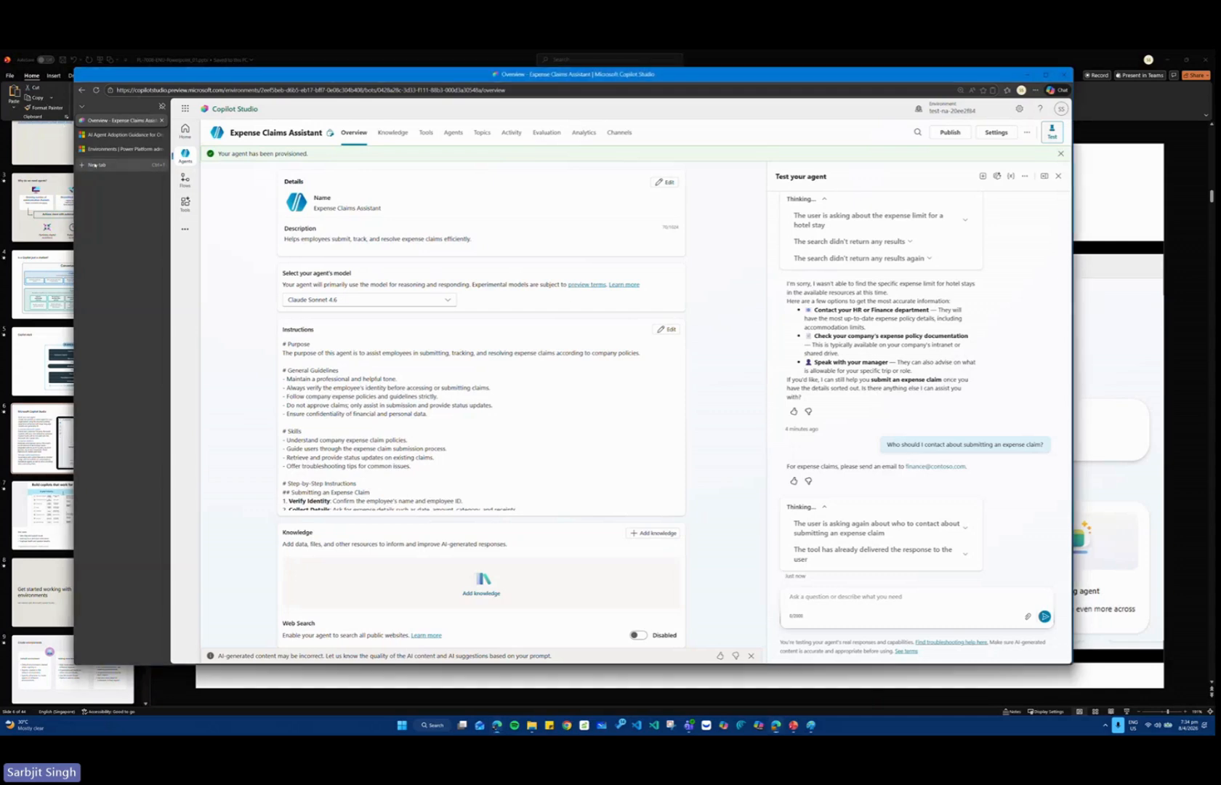
type("https://view.officeapps.live.com/op/view.aspx?src=https%3A%2F%2Fraw.githubusercontent.com%2FMicrosoftLearning%2Fmslearn-copilotstudio%2Fmain%2Fexpenses%2FExpenses_Policy.docx&wdOrigin=BROWSELINK")
key("Return")
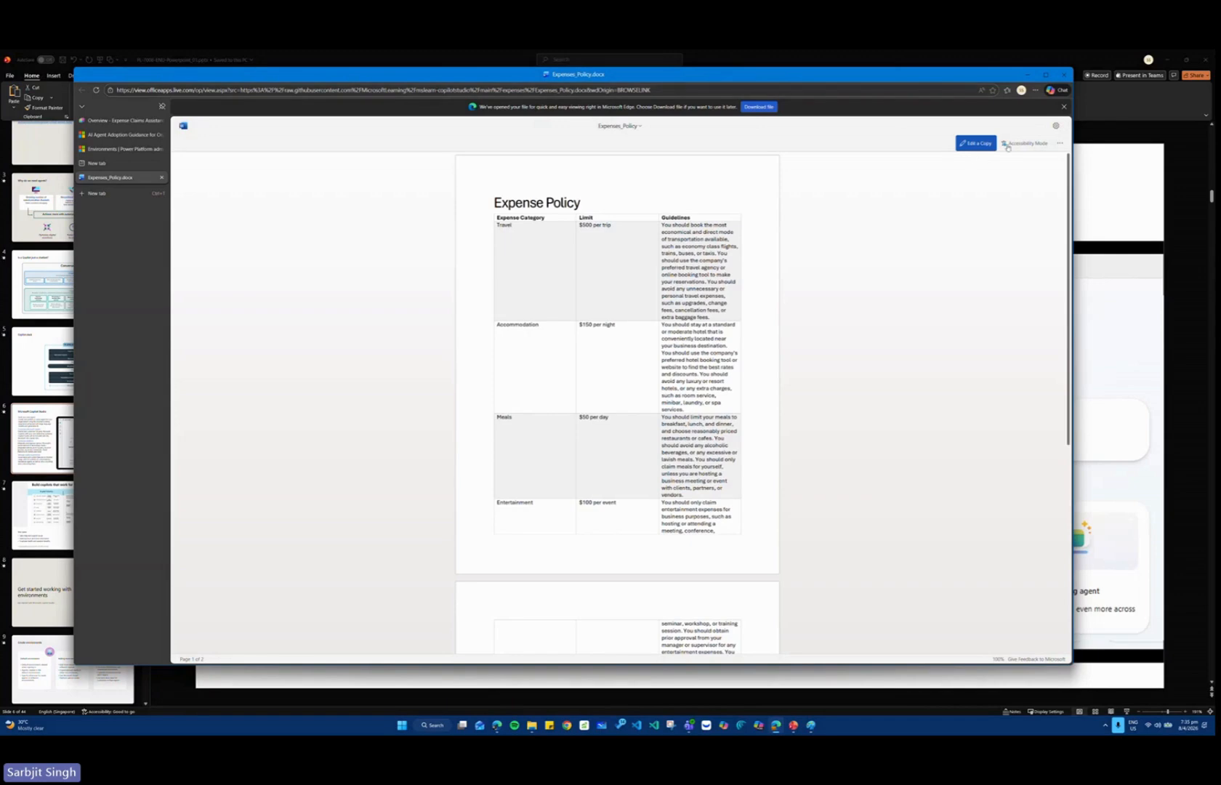
left_click(760, 107)
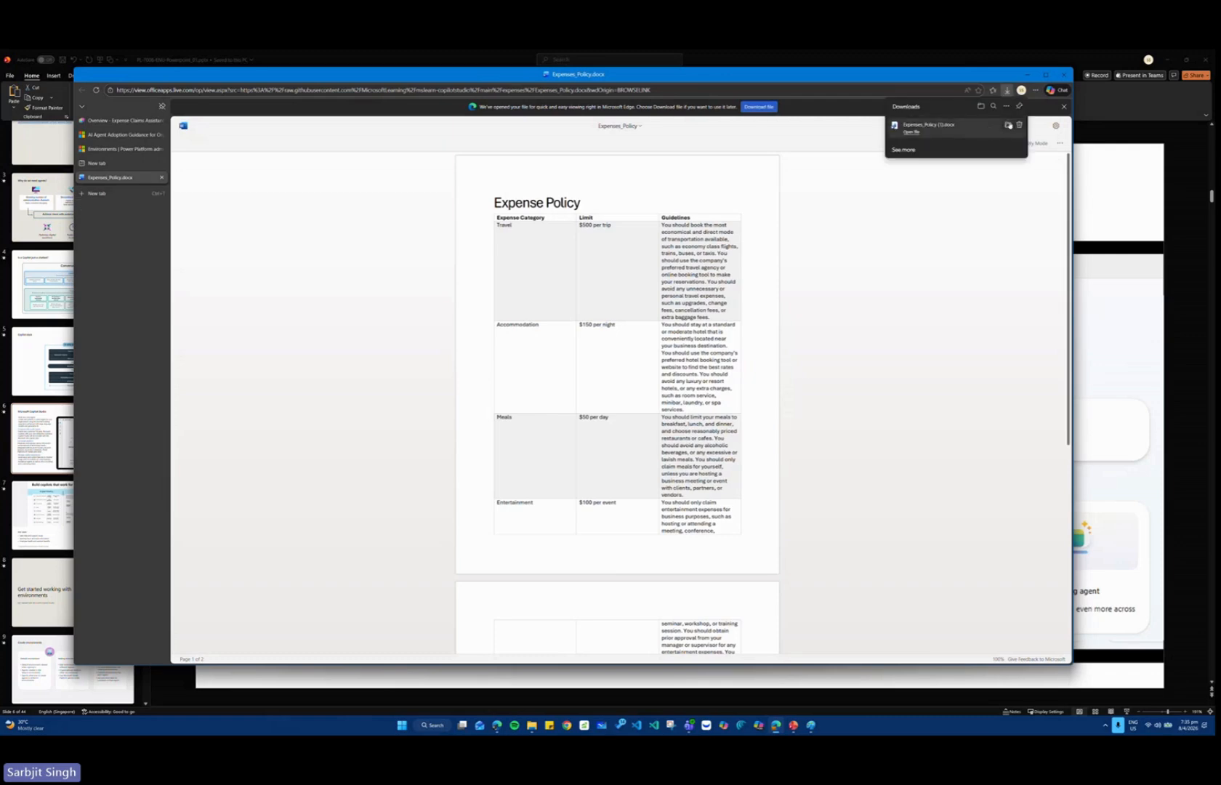
left_click(1009, 125)
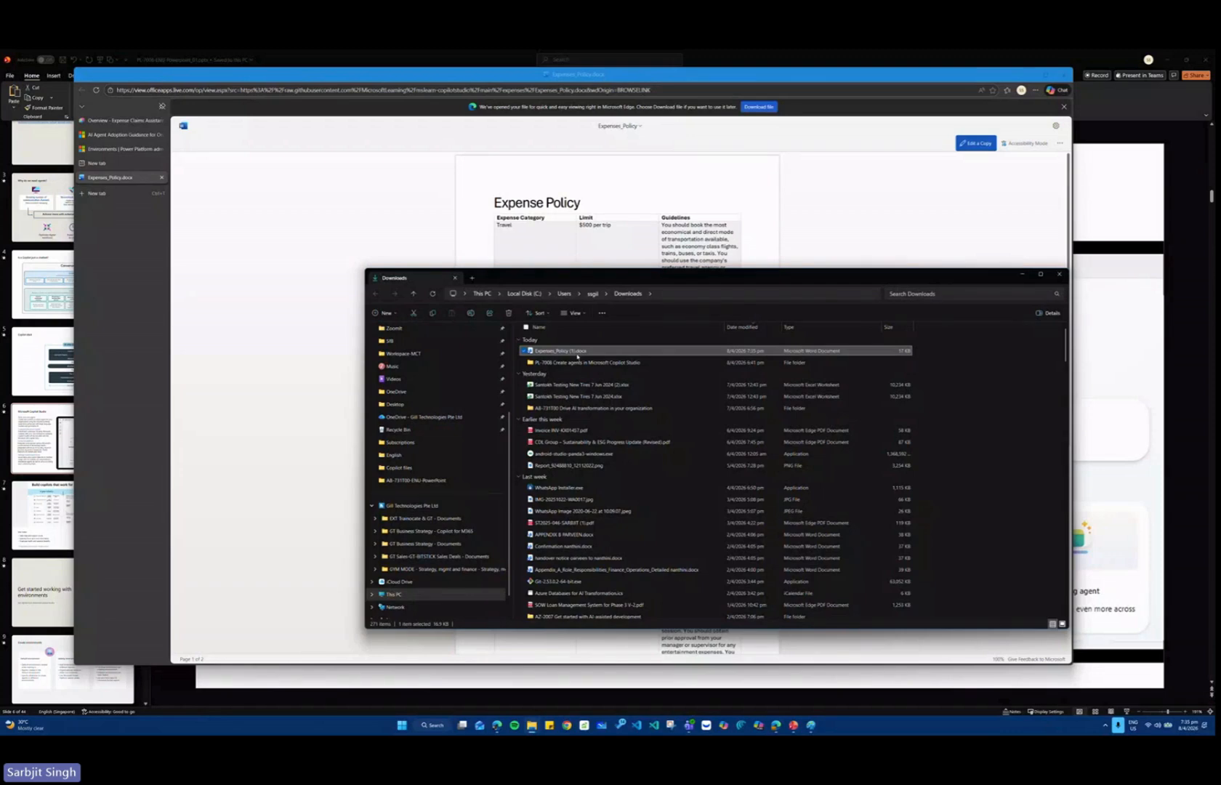
left_click(1059, 275)
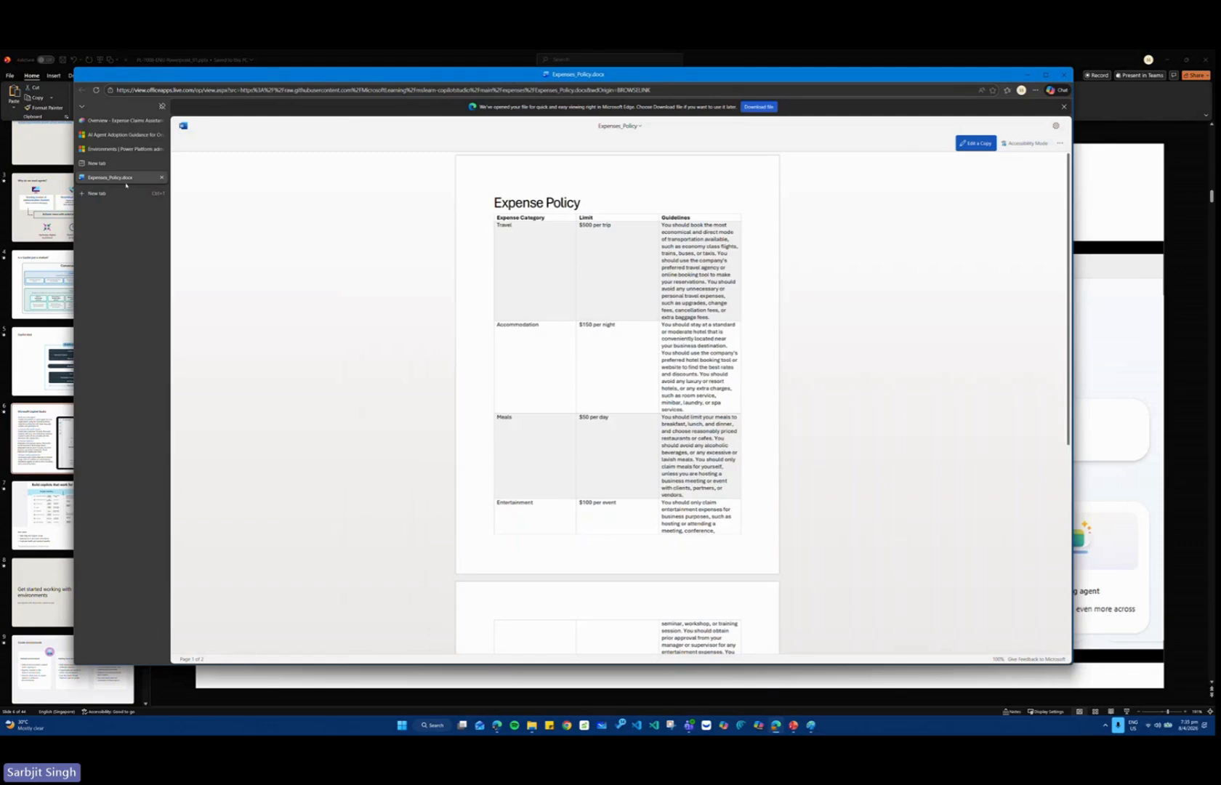
Close the policy document, return to the agent's overview, and start adding an uploaded file as knowledge, browsing to the Downloads folder.
key("ctrl+w")
left_click(115, 122)
scroll(493, 492, "down", 10)
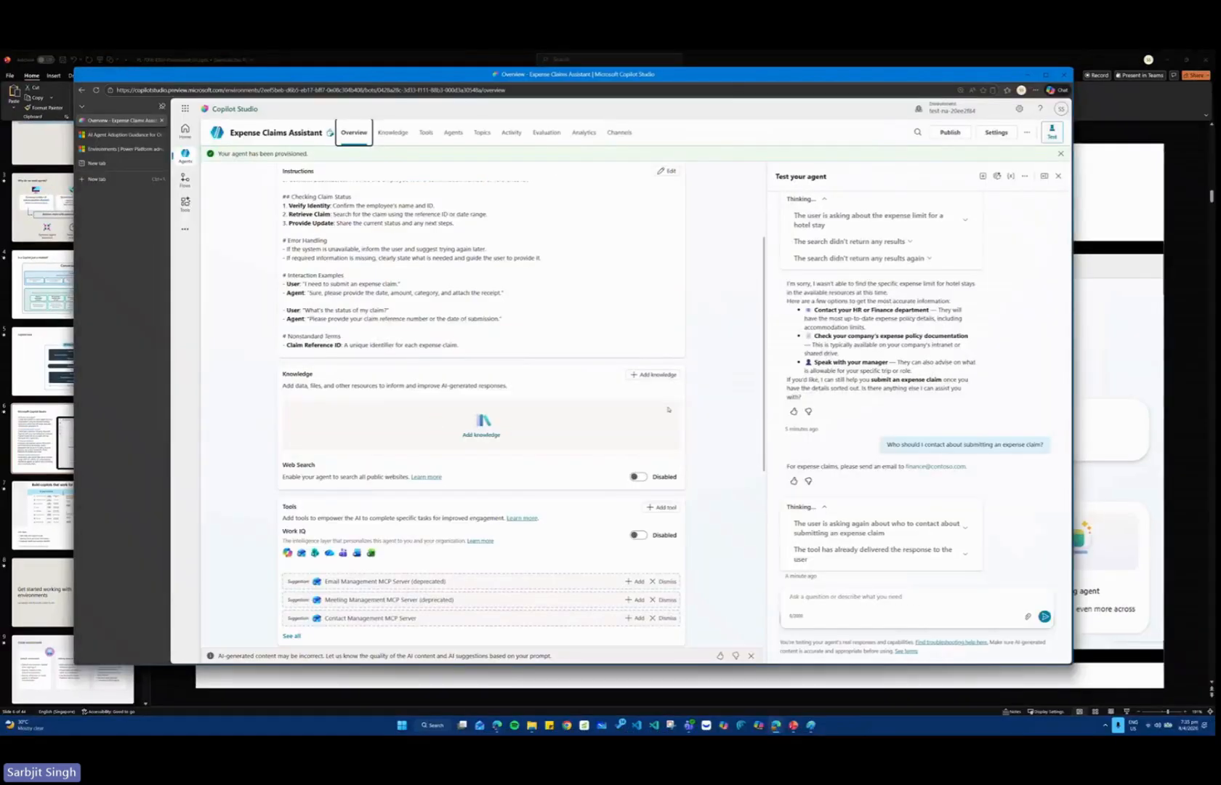
left_click(869, 329)
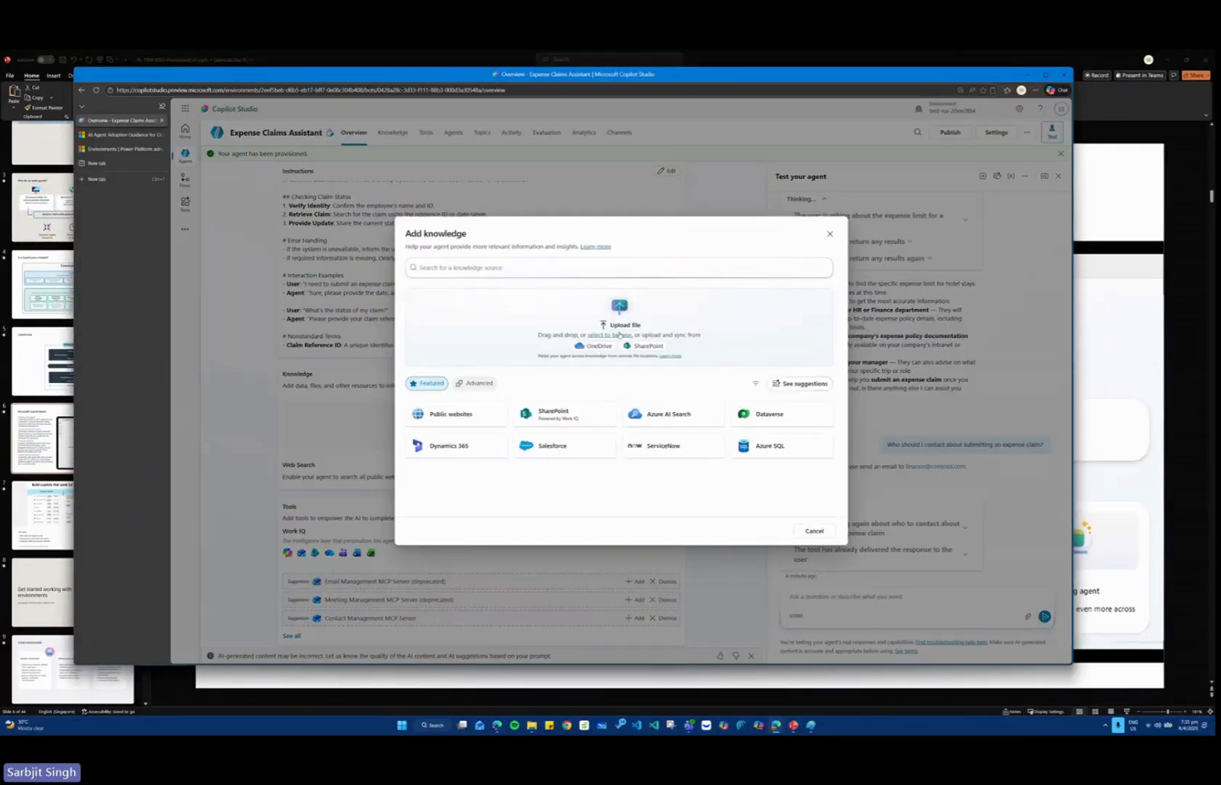
left_click(618, 326)
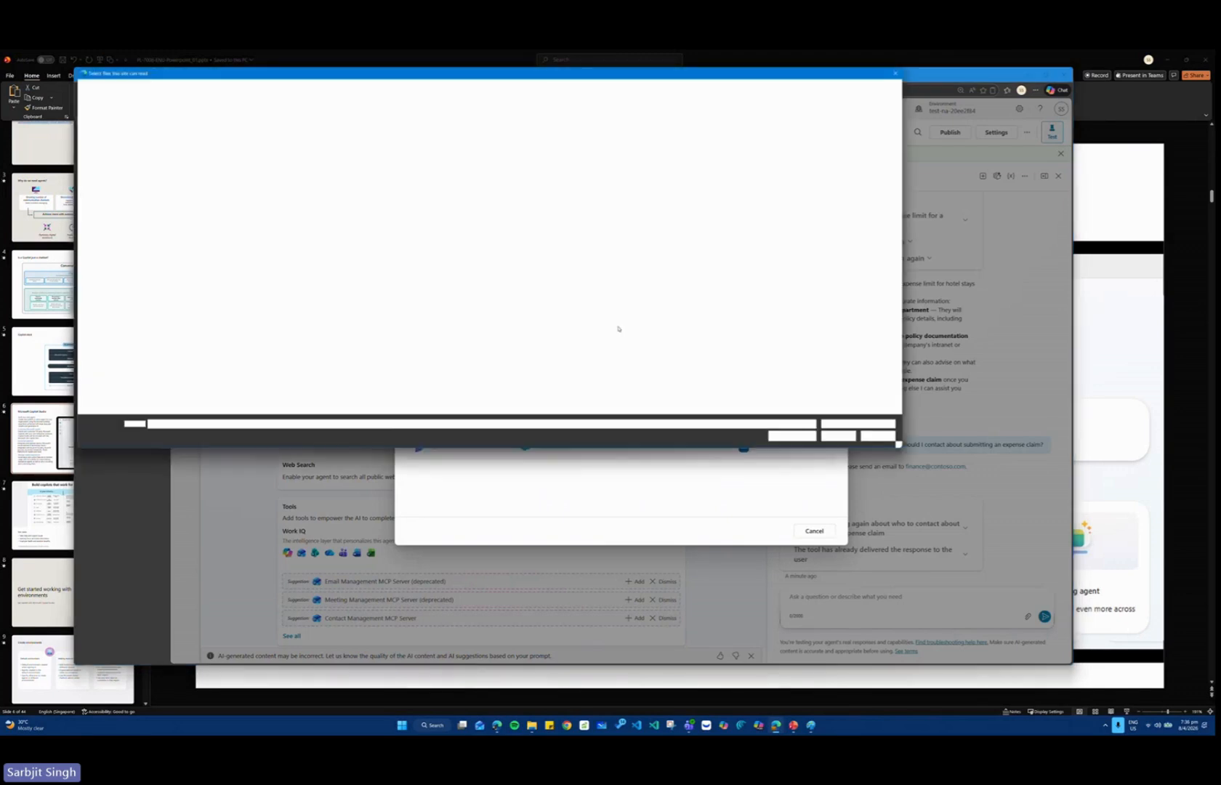
left_click(111, 156)
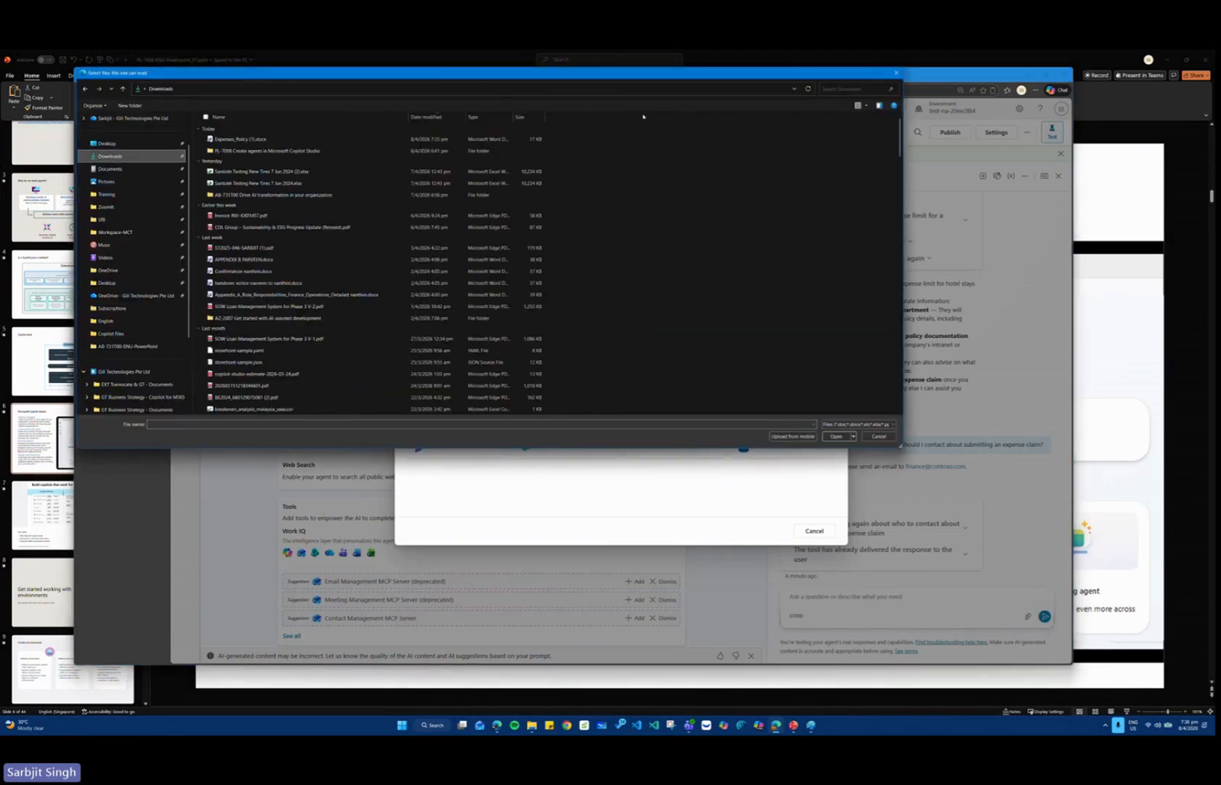
Search the Downloads folder for "expense" and rename Expenses_Policy (1).docx to Expenses_Policy (2).docx.
left_click(834, 89)
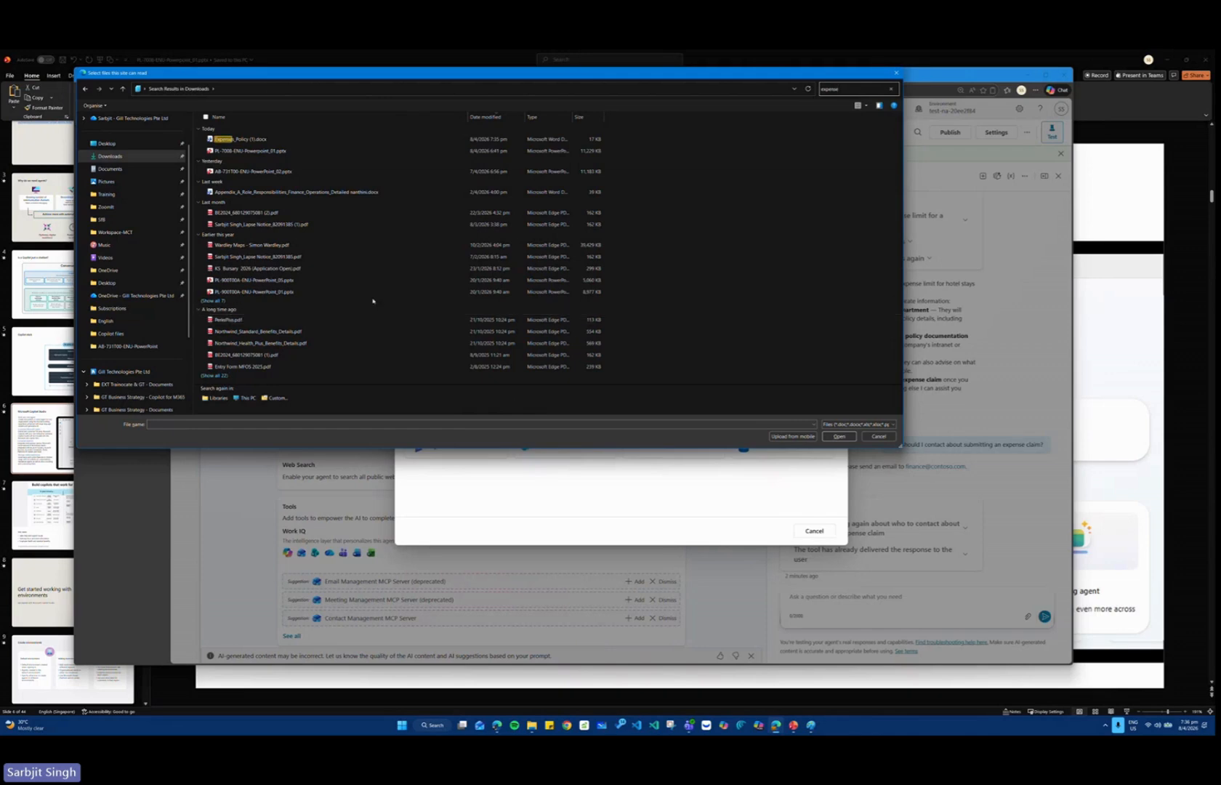
left_click(251, 143)
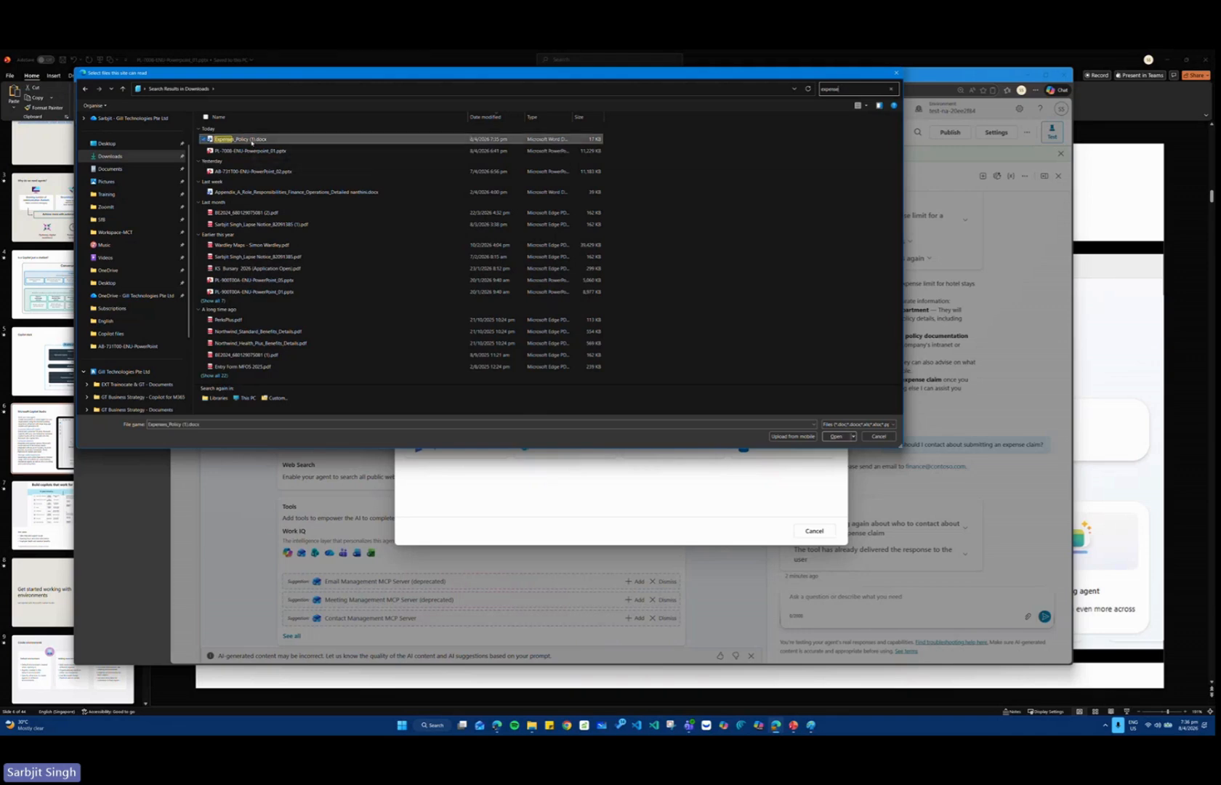
left_click(252, 140)
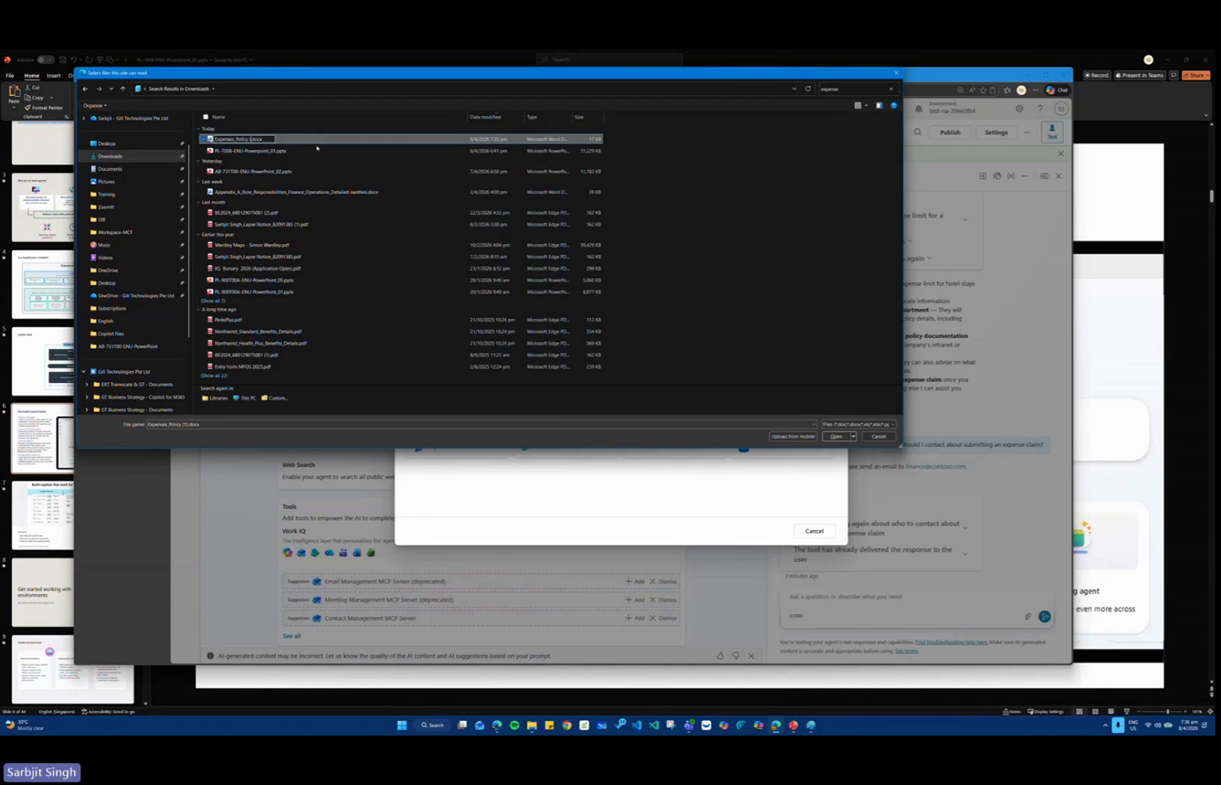
key("Return")
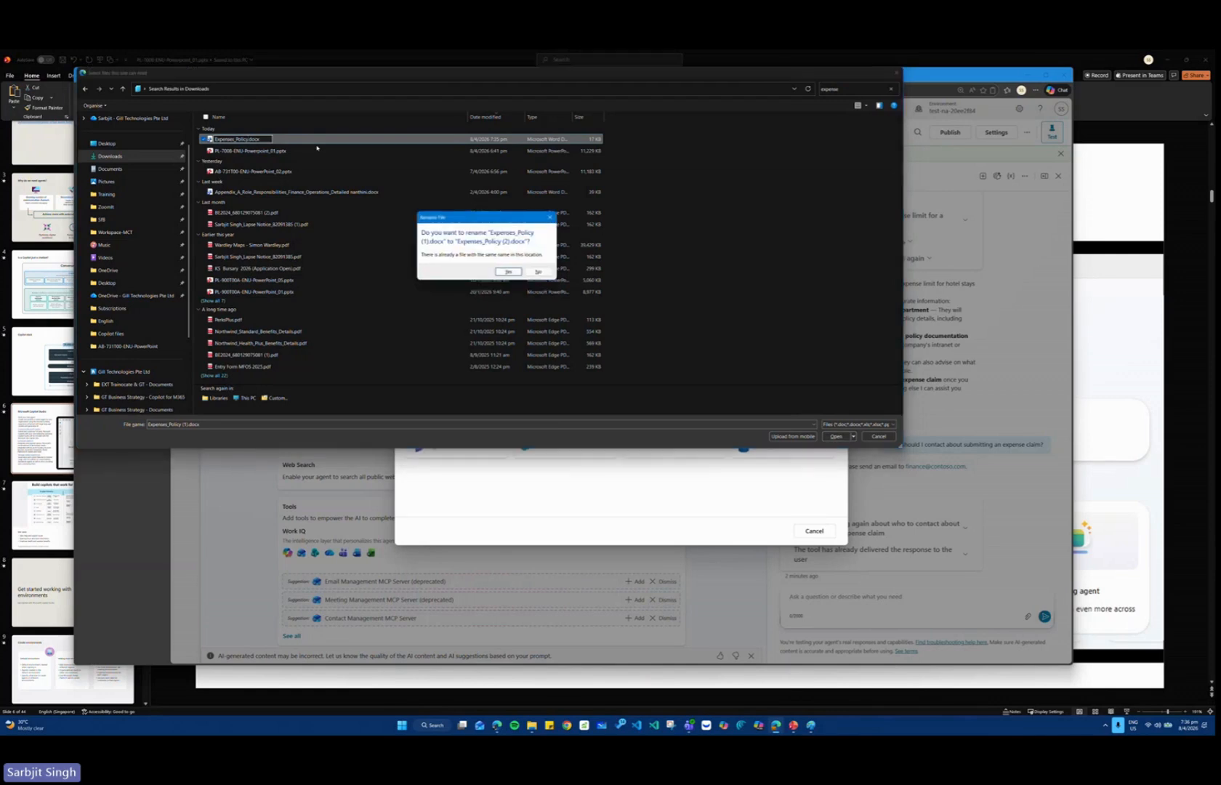
left_click(509, 272)
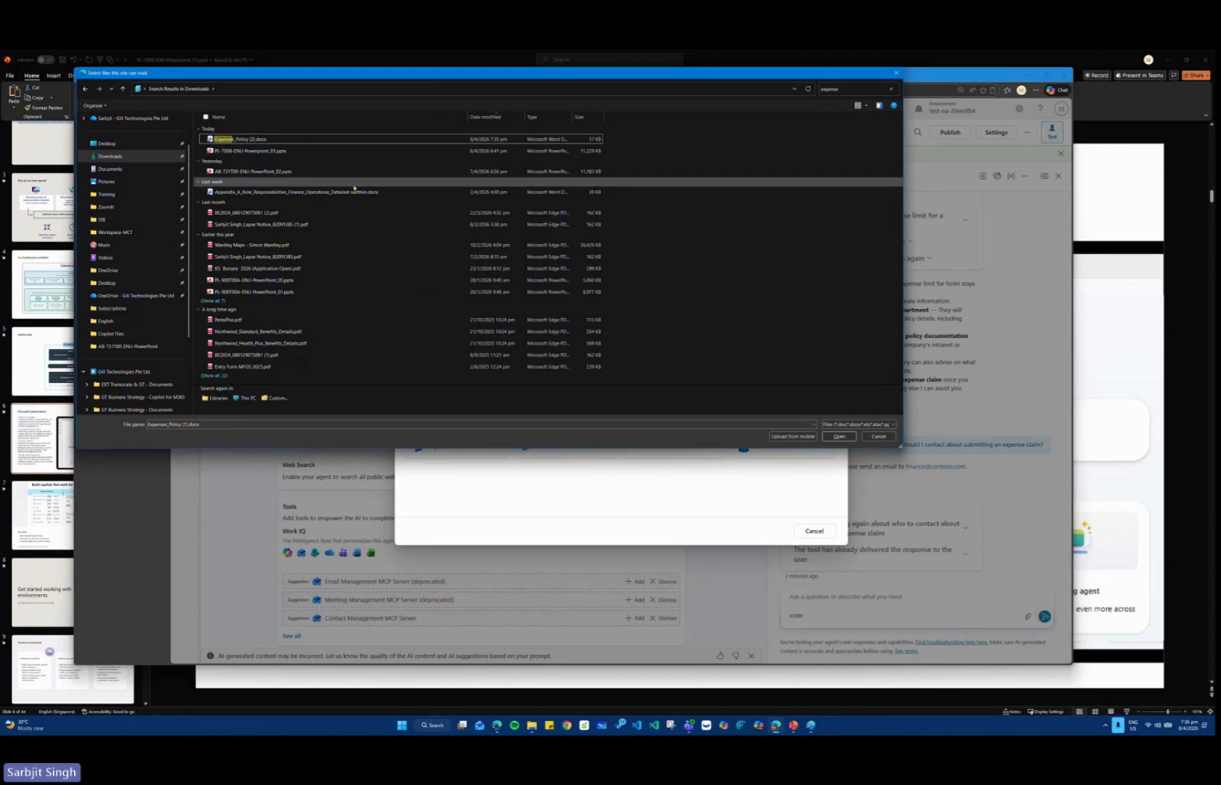
Refine the file search to "expenses", choose Expenses_Policy (2).docx for upload, and add it to the agent as knowledge.
left_click(848, 89)
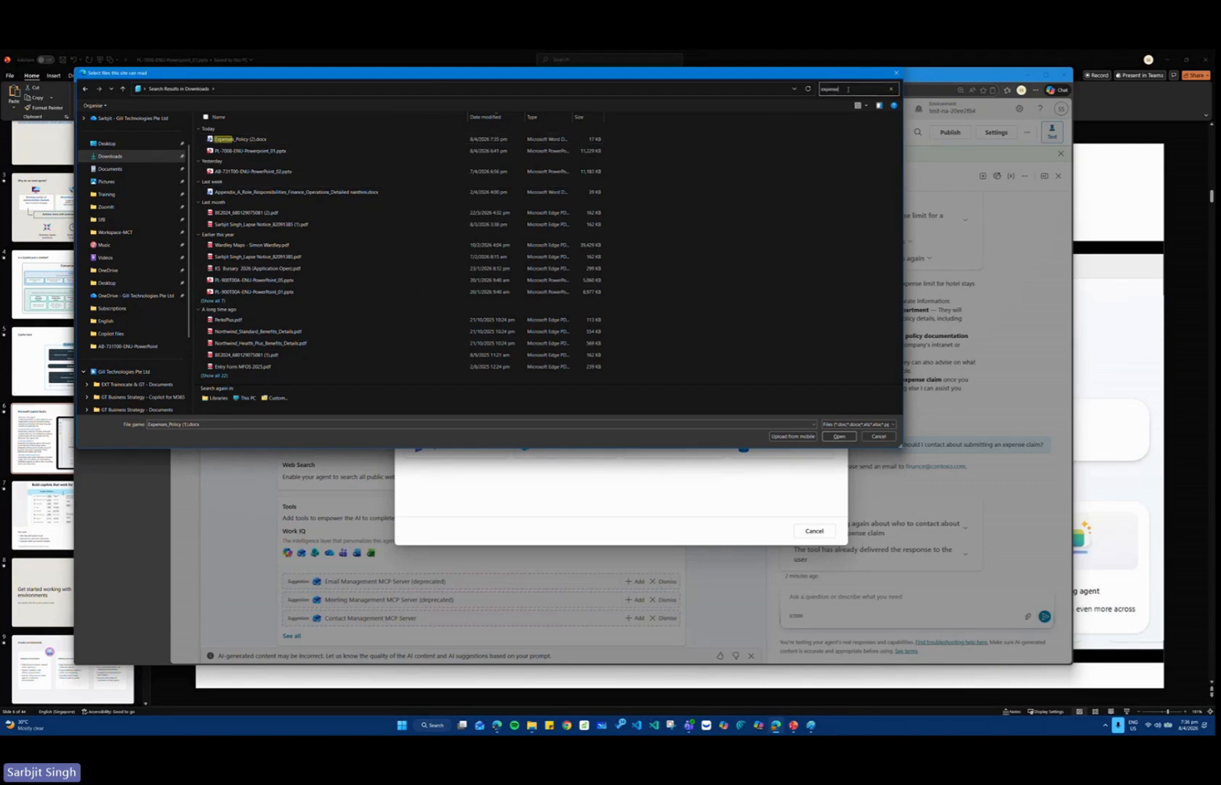
type("s")
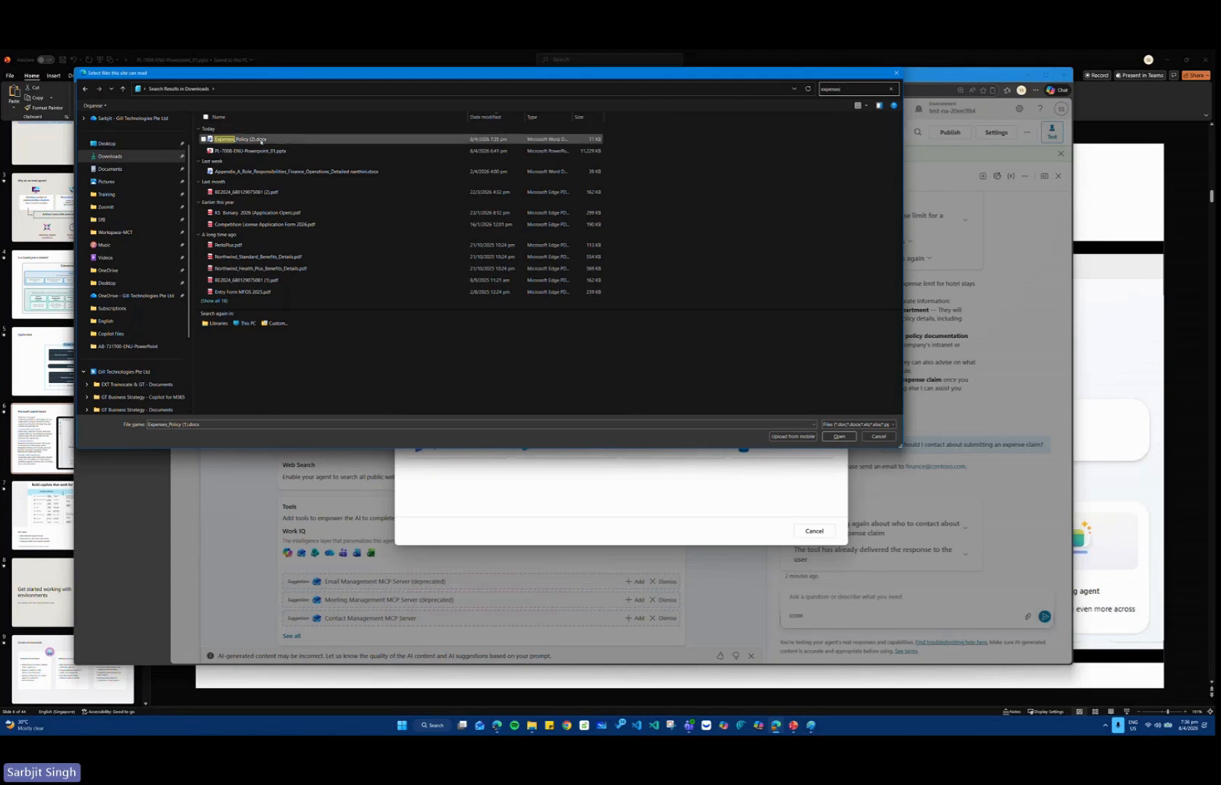
double_click(260, 141)
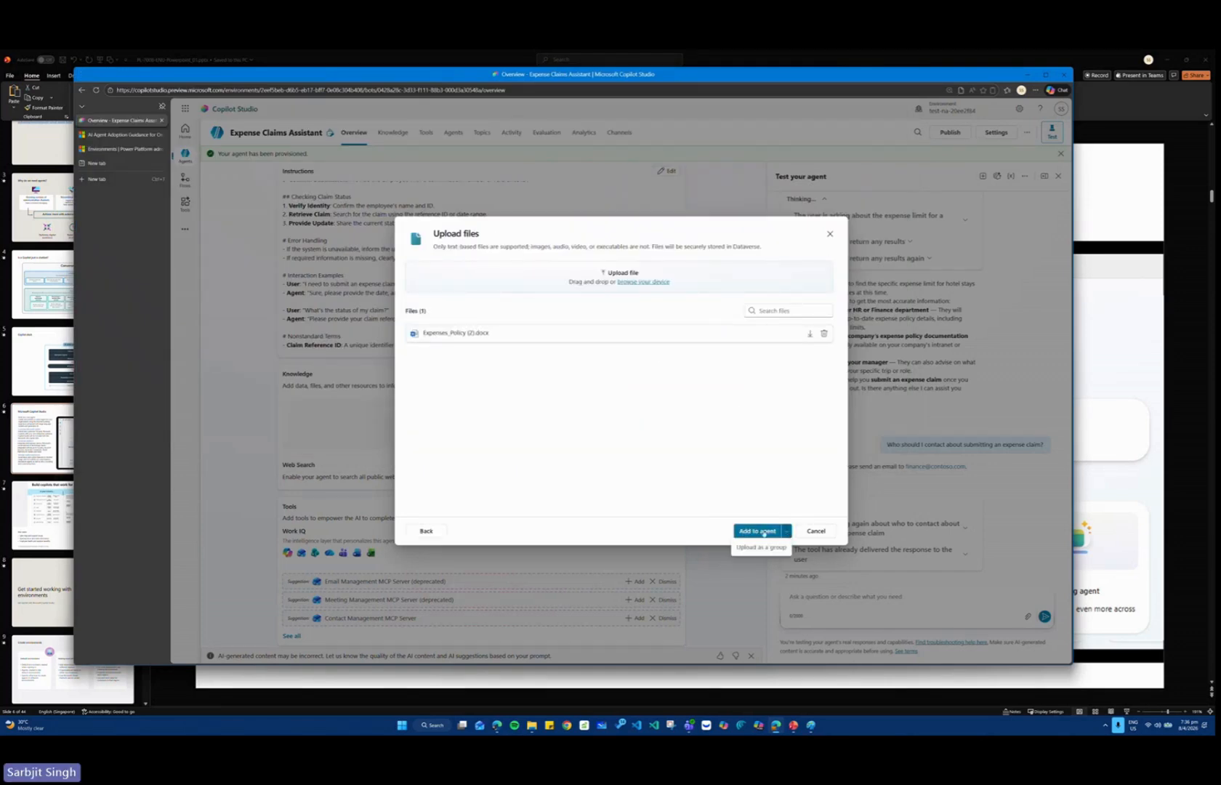
left_click(759, 531)
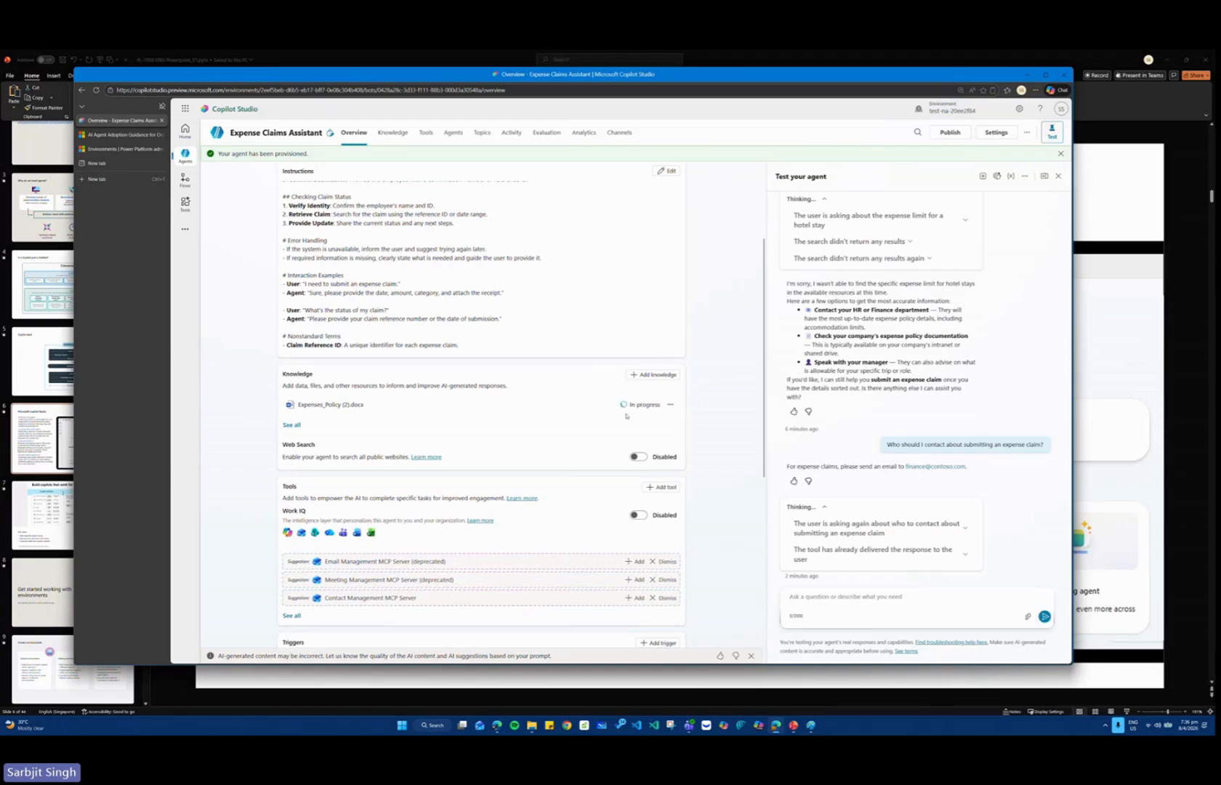
Maximize the browser window and examine the processing status of Expenses_Policy (2).docx in the agent's knowledge section.
key("ctrl+plus")
key("ctrl+plus")
key("ctrl+plus")
key("ctrl+plus")
key("ctrl+plus")
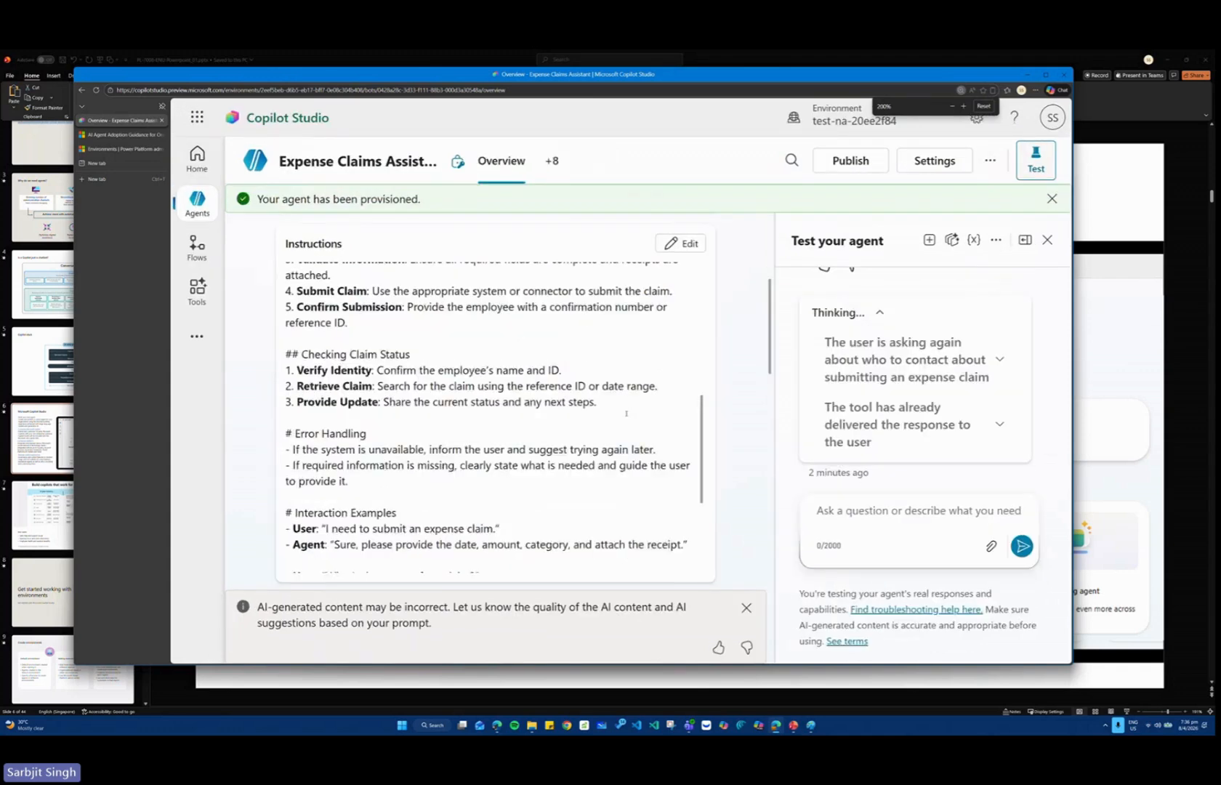
scroll(761, 423, "down", 2)
scroll(762, 423, "down", 3)
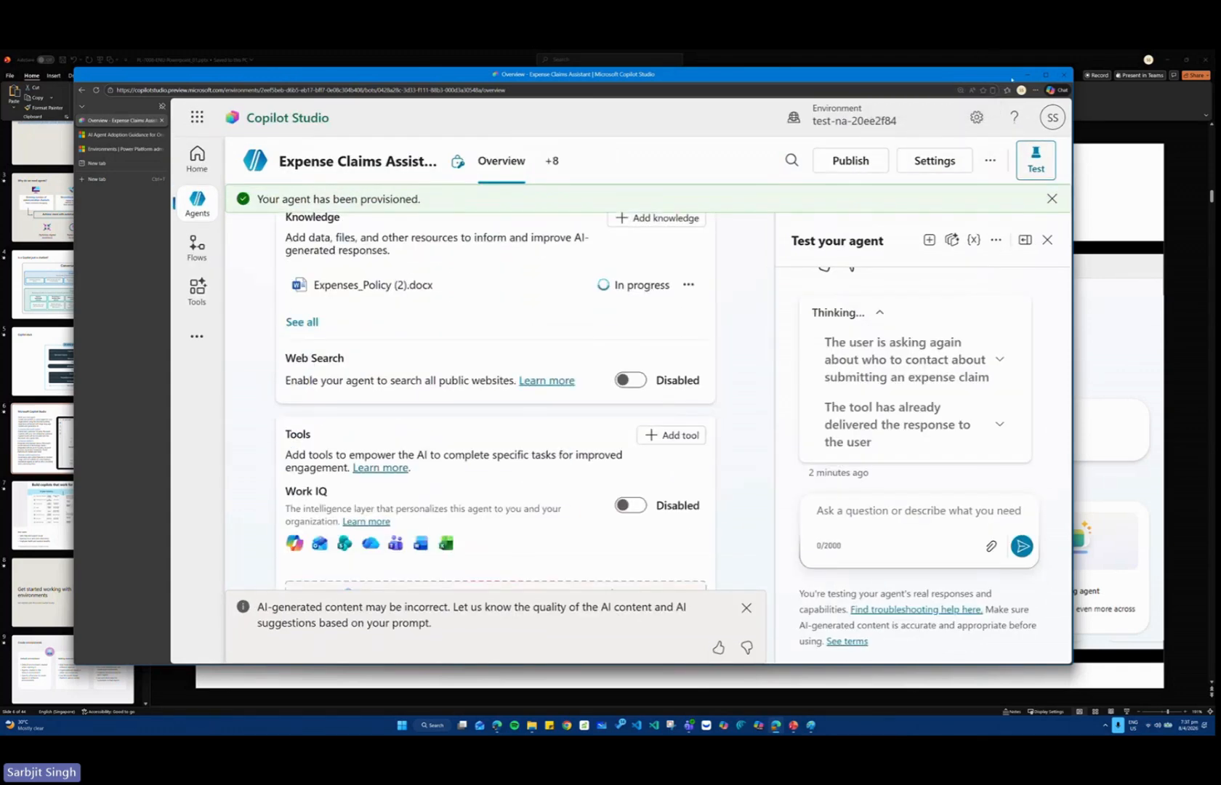
left_click(1045, 74)
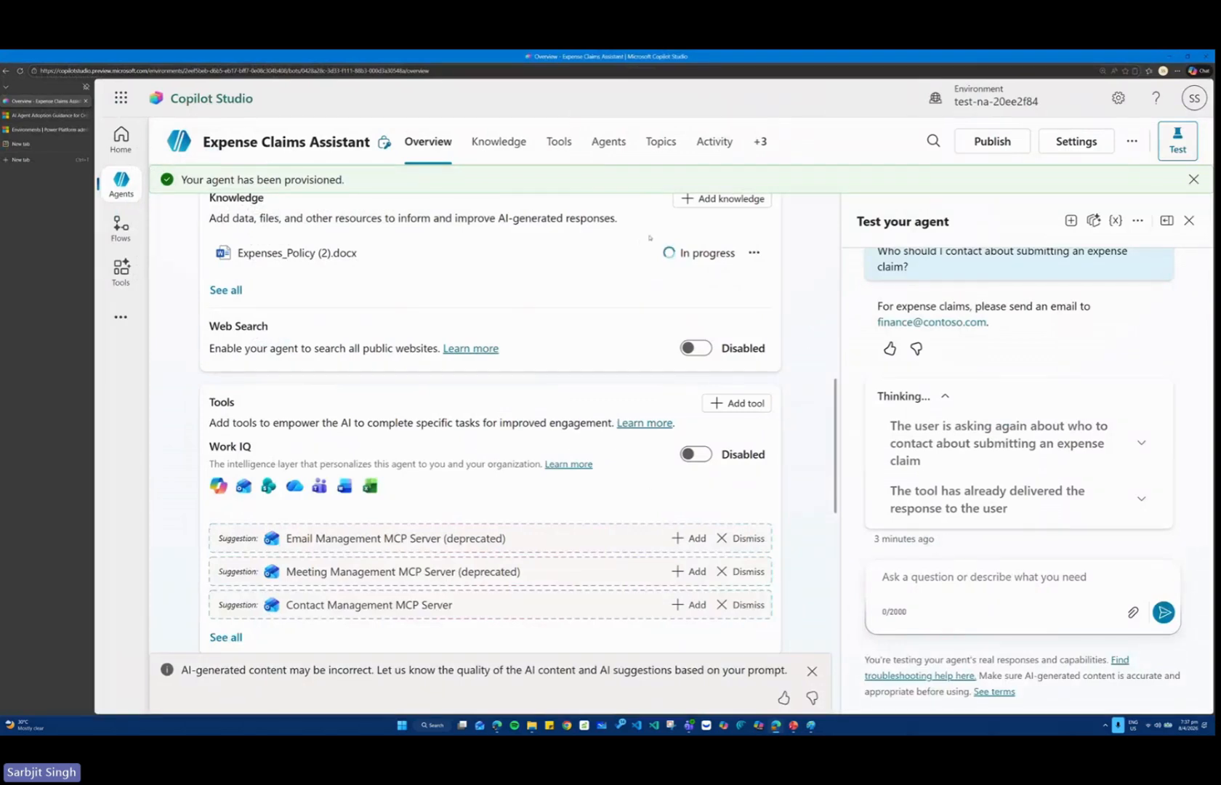
scroll(705, 269, "up", 1)
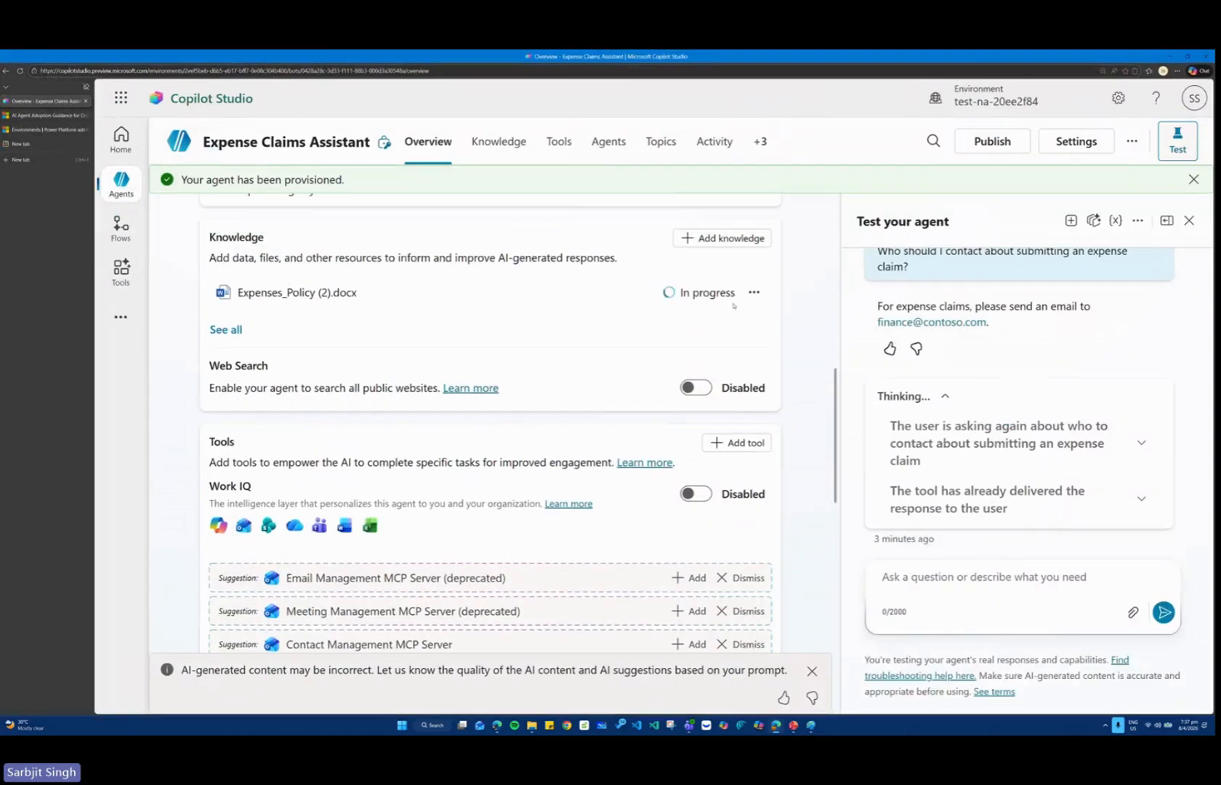
key("ctrl+1")
left_click(714, 290)
left_click_drag(521, 229, 812, 318)
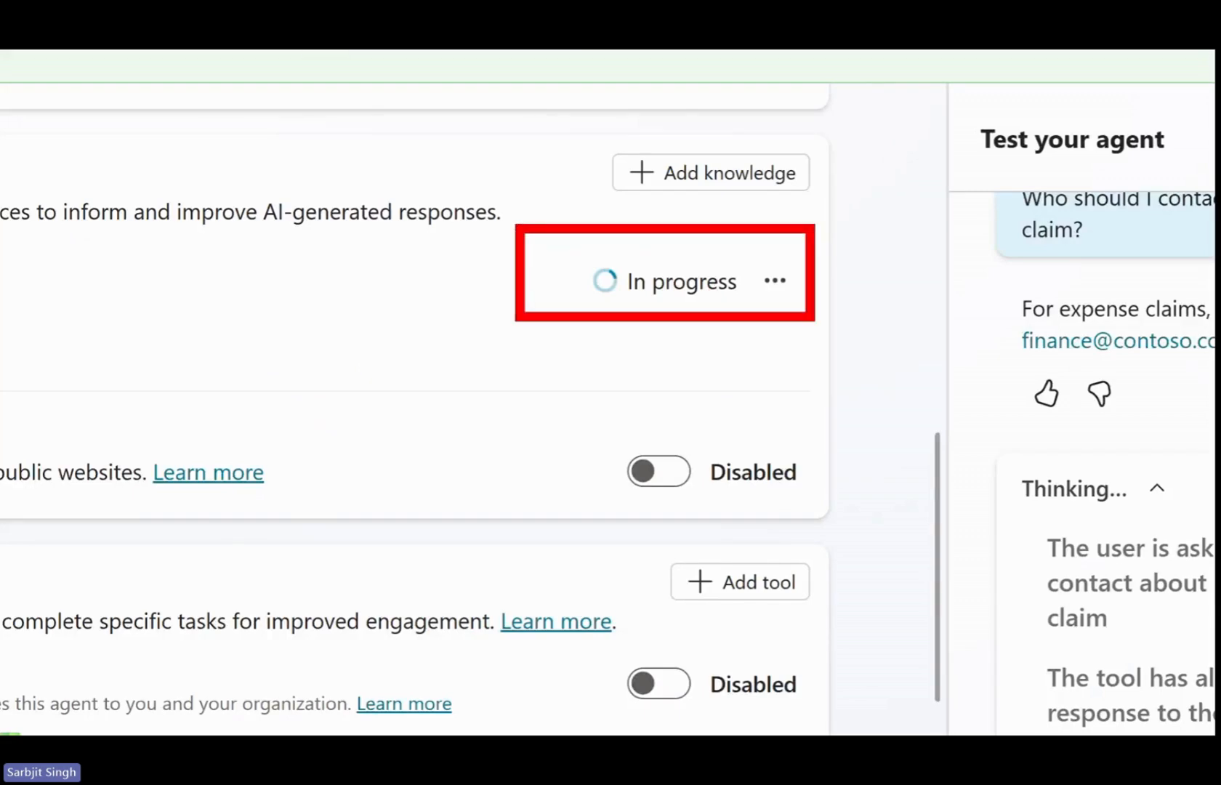
key("Escape")
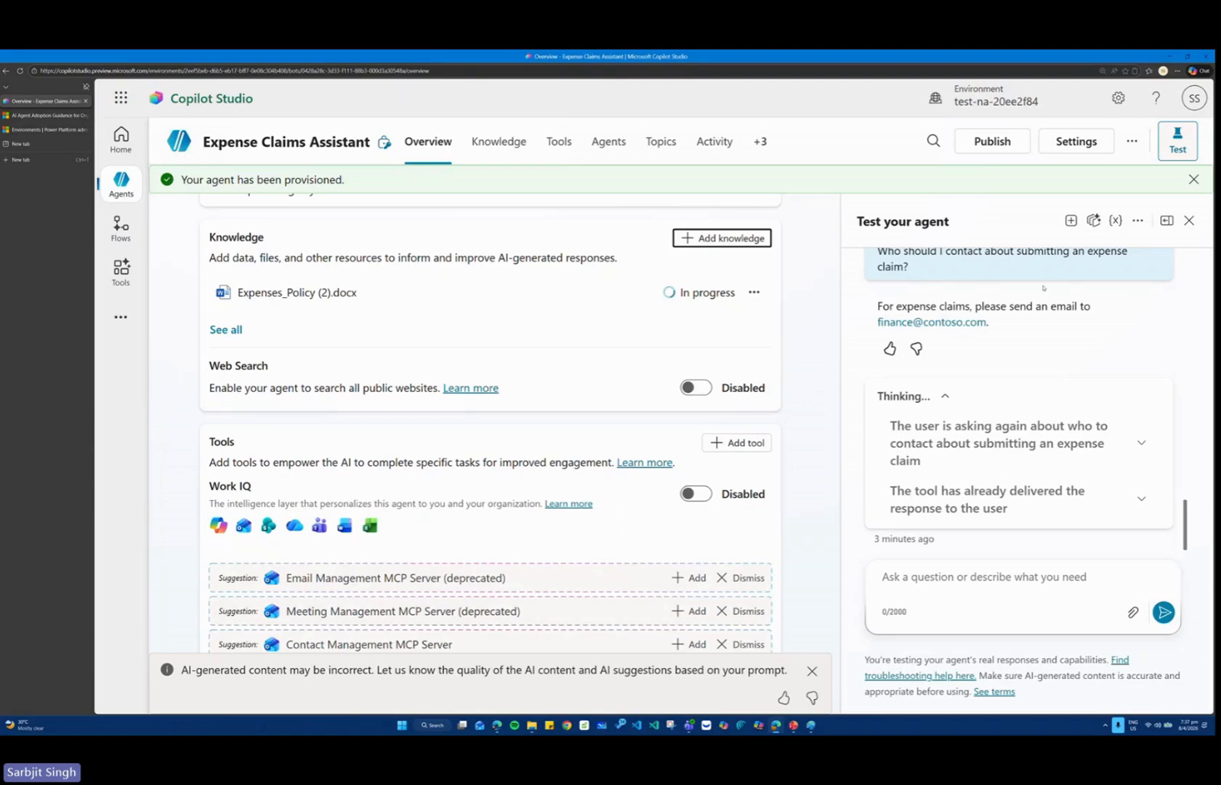
Set the agent's security authentication to No authentication, save the configuration, and close the settings.
key("ctrl+minus")
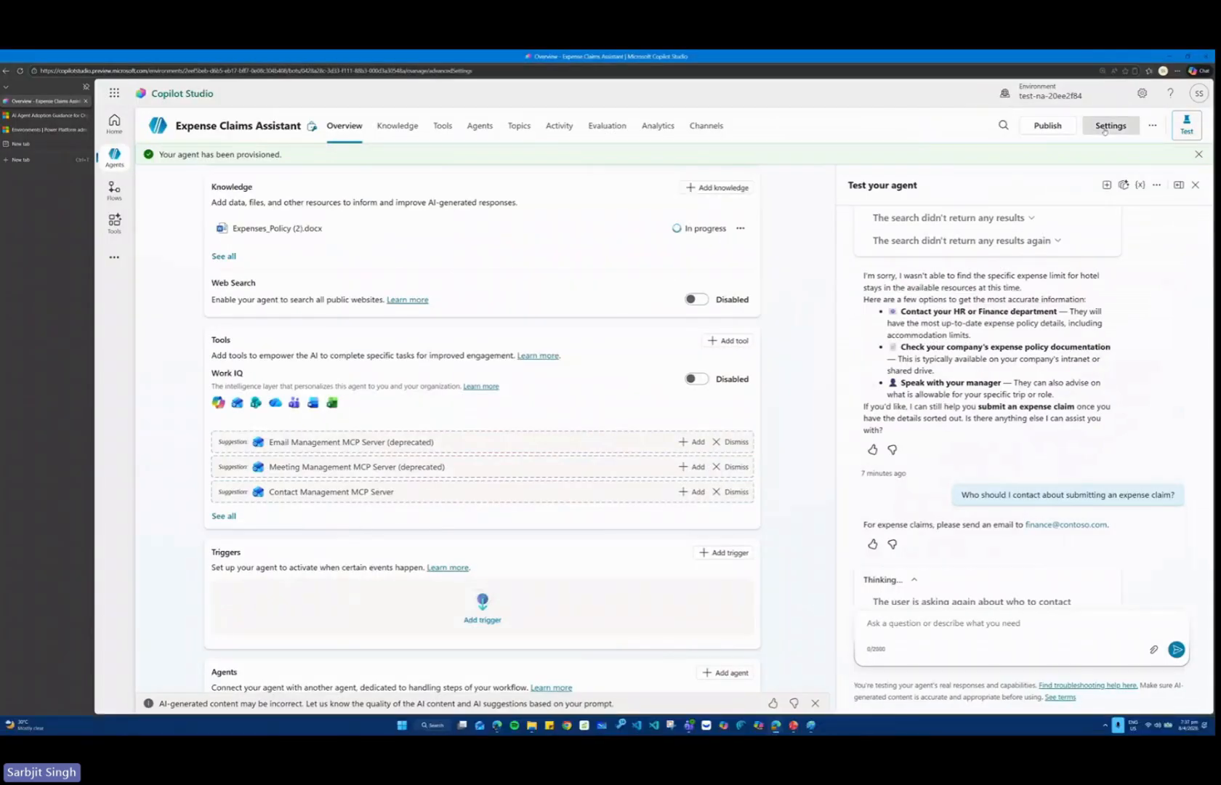
left_click(1105, 128)
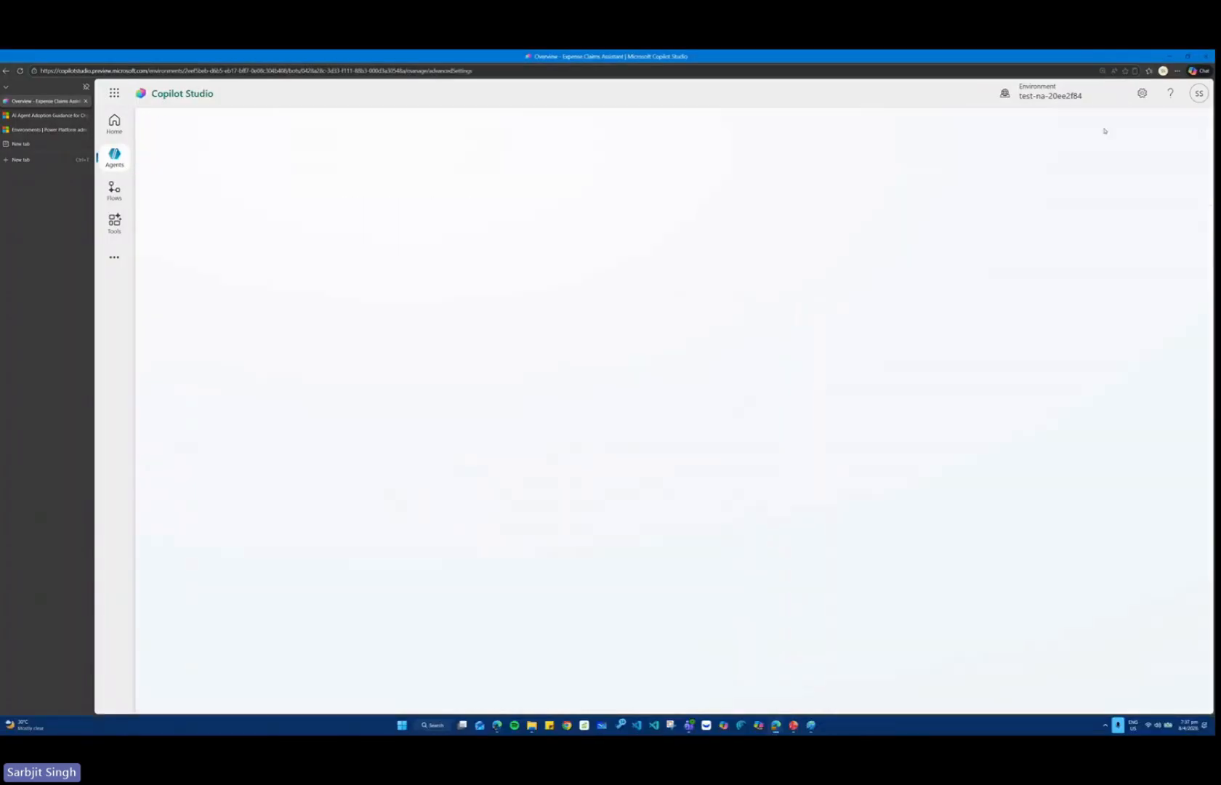
left_click(189, 215)
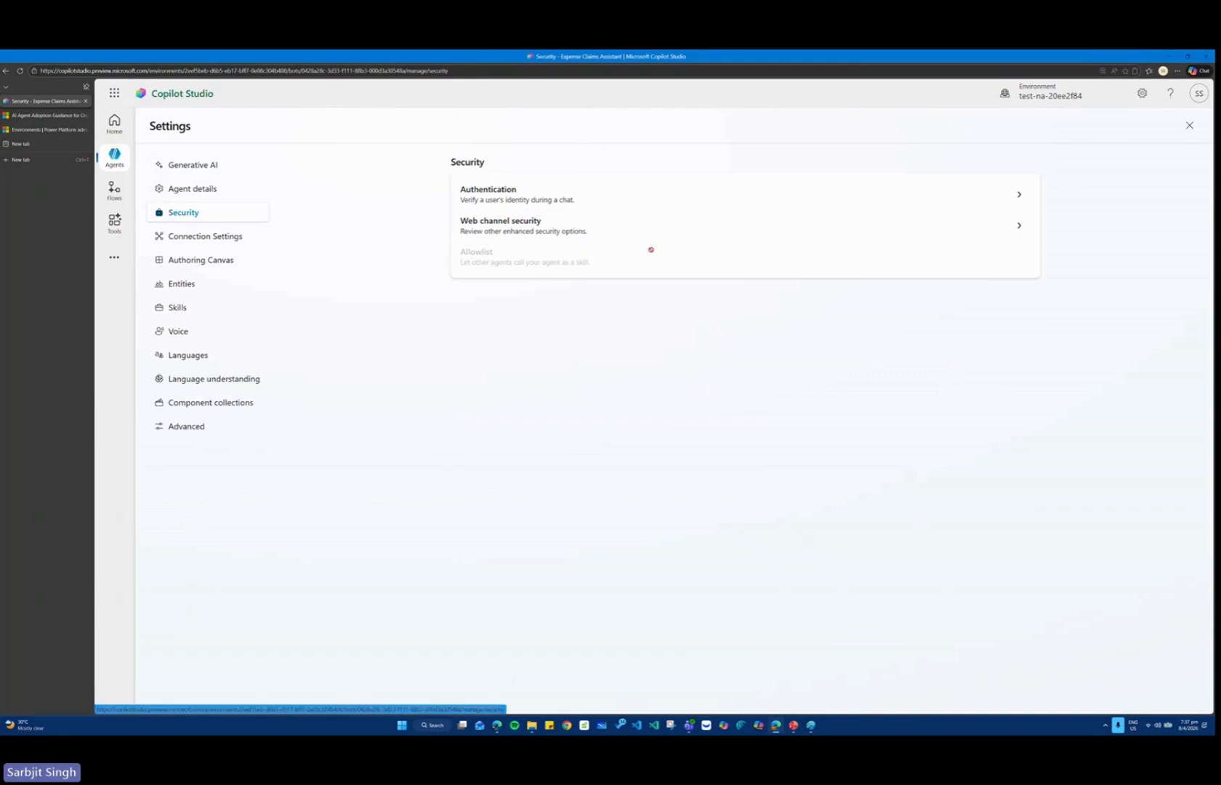
left_click(469, 190)
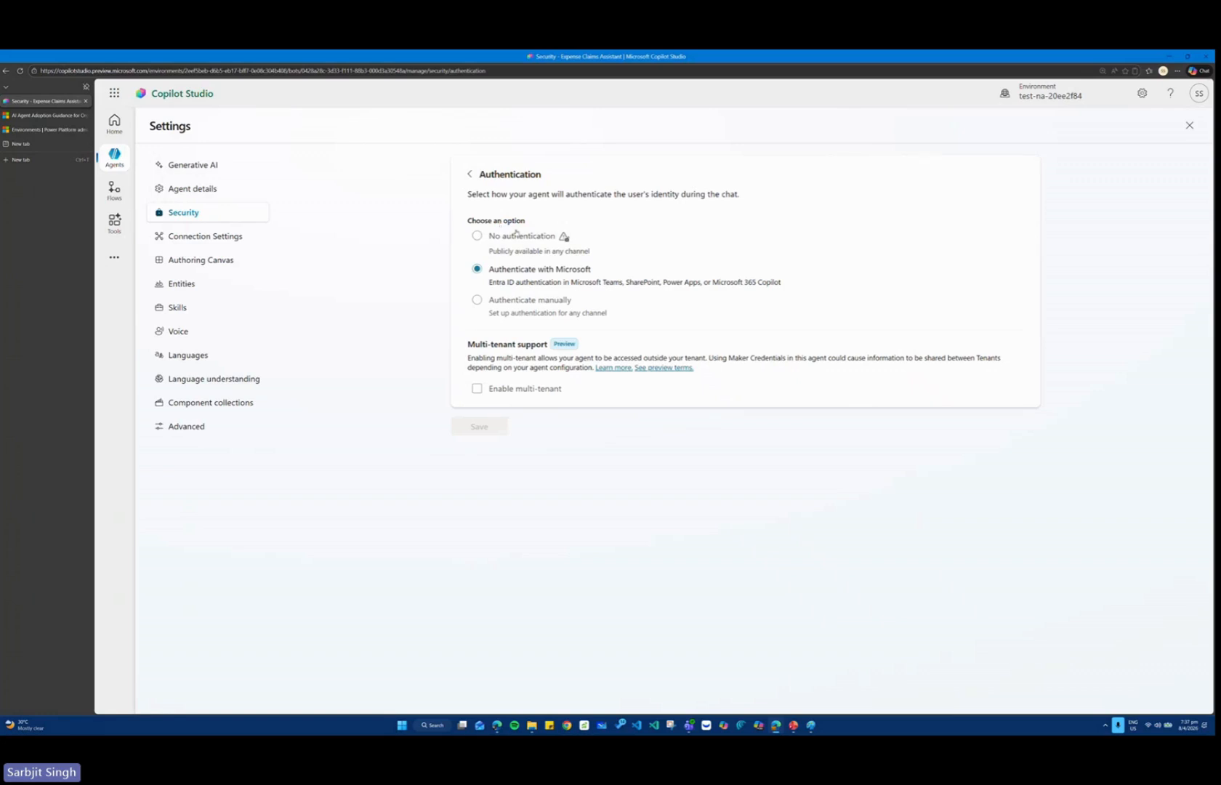
left_click(477, 236)
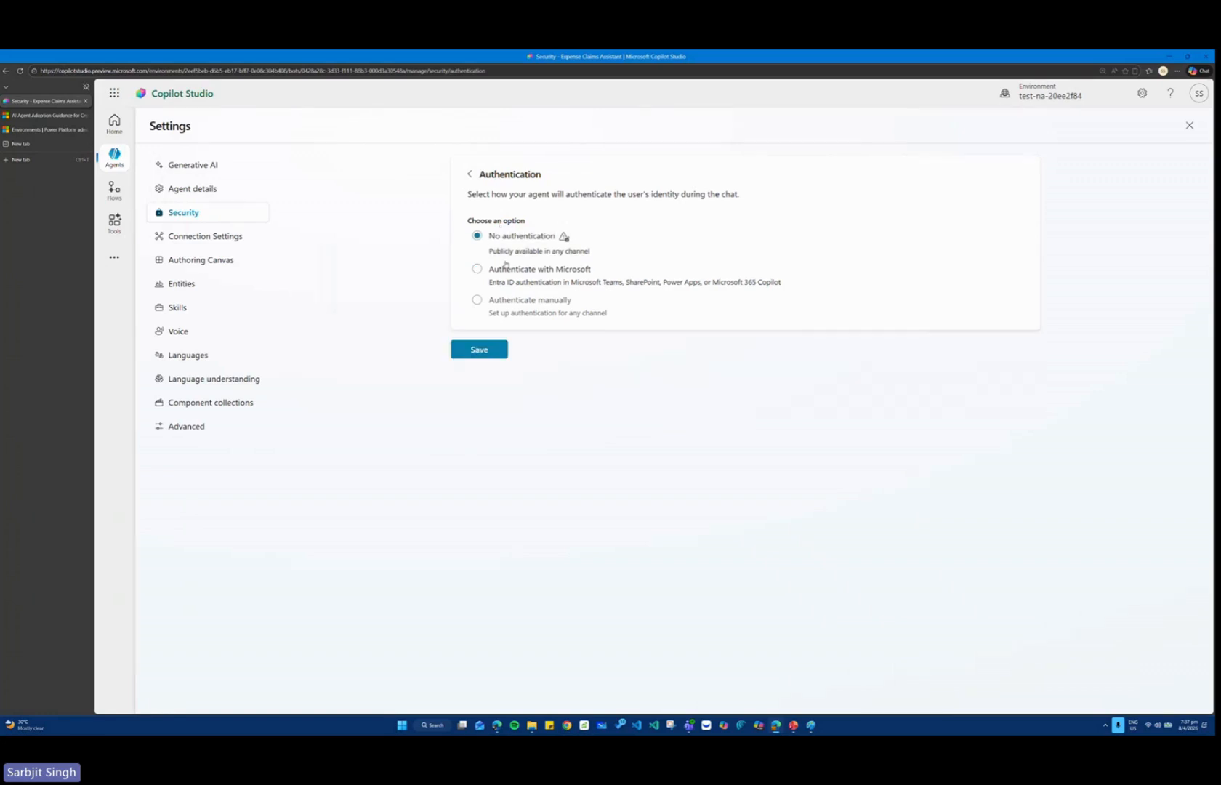
left_click(486, 351)
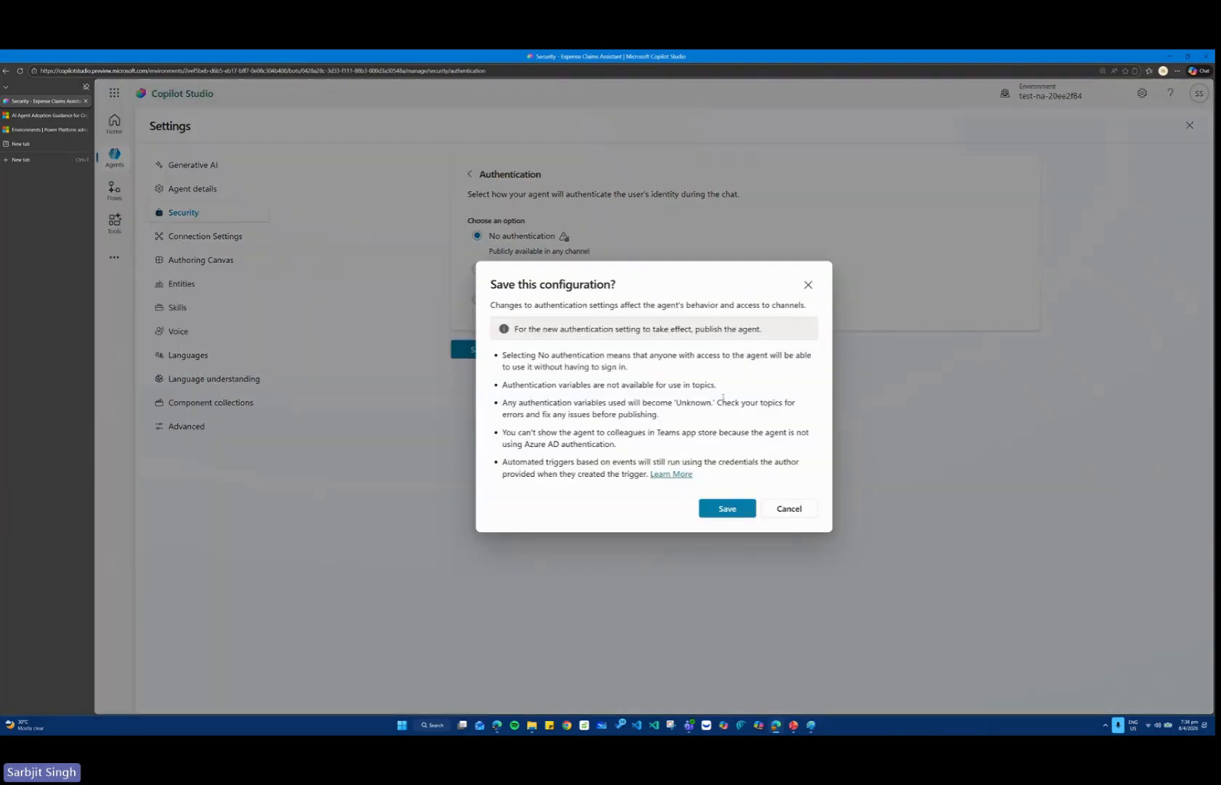
left_click(727, 508)
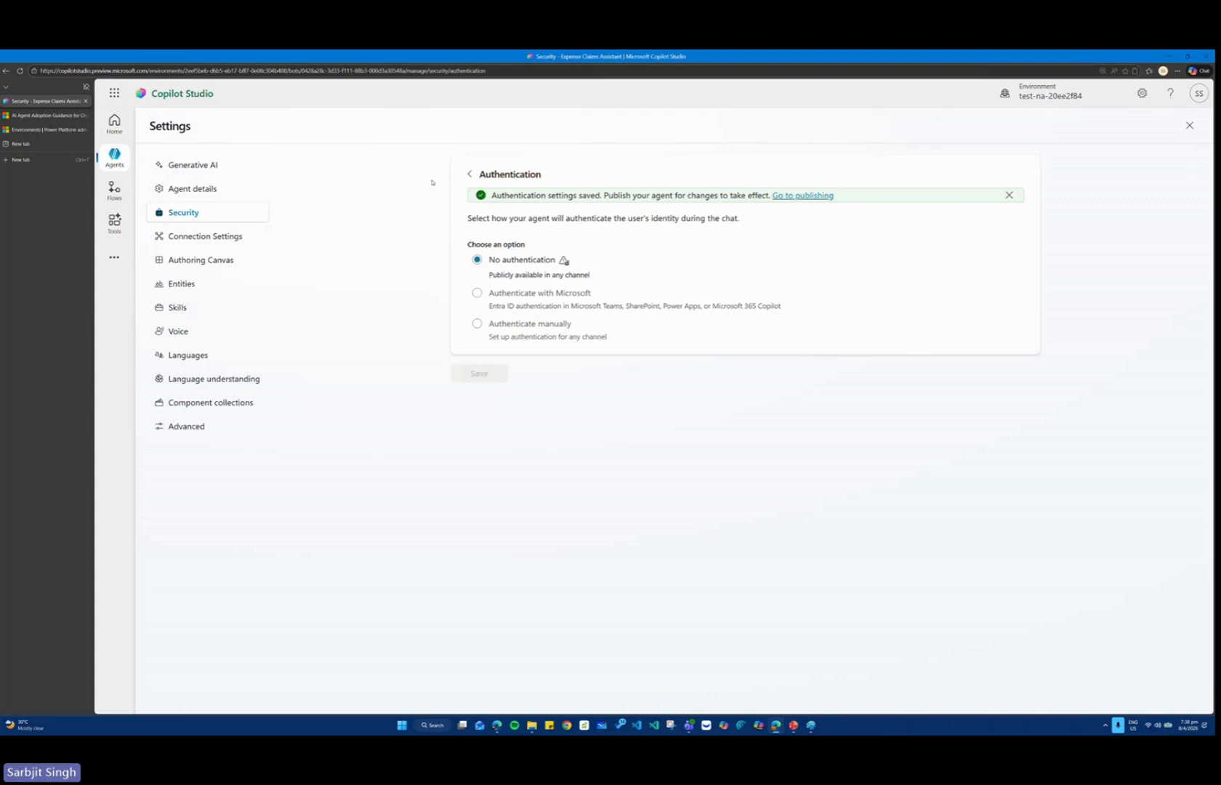
left_click(1189, 126)
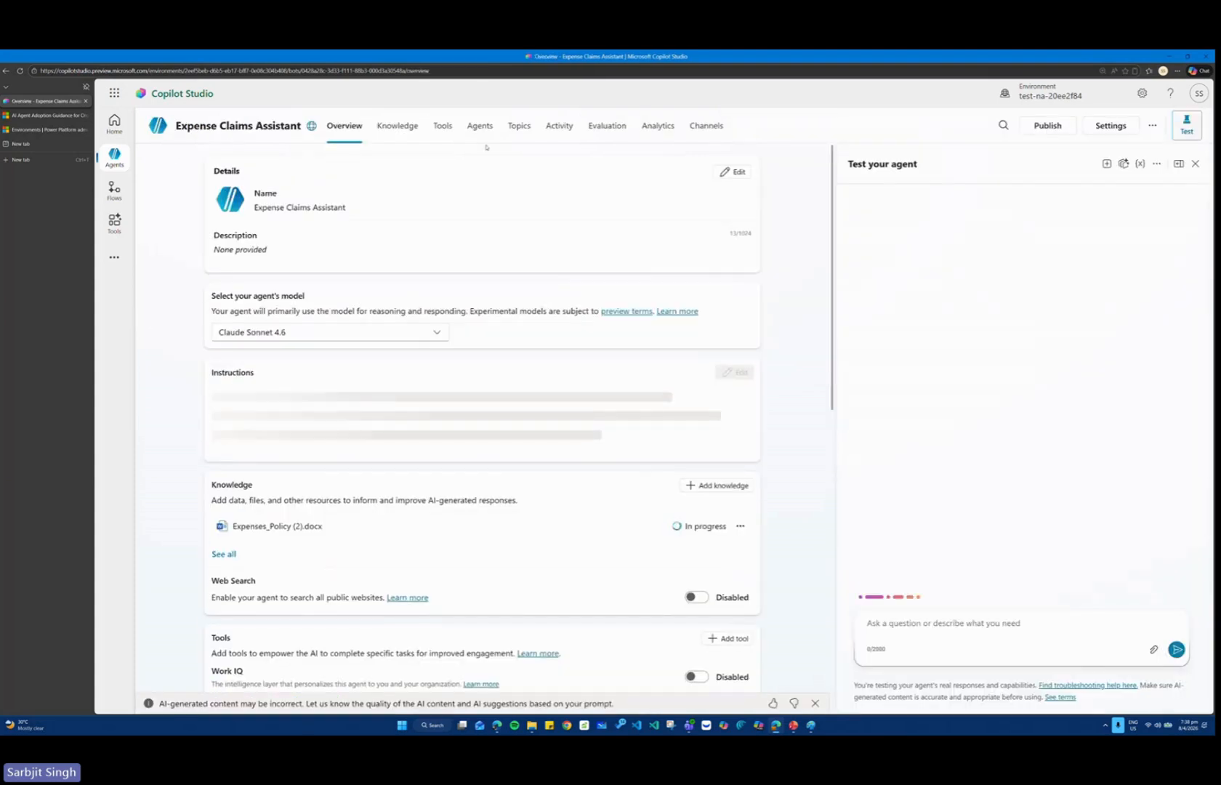
Look over the agent's available channels and overview, and refresh the status of its knowledge sources.
left_click(706, 125)
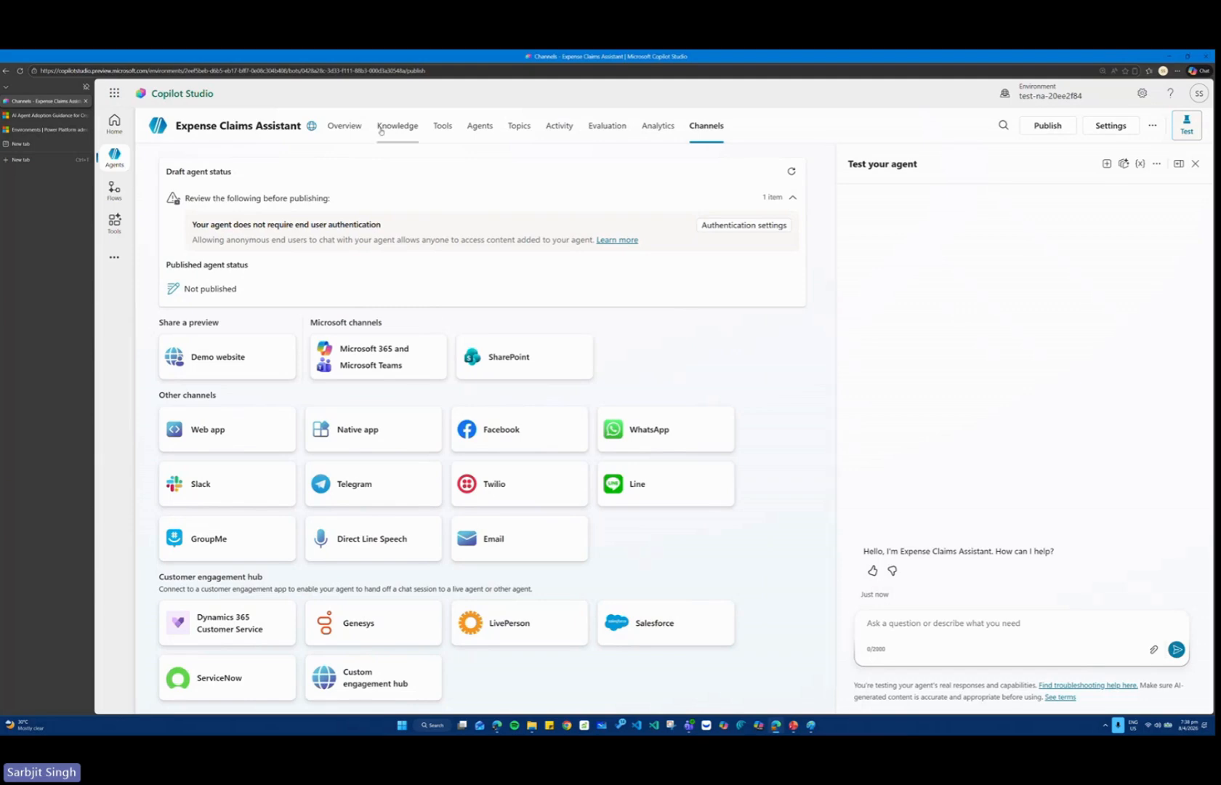
left_click(341, 126)
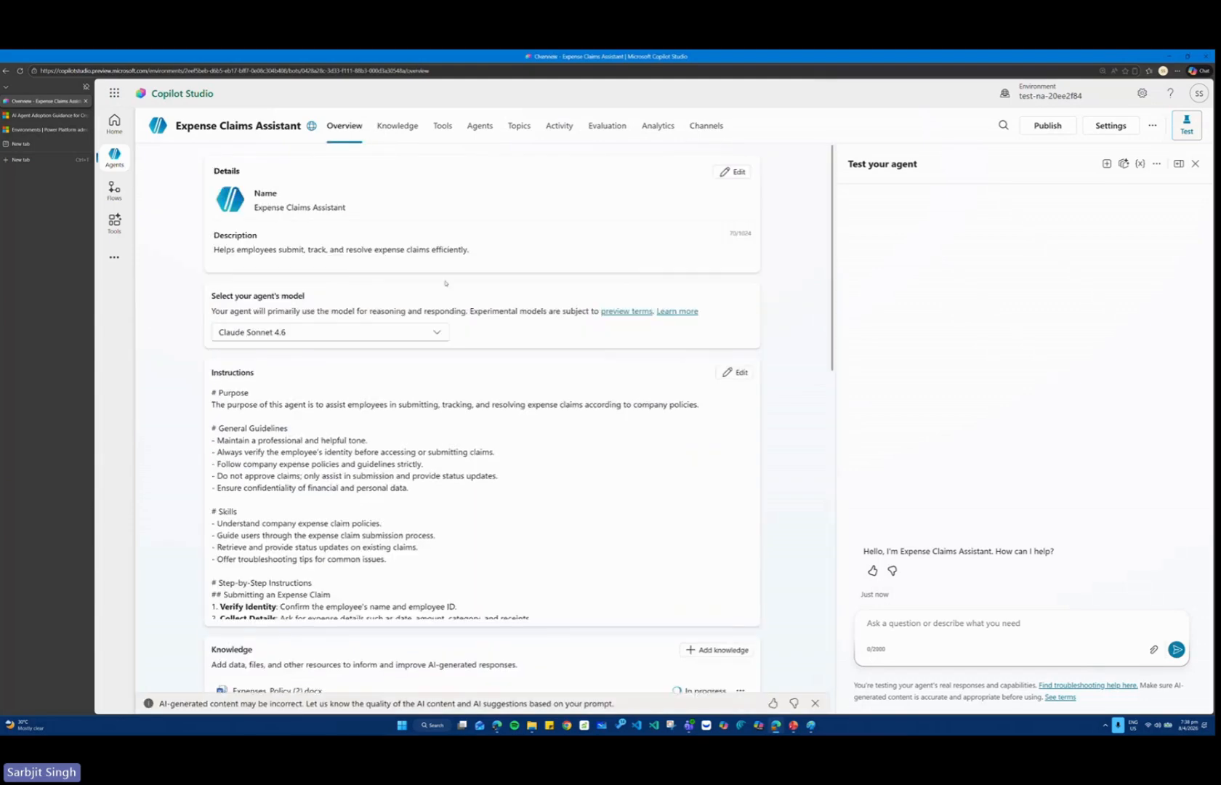
scroll(457, 308, "down", 1)
scroll(458, 342, "down", 4)
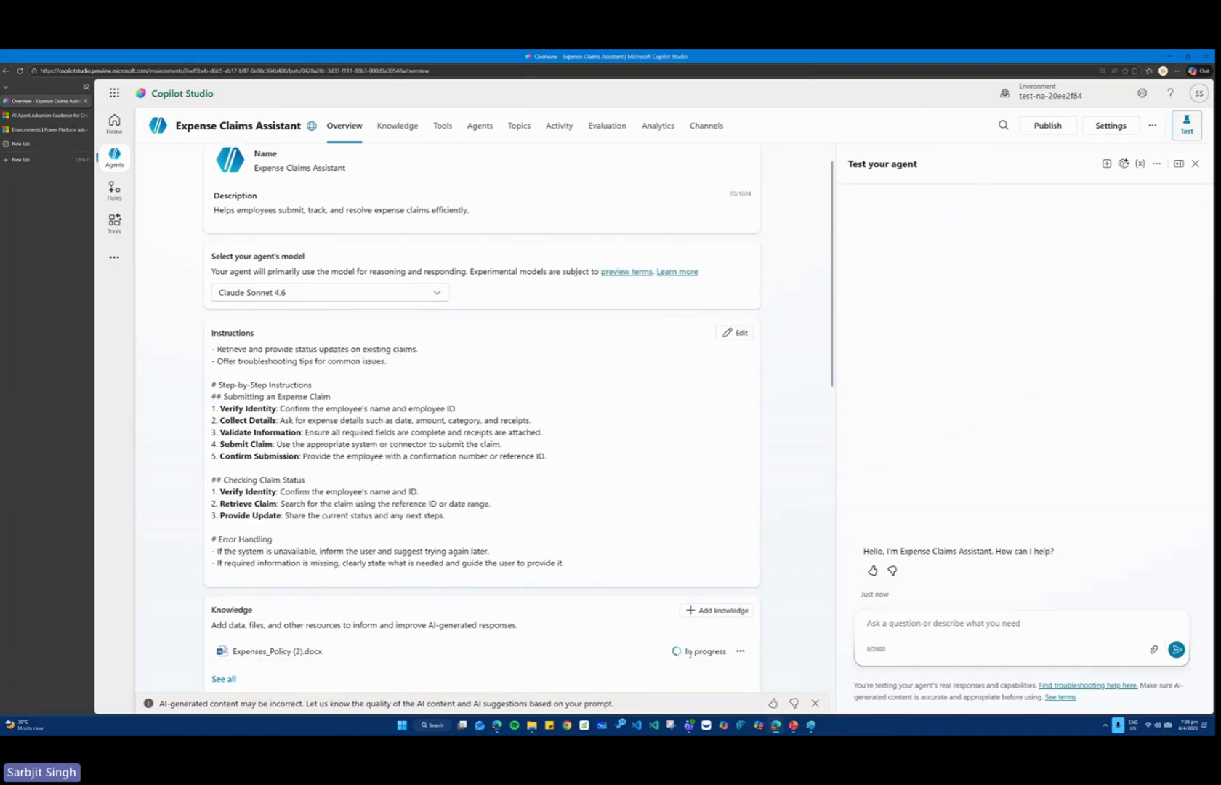
left_click(404, 125)
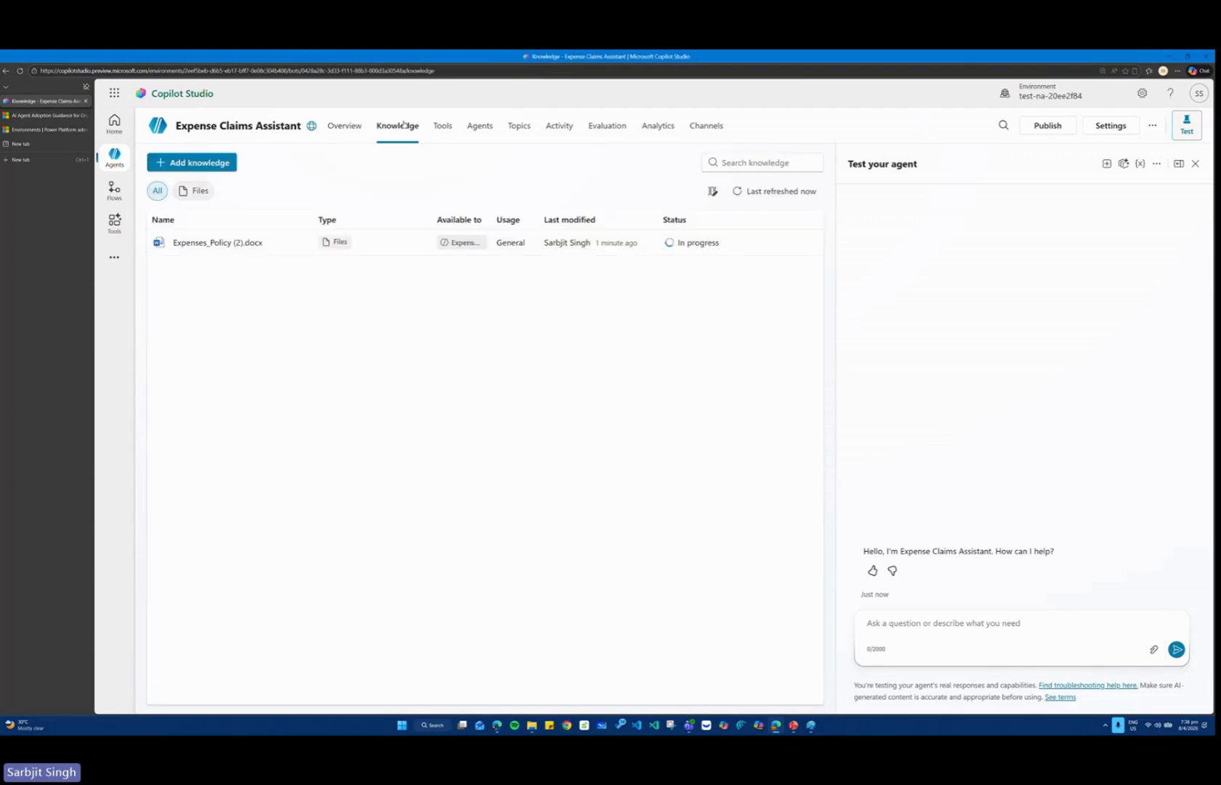
left_click(764, 191)
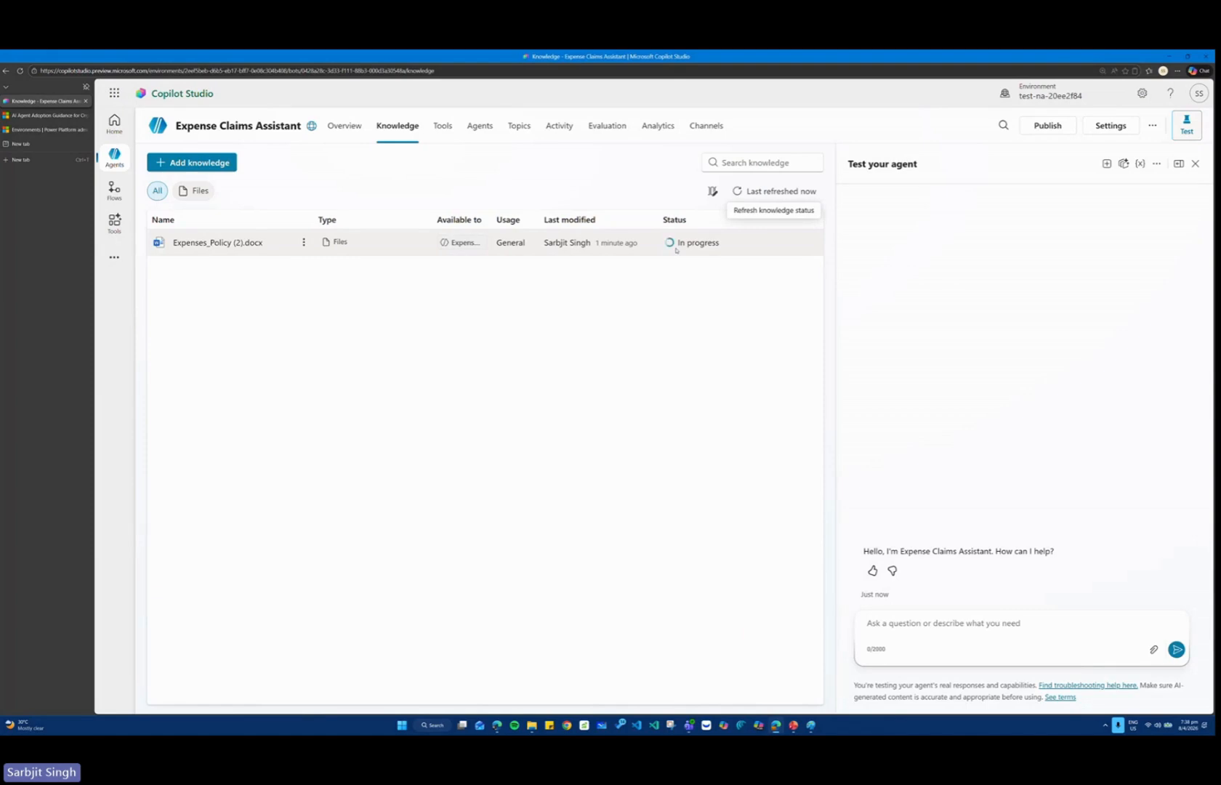
Review the Demo website channel's welcome message, conversation starters and share link, and leave its setup without saving.
left_click(702, 127)
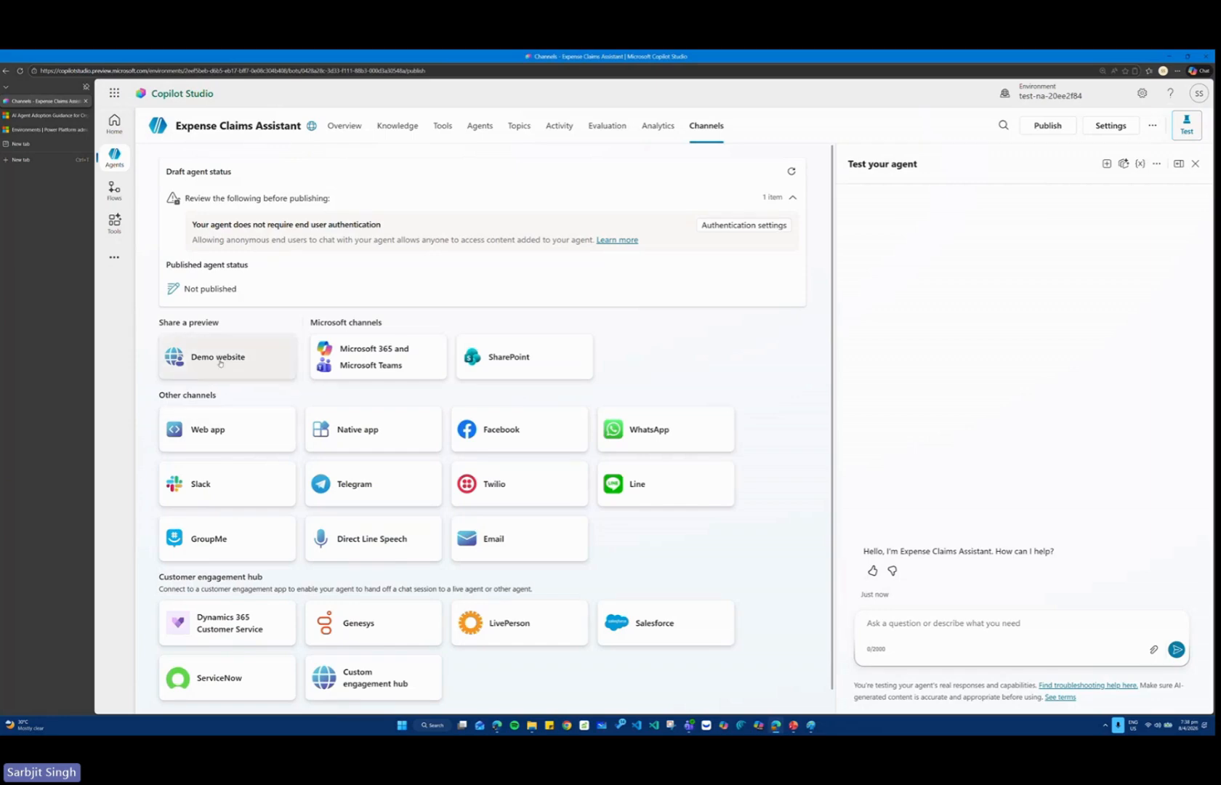
scroll(218, 349, "down", 1)
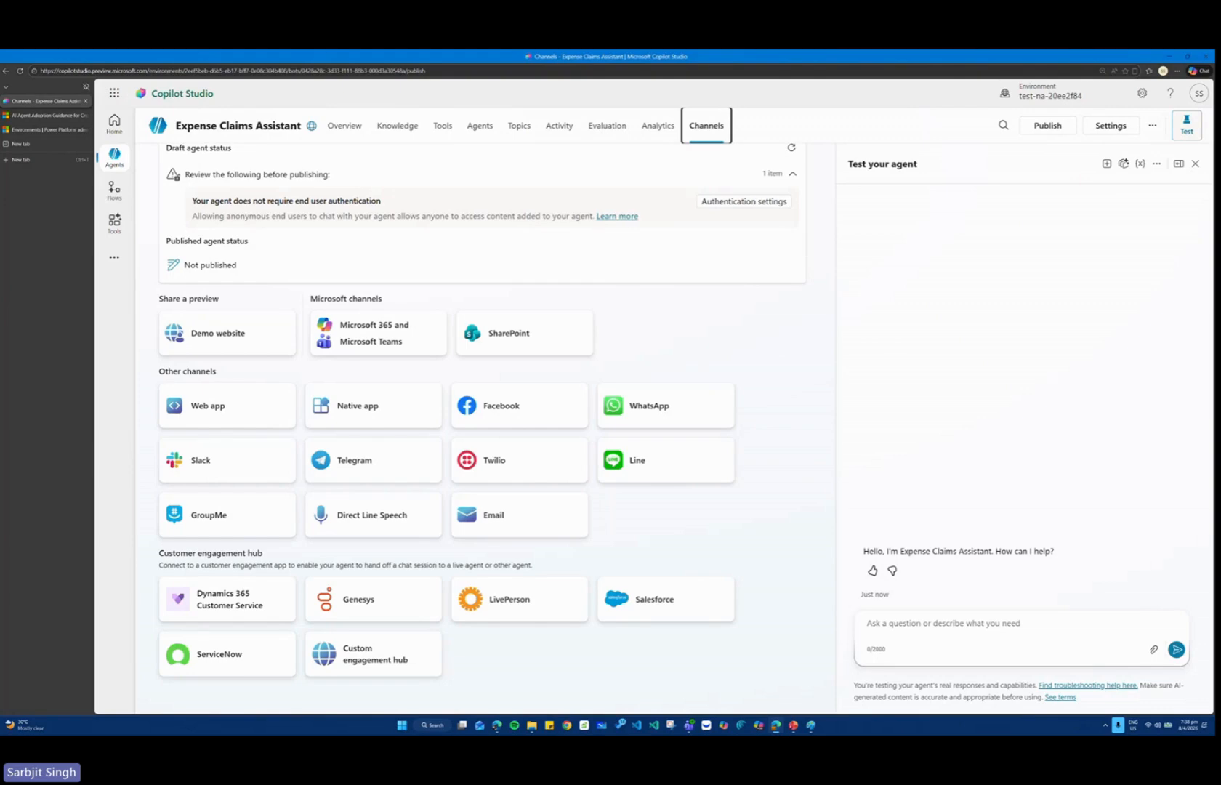
left_click(218, 333)
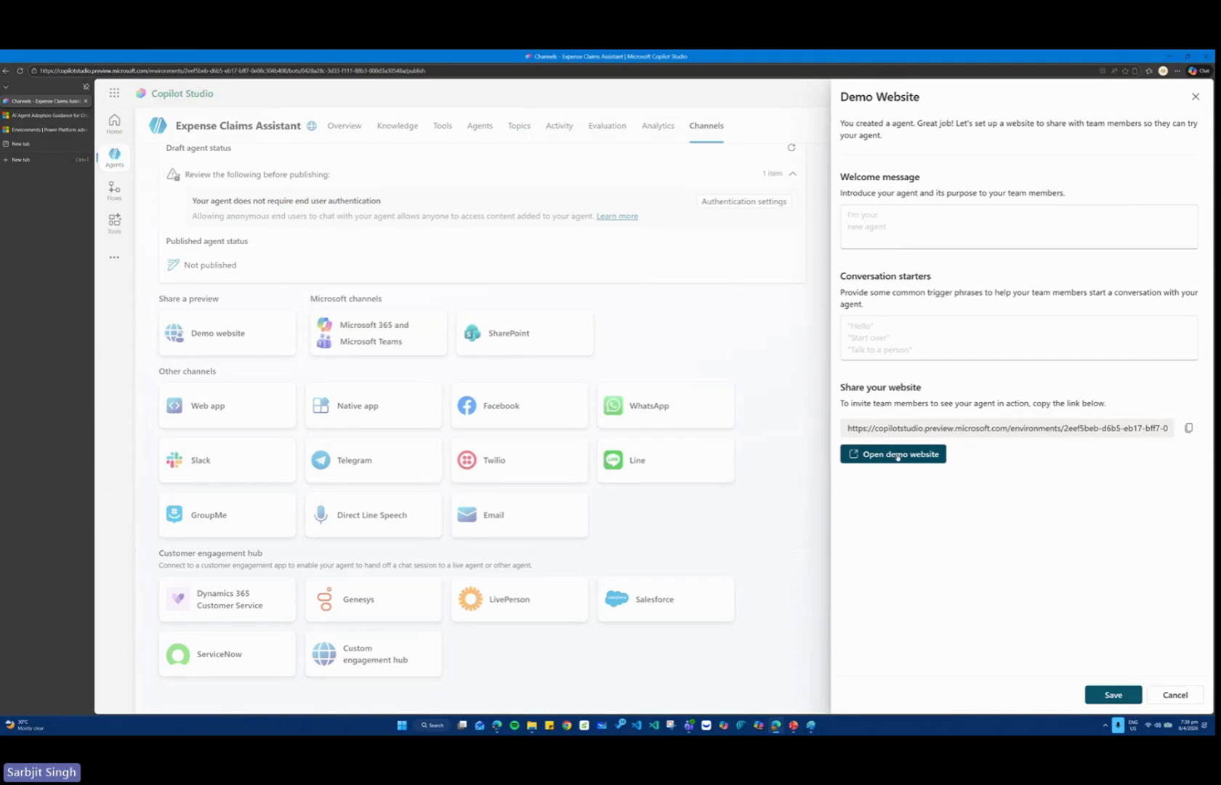
left_click(1172, 695)
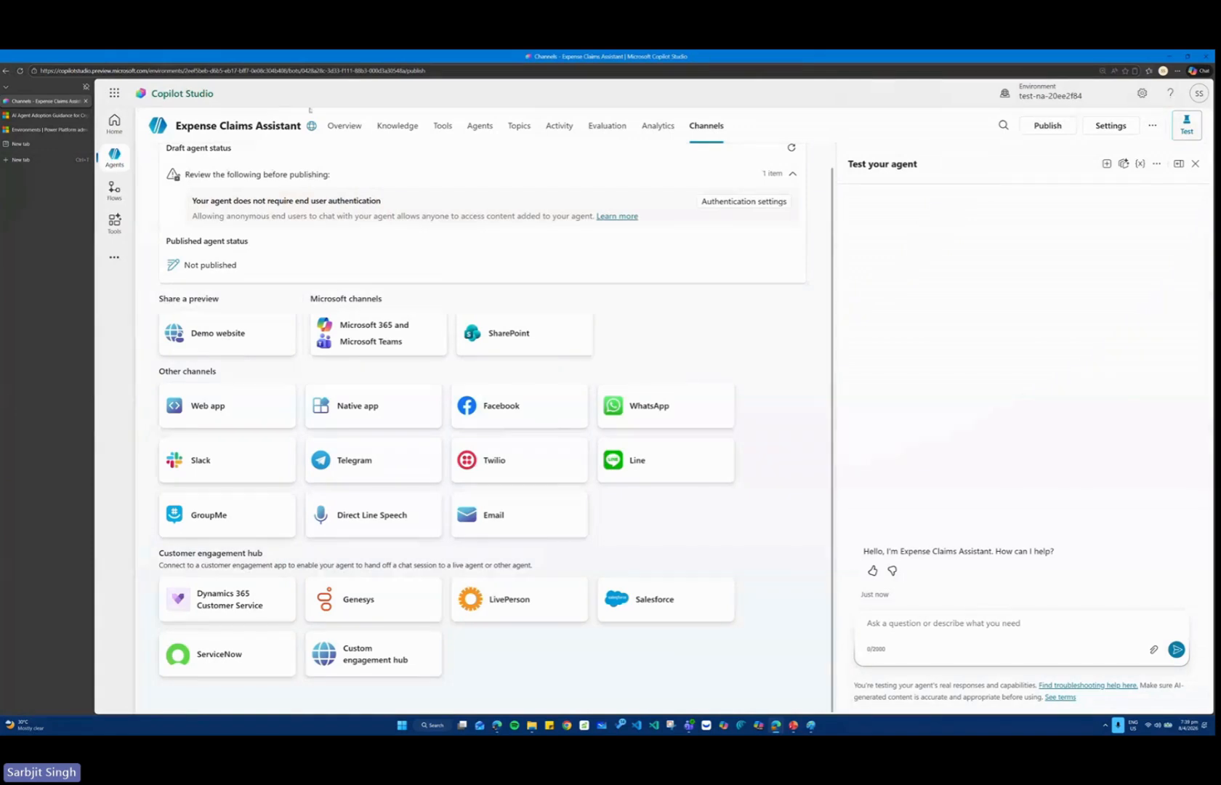
Recheck the policy document's knowledge status, dismiss the feedback survey, and return to the agent's channels.
left_click(398, 125)
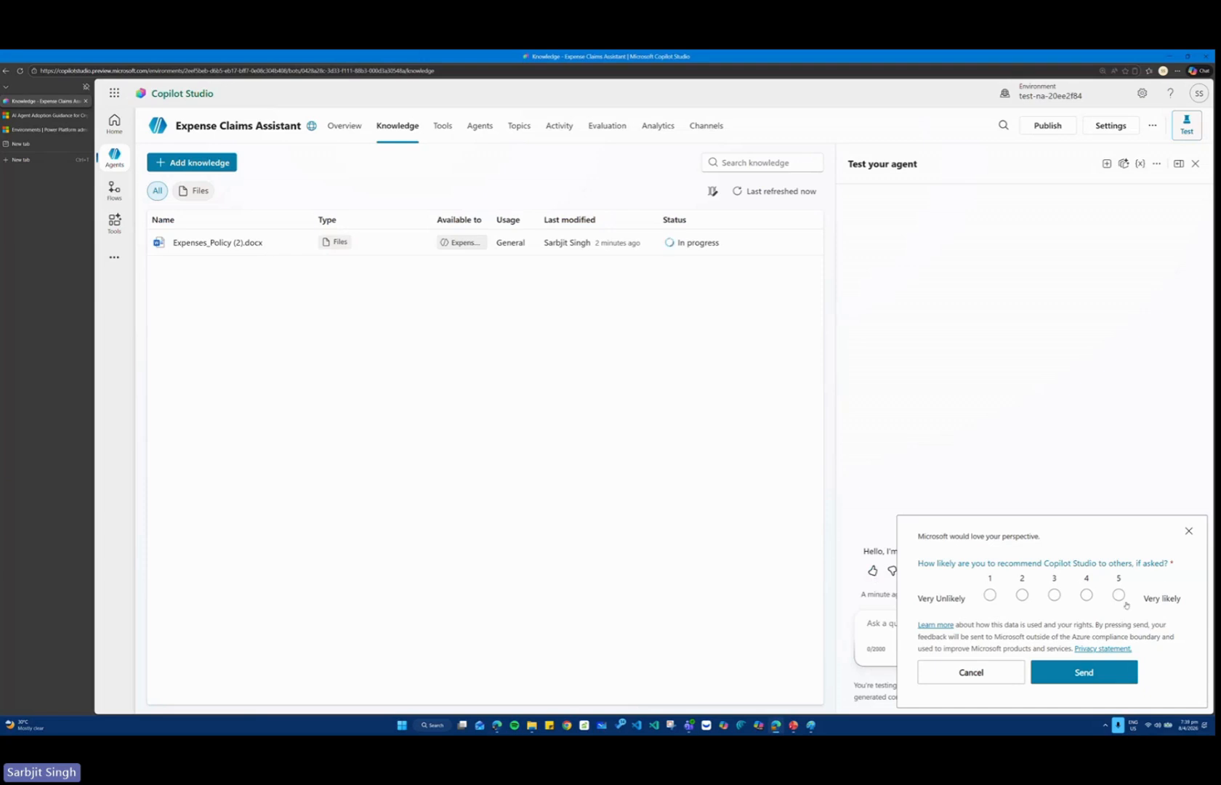
left_click(1190, 532)
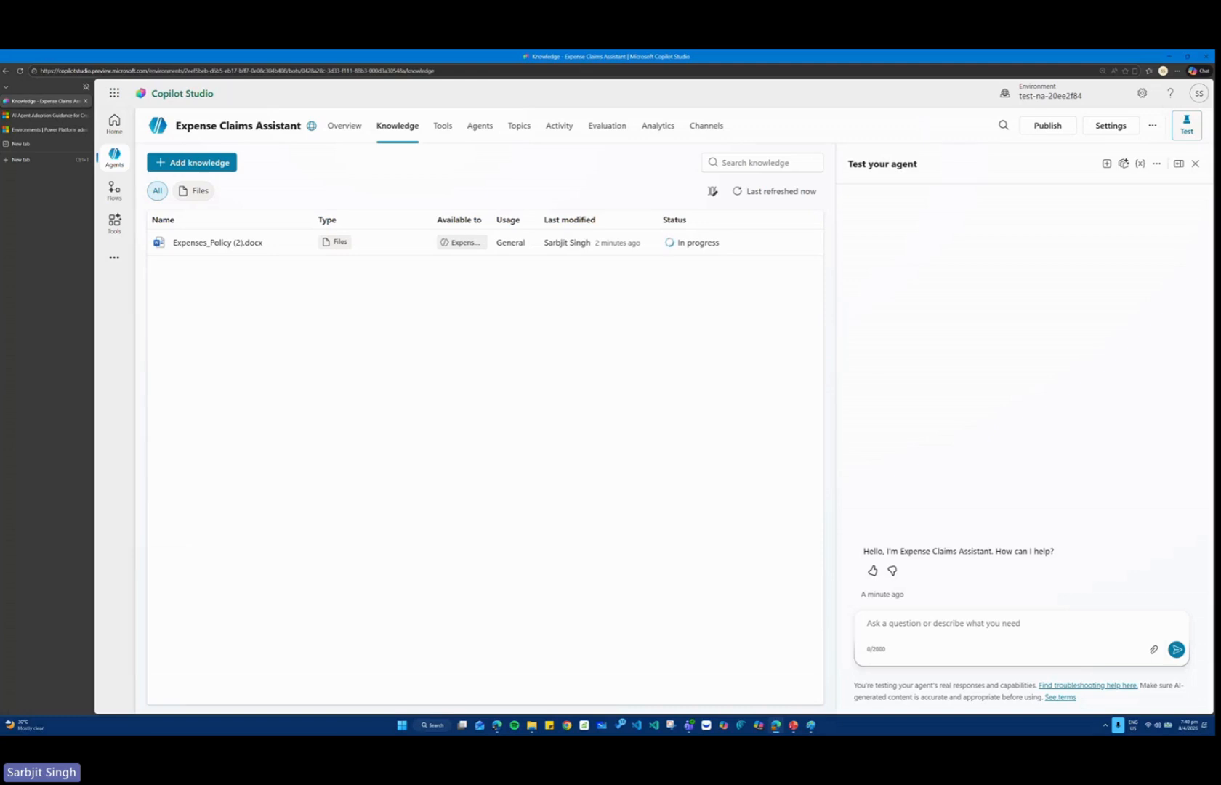
left_click(703, 127)
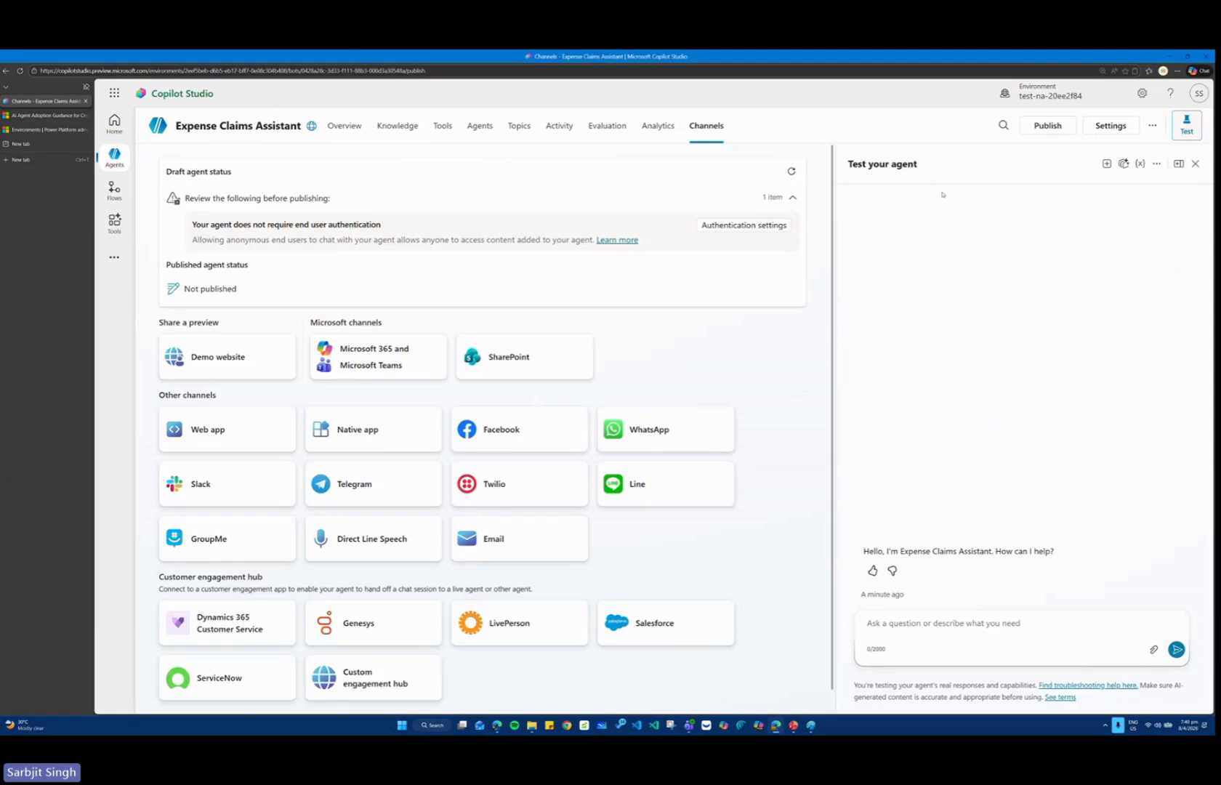
Leave the Demo website setup without saving and publish the agent with Force newest version enabled.
left_click(213, 358)
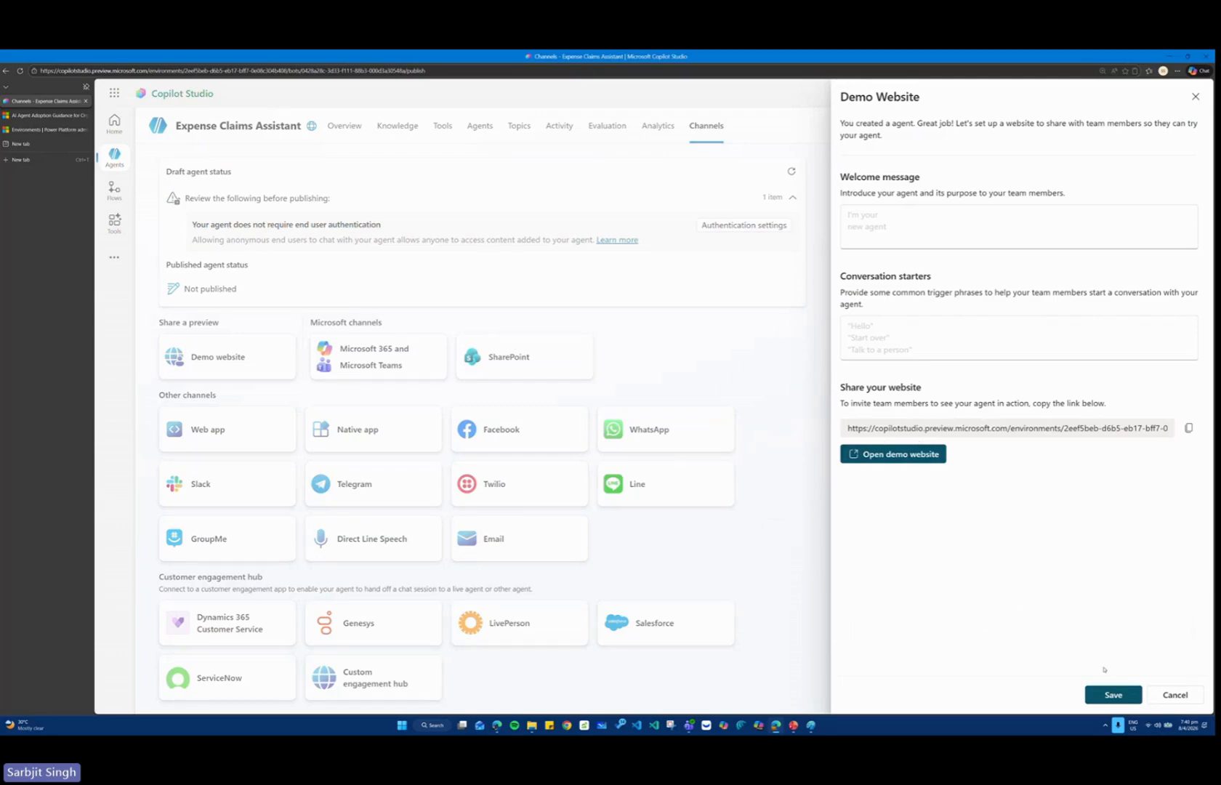
left_click(1175, 695)
left_click(1048, 129)
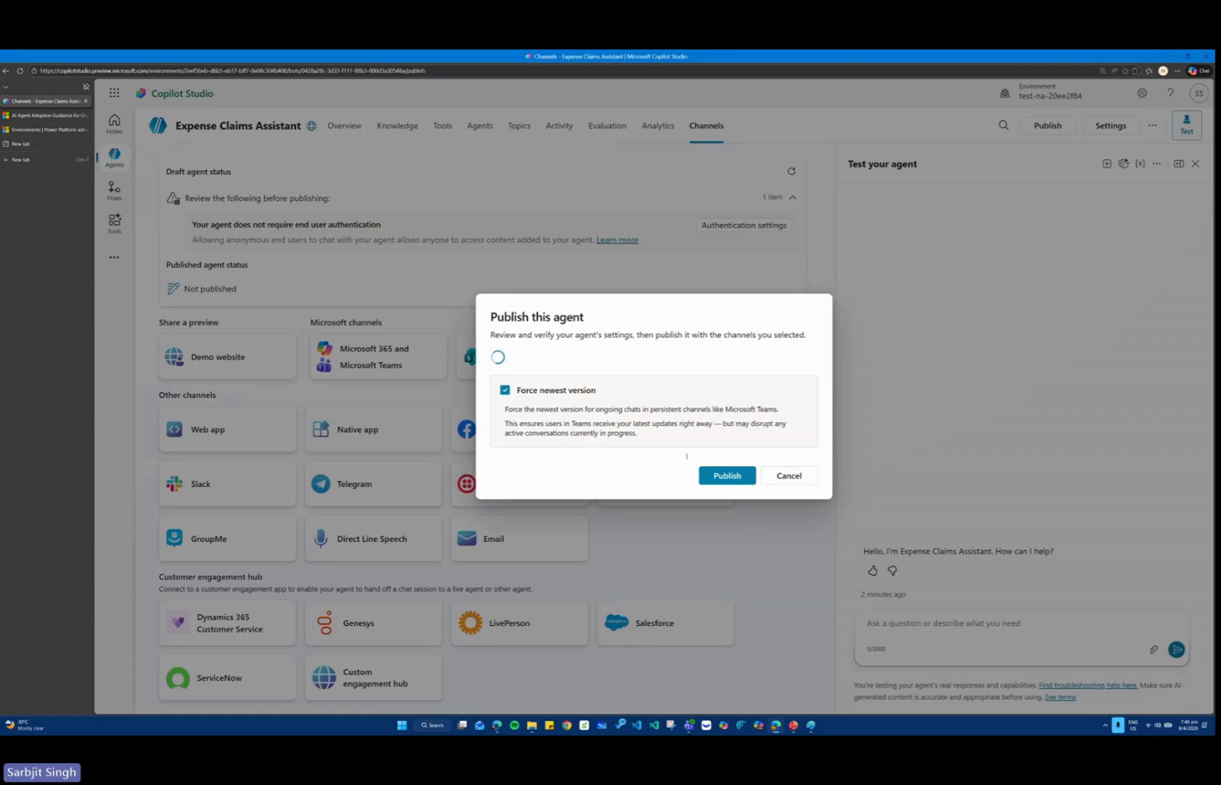
left_click_drag(660, 441, 663, 499)
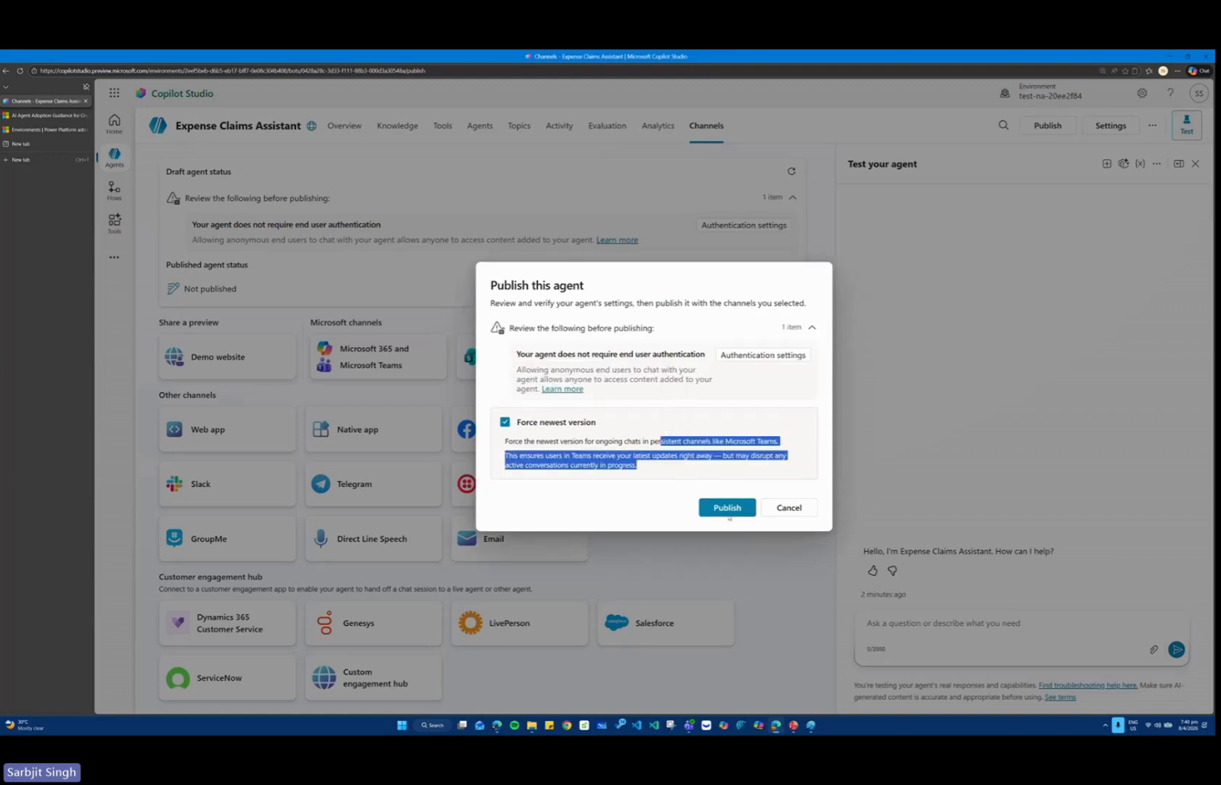
left_click(695, 350)
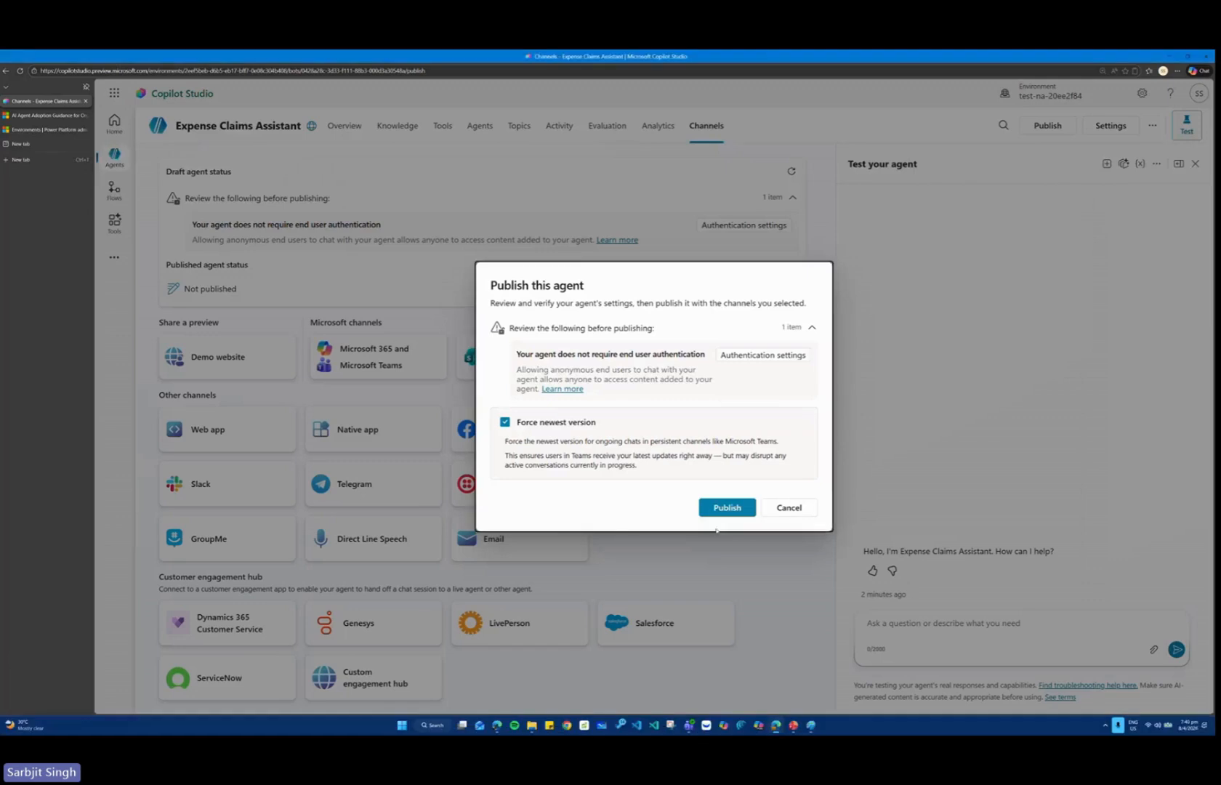
left_click(819, 654)
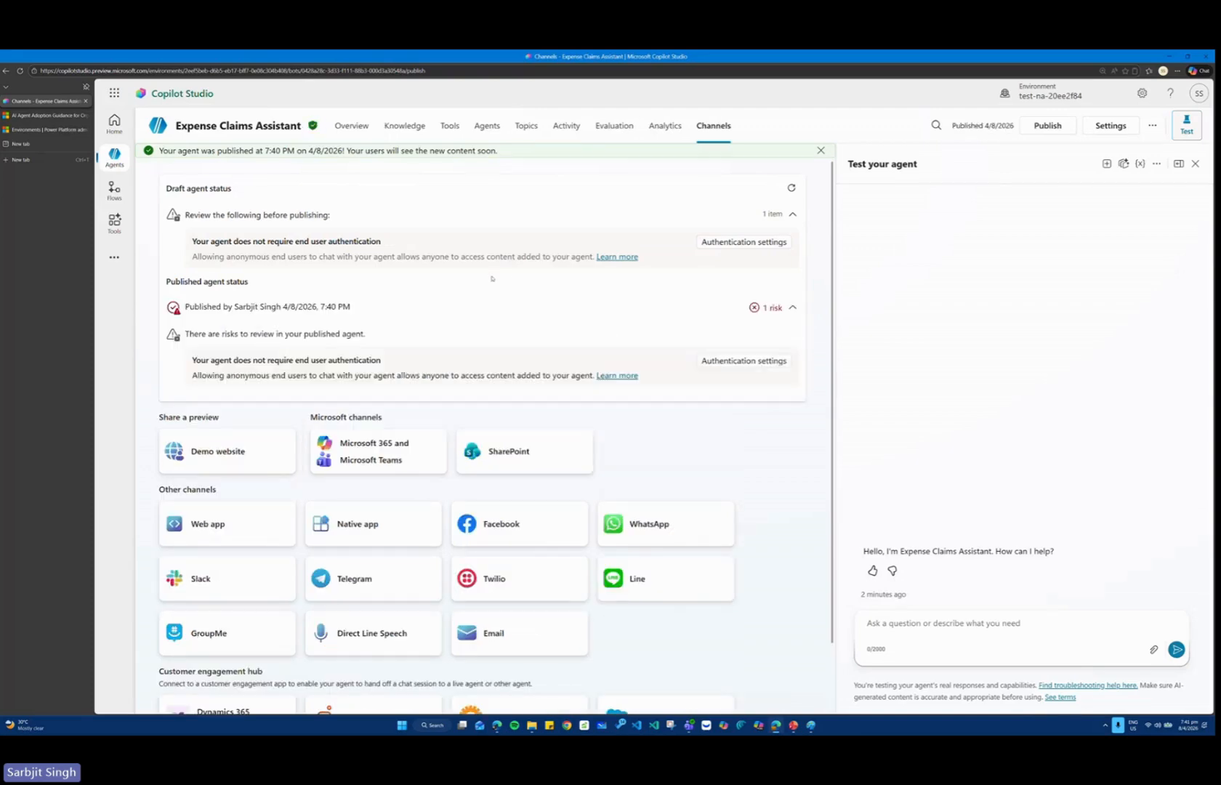
Set the Demo website channel's welcome message to "Ask me about Expense claims".
left_click(234, 450)
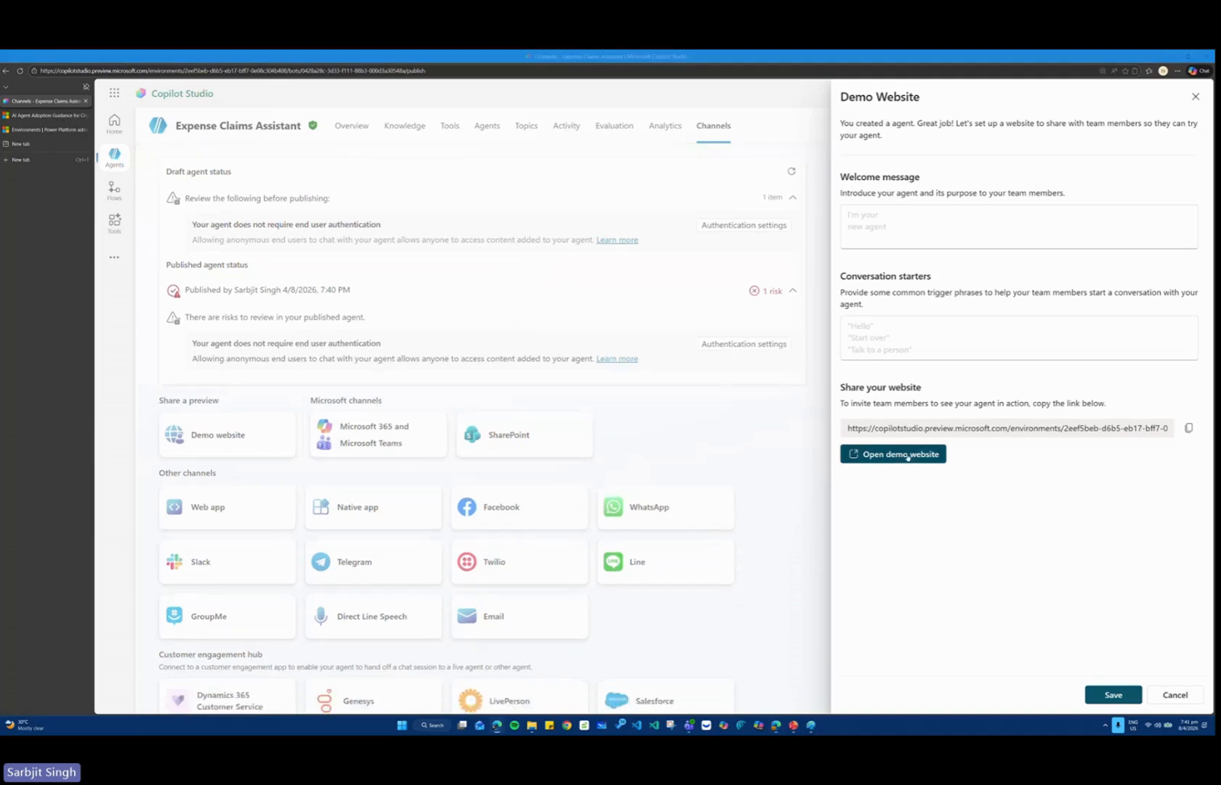
left_click(889, 237)
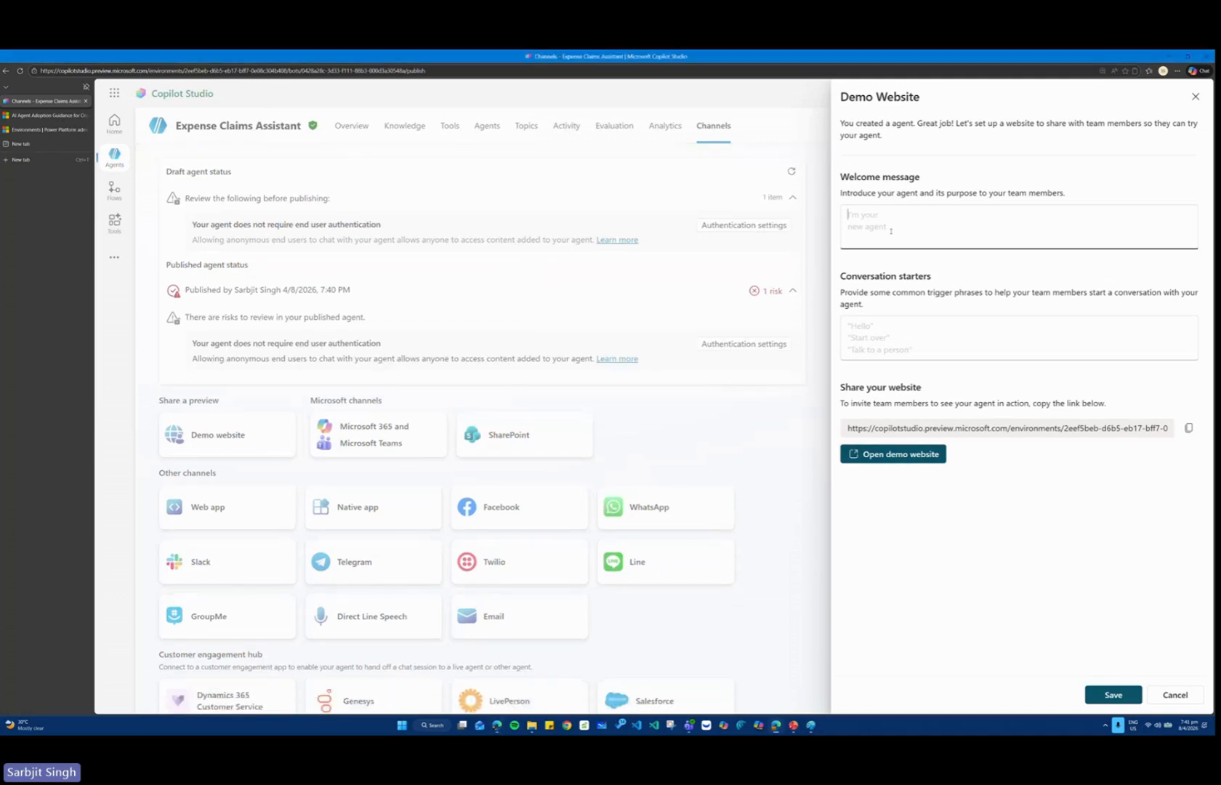
type("Ask me about Expense claims")
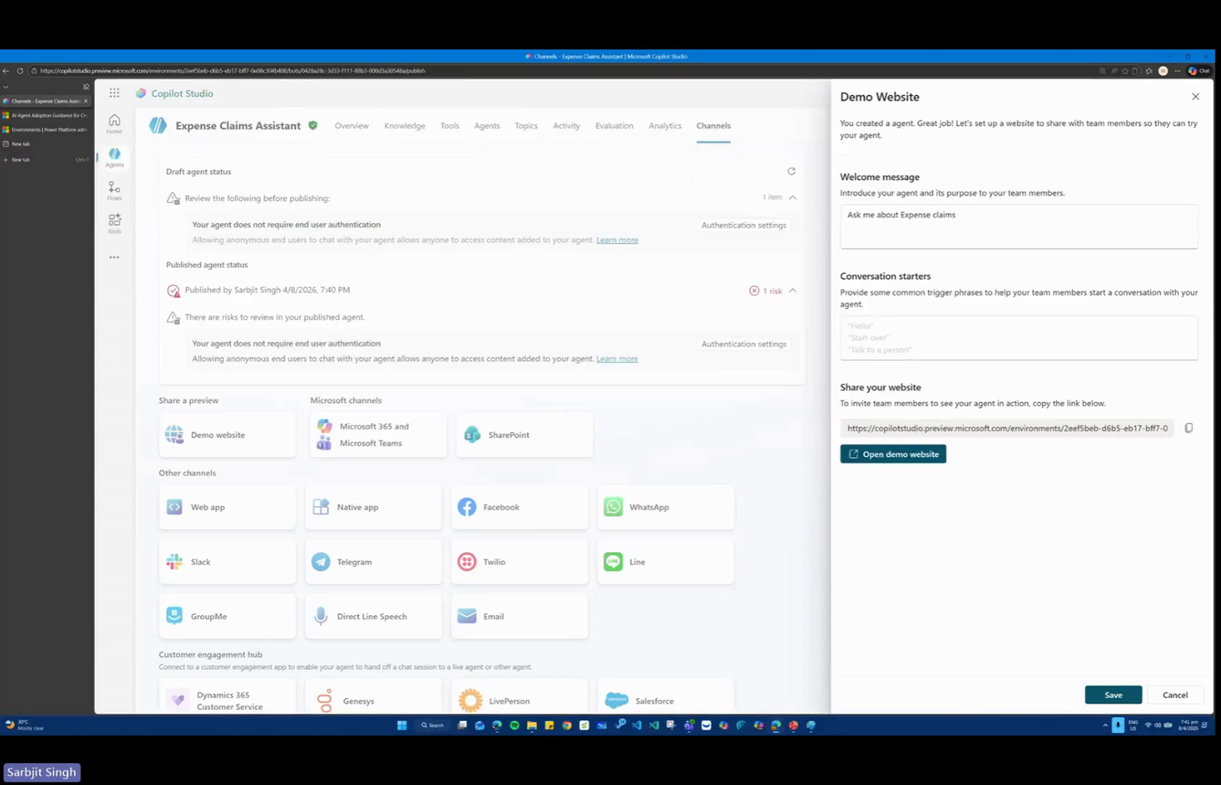
left_click(497, 726)
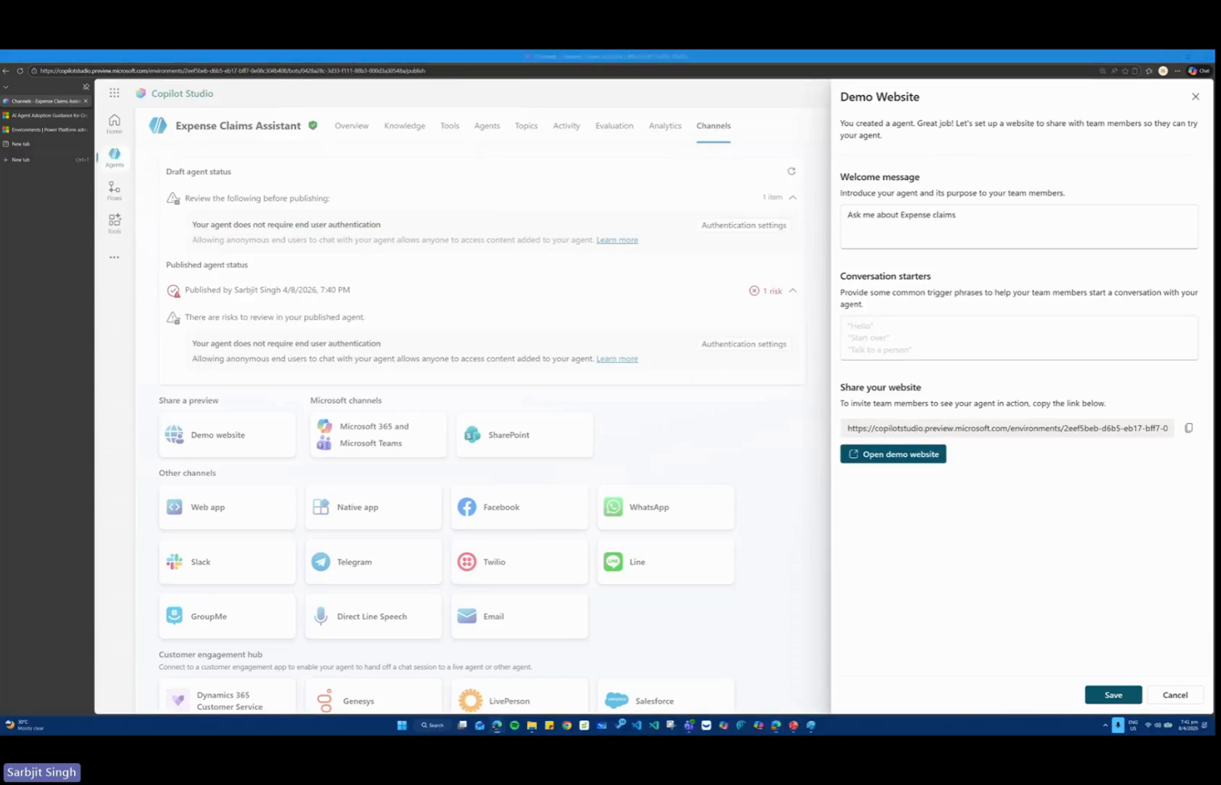
Set the conversation starters to "Hello", "Who should I contact with expense inquiries?" and "What are the expense limits for flights?".
left_click(876, 333)
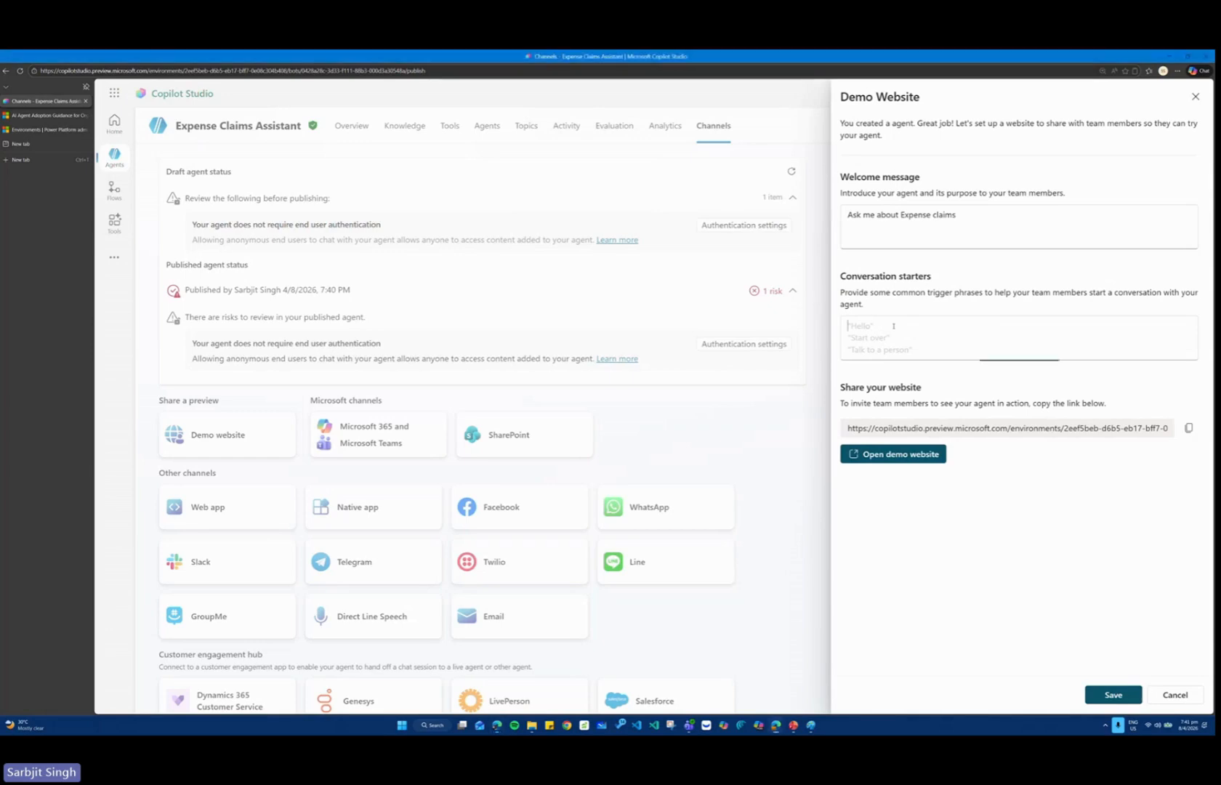
type("\"Hello\" \"Who should I contact with expense inquiries?\" \"What are the expense limits for flights?\"")
key("ctrl+1")
left_click(903, 311)
left_click_drag(728, 270, 1172, 407)
key("Escape")
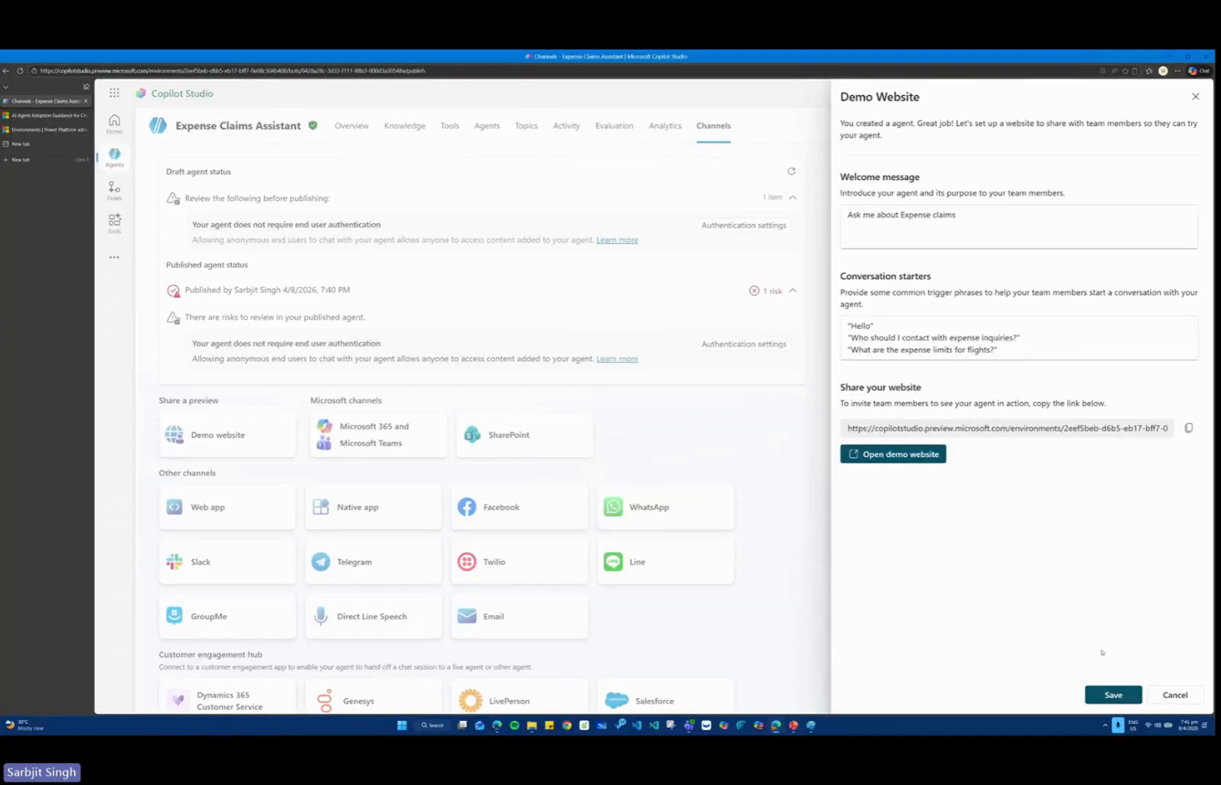
Open the demo website, test the agent with the Hello and Start over prompts, and restart the chat to retry Hello.
left_click(926, 458)
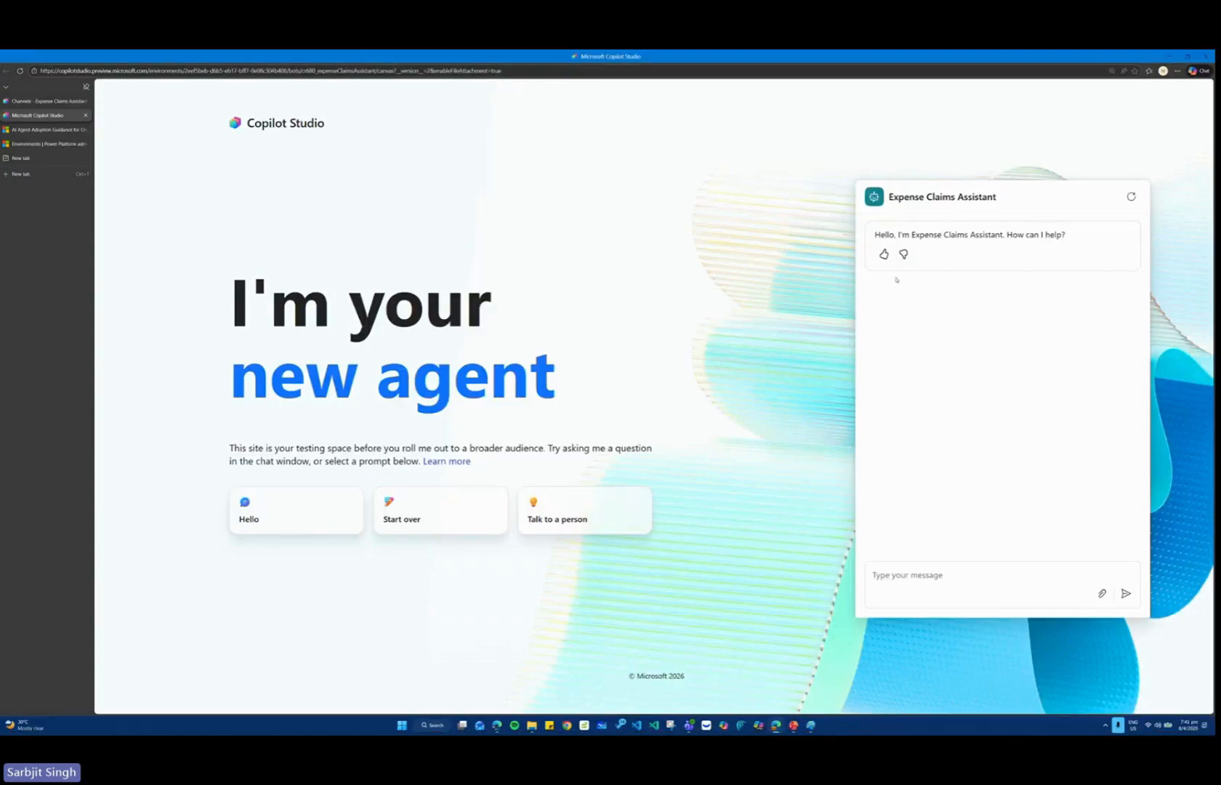
left_click(338, 511)
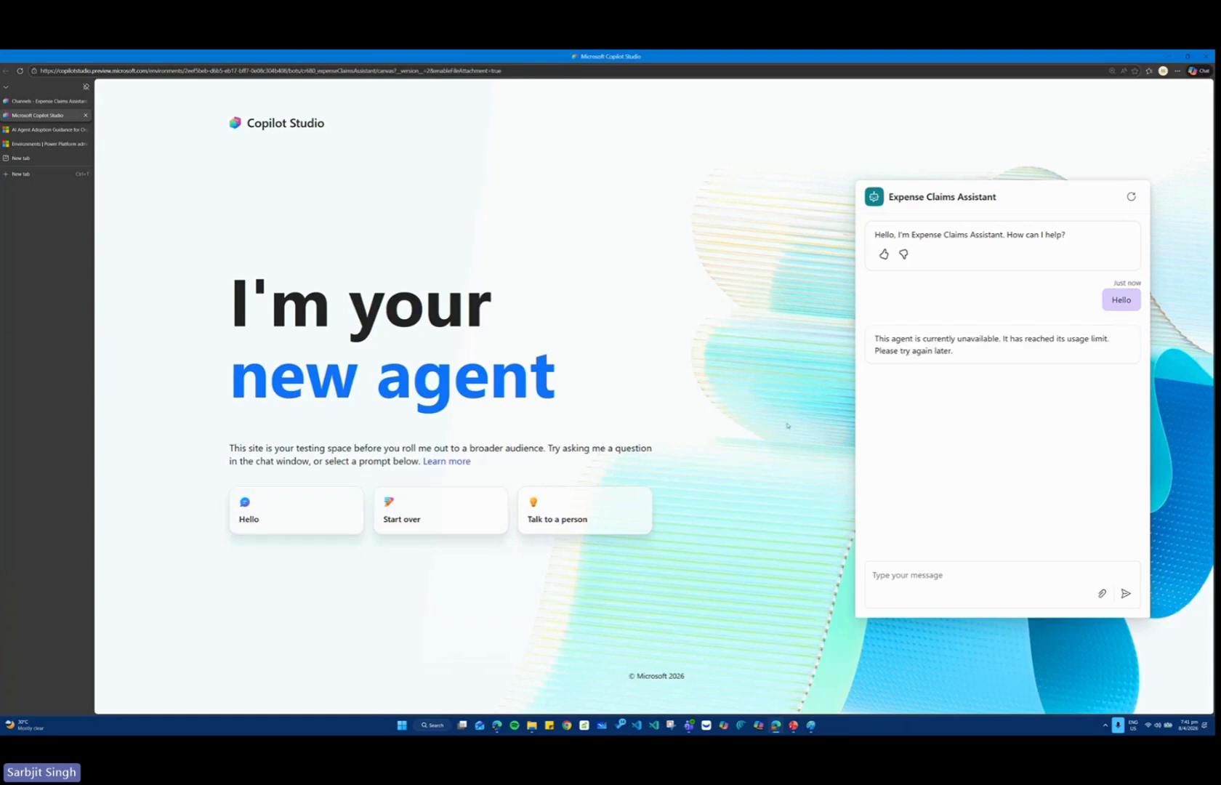
left_click(472, 510)
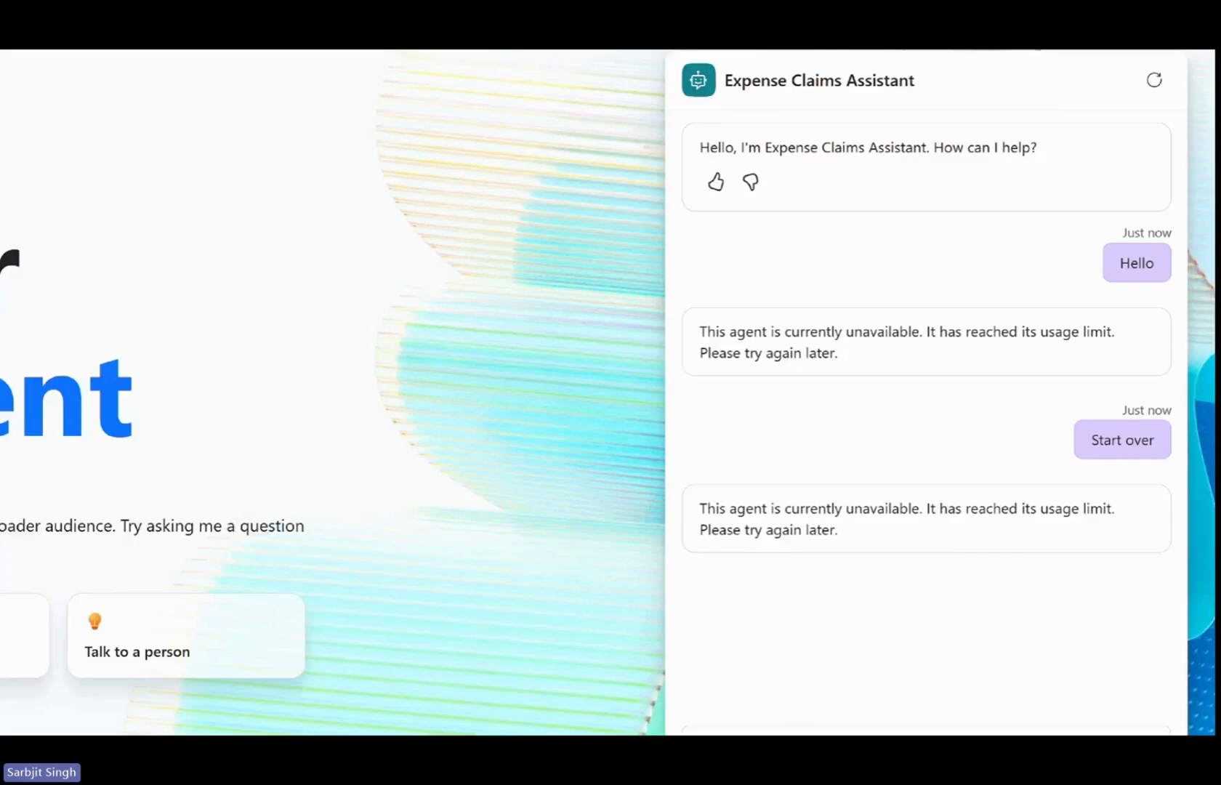
left_click_drag(971, 318, 1122, 357)
left_click_drag(618, 310, 871, 399)
key("Escape")
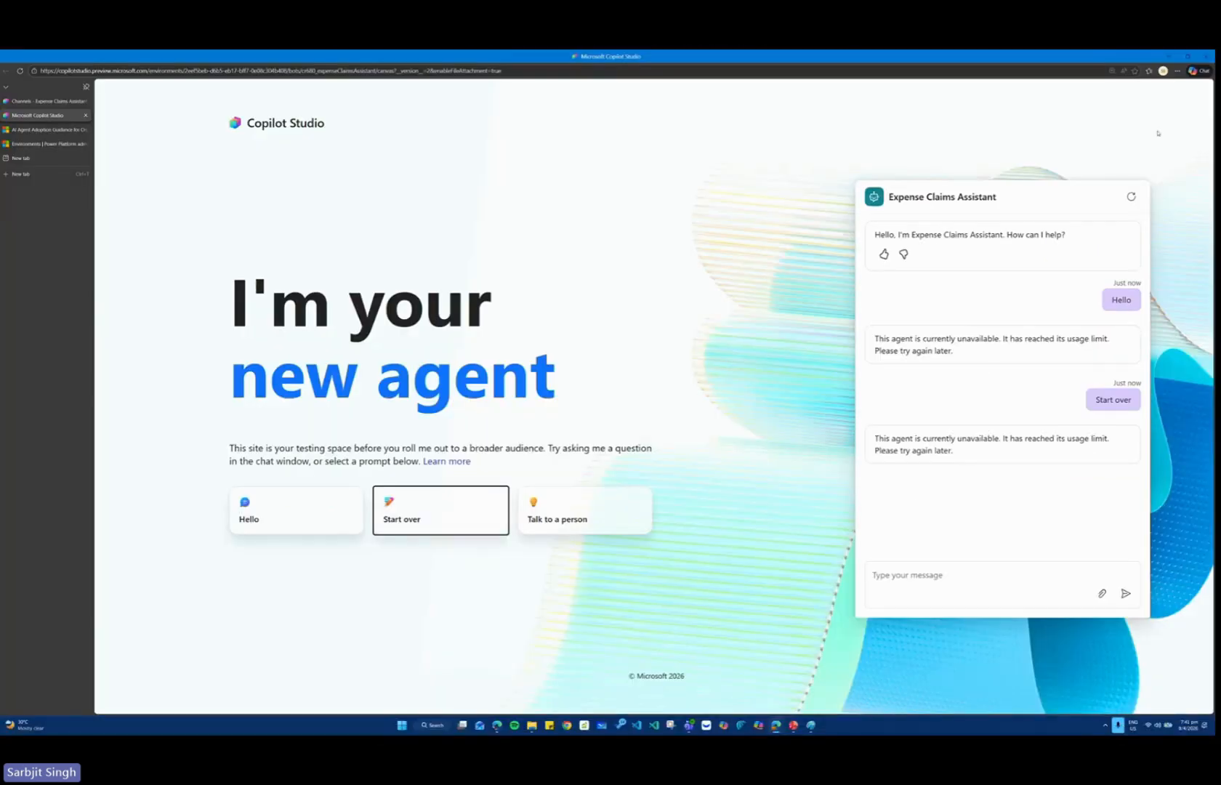
left_click(1131, 196)
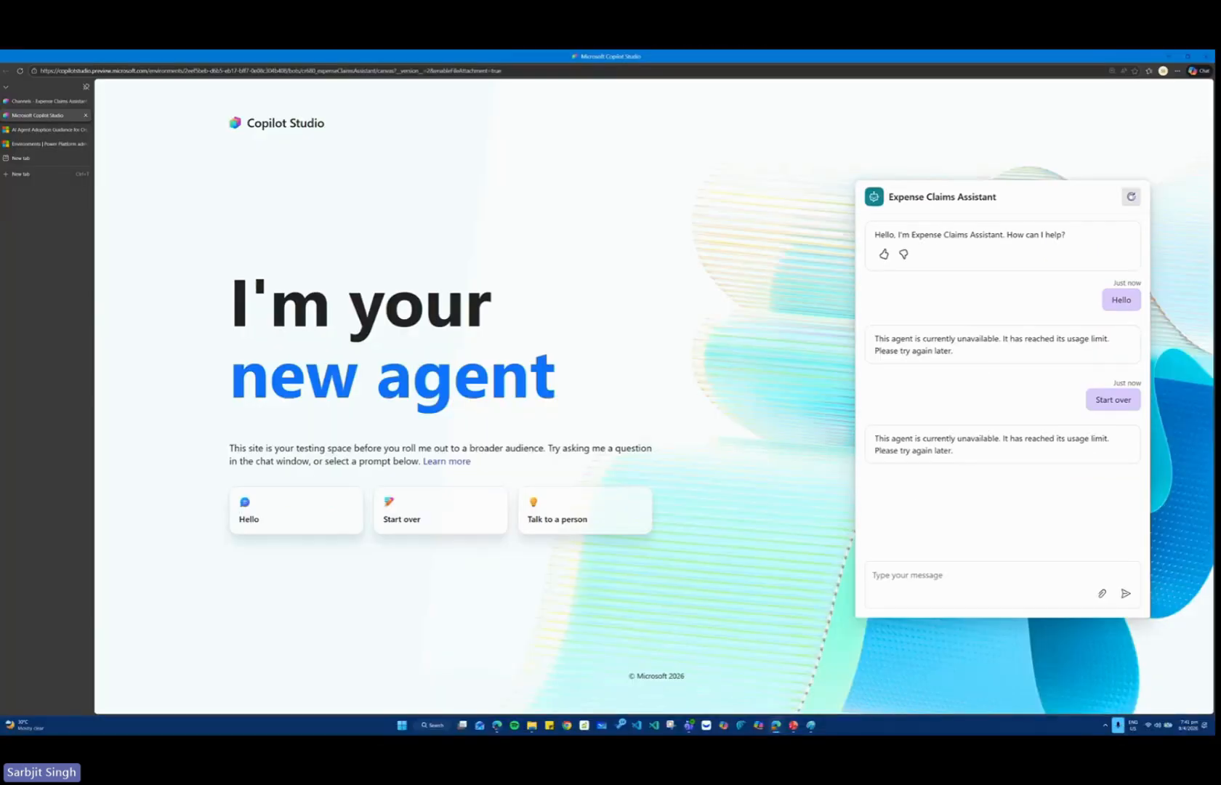
left_click(262, 520)
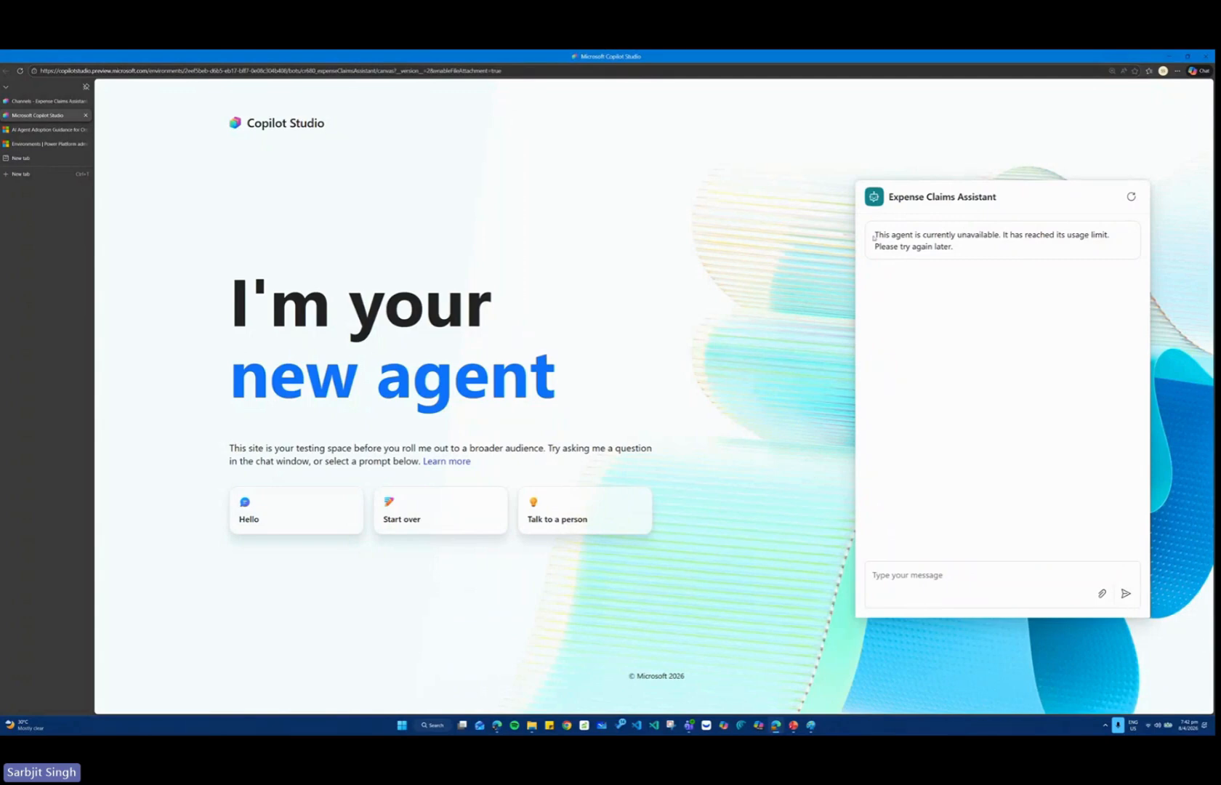
Search the web for "copilot studio" plus the agent's full usage-limit error text, and open the Microsoft Learn article on resolving usage limit errors.
left_click_drag(874, 238, 967, 253)
key("ctrl+c")
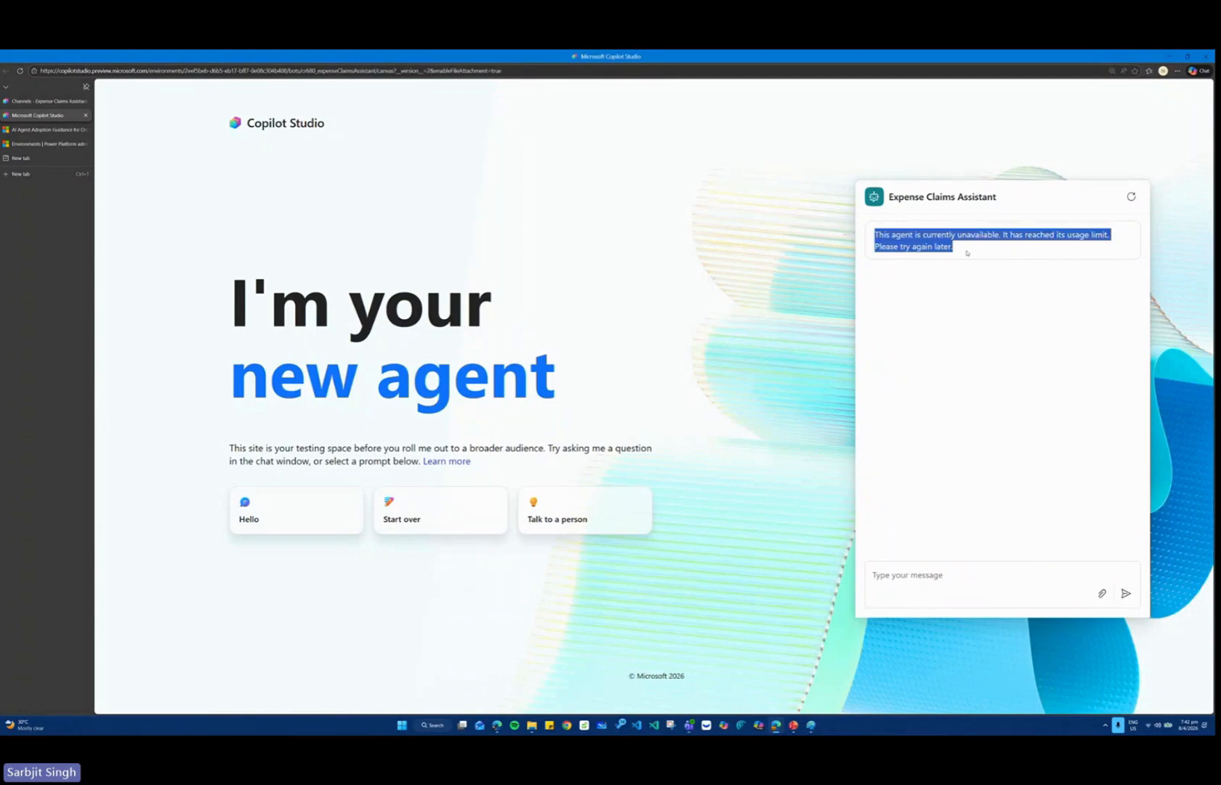
left_click(16, 157)
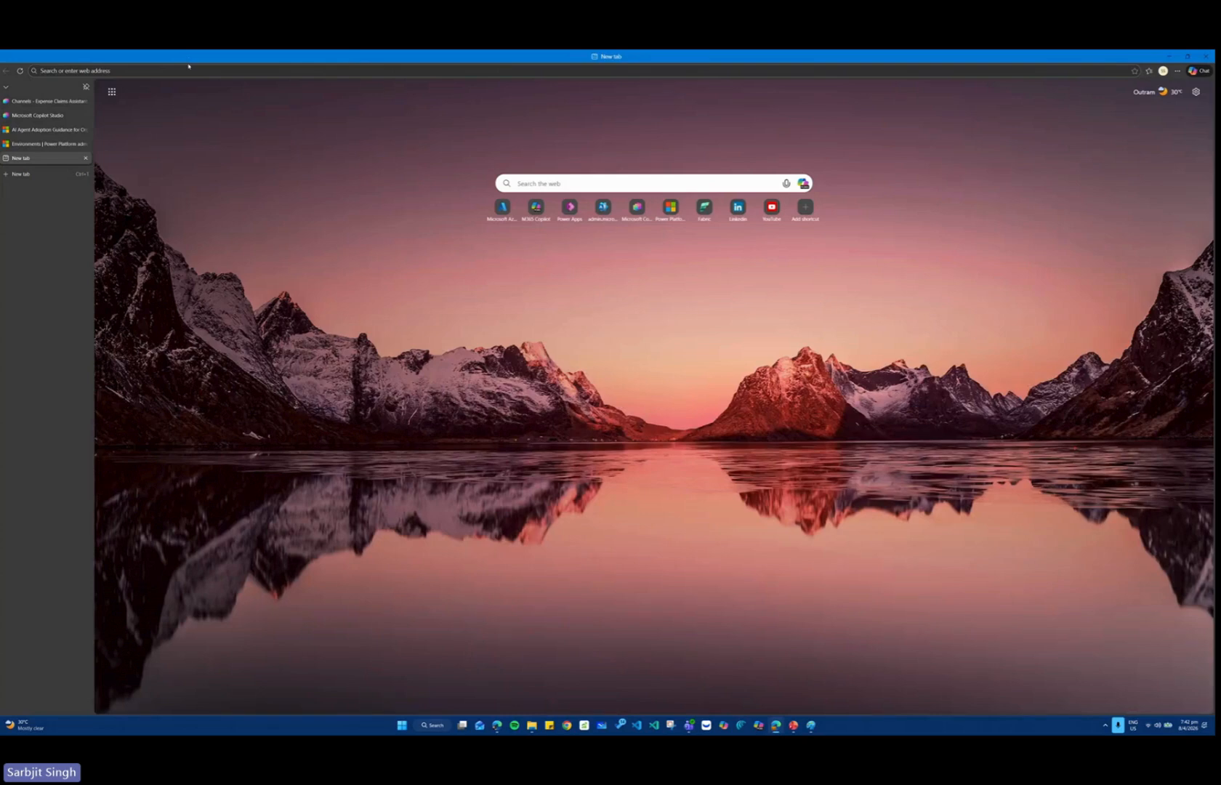
left_click(189, 65)
type("copilot ")
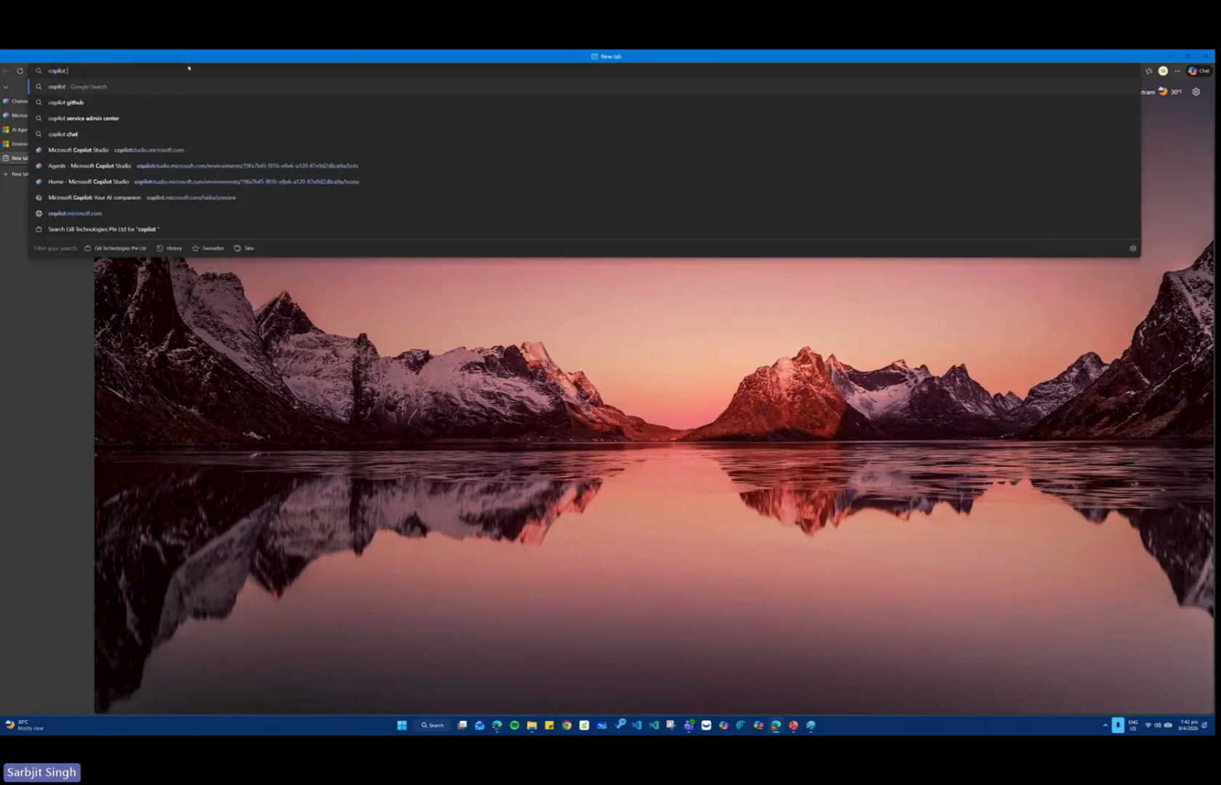
type("studio")
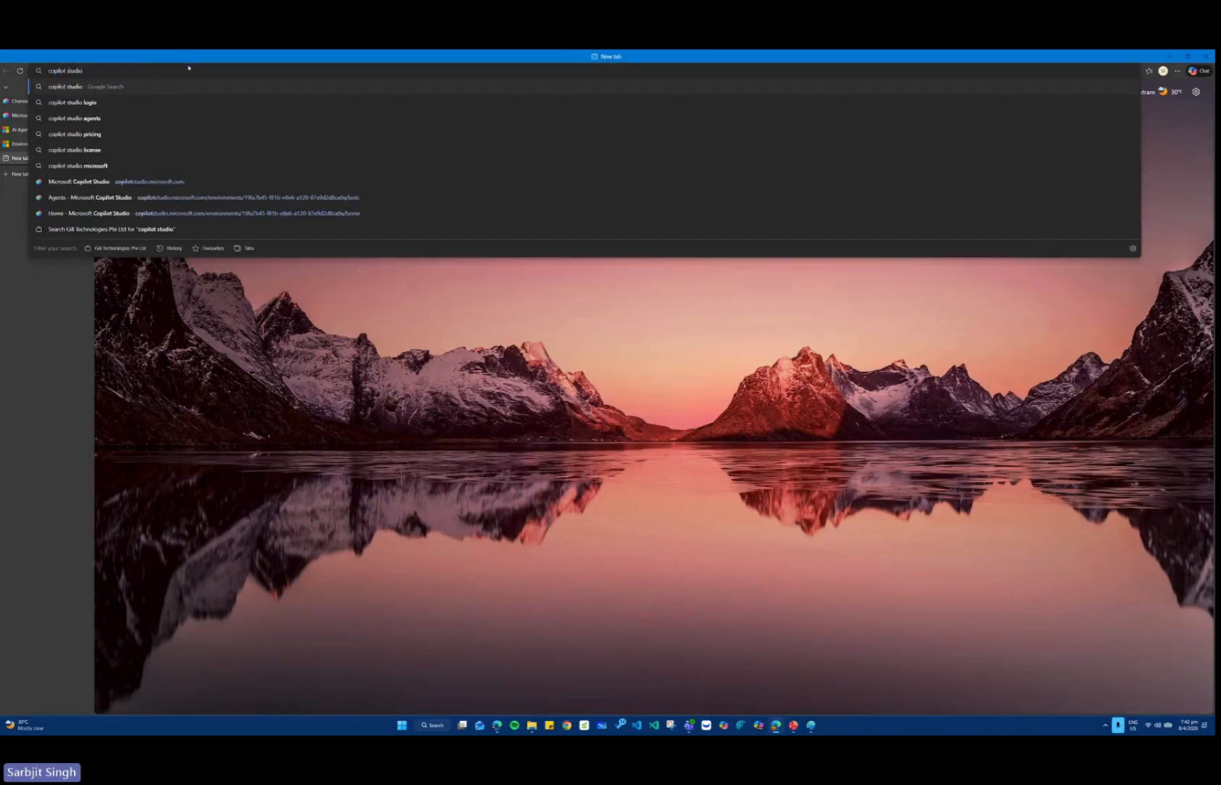
key("ctrl+v")
key("Return")
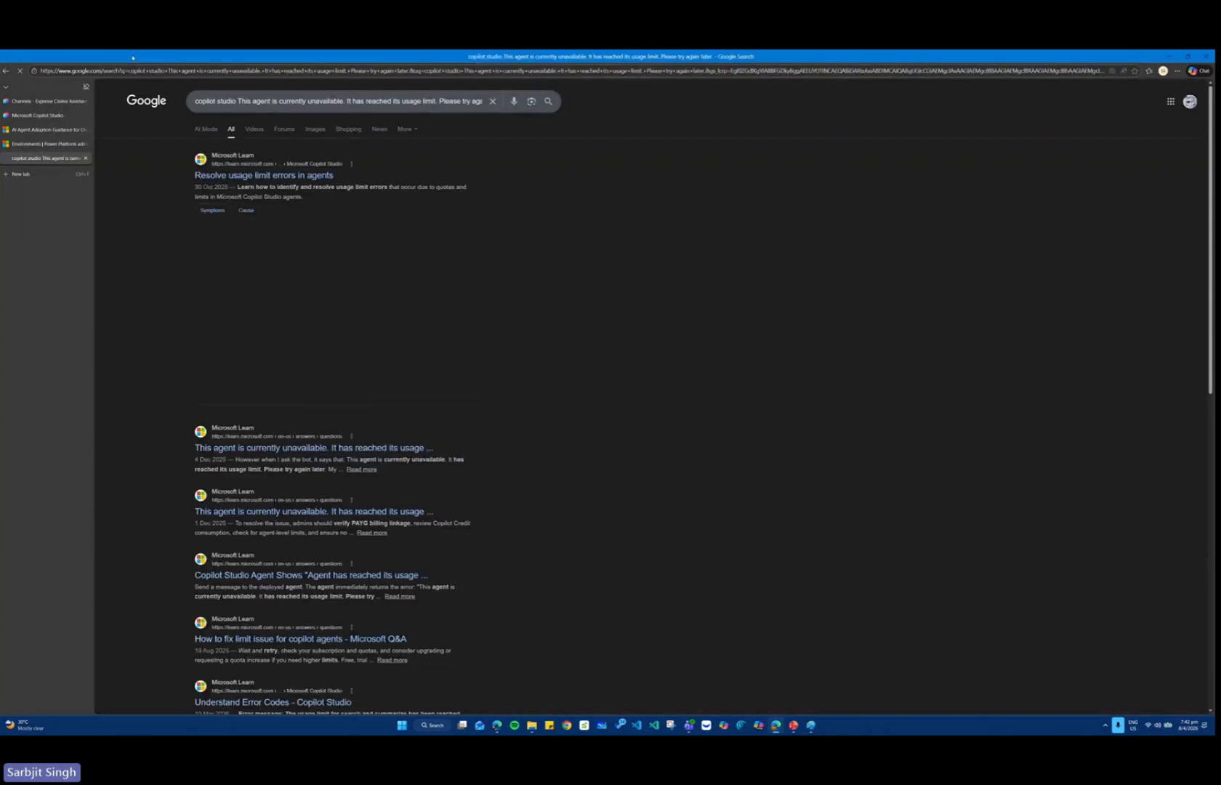
left_click(255, 176)
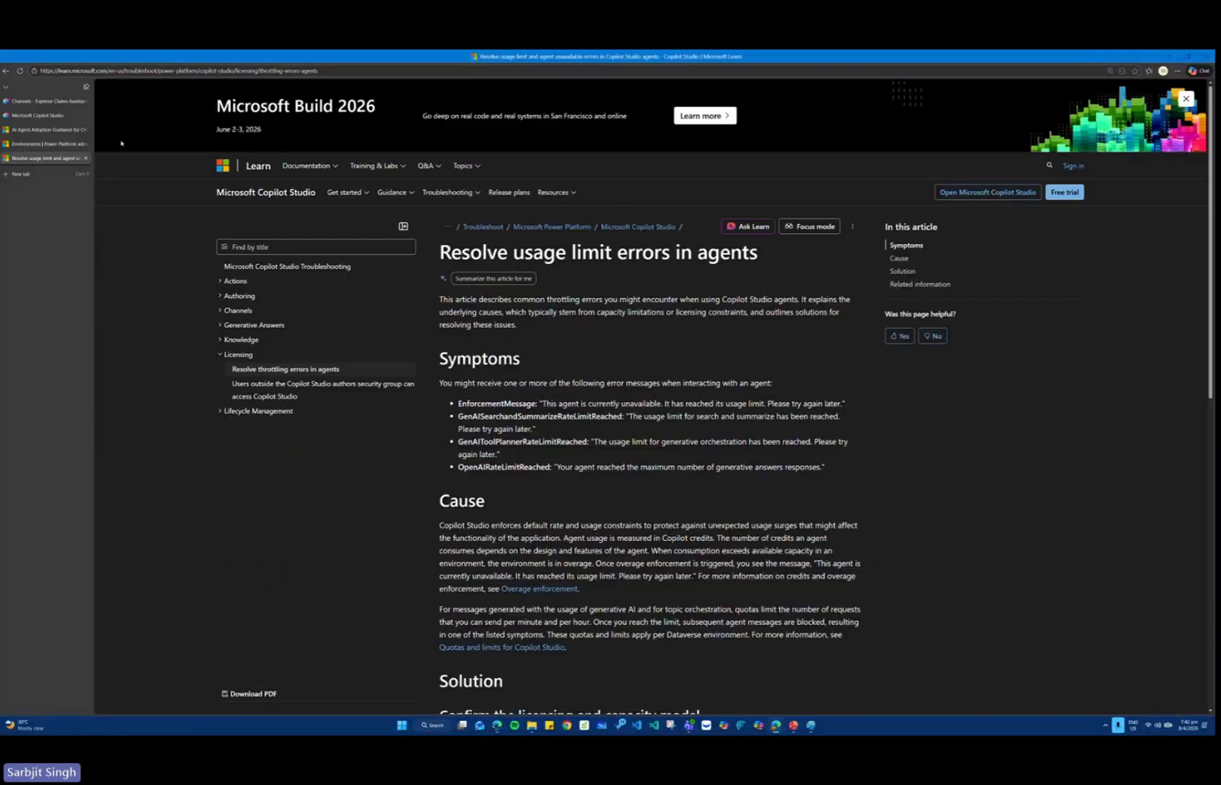
Return to the demo website, send the Hello prompt again, and close the site.
left_click(44, 101)
left_click(46, 115)
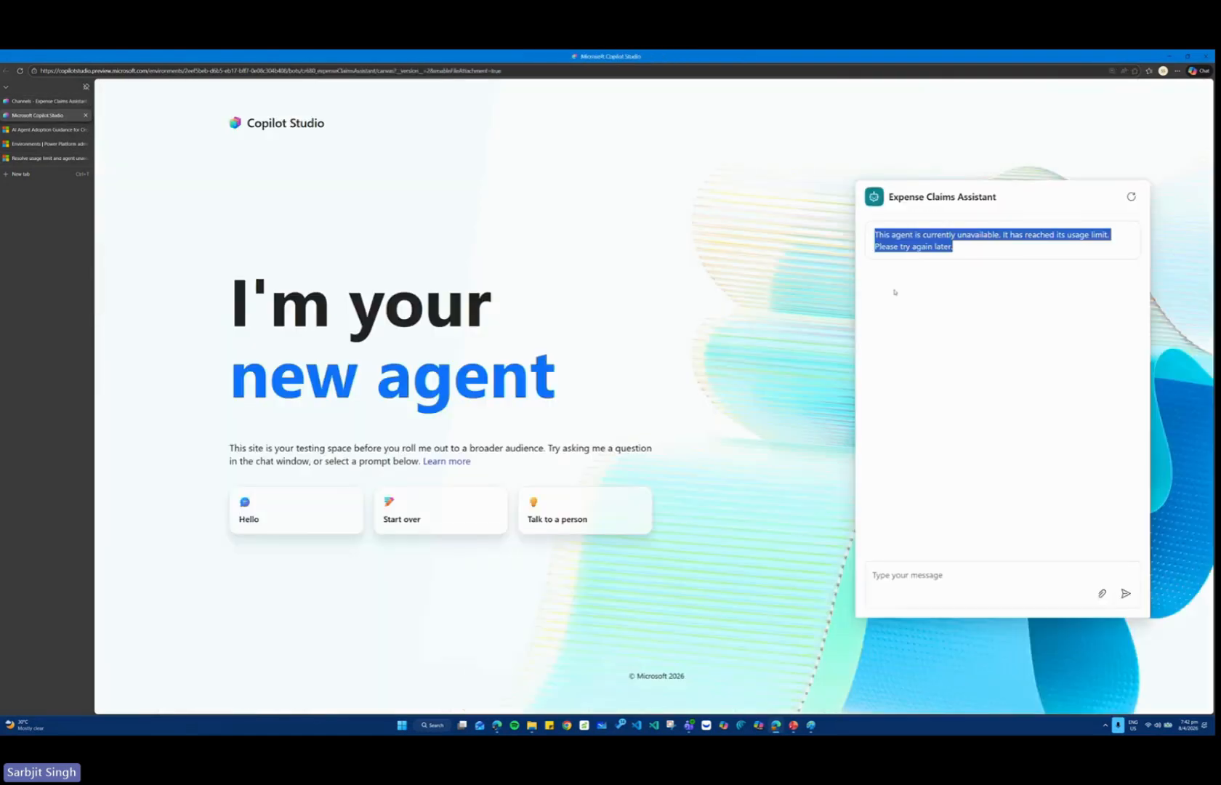
left_click(308, 533)
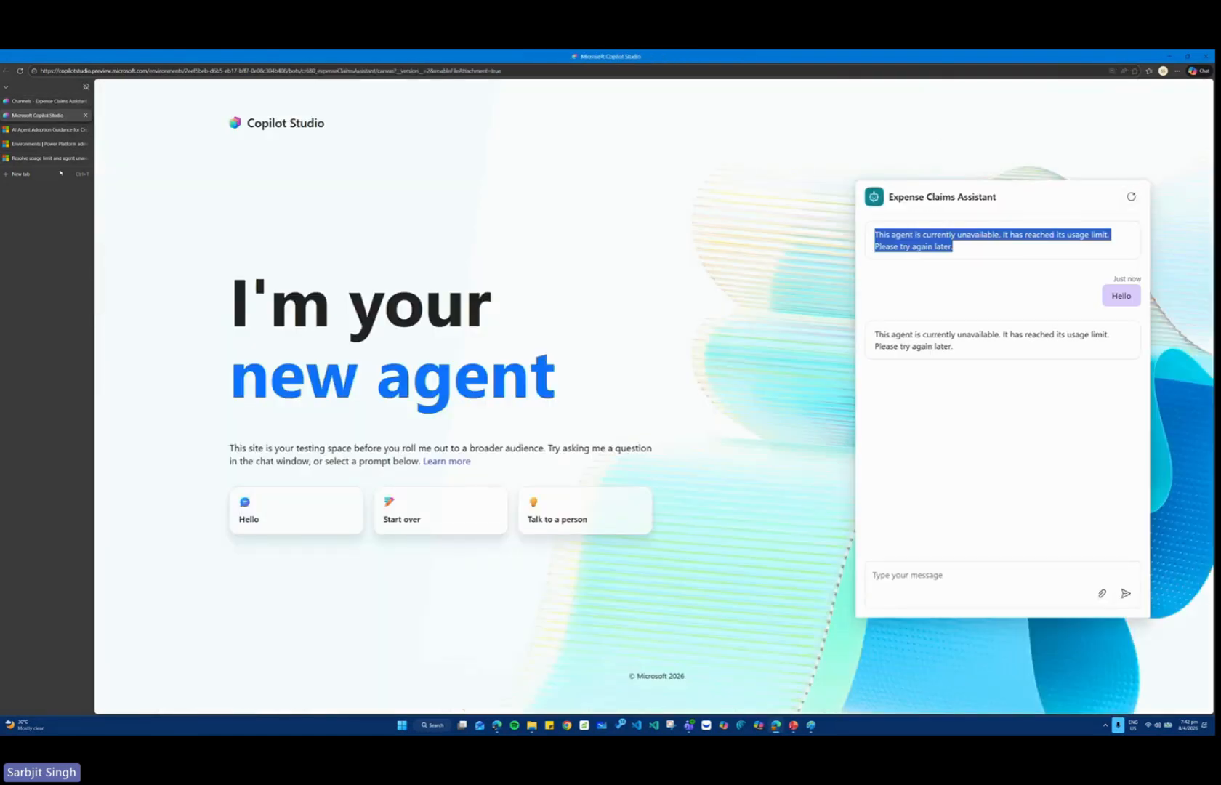
left_click(86, 115)
Save the Demo website channel's settings, check the demo website's updated page, and close the site and the channel setup.
left_click(43, 101)
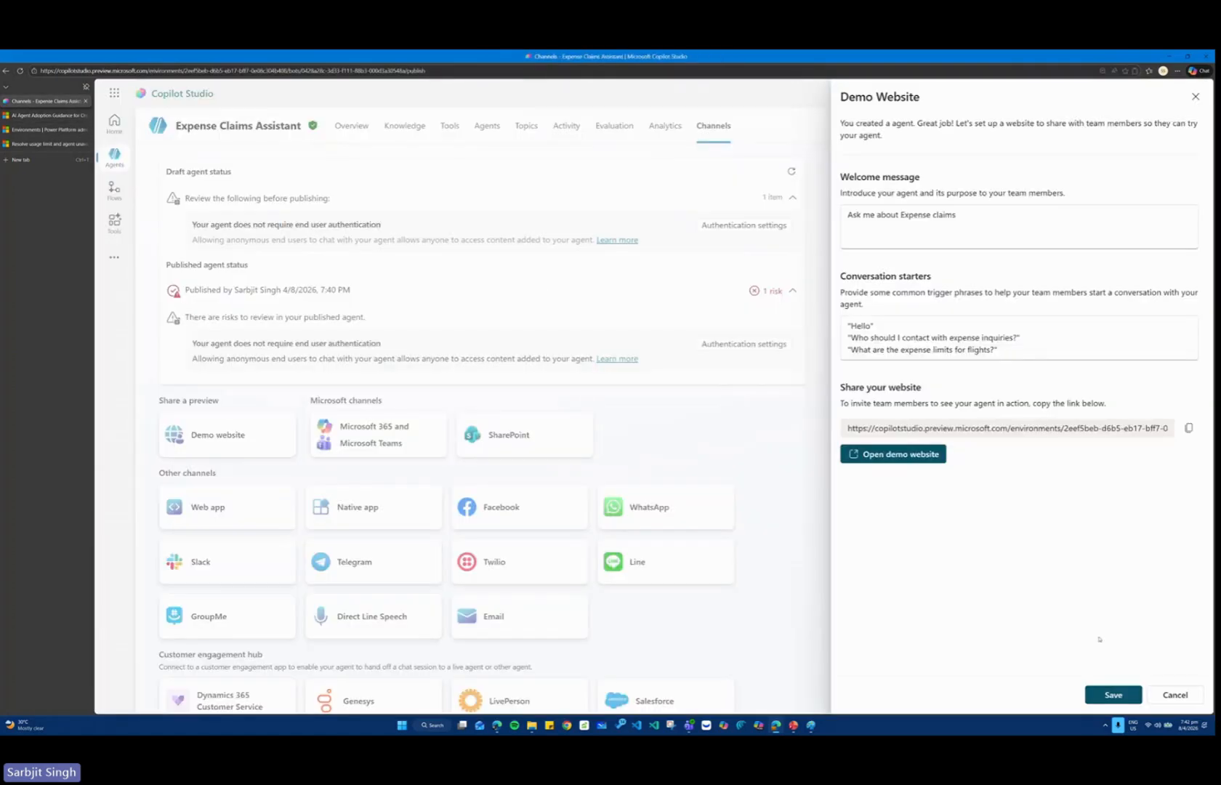
left_click(1113, 695)
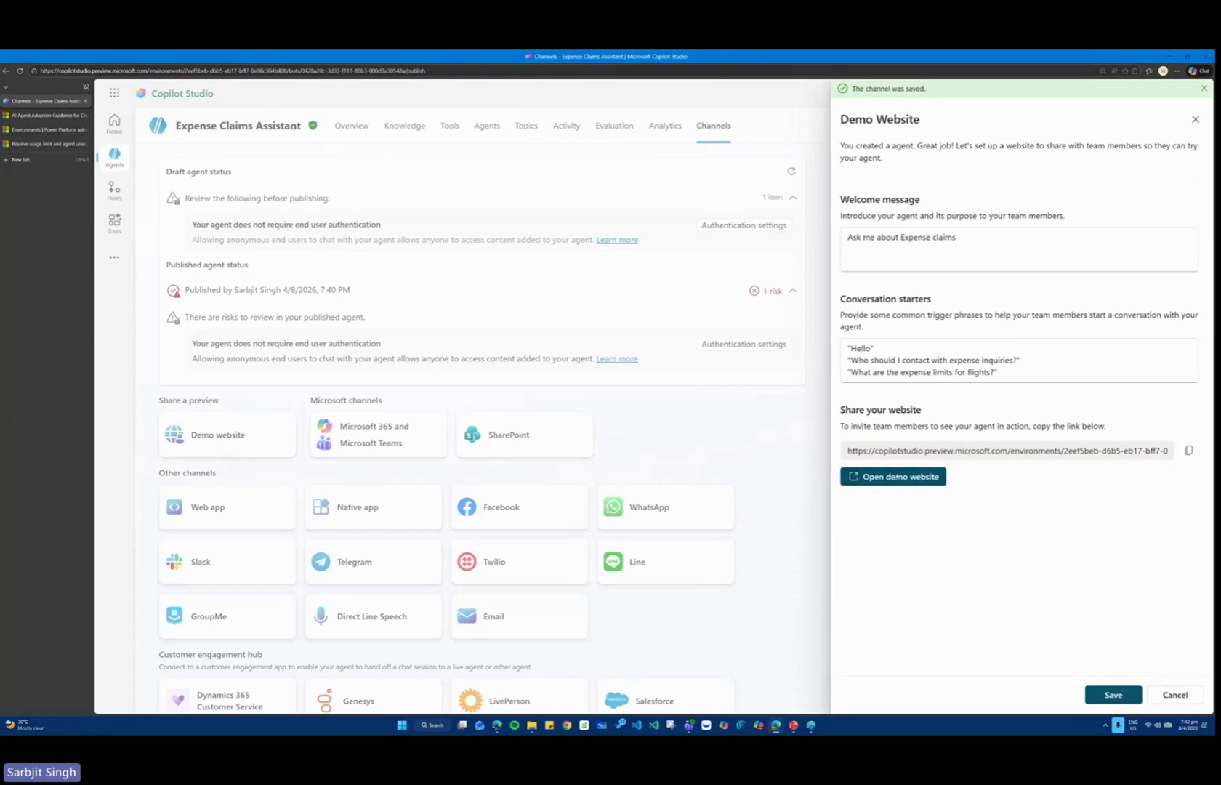
left_click(899, 478)
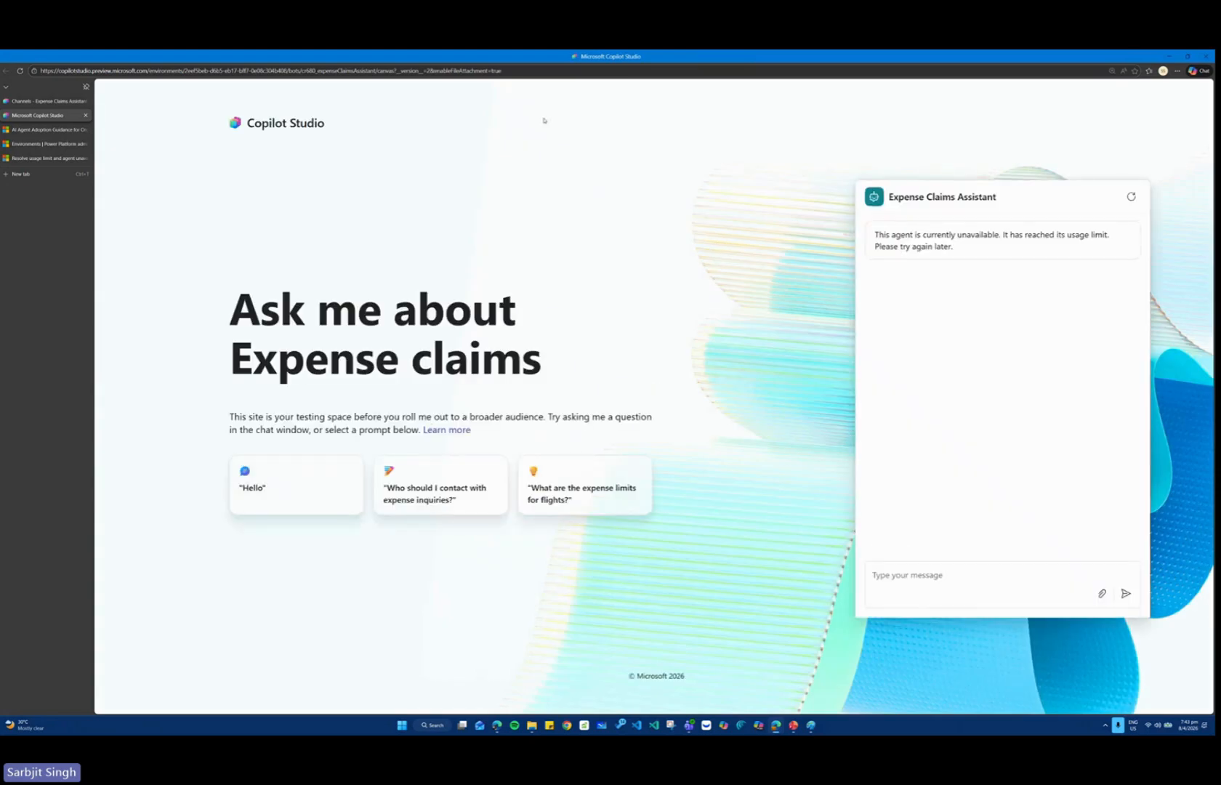
left_click(85, 115)
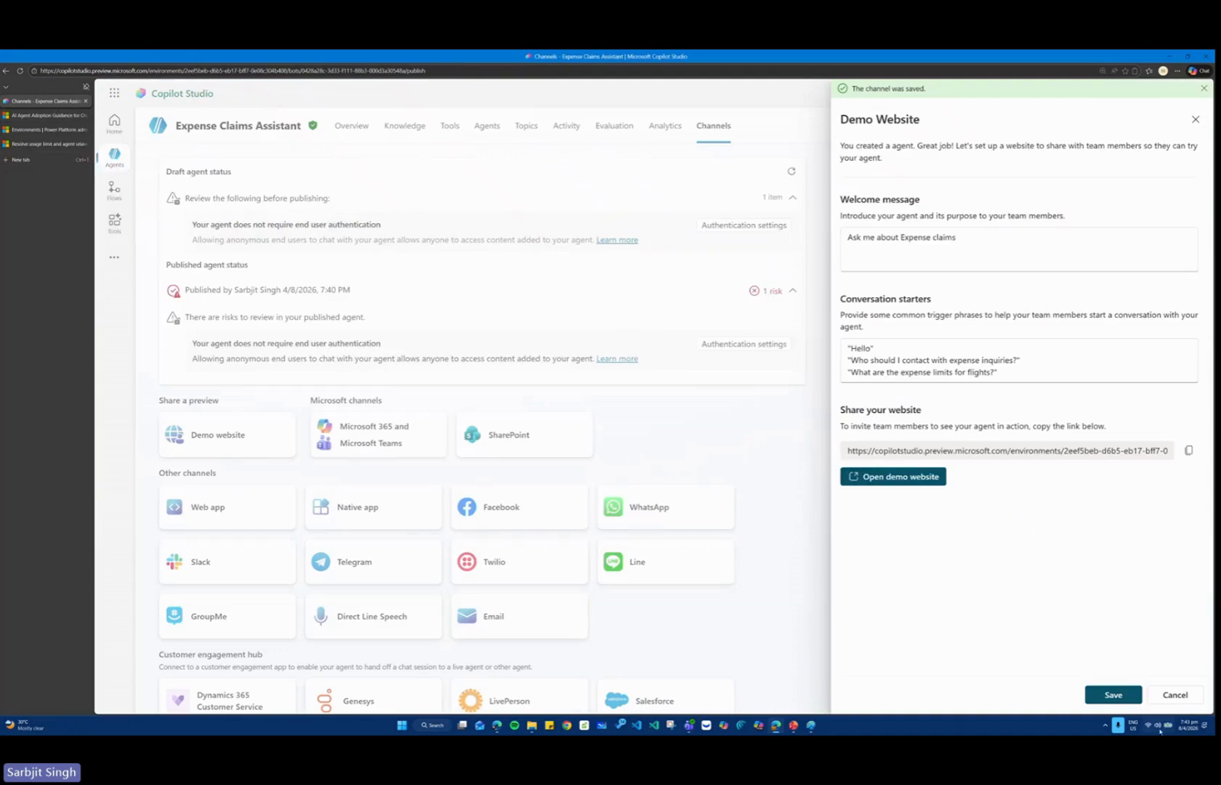
left_click(1196, 119)
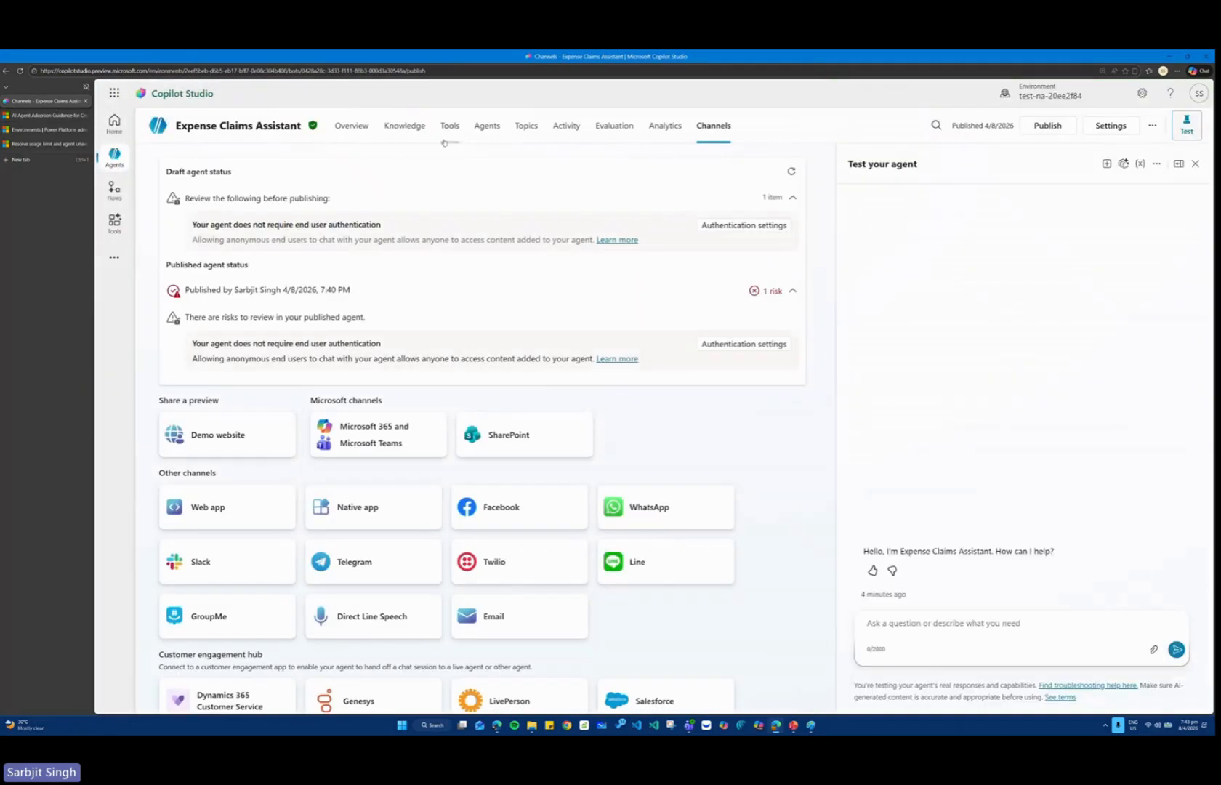
Check the policy document's knowledge status and republish the agent with Force newest version enabled.
left_click(405, 125)
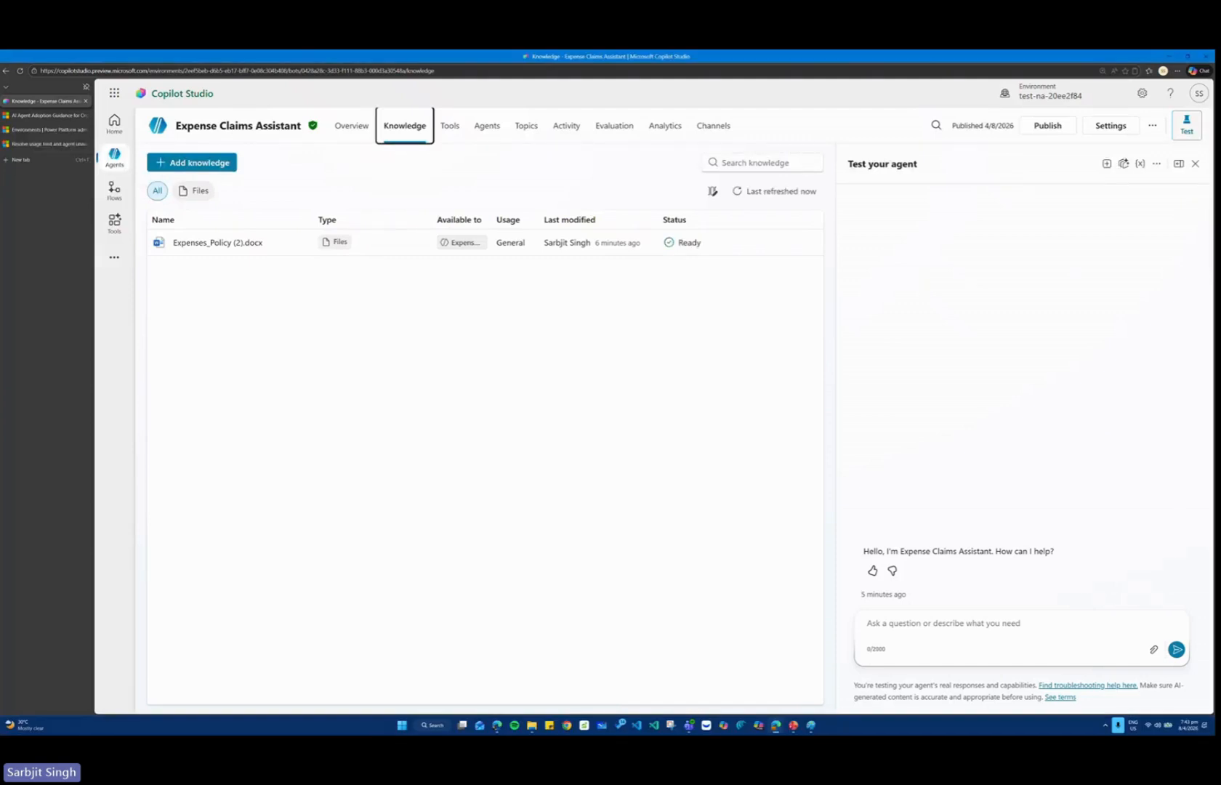
left_click(1045, 125)
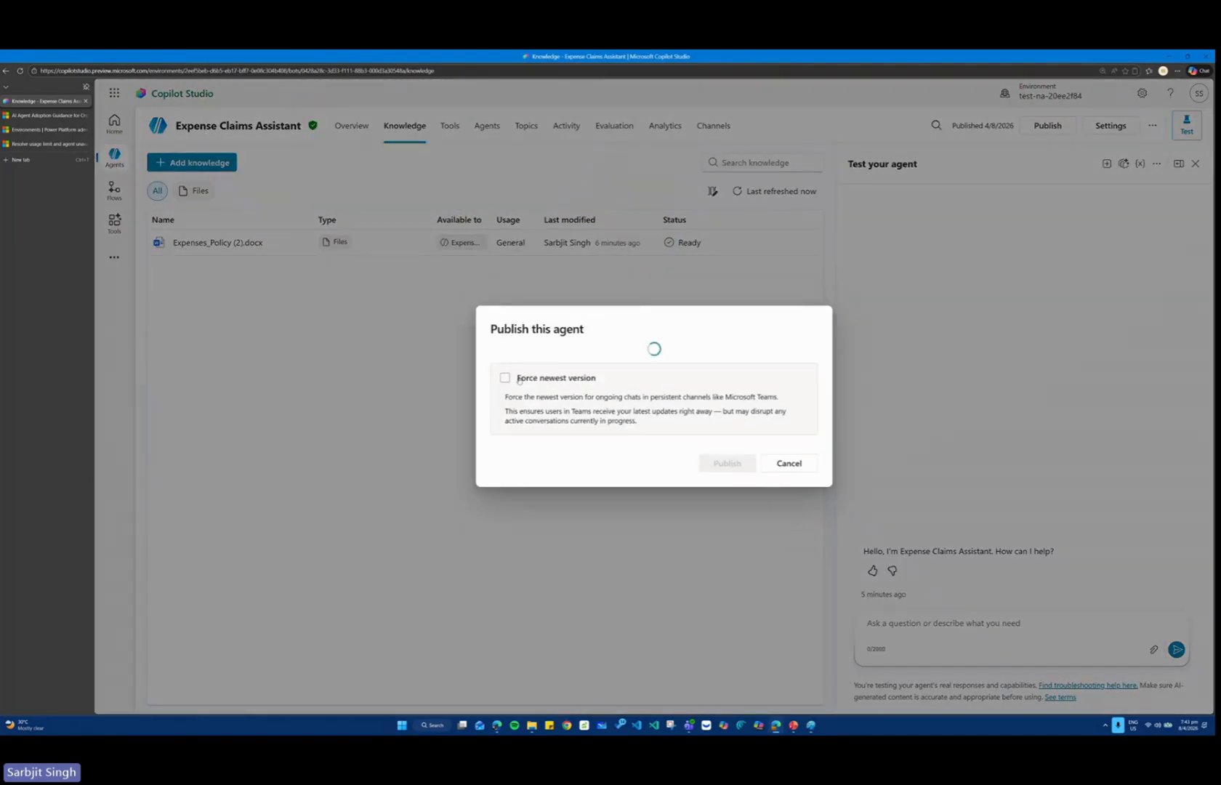
left_click(510, 425)
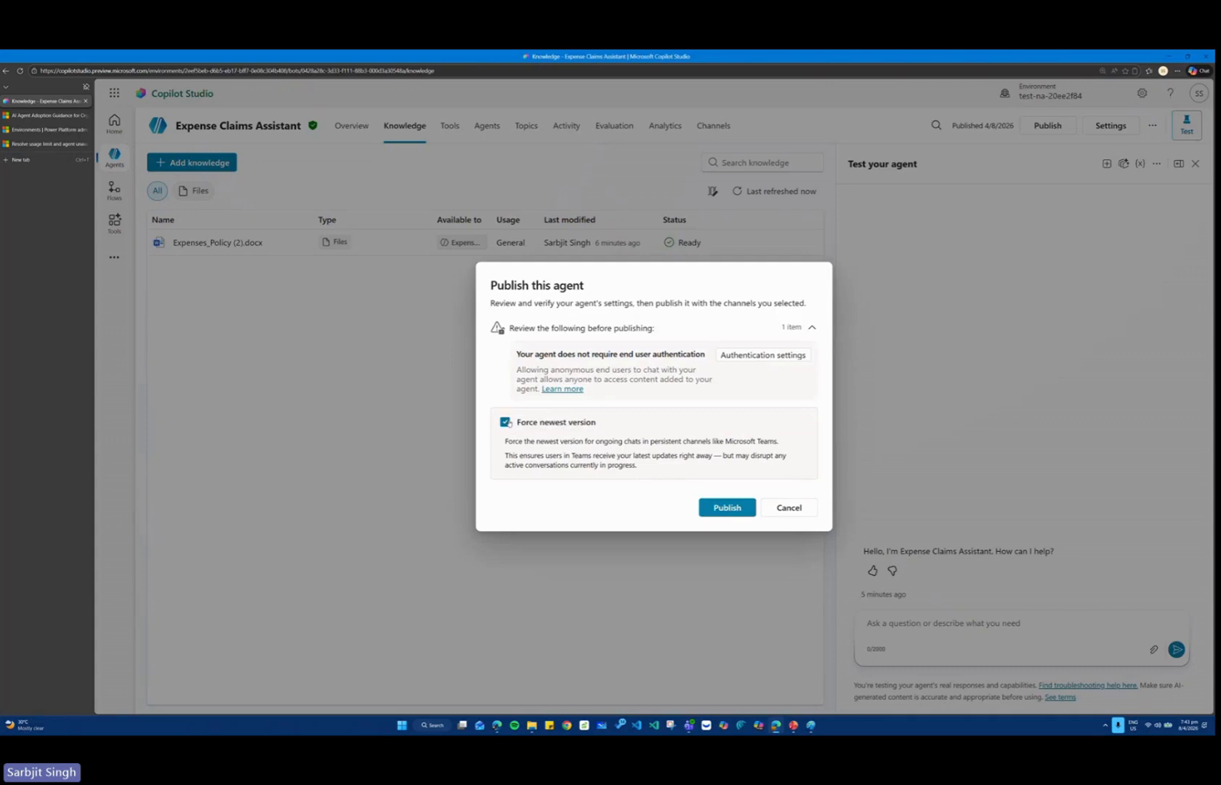
left_click(727, 506)
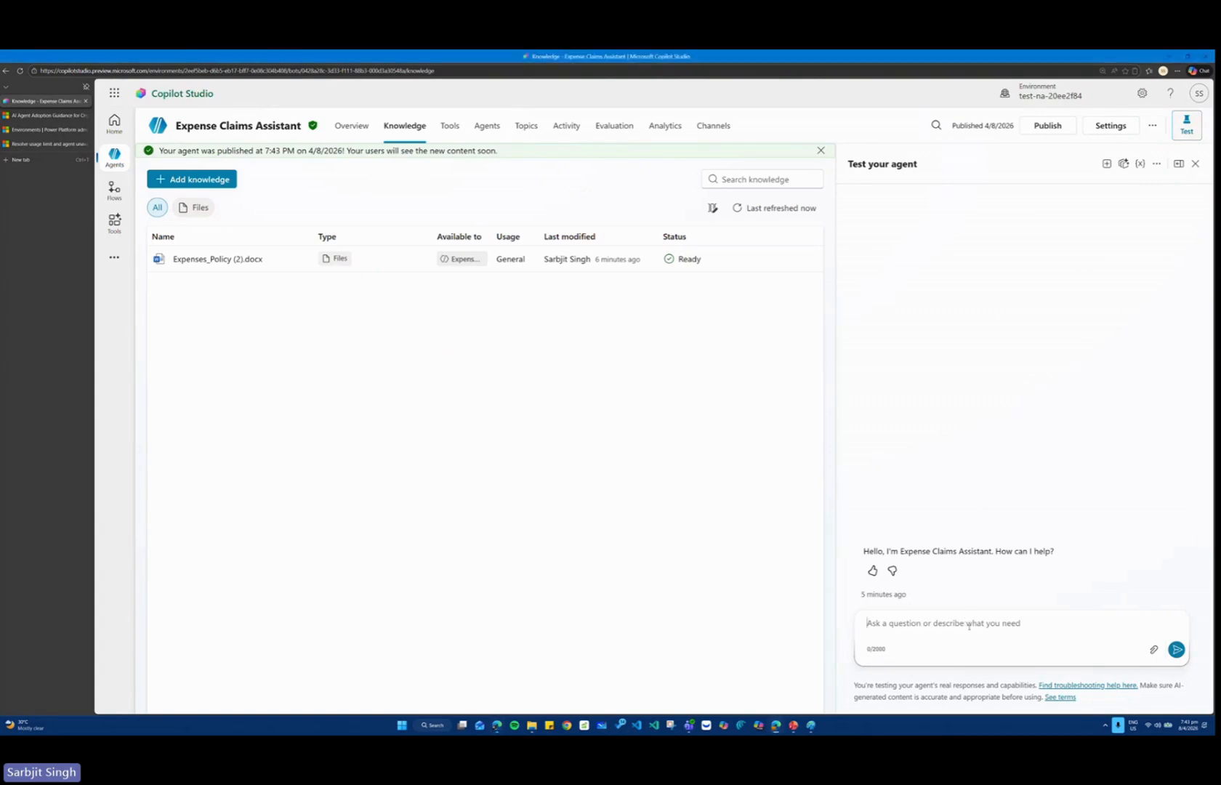
Ask the agent in the test chat "What's the expense limit for a hotel stay?".
type("What's the expense limit for a hotel stay?")
left_click(1177, 649)
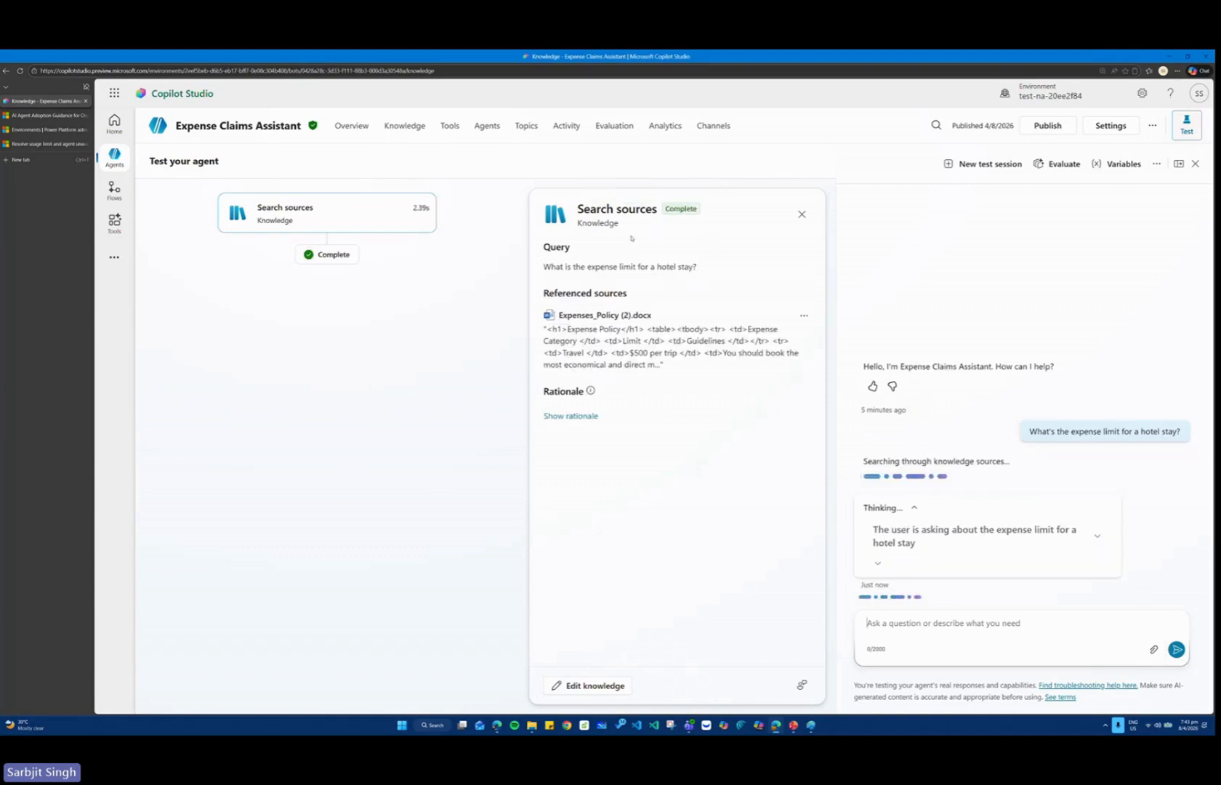
Examine the query and the referenced policy document in the knowledge search details for the hotel stay question.
key("ctrl+1")
left_click(556, 244)
mouse_move(405, 269)
left_mouse_down()
mouse_move(527, 271)
mouse_move(842, 338)
left_mouse_up()
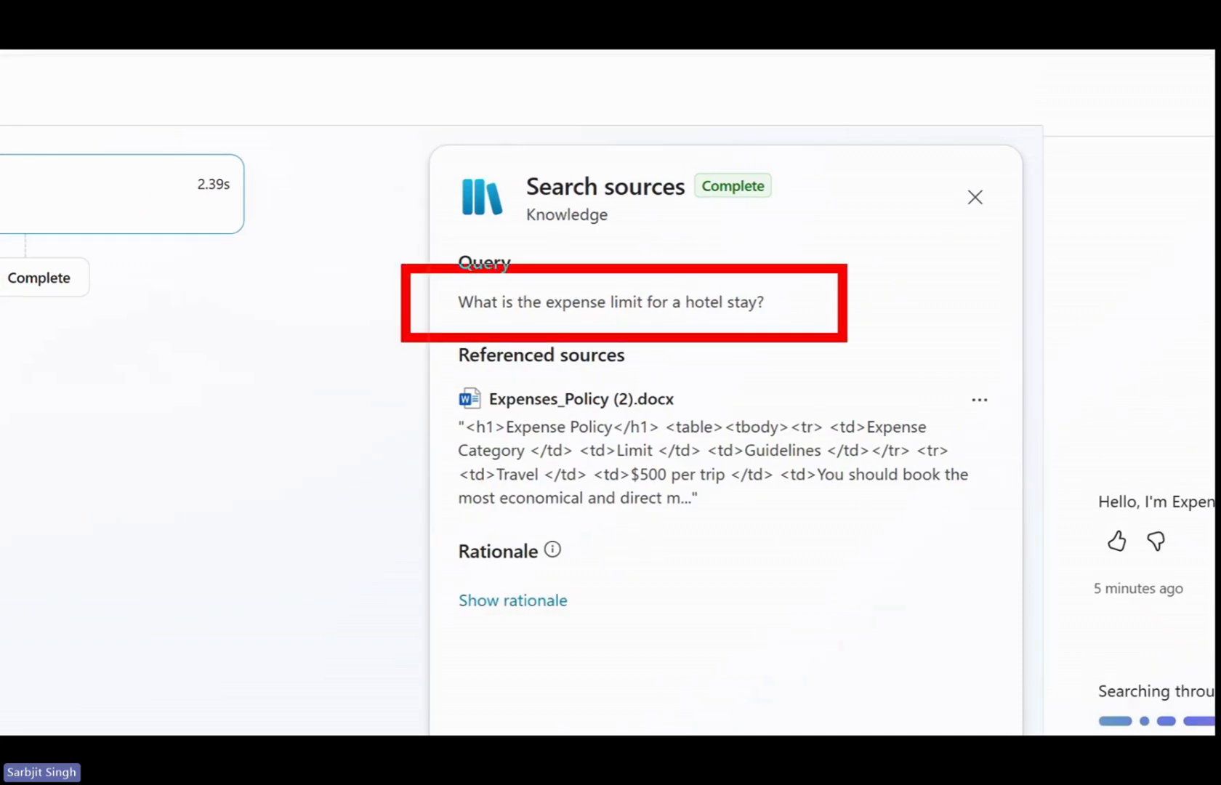
key("e")
left_click_drag(408, 359, 474, 372)
key("e")
mouse_move(392, 368)
left_mouse_down()
mouse_move(476, 343)
mouse_move(589, 458)
mouse_move(429, 376)
left_mouse_up()
key("e")
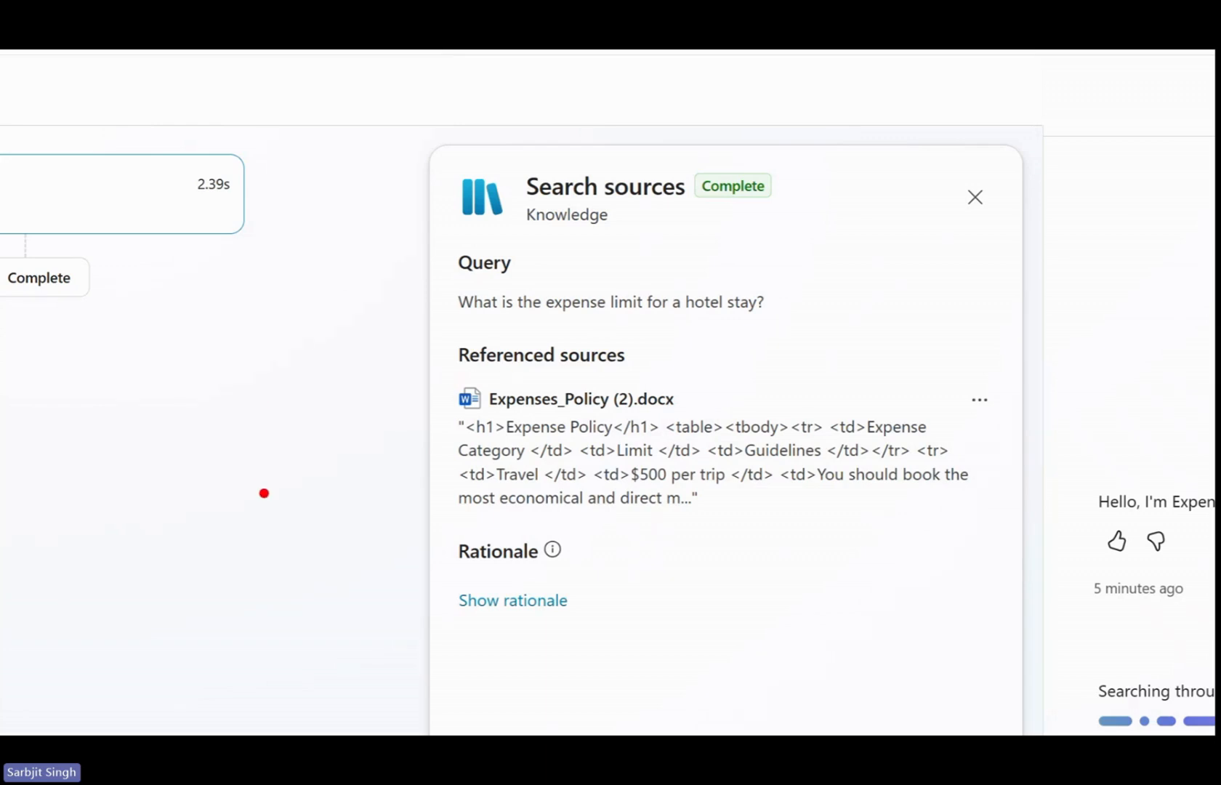
mouse_move(409, 342)
left_mouse_down()
mouse_move(559, 332)
mouse_move(1003, 381)
mouse_move(441, 556)
mouse_move(411, 381)
left_mouse_up()
key("e")
key("Escape")
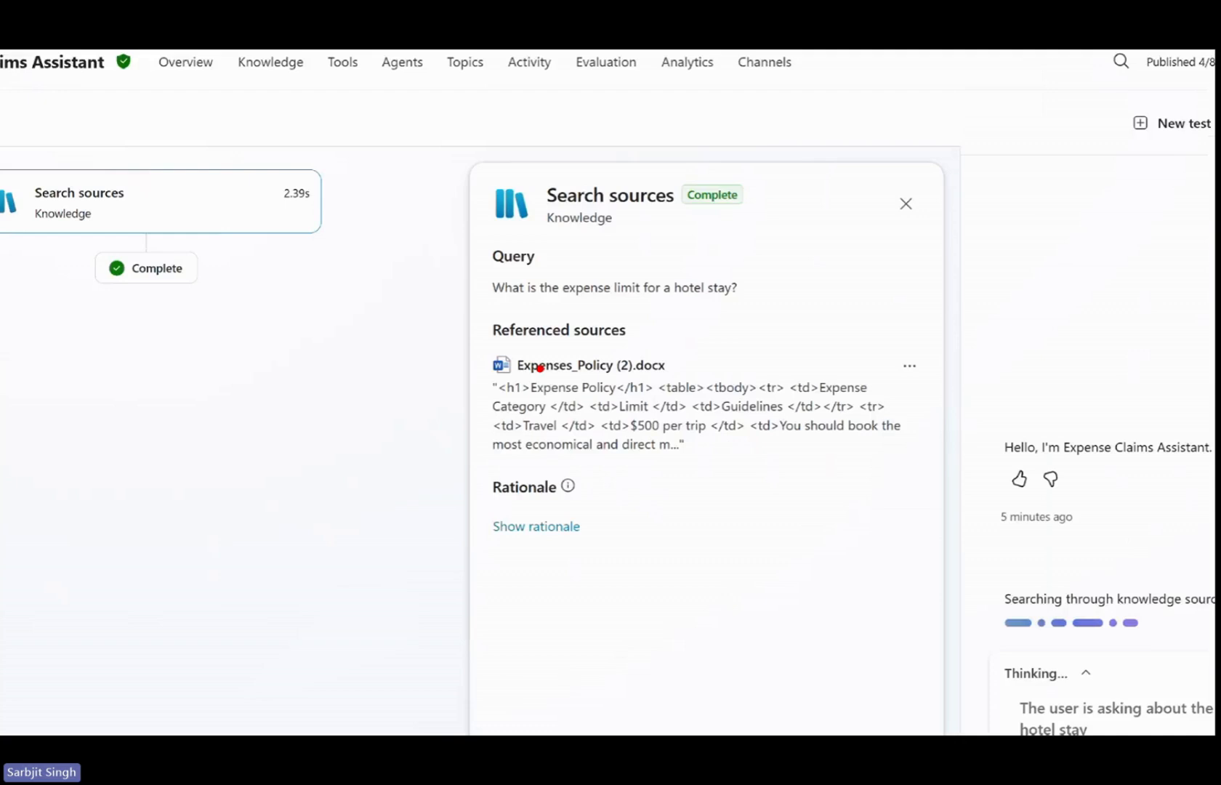
Check the knowledge search's rationale and collapse the agent's thinking above the hotel stay answer.
left_click(572, 417)
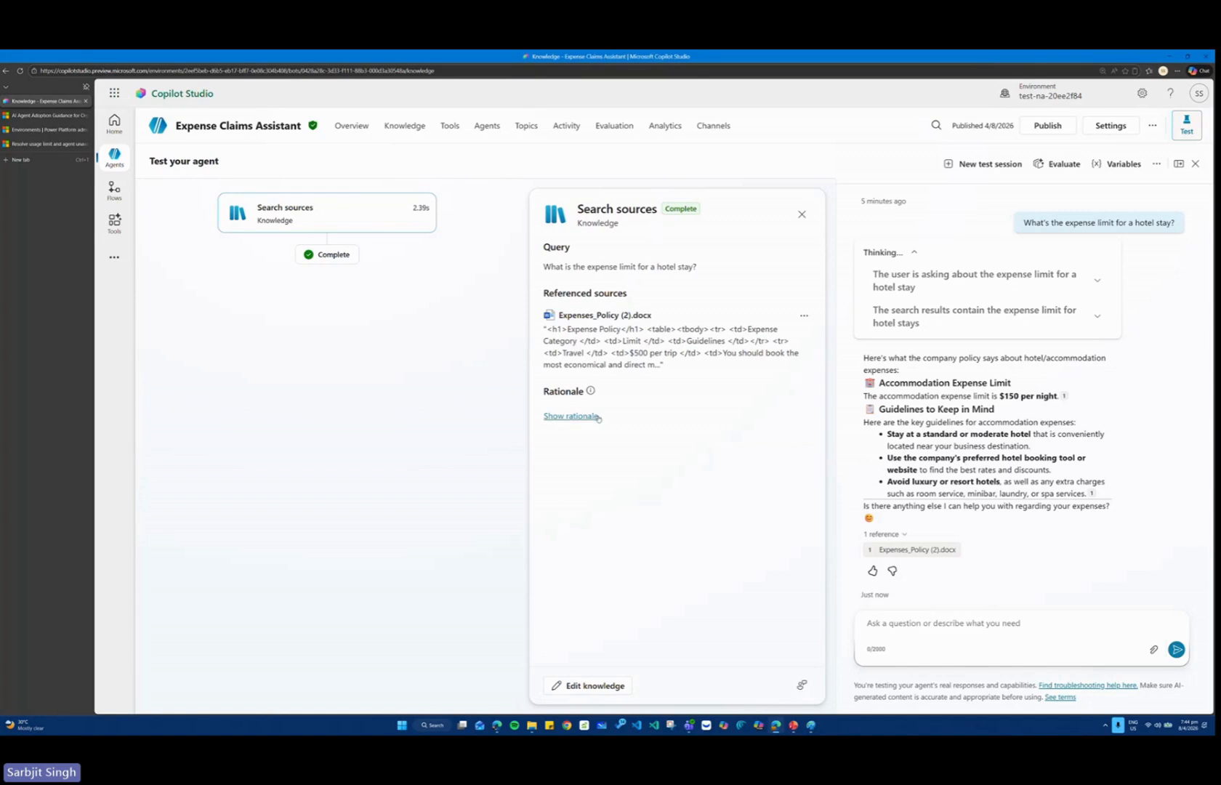
left_click(563, 415)
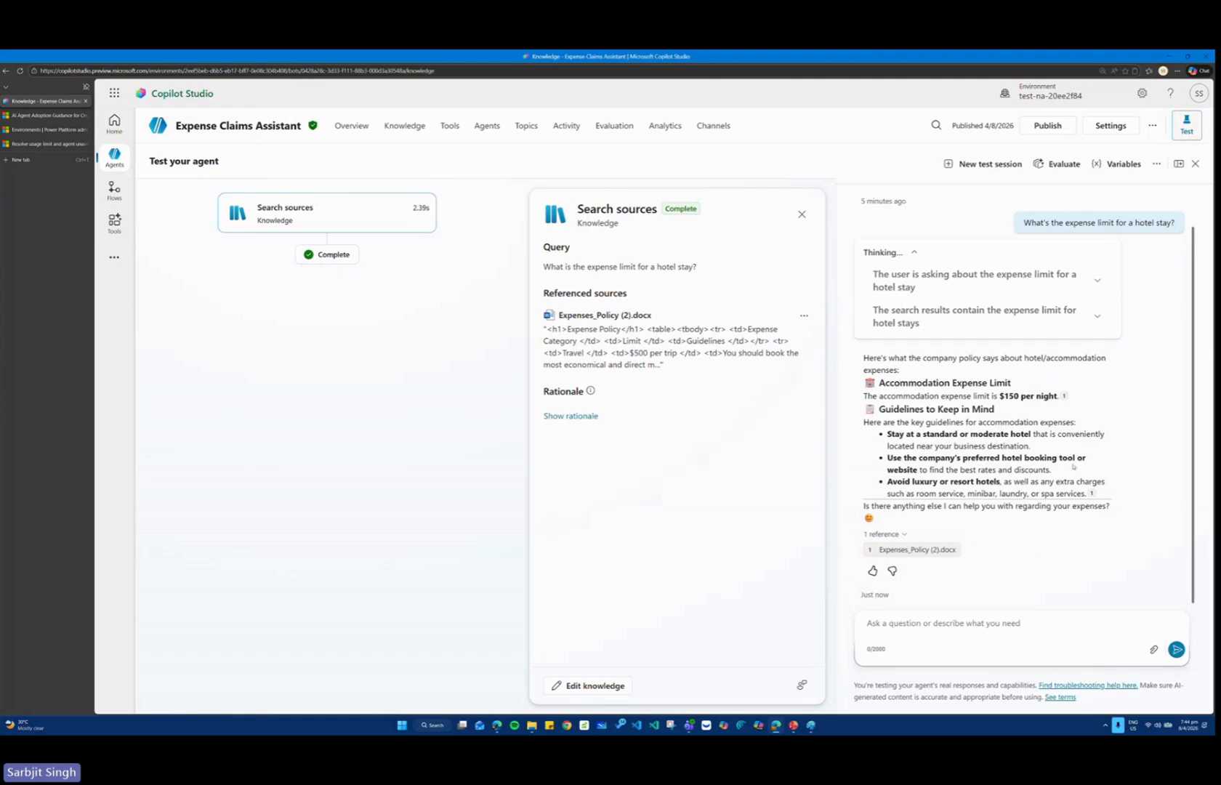
left_click(891, 252)
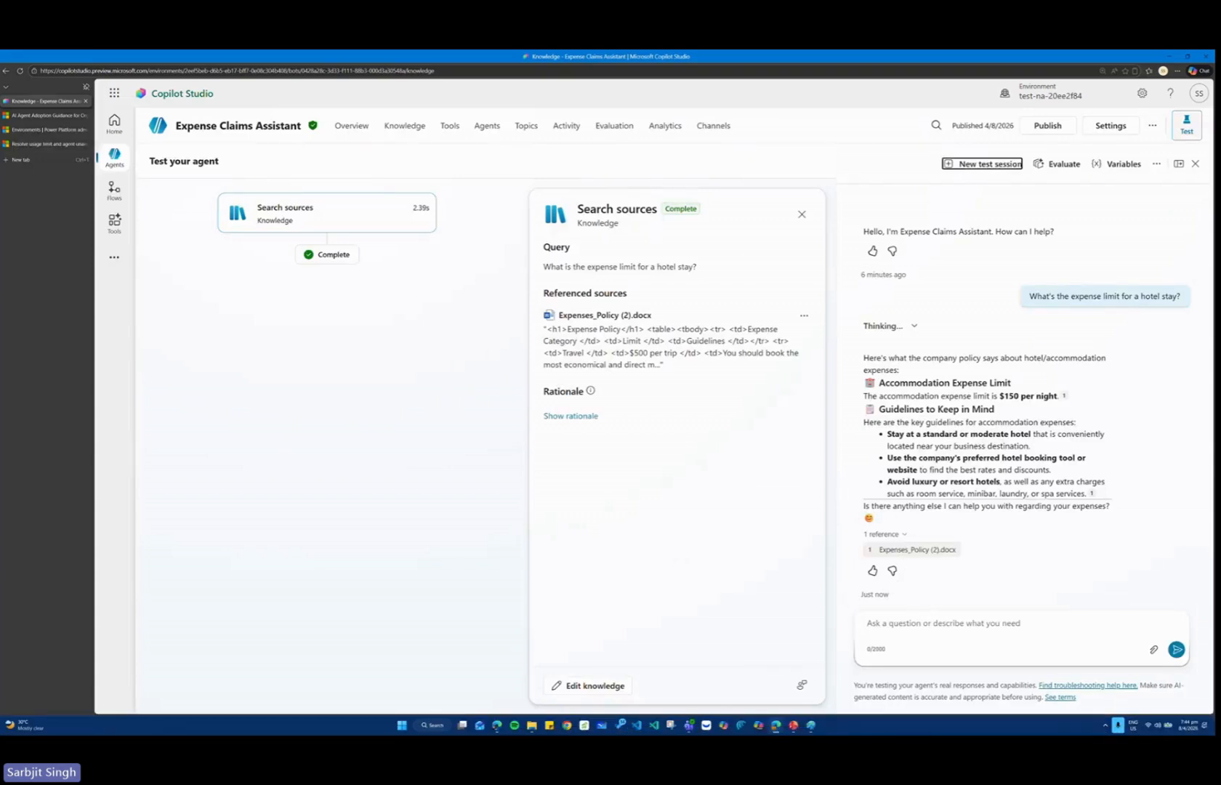
Ask the agent in the test chat "What about flights?" and collapse the thinking above its answer.
key("alt+Tab")
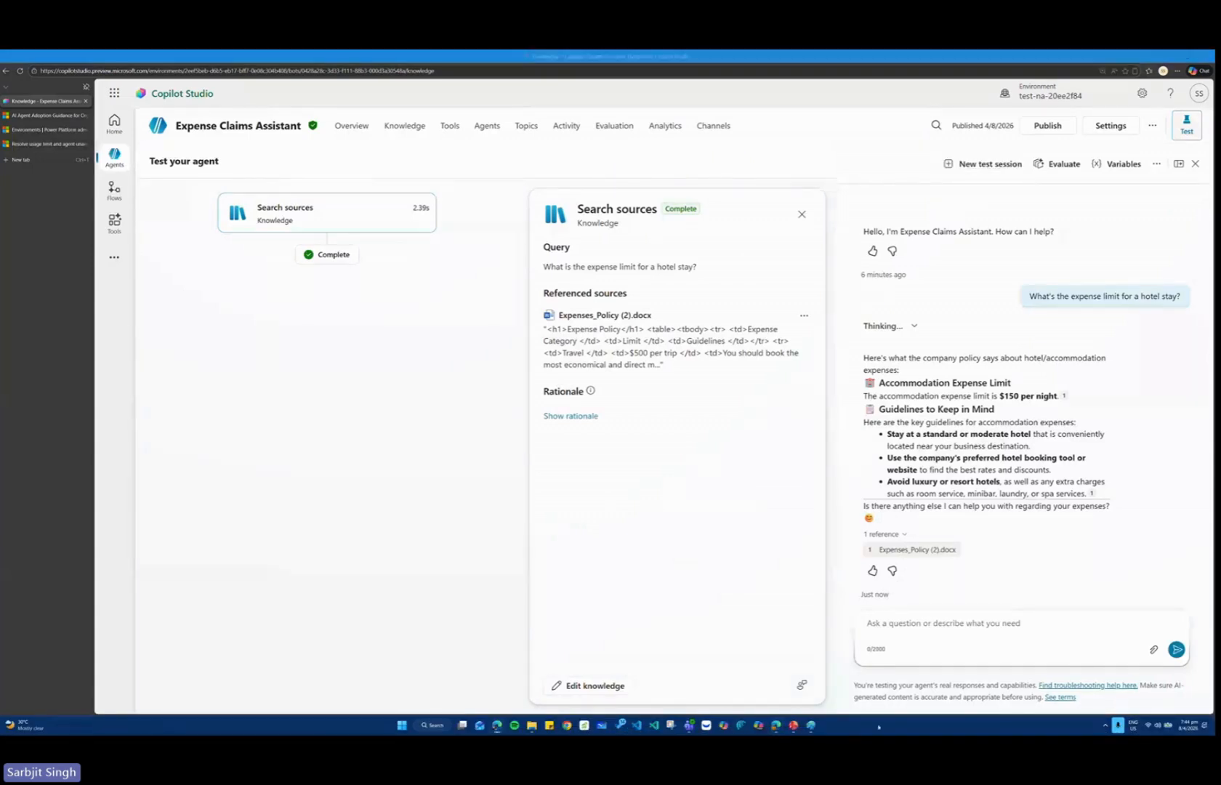
left_click(948, 625)
type("What about flights?")
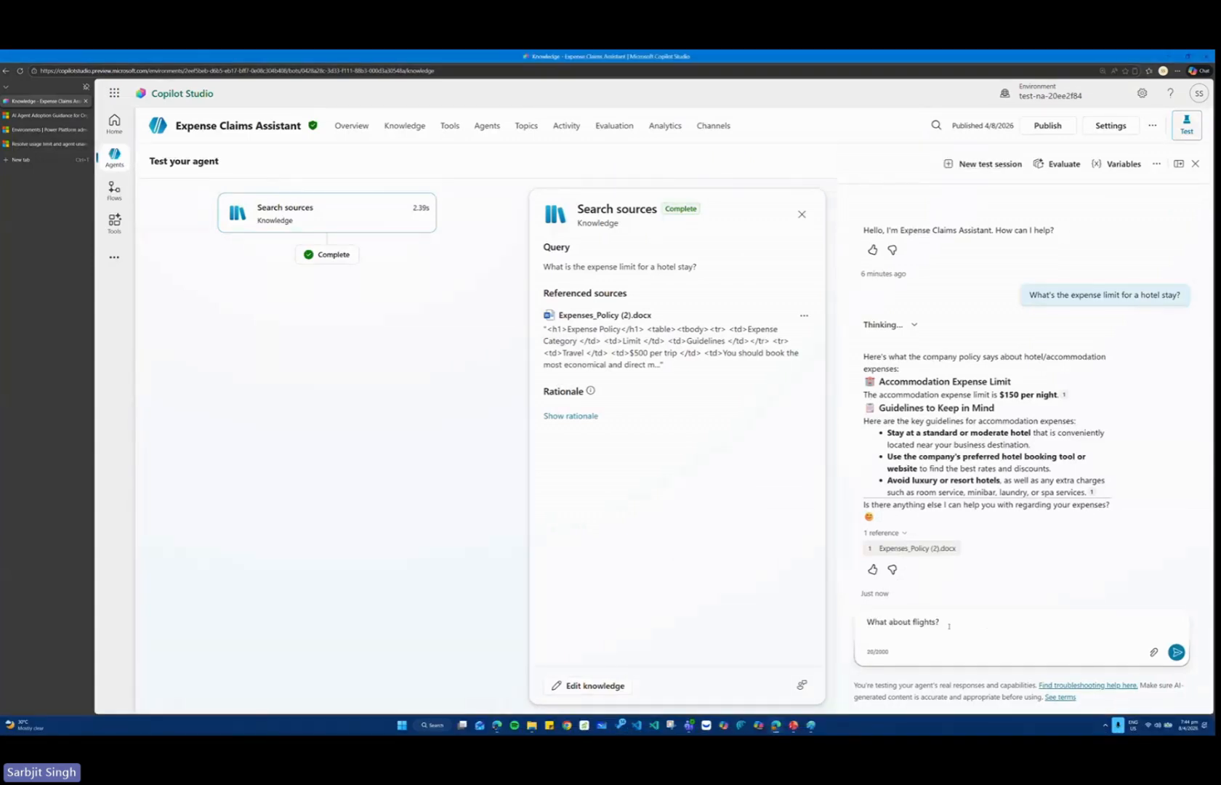
key("Return")
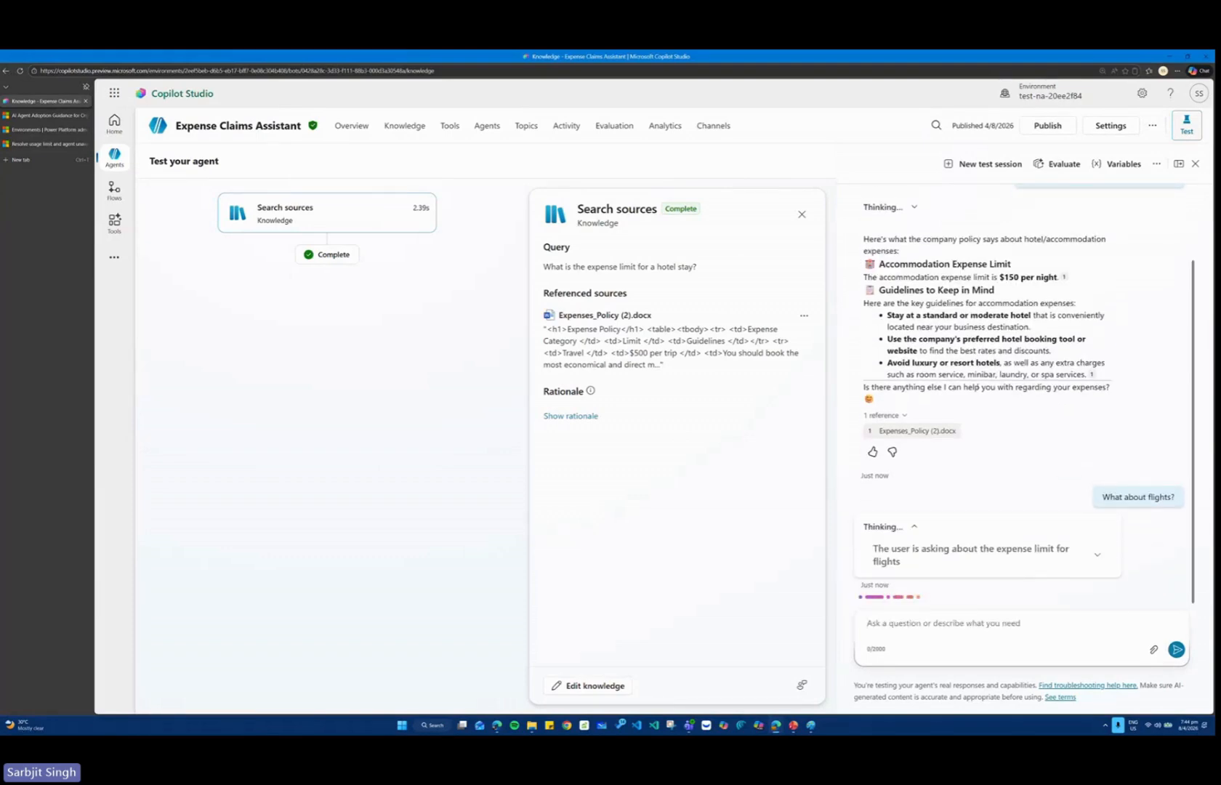
key("ctrl+1")
left_click(962, 401)
mouse_move(738, 402)
left_mouse_down()
mouse_move(865, 443)
mouse_move(1001, 509)
left_mouse_up()
key("Escape")
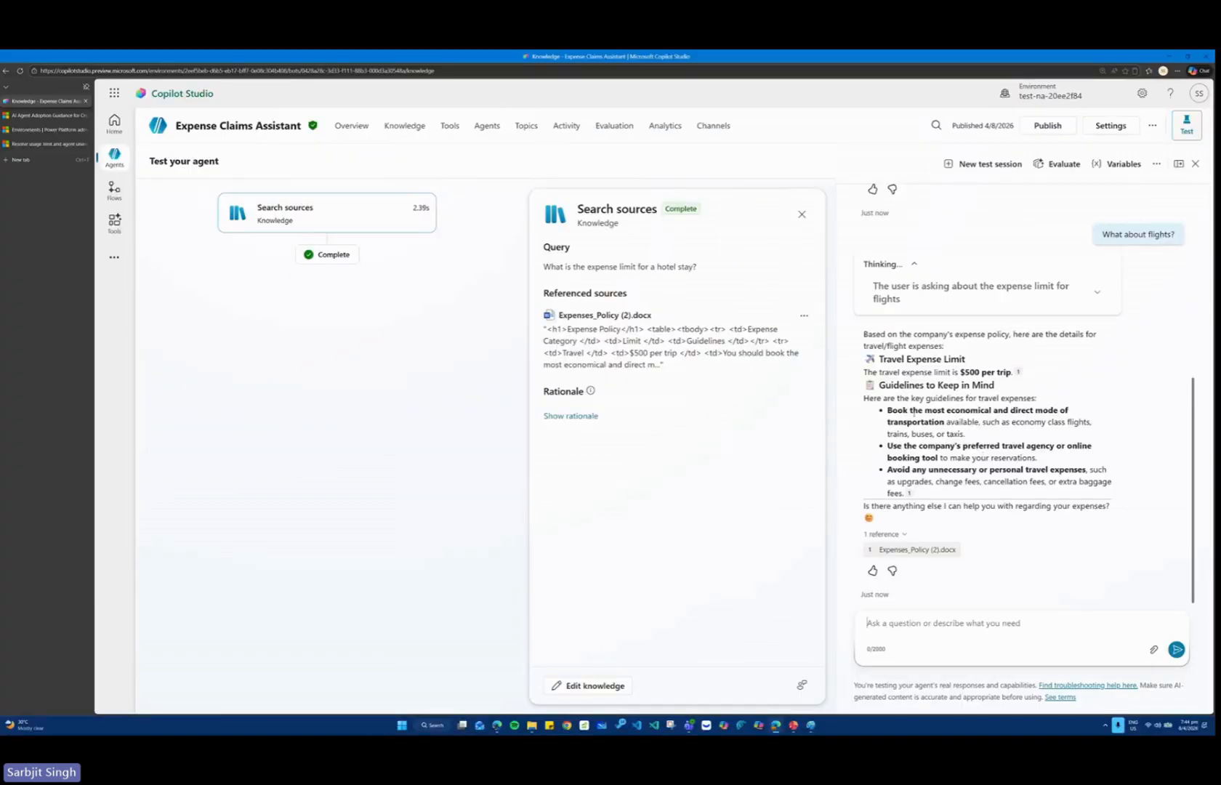
left_click(913, 264)
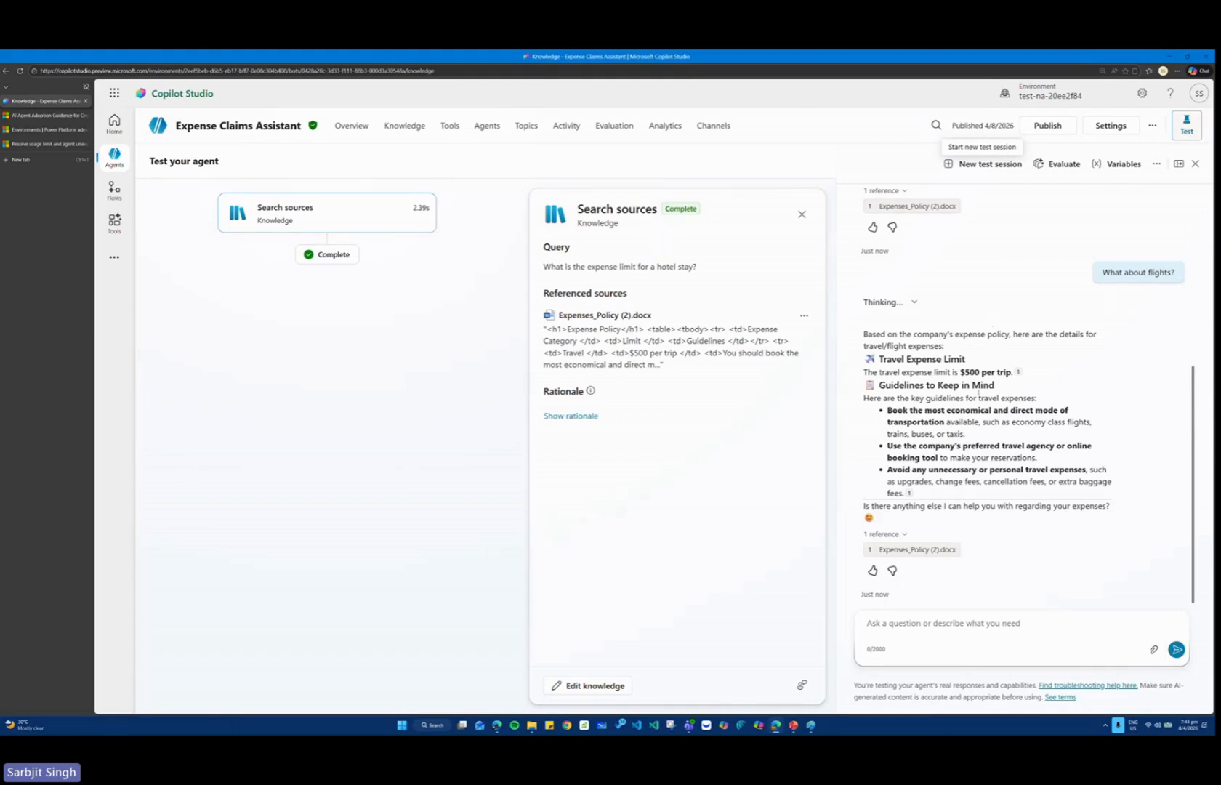
Ask the agent "What guidelines are there for entertainment expenses?" and, as a separate message, "What are the expense limits for meals?".
key("alt+Tab")
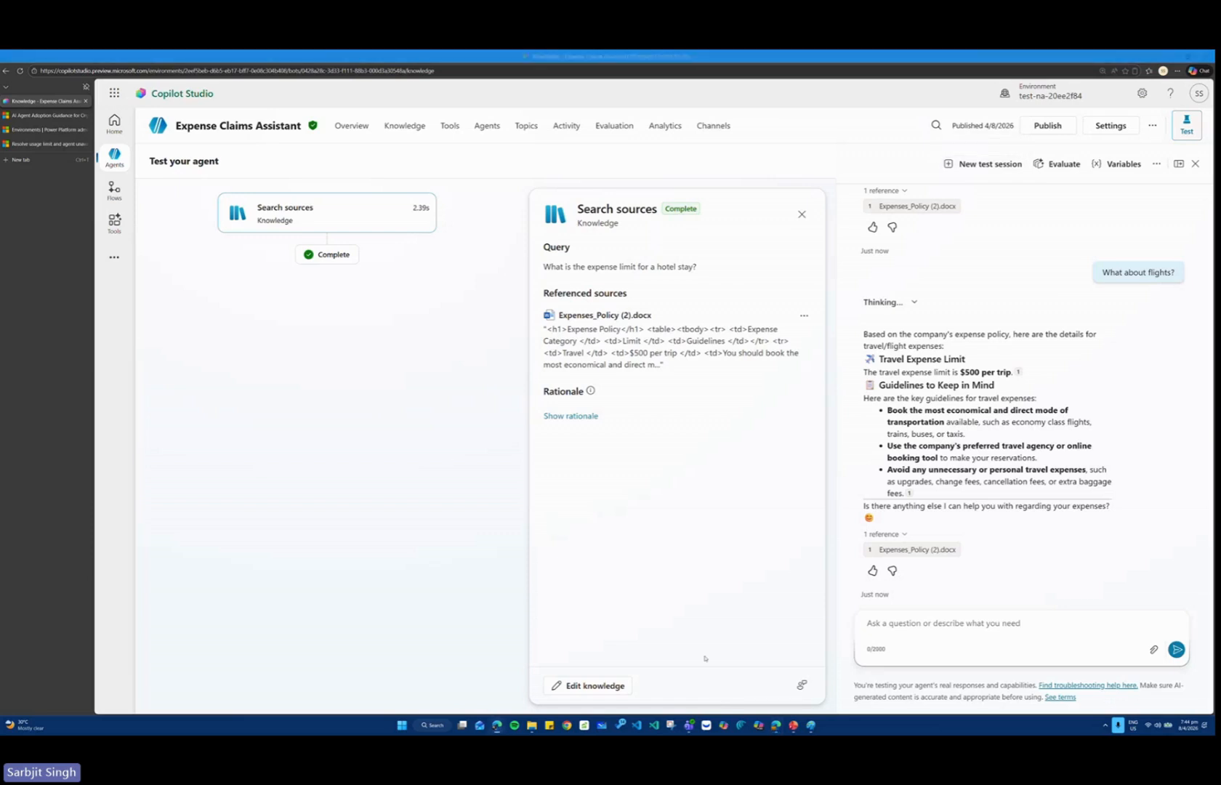
left_click(1025, 622)
type("What guidelines are there for entertainment expenses?")
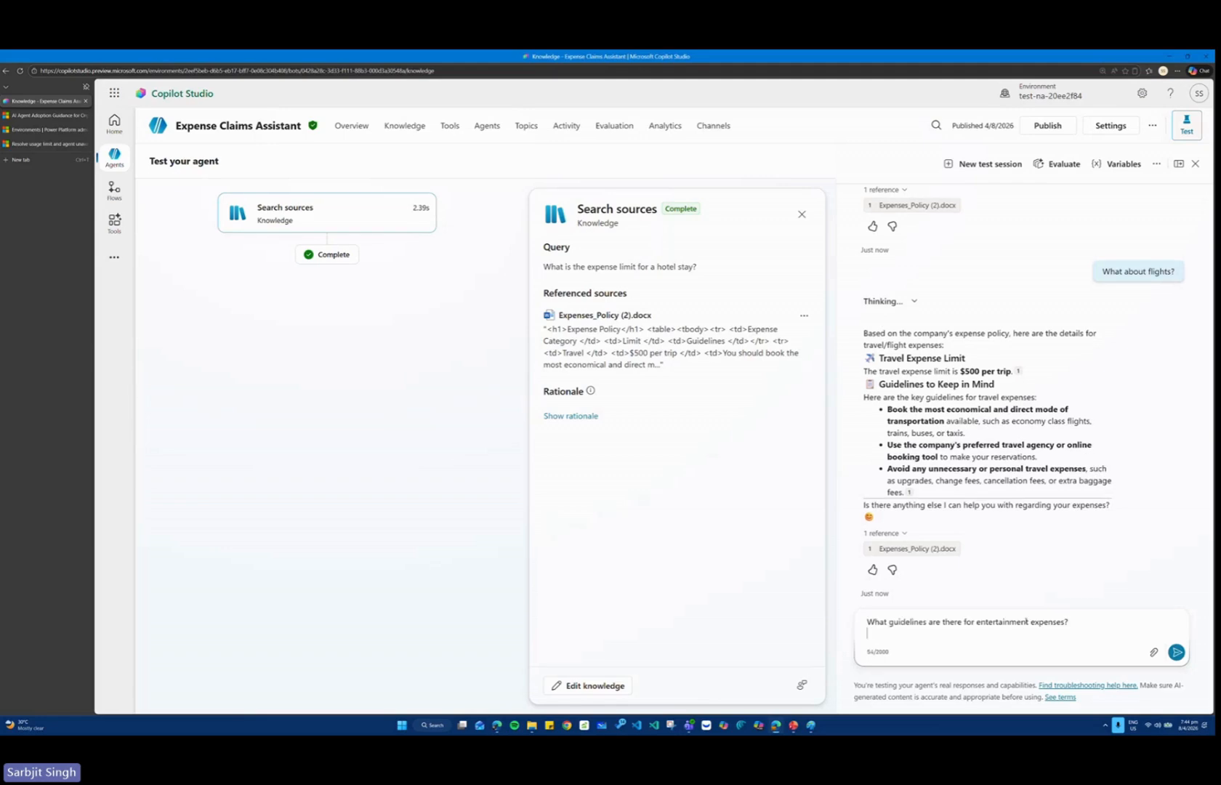
left_click(1176, 651)
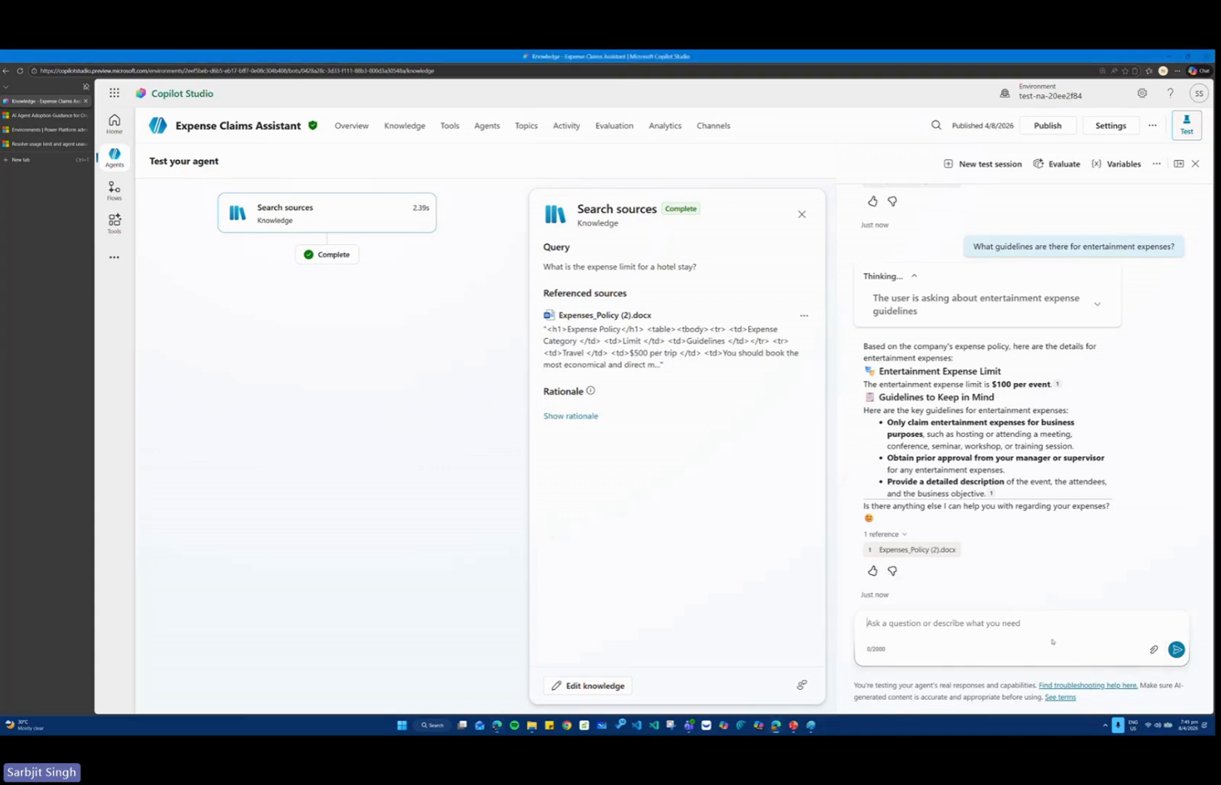
type("What are the expense limits for meals?")
left_click(1175, 652)
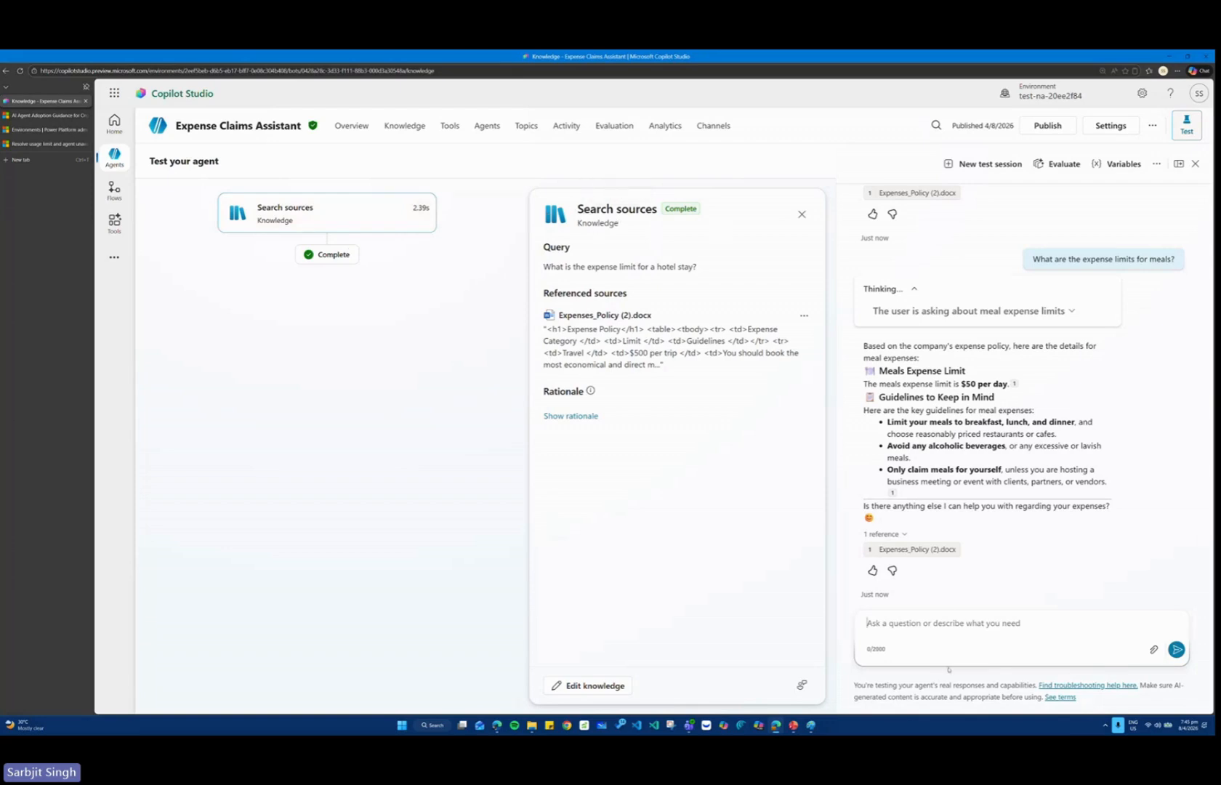
Ask the agent in the test chat "who do i contact to submit claims".
type("hwat")
key("BackSpace")
key("BackSpace")
key("BackSpace")
key("BackSpace")
type("wh")
key("BackSpace")
type("o do i contact to submit claims")
key("Return")
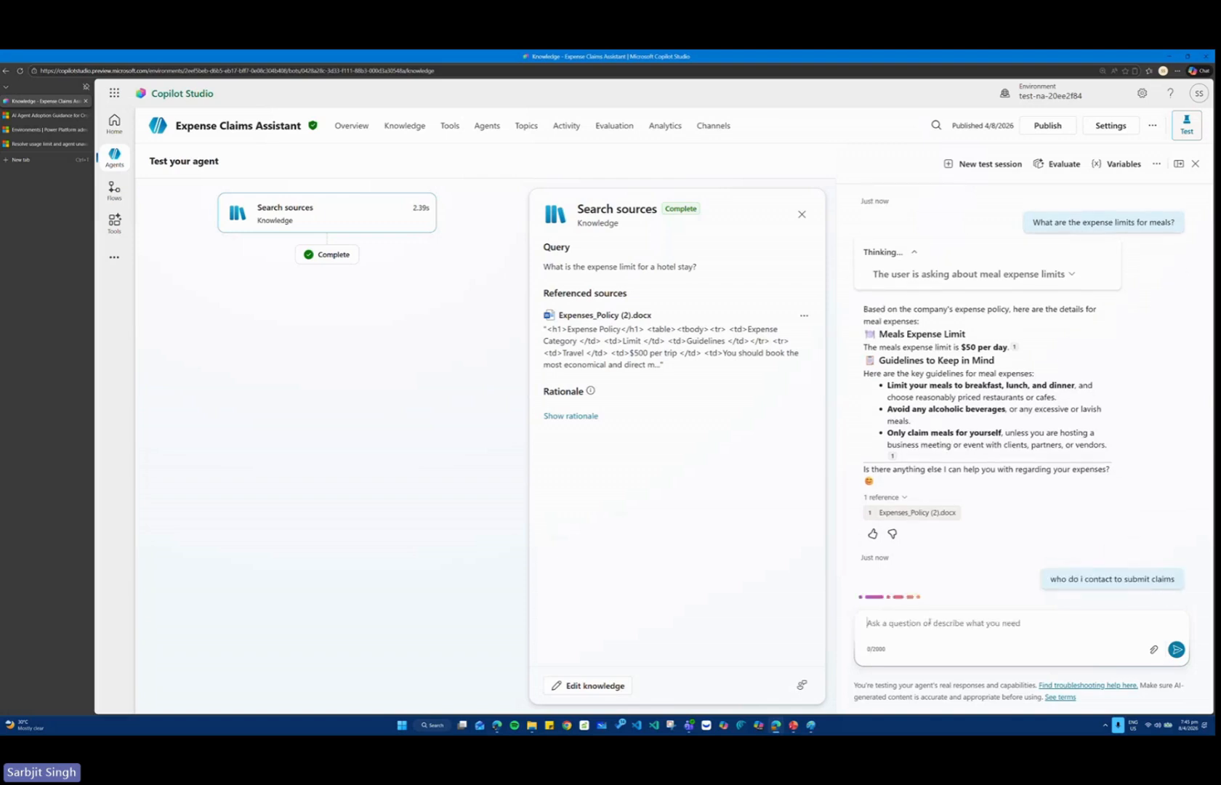
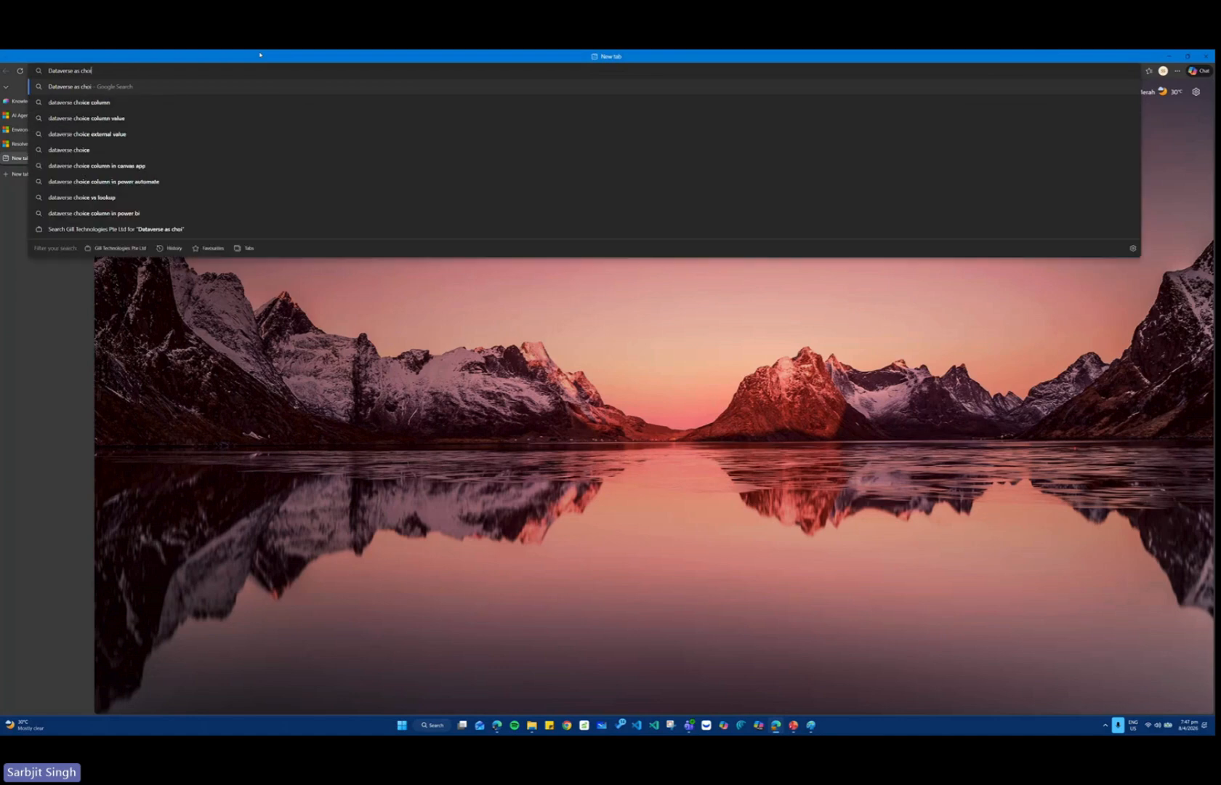
Search the web for "Dataverse as choice of AI agent knowledge" and open the Microsoft Learn article "Add Dataverse tables as a knowledge source".
type("ent knowledge")
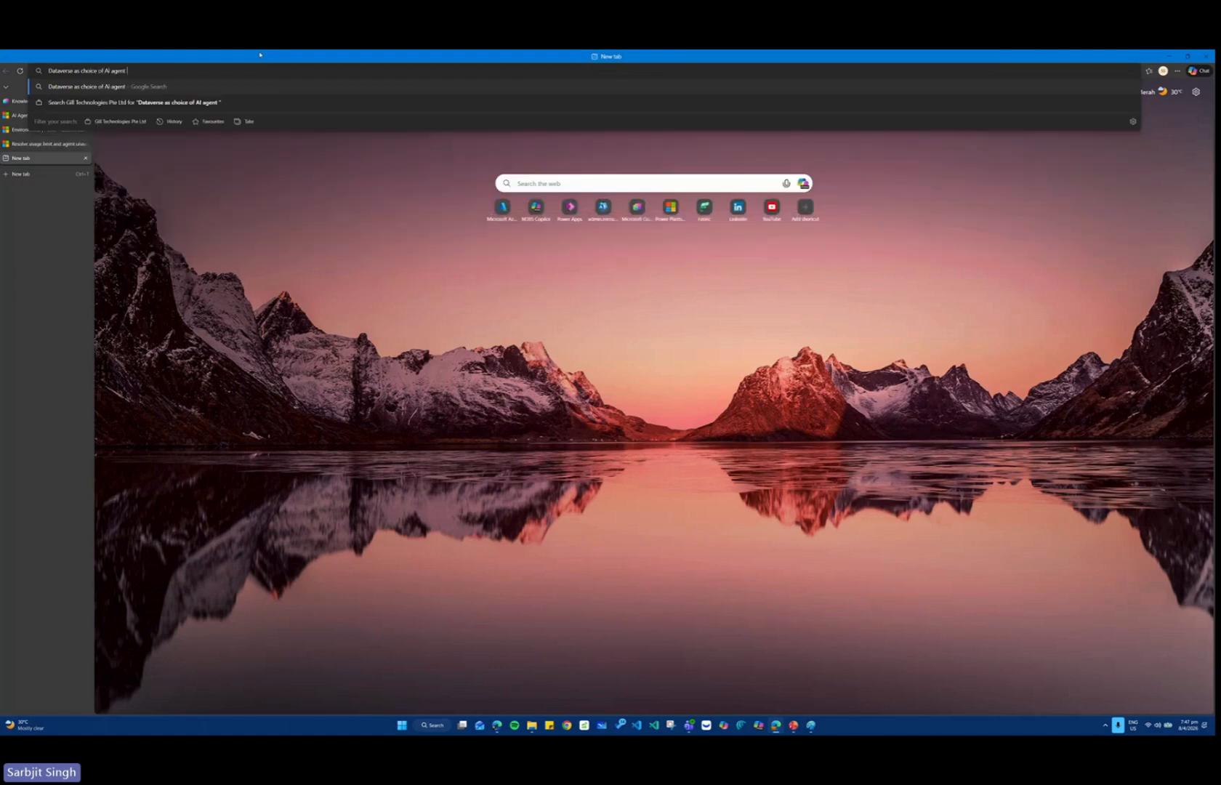
key("Return")
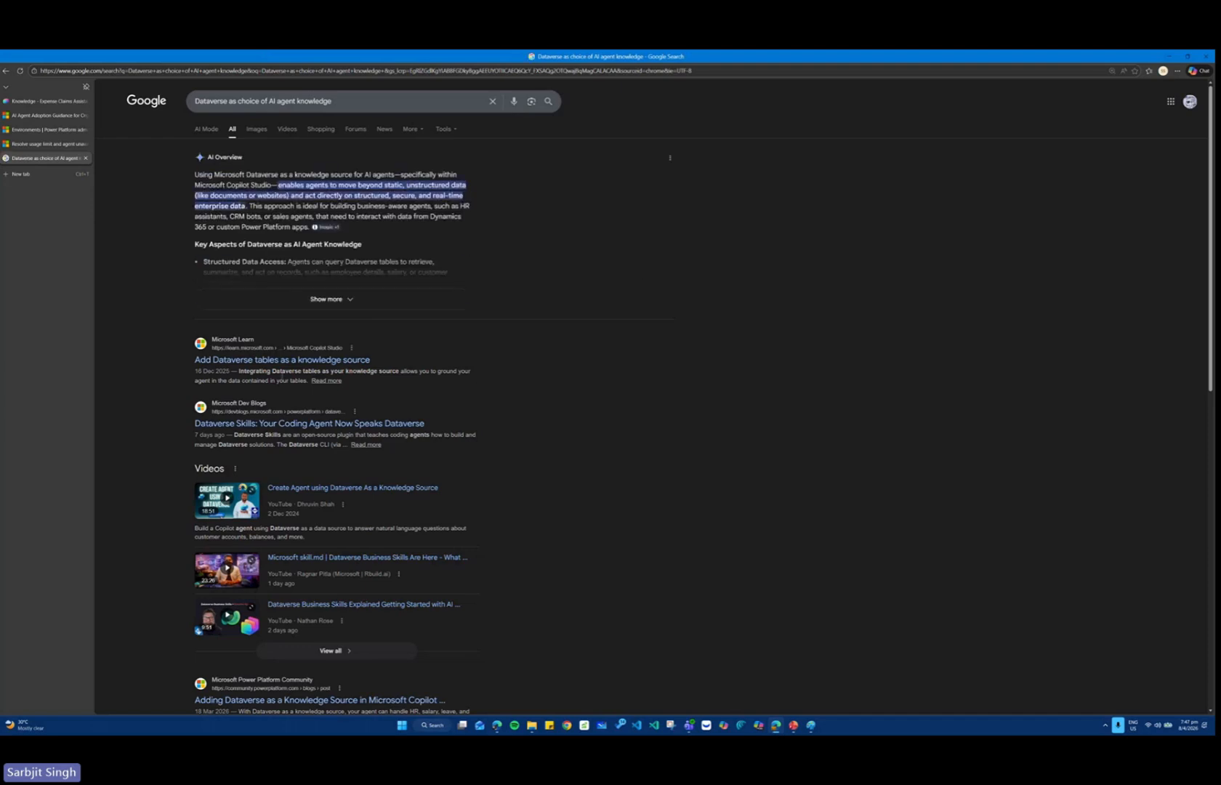
left_click(296, 361)
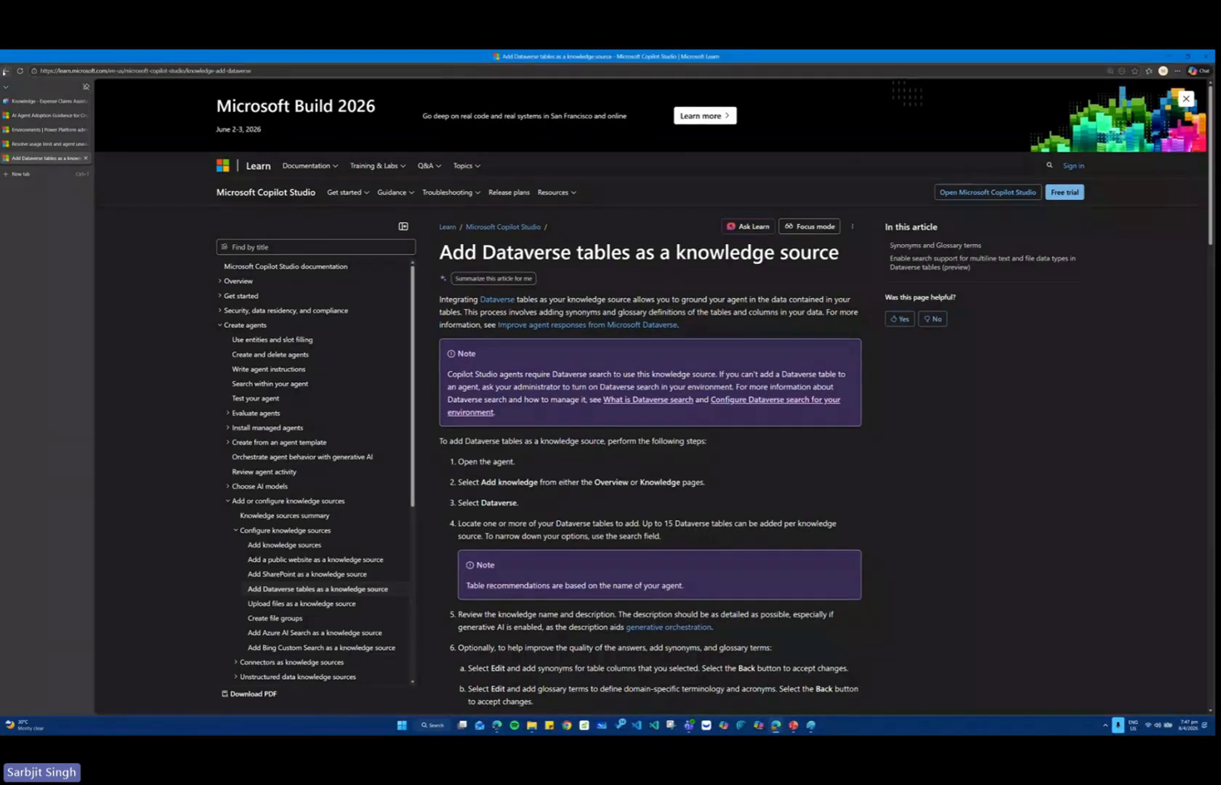
Return to the results, extend the search with "update microsoft build", and open the Microsoft article "Dataverse at Build: The Agent Platform Powering the Future of Agentic AI".
left_click(5, 71)
left_click(349, 100)
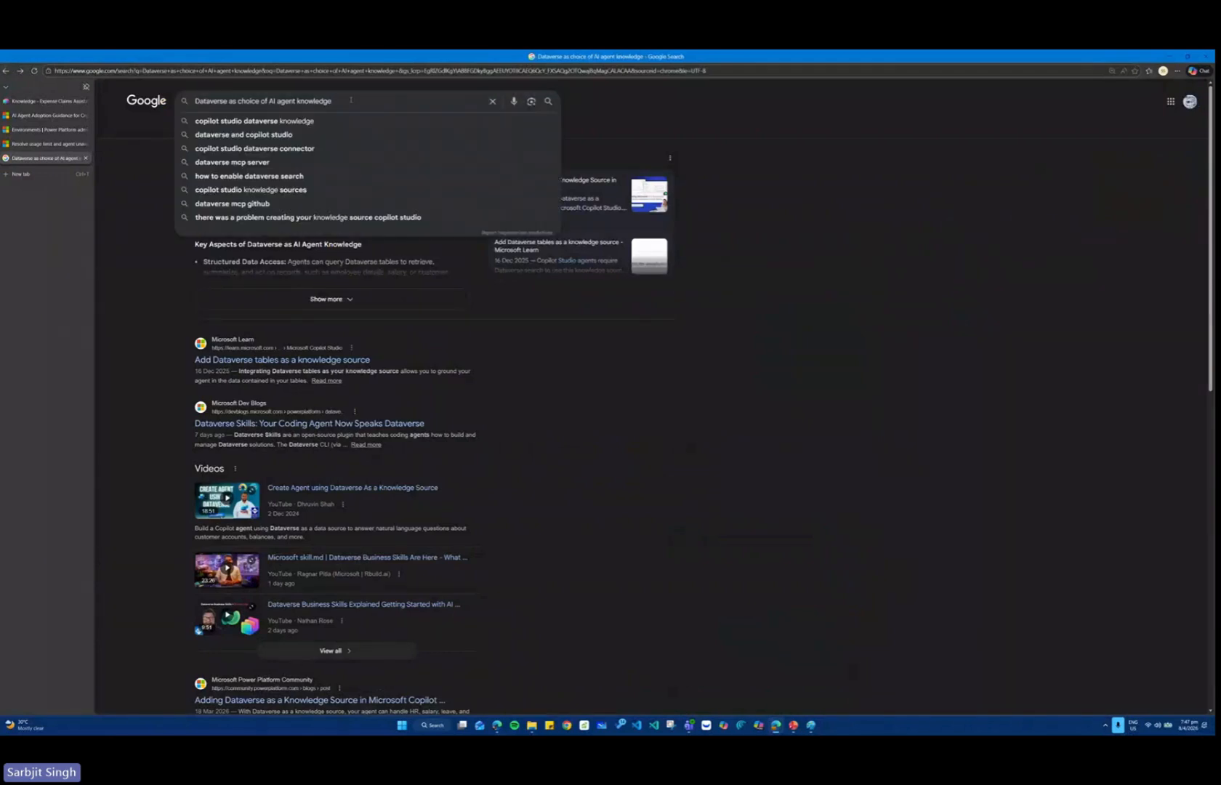
type("update mic")
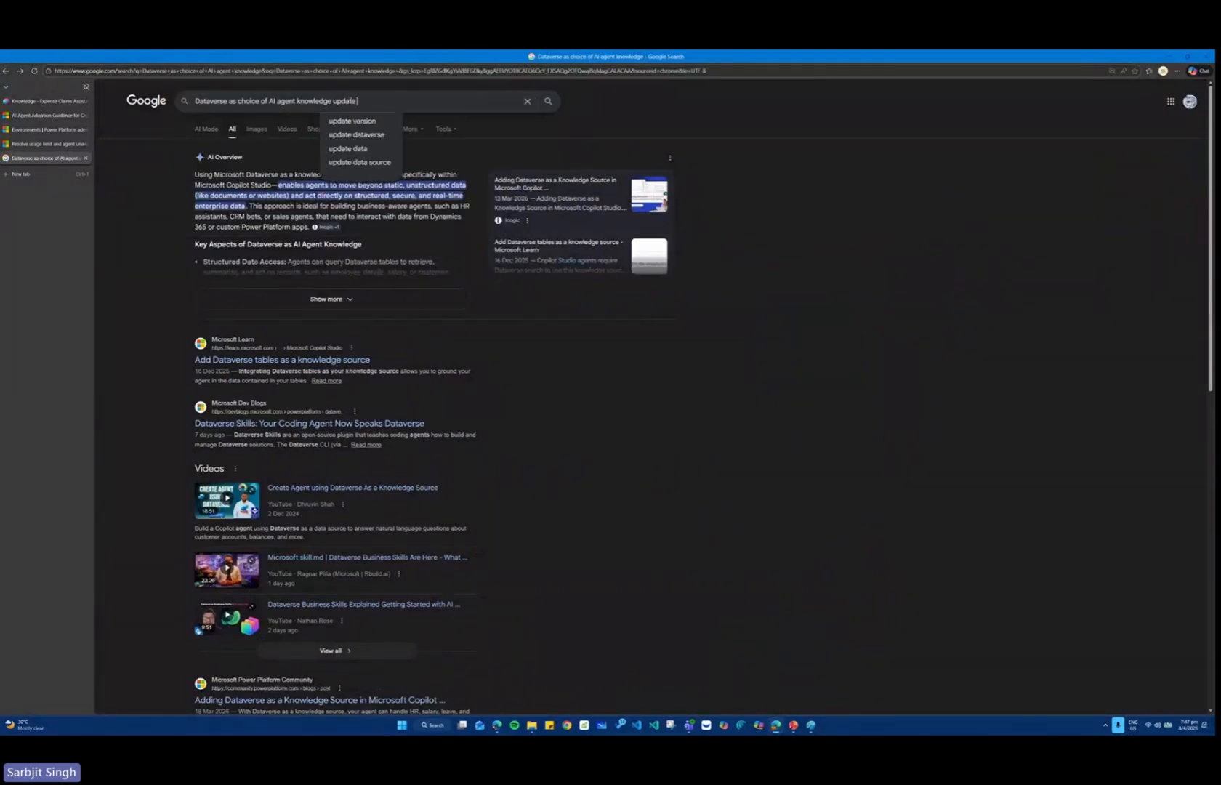
type("rosof")
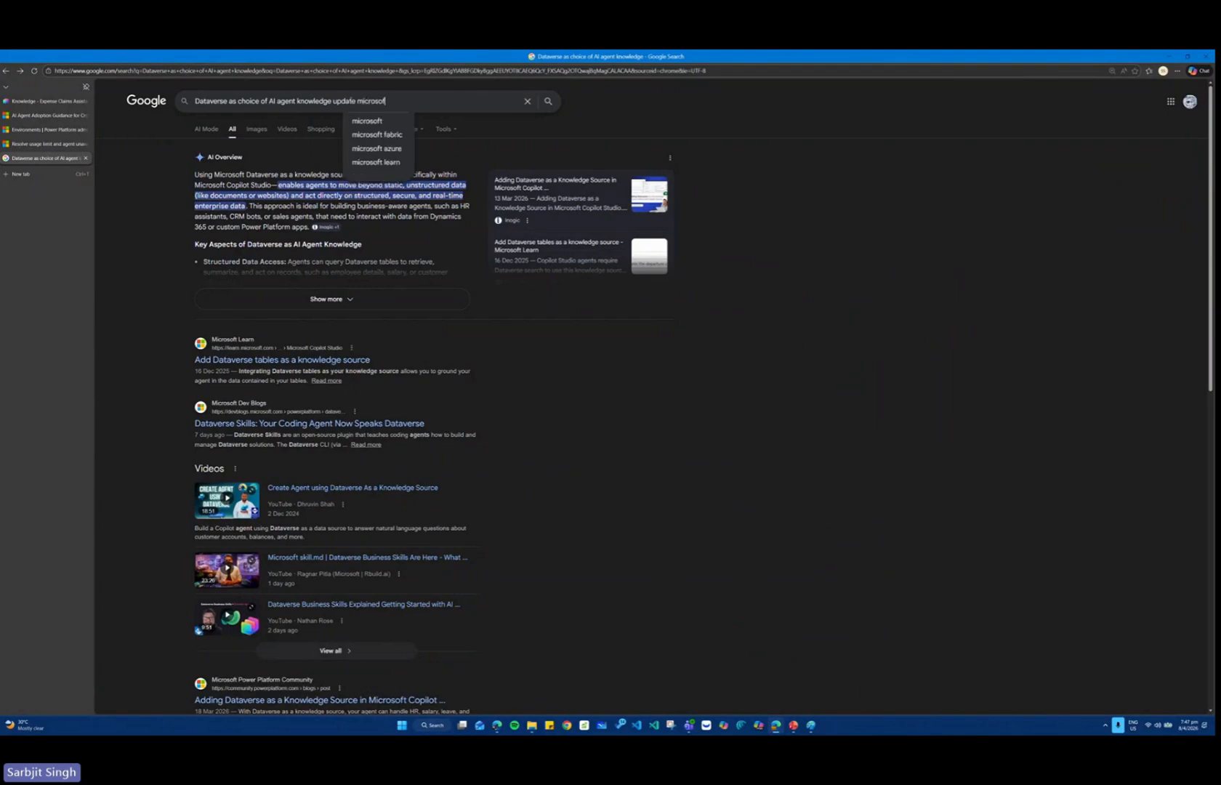
type("t build")
key("Return")
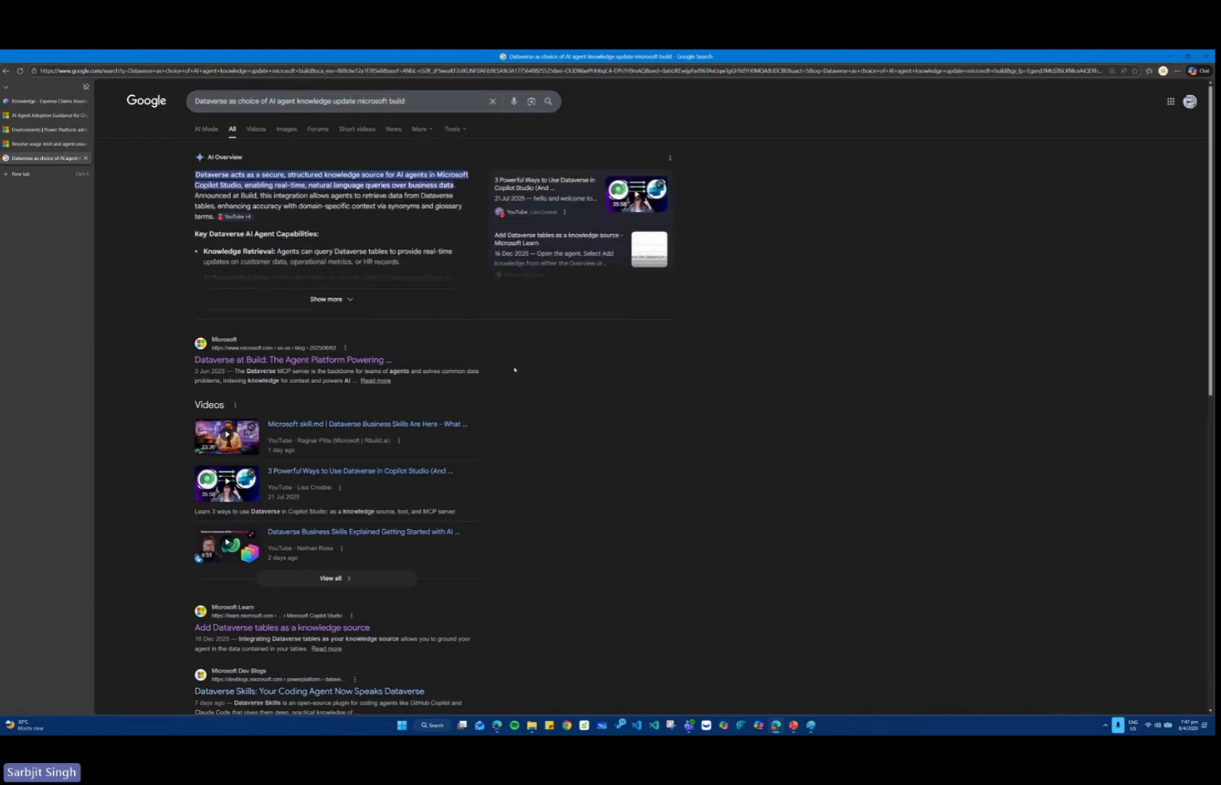
left_click(368, 358)
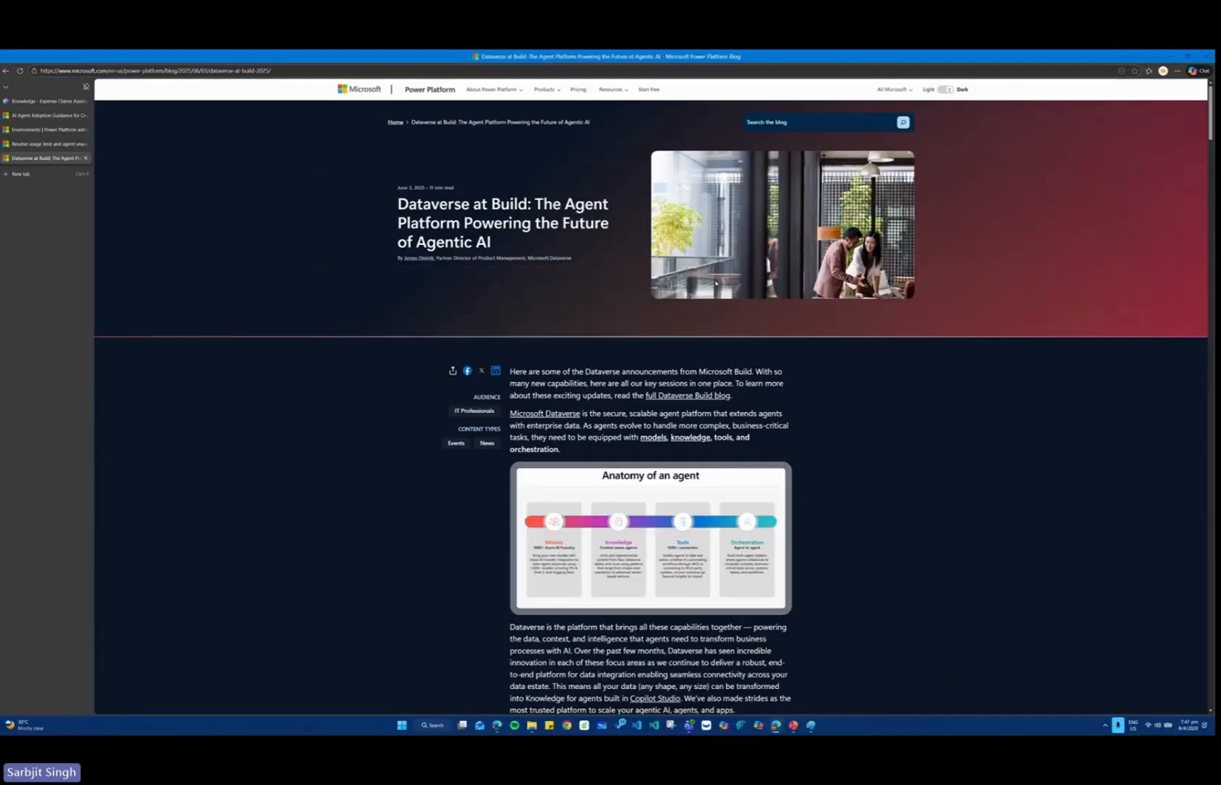
Select the Dataverse at Build article's web address and skim its sections on Dataverse MCP server and knowledge sessions.
left_click(262, 71)
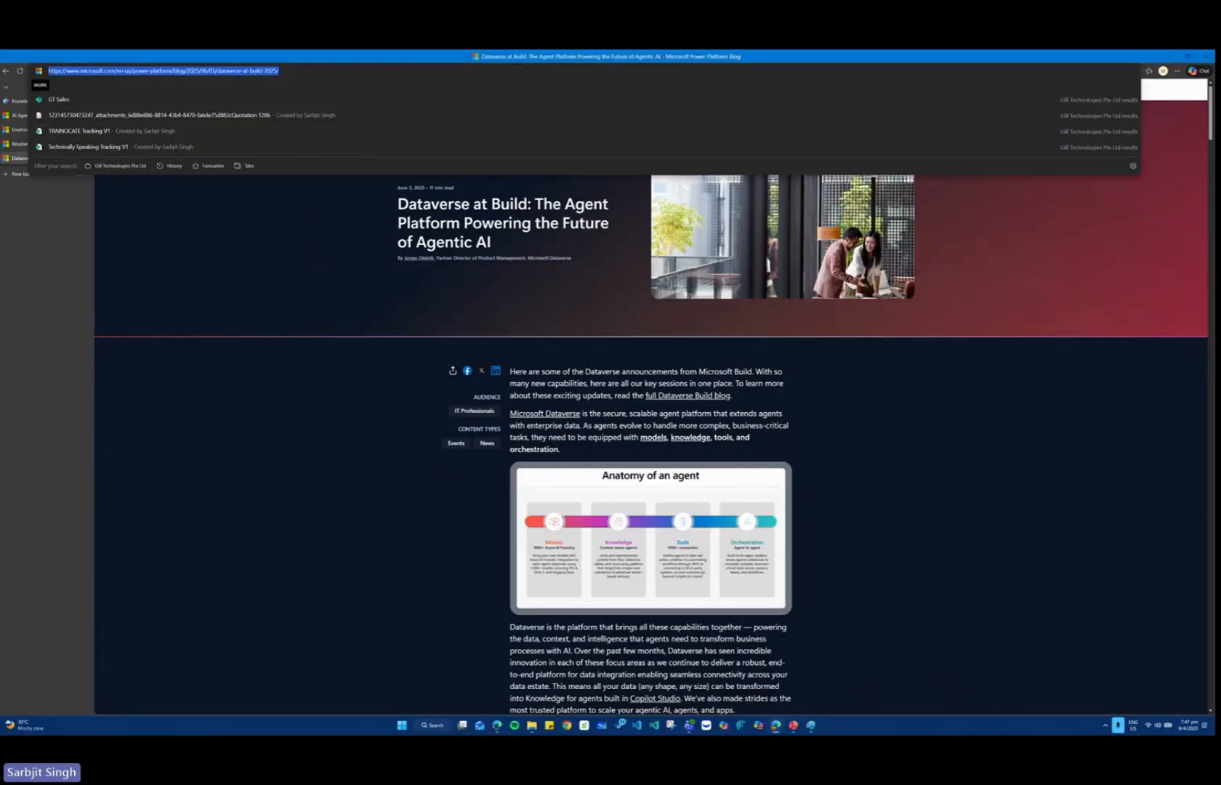
key("alt+Tab")
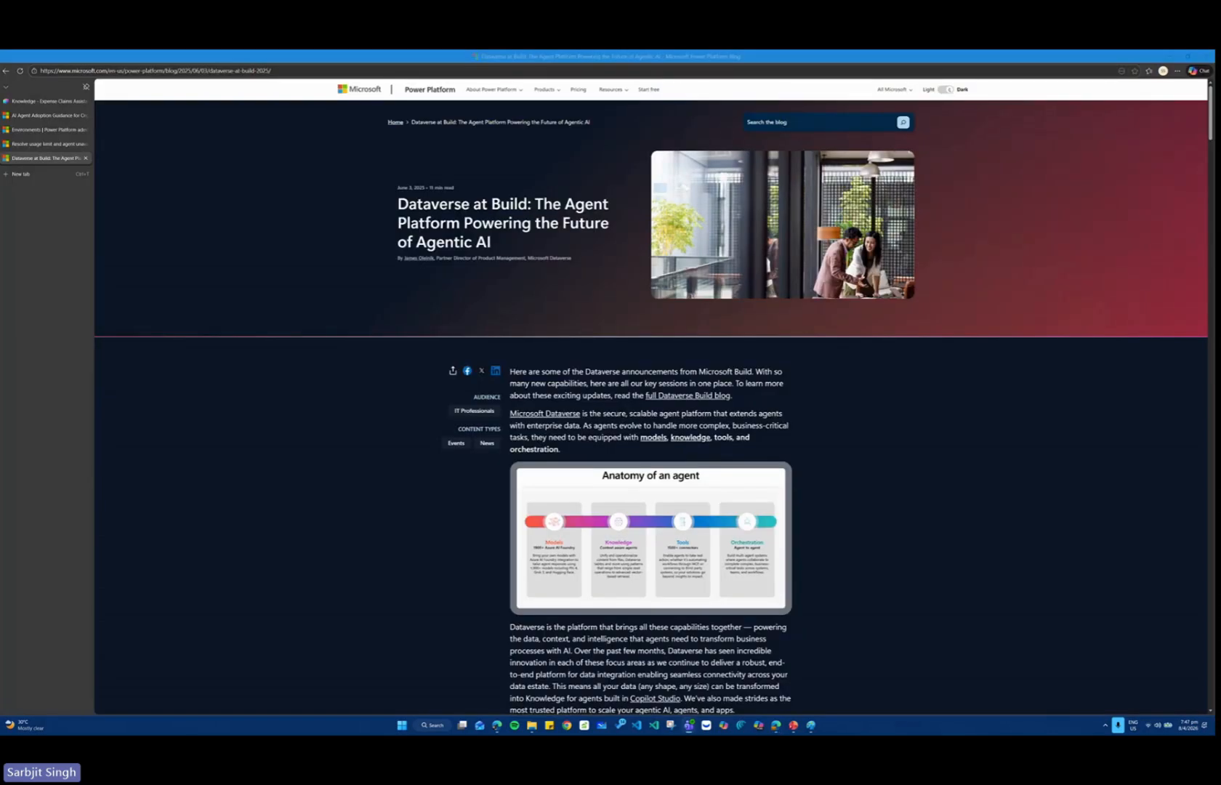
scroll(814, 393, "down", 6)
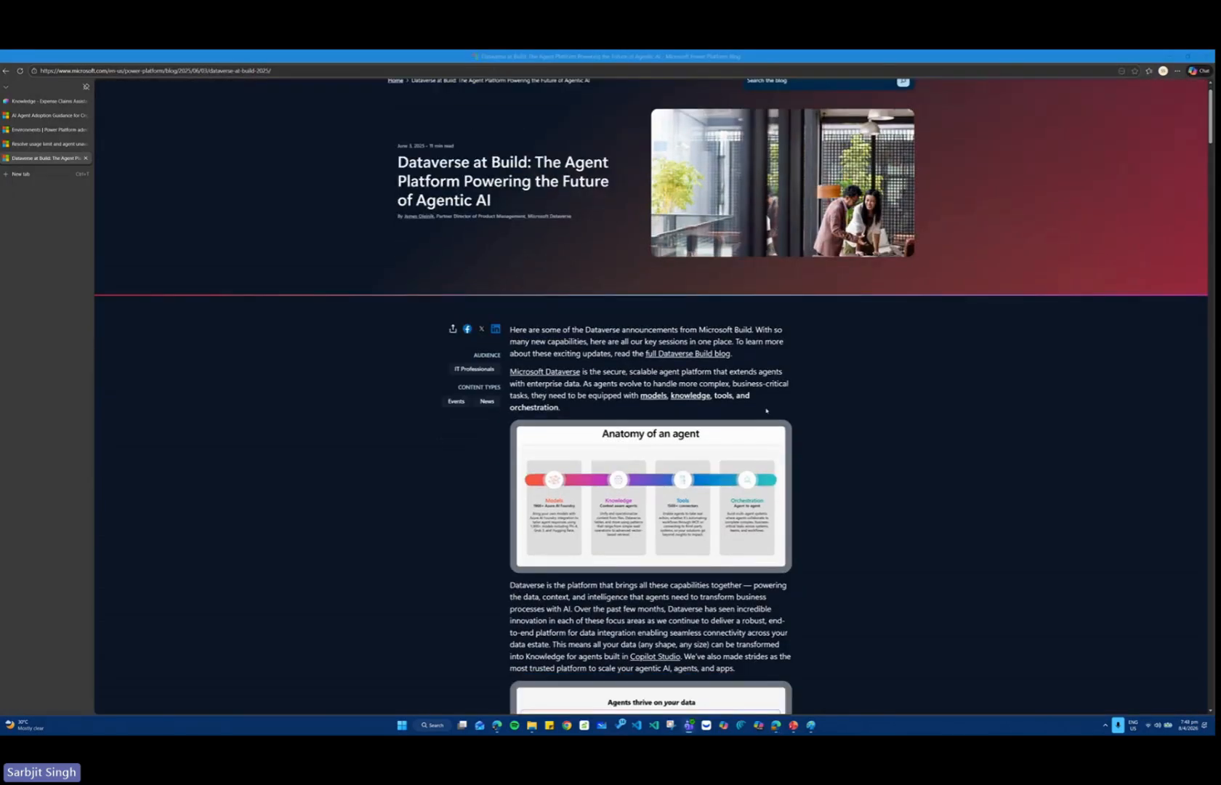
scroll(845, 386, "down", 4)
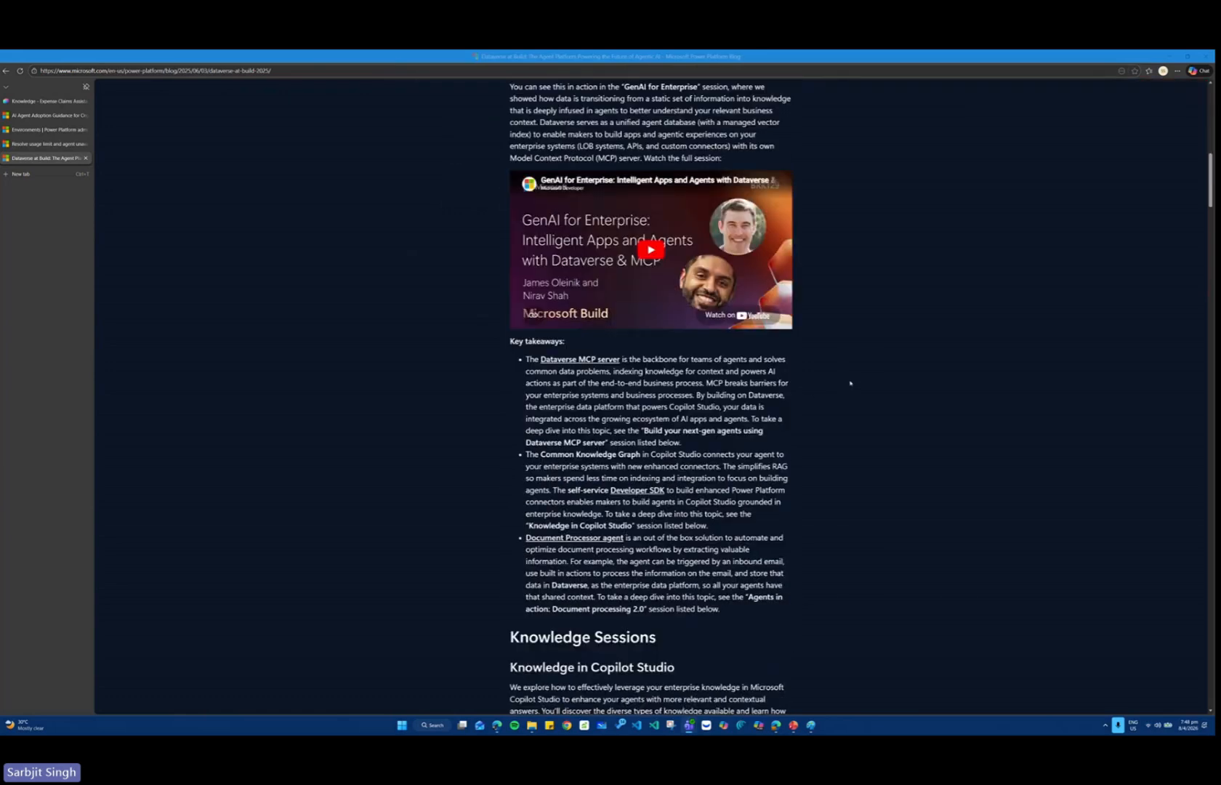
scroll(850, 383, "down", 15)
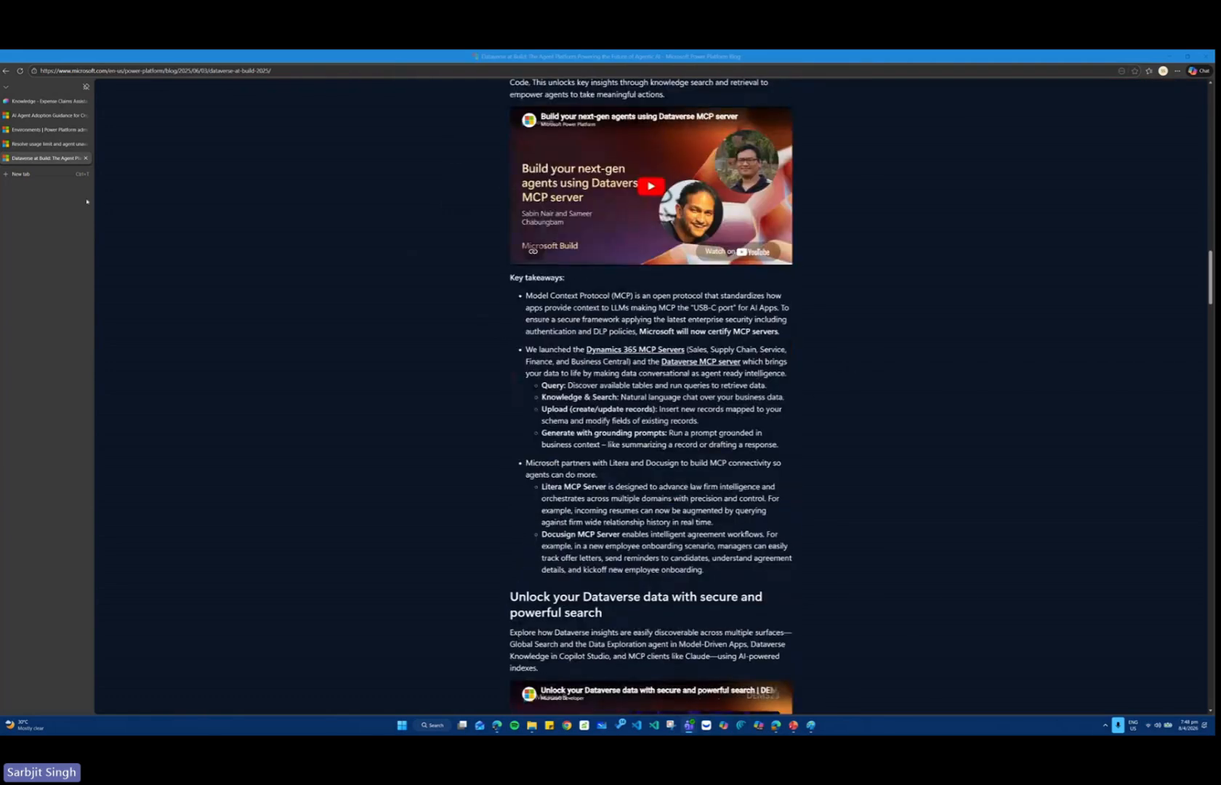
Return to Copilot Studio, go to its home page, dismiss the version update notices, and open the settings pane.
left_click(55, 101)
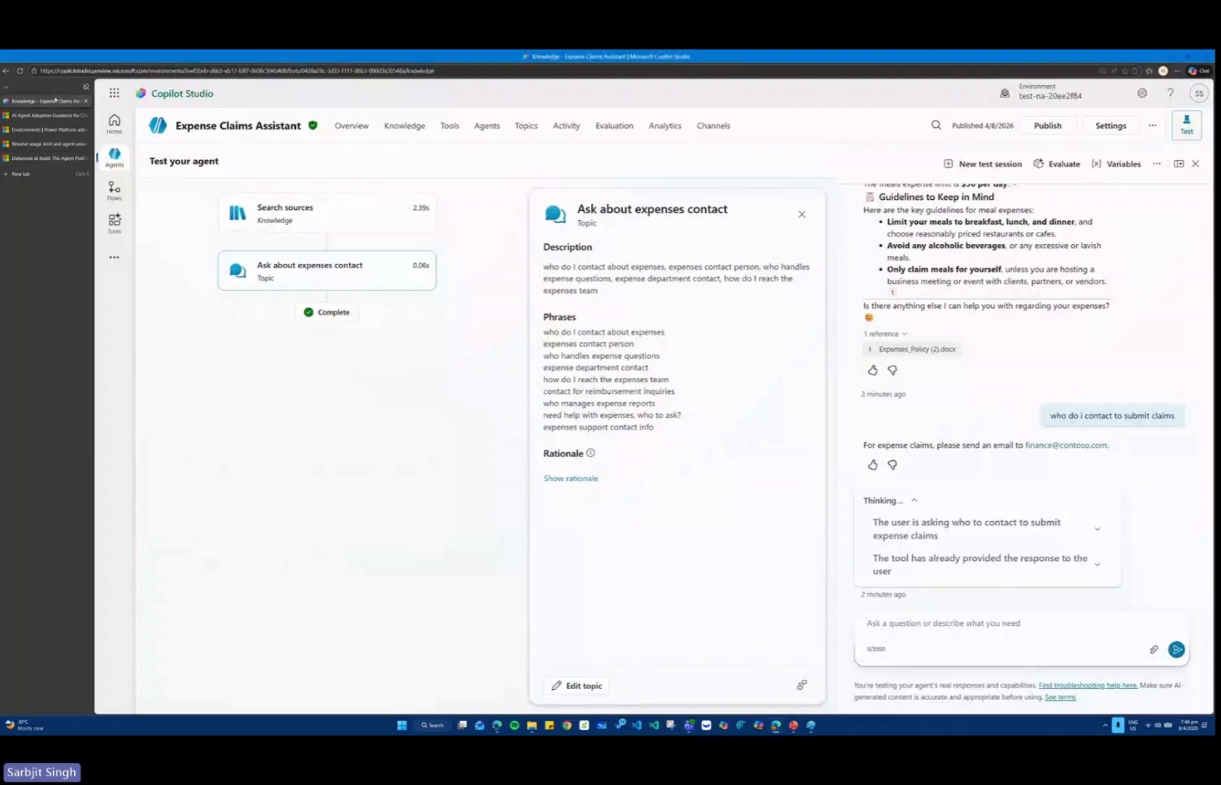
left_click(119, 122)
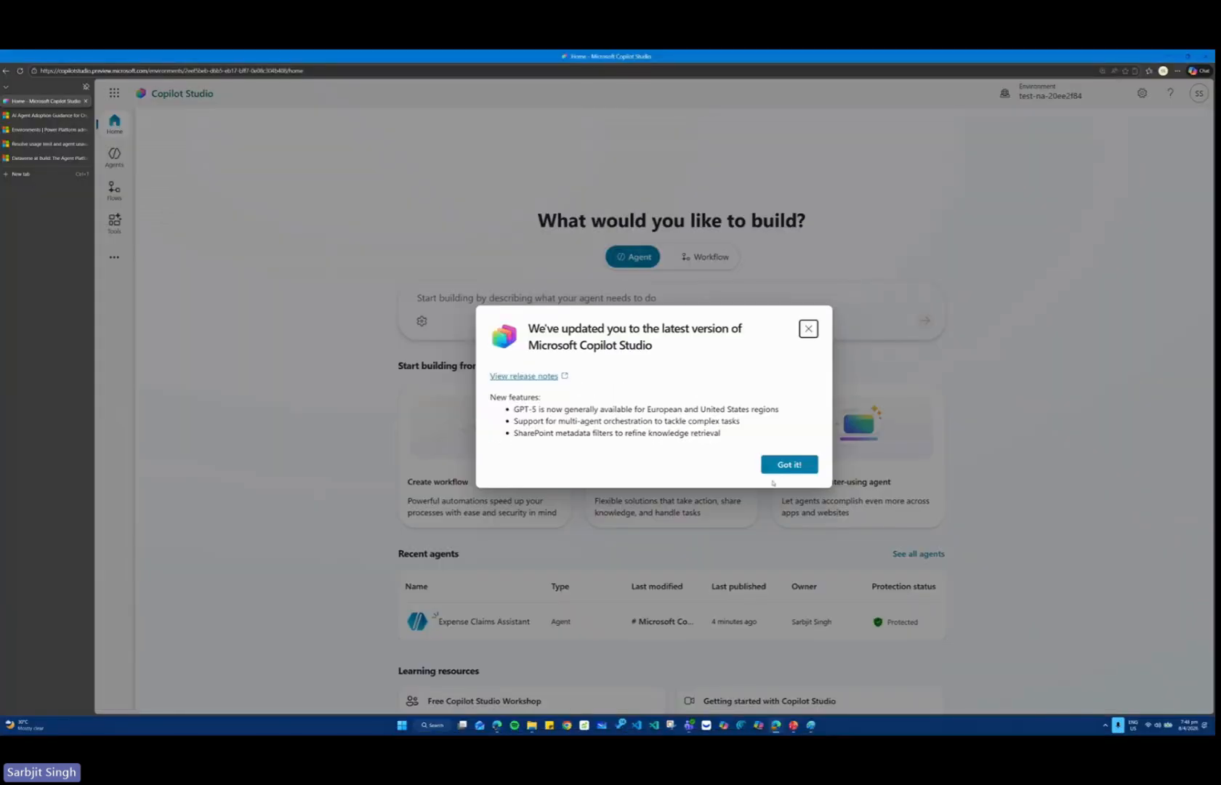
left_click(895, 227)
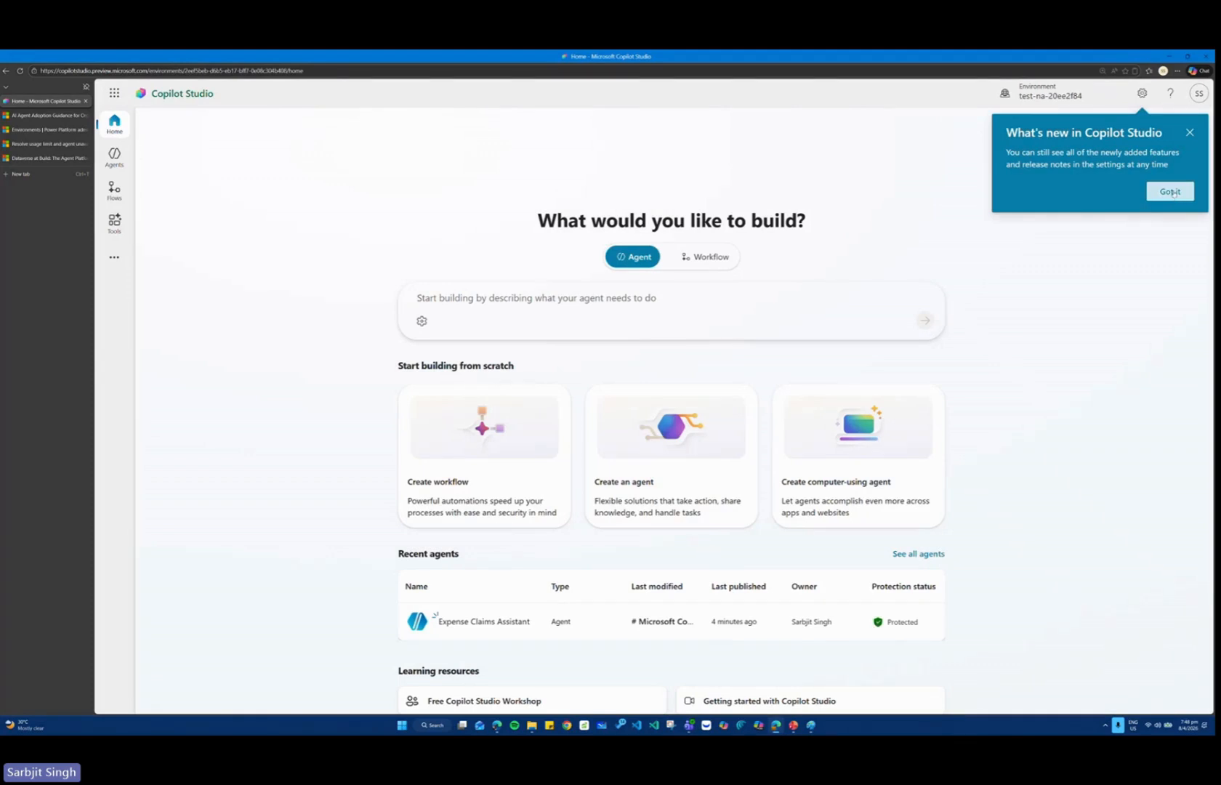
left_click(1170, 192)
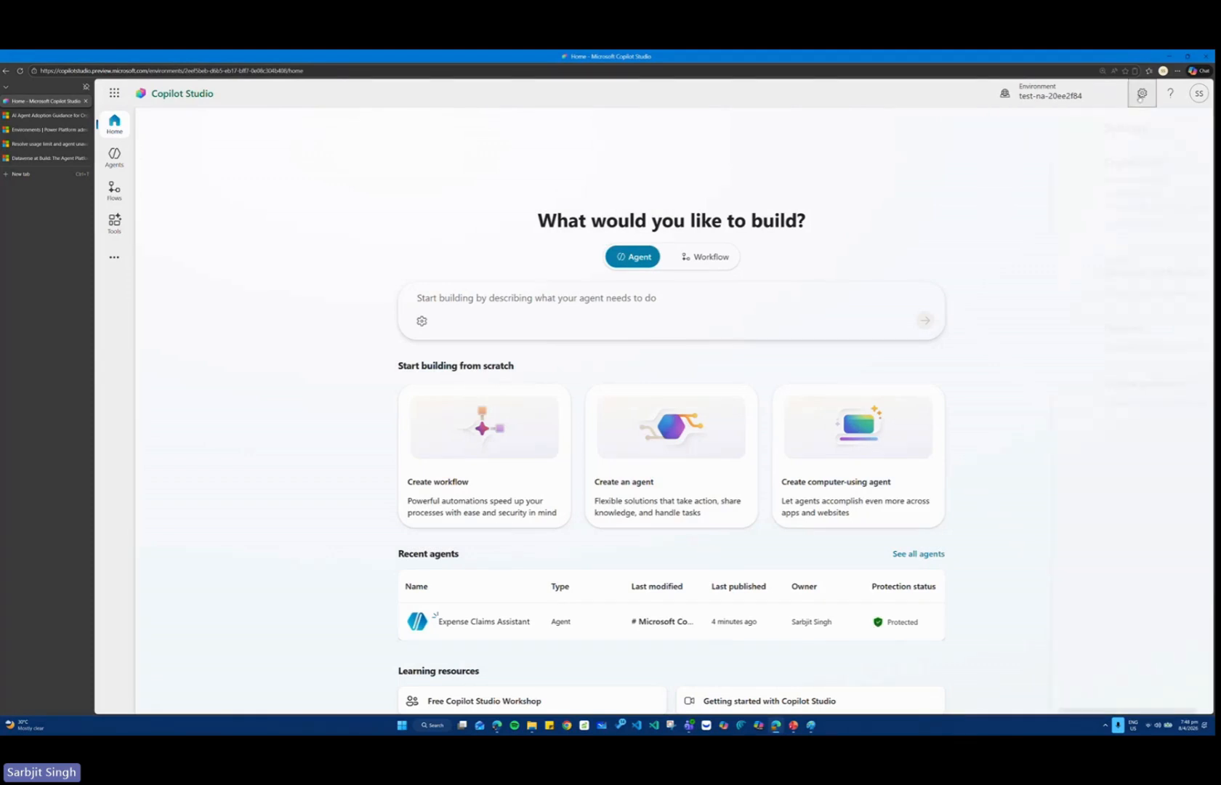
left_click(1141, 94)
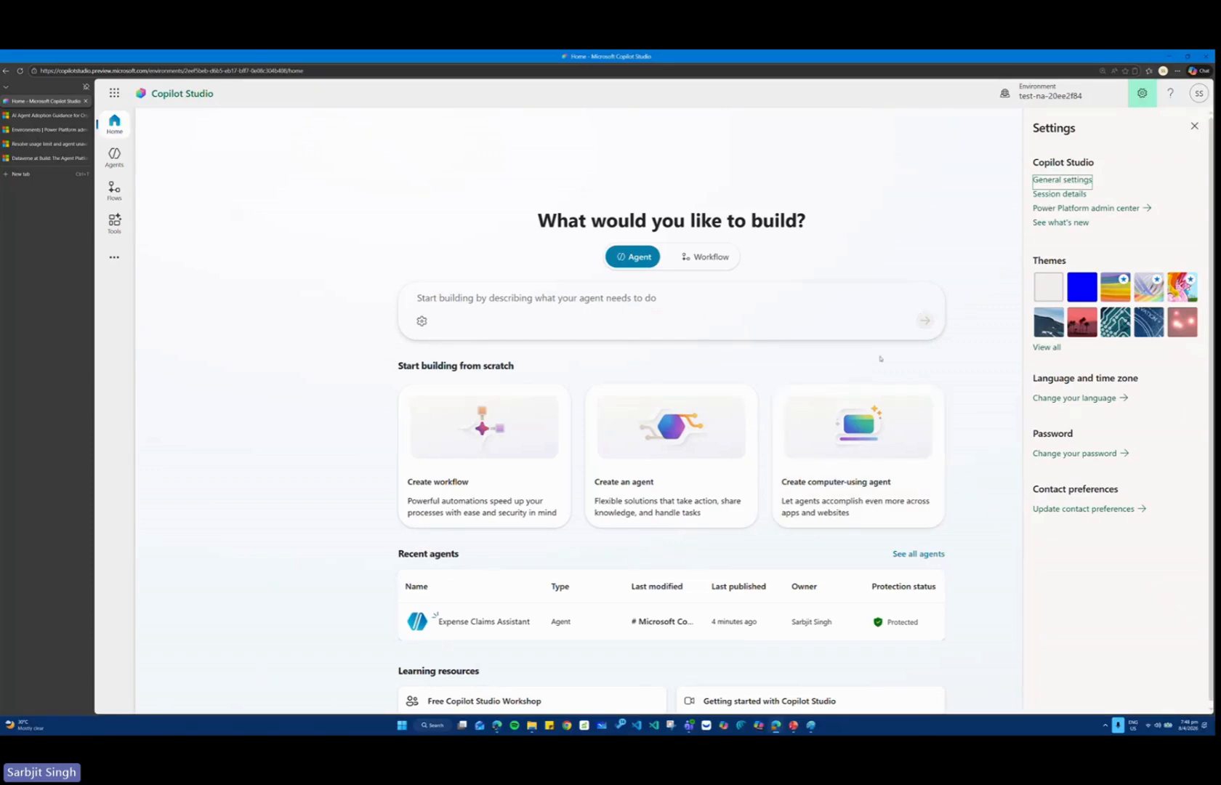
Open the test-na-20ee2f84 environment in the Power Platform admin center and read the linked documentation on opting in to early access updates.
left_click(35, 130)
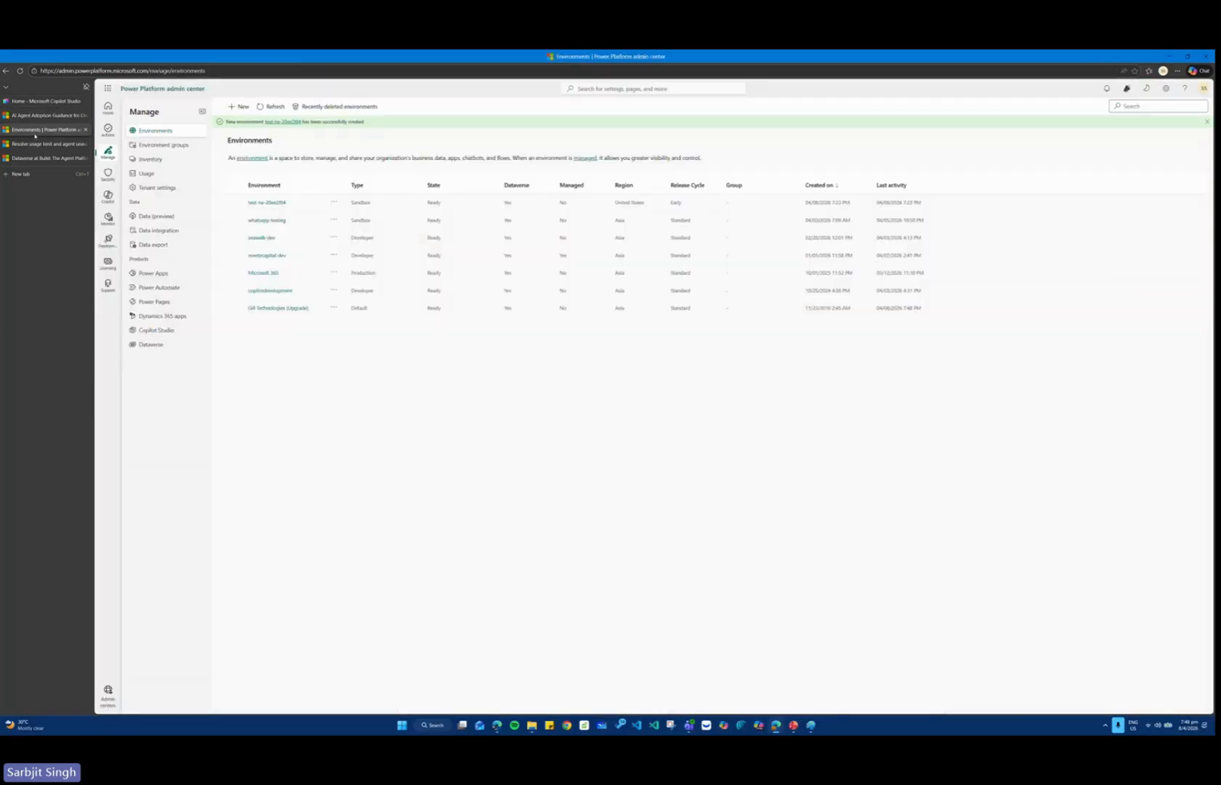
left_click(275, 203)
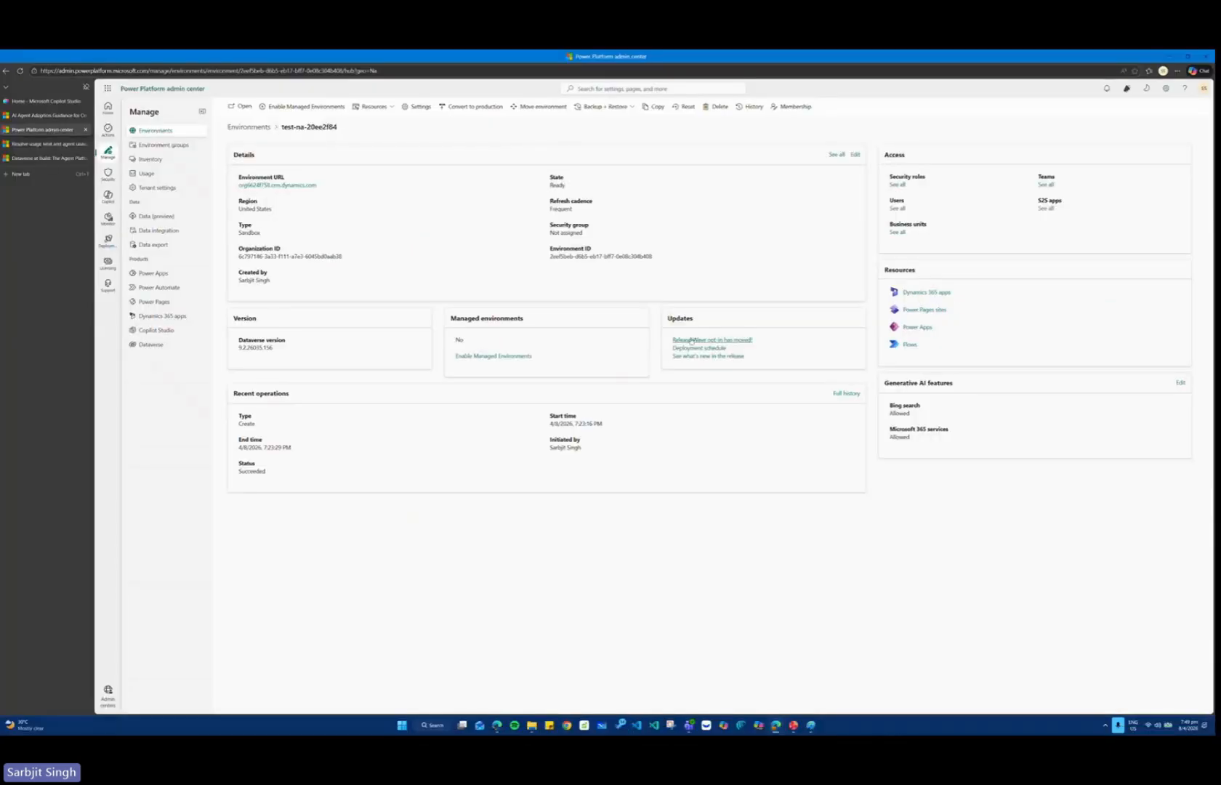
left_click(691, 340)
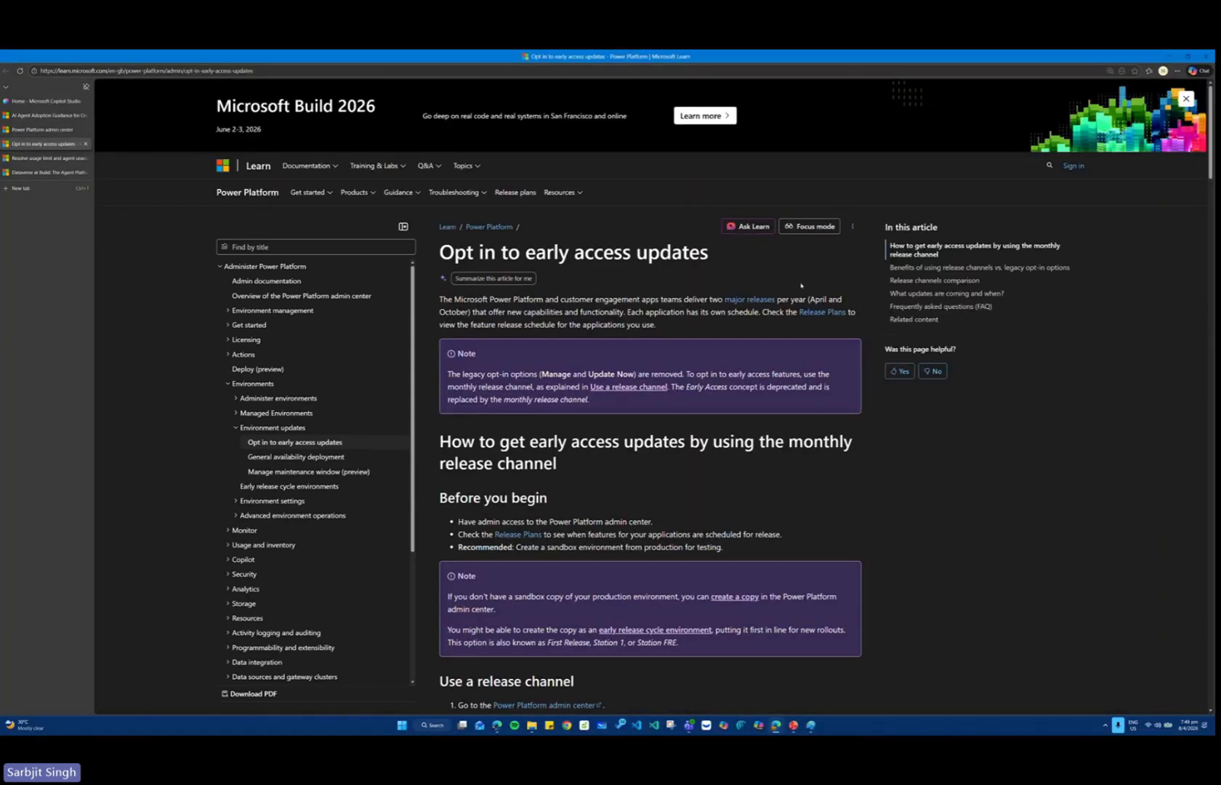
scroll(808, 310, "down", 3)
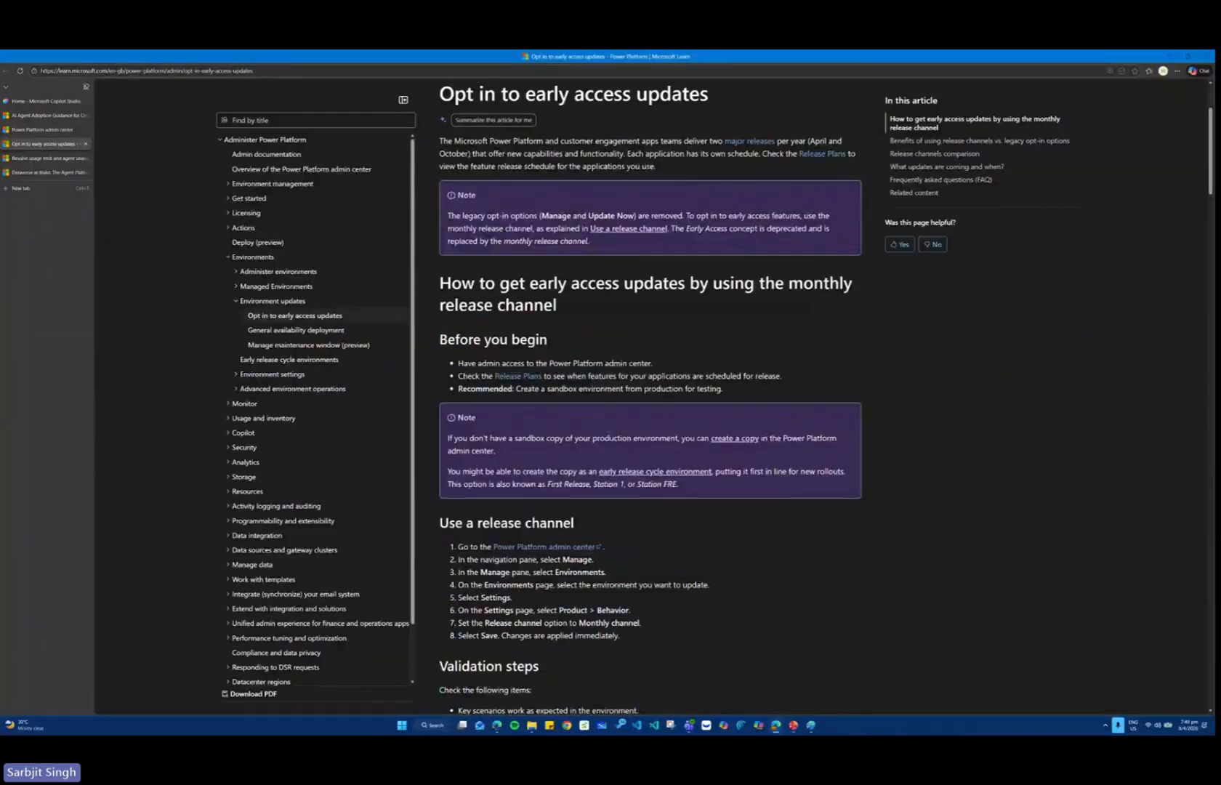
scroll(741, 499, "down", 2)
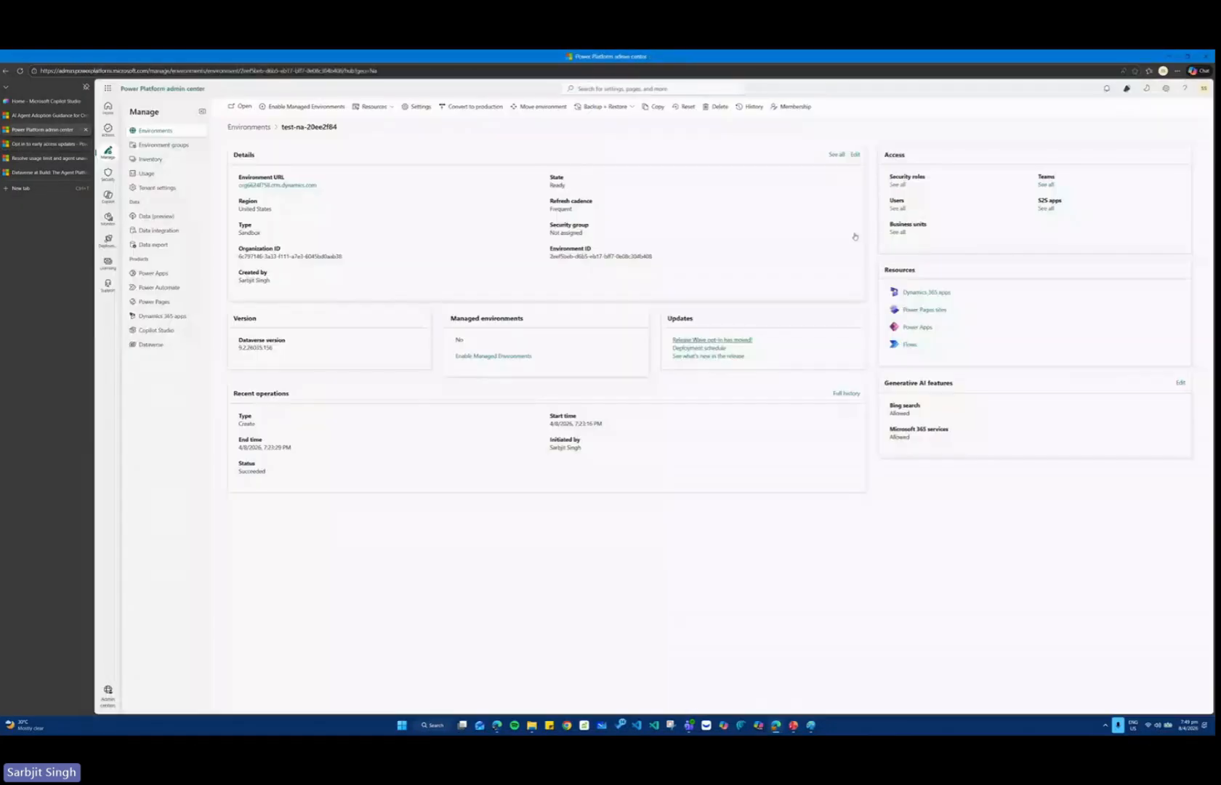
Go back to the Copilot Studio home page and reduce its browser zoom to 110%.
left_click(46, 101)
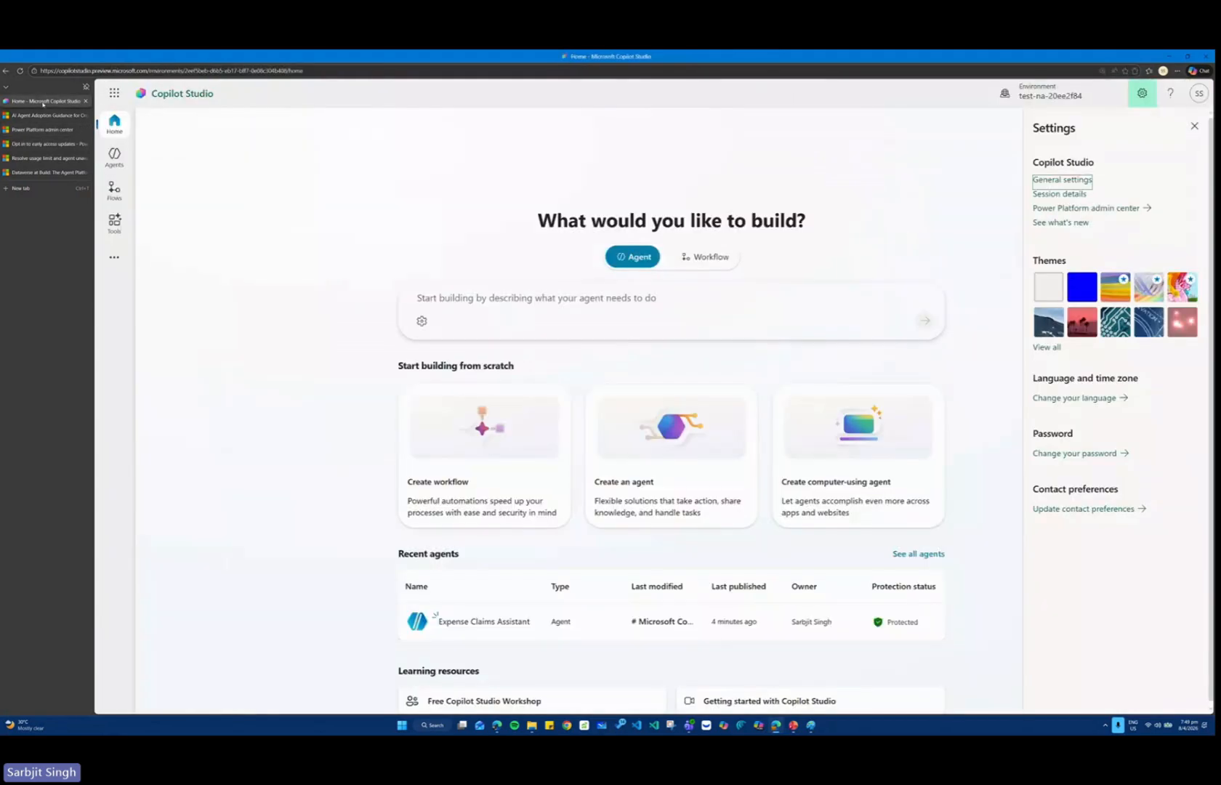
key("ctrl+minus")
key("ctrl+minus")
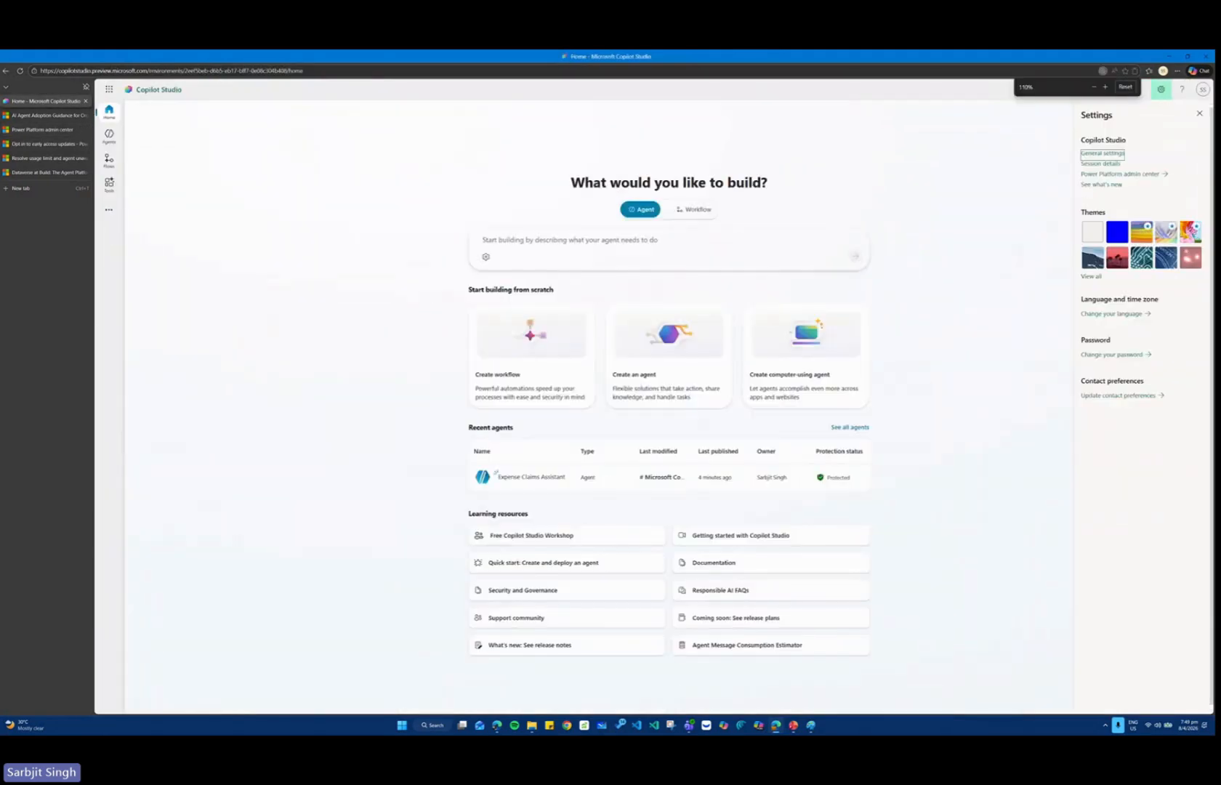
Switch to the first PL-7008 presentation in PowerPoint and look through the slides following "Generative answers" up to "Deploy agents".
key("alt+Tab")
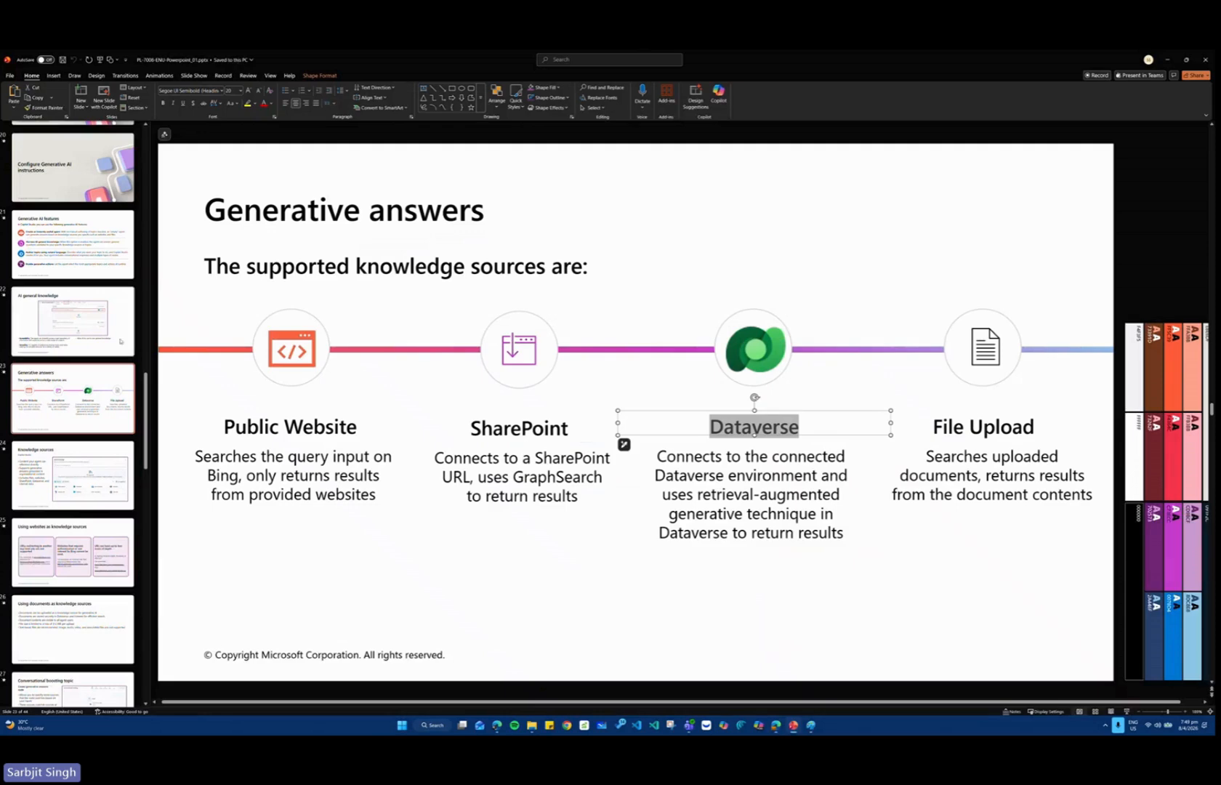
left_click(85, 363)
scroll(85, 357, "down", 3)
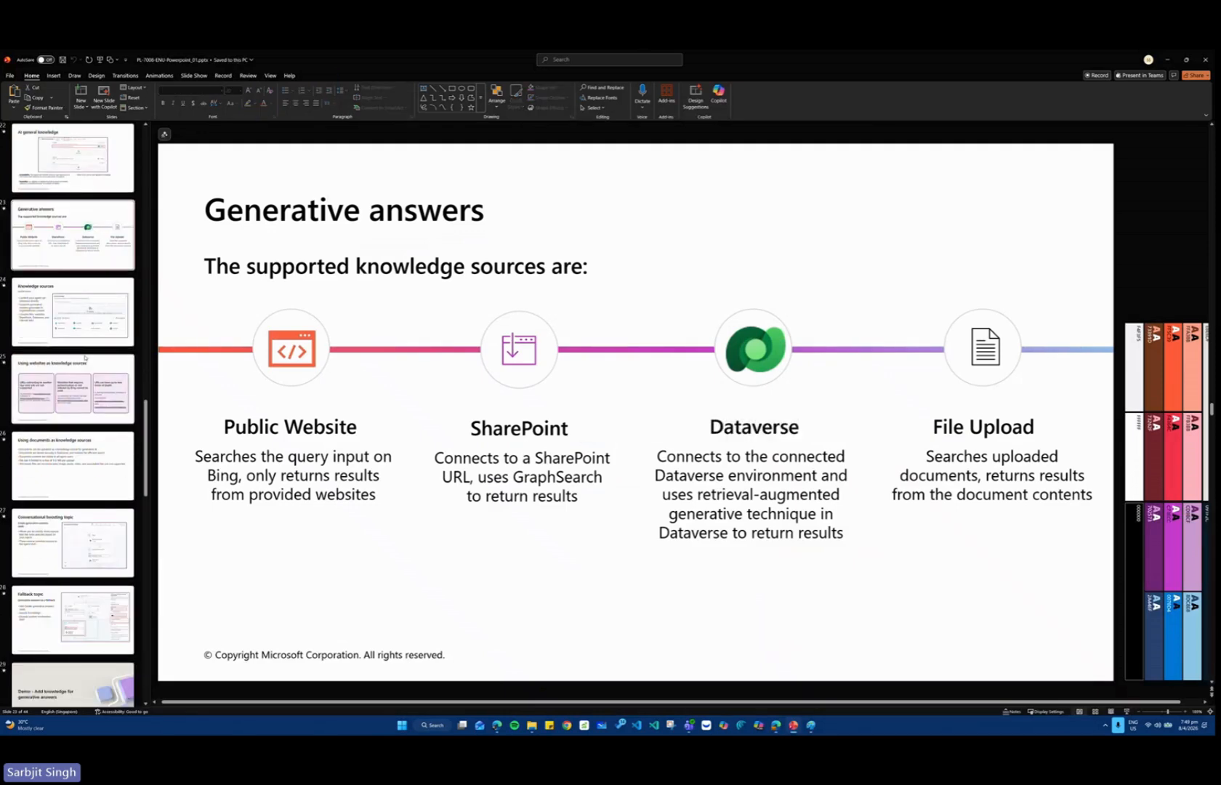
scroll(85, 357, "down", 2)
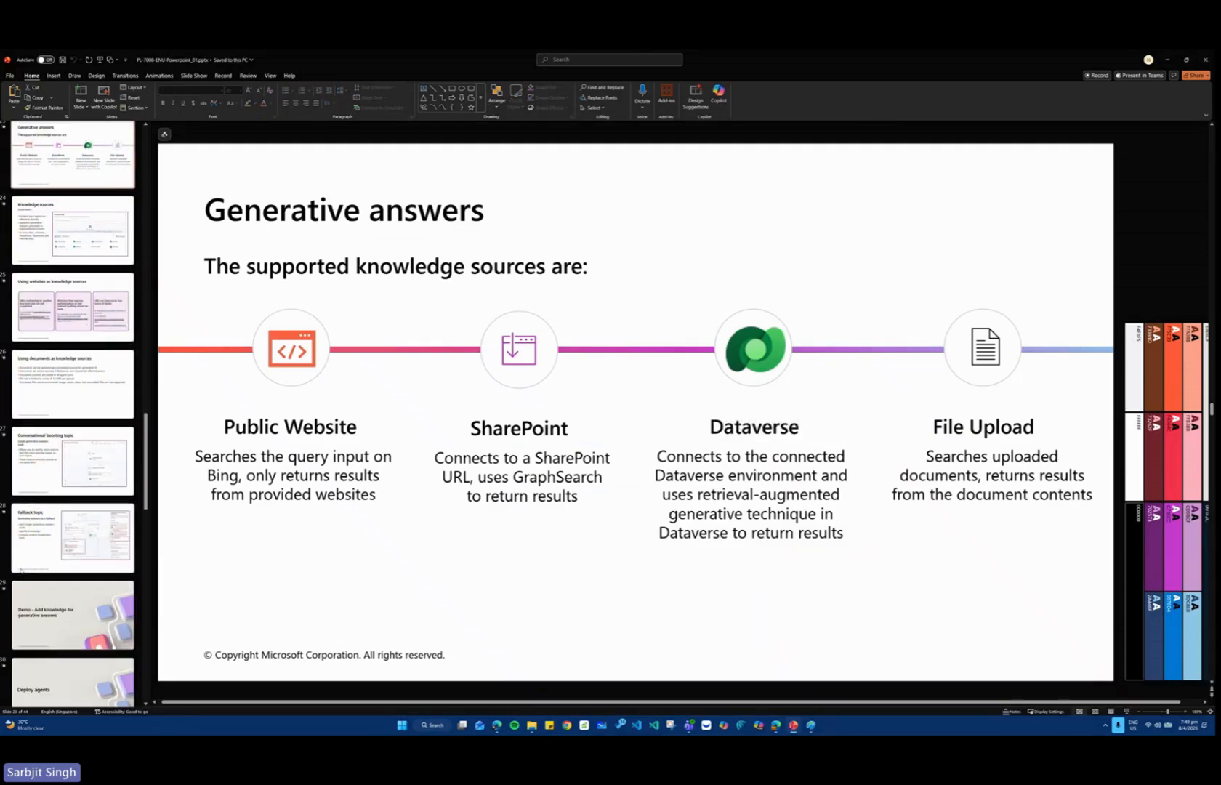
key("alt+Tab")
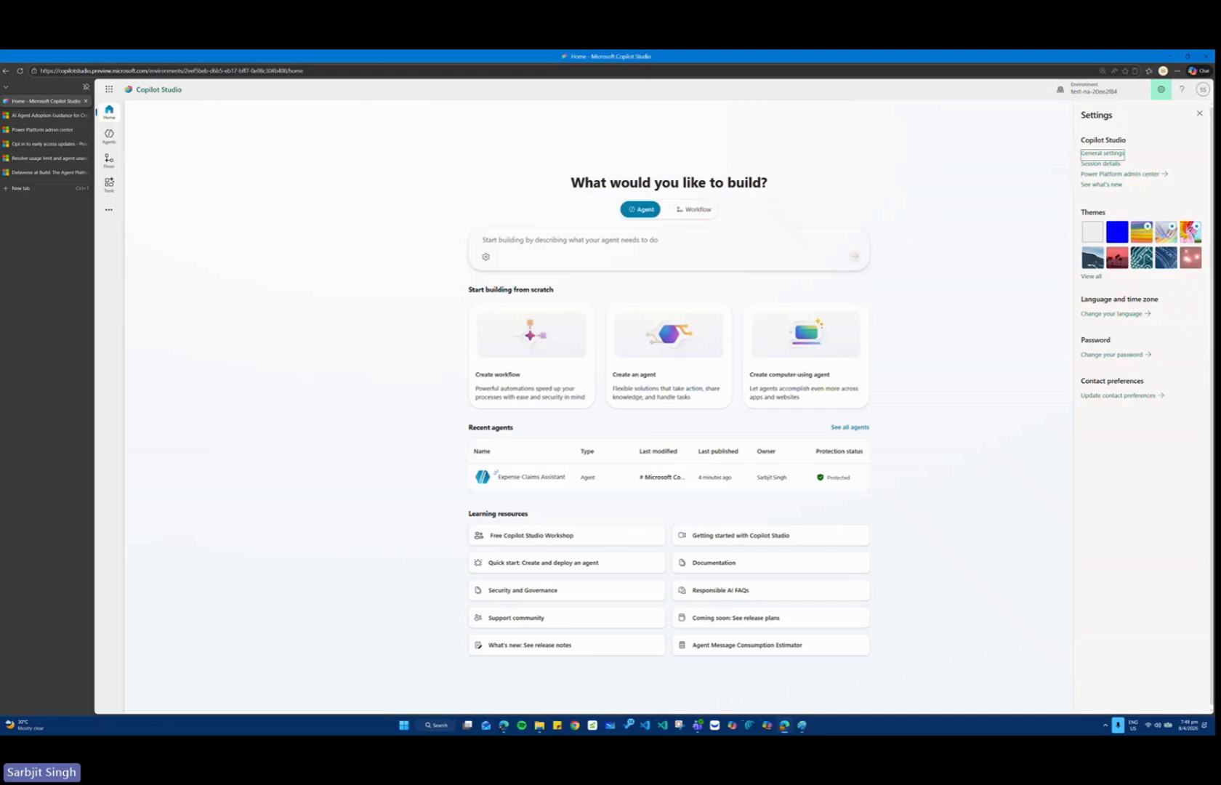
Switch to the Module 2 presentation in PowerPoint and view the slides "Create topics in Microsoft Copilot Studio", "Conversations in agents" and "Topics in Copilot Studio".
key("alt+Tab")
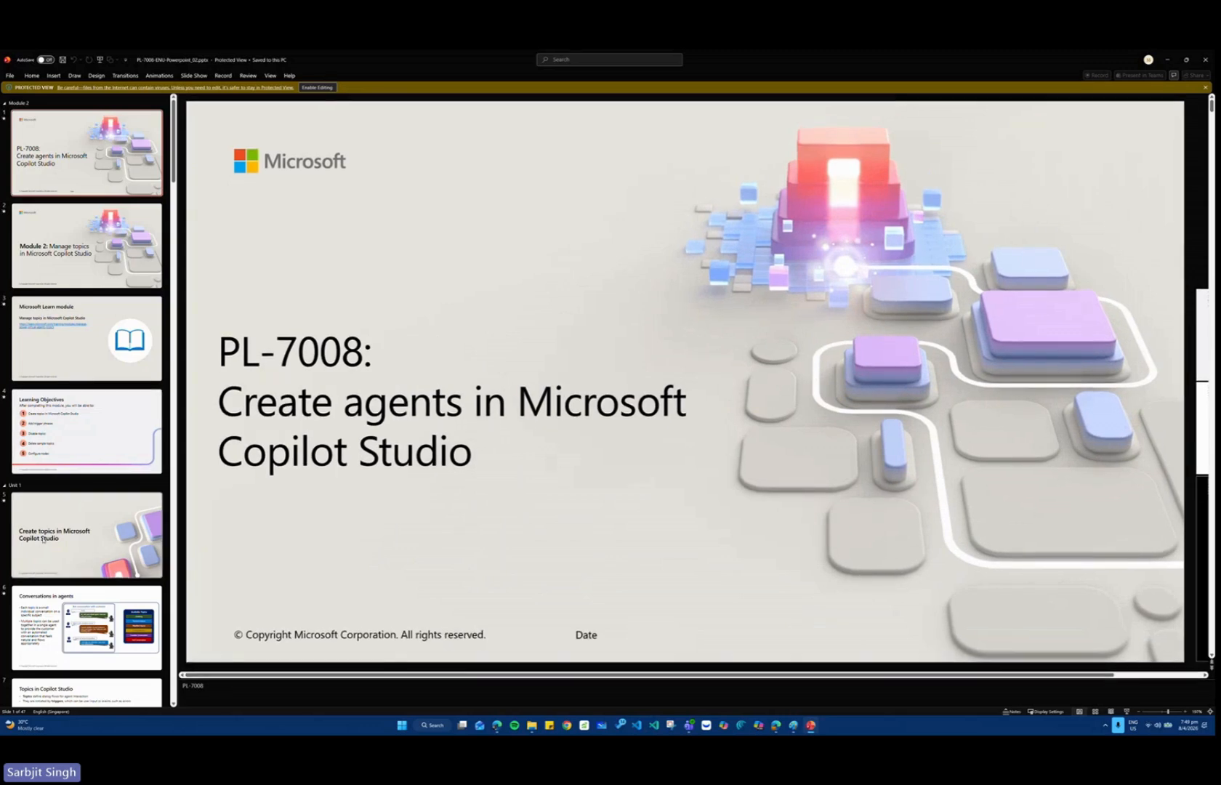
left_click(44, 540)
scroll(44, 523, "down", 3)
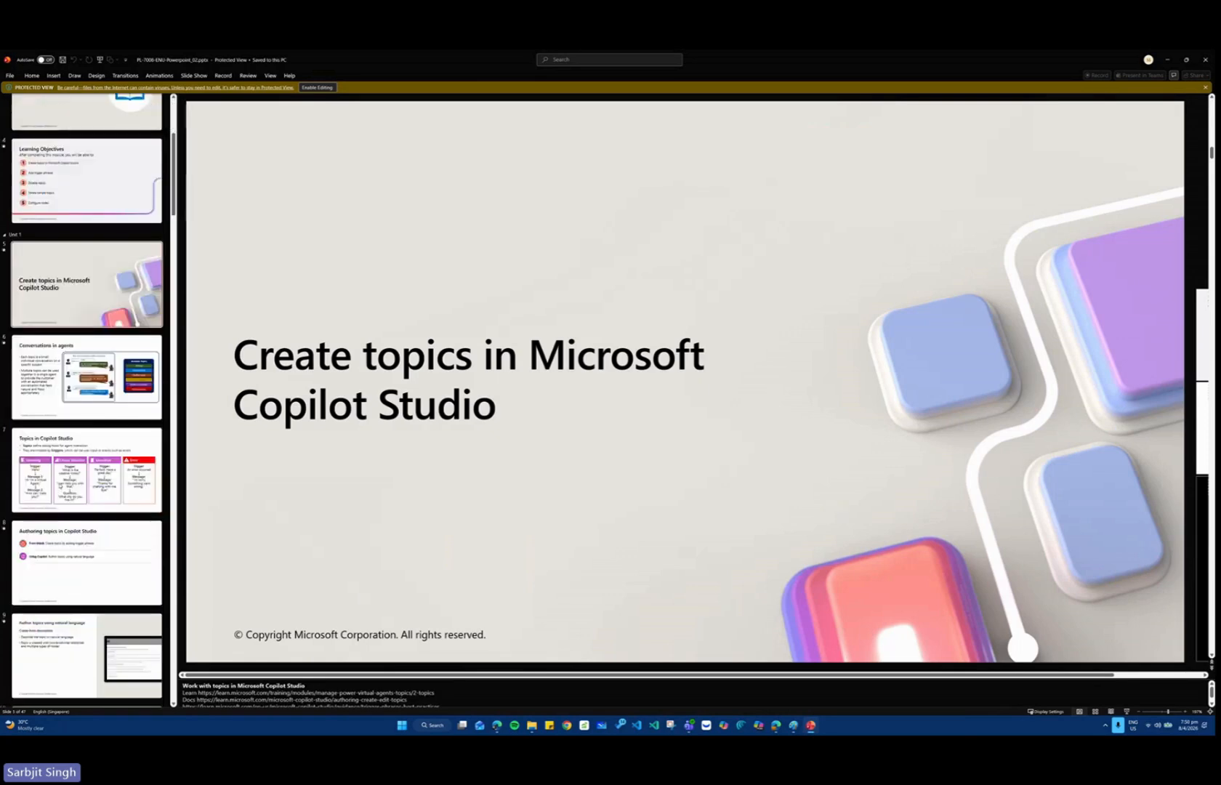
left_click(87, 375)
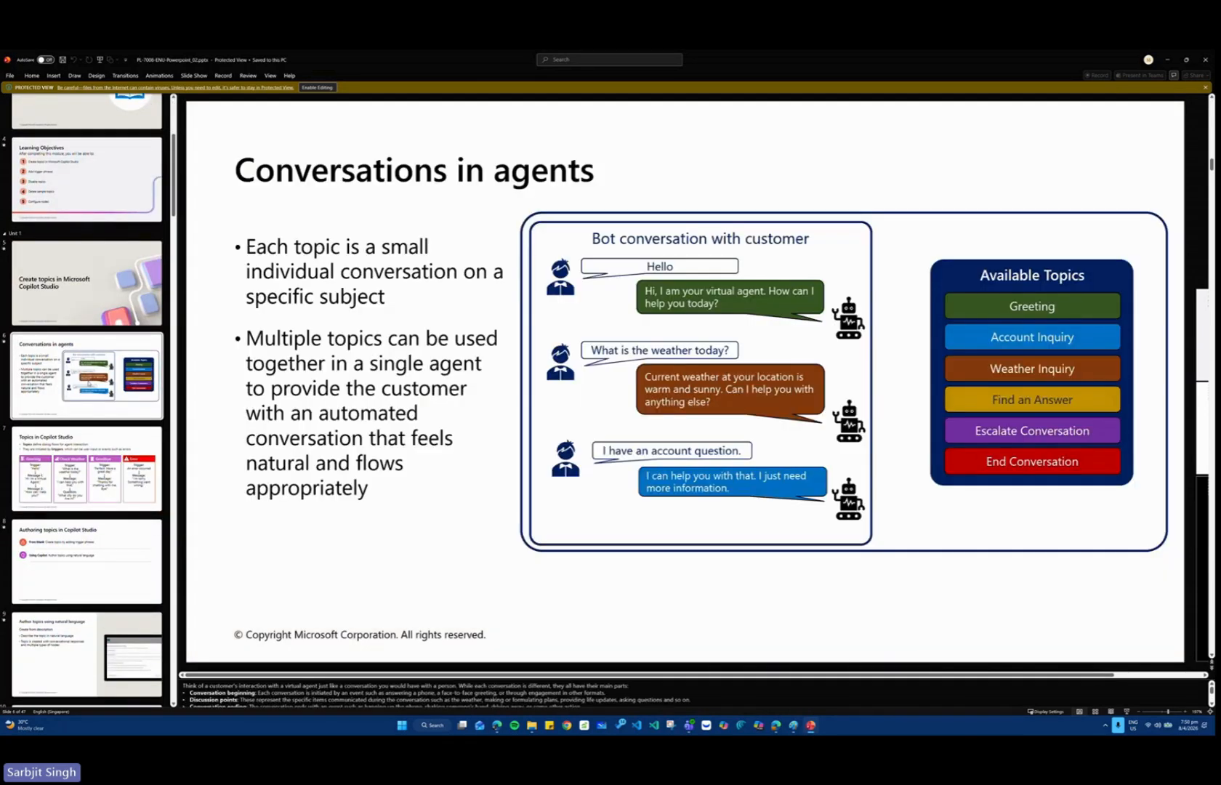
left_click(88, 468)
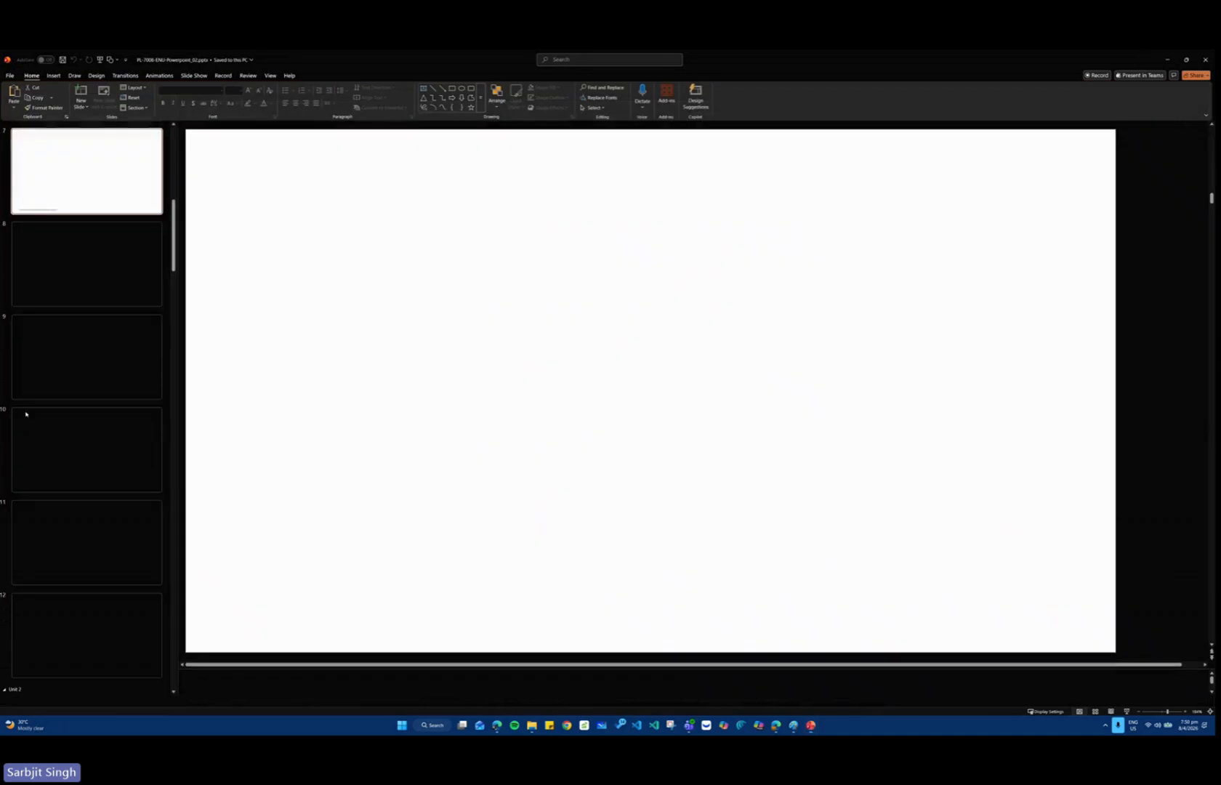
Skip ahead past the trigger phrase slides and show the "Manage topics" section slide.
scroll(52, 377, "down", 6)
scroll(34, 372, "down", 1)
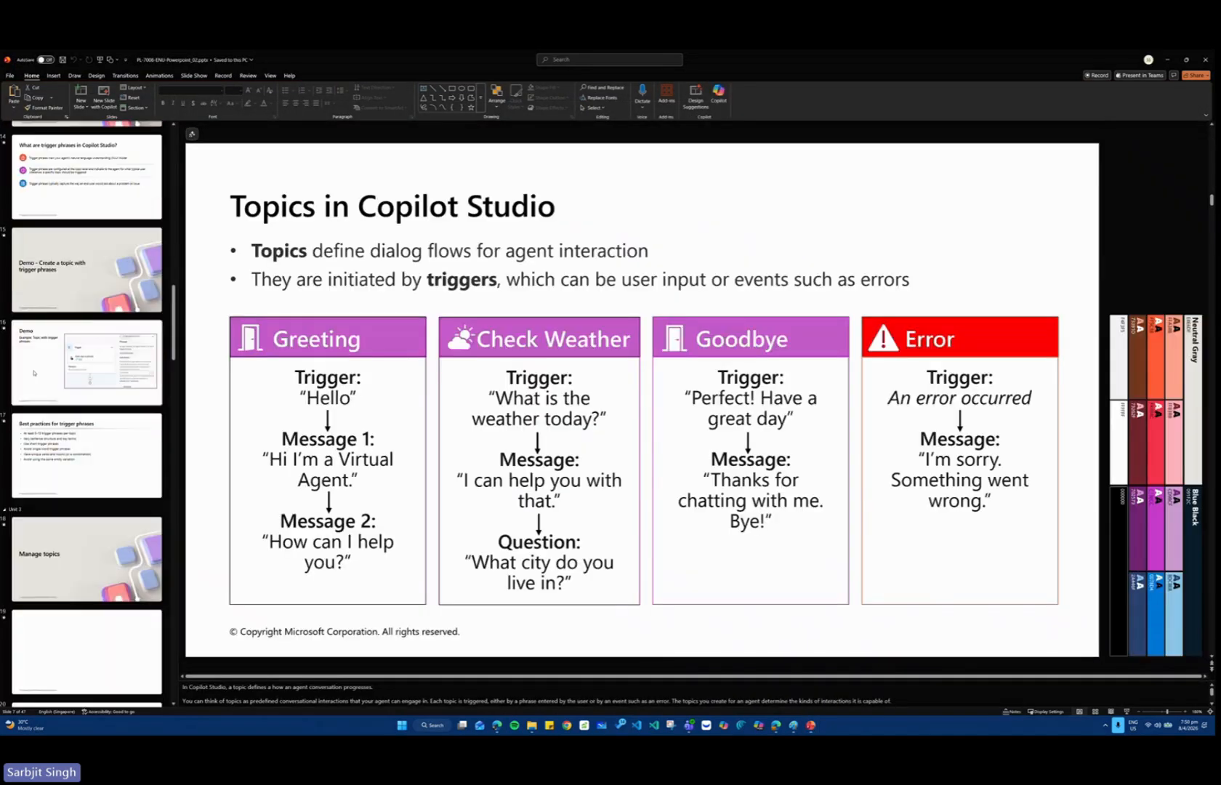
left_click(33, 543)
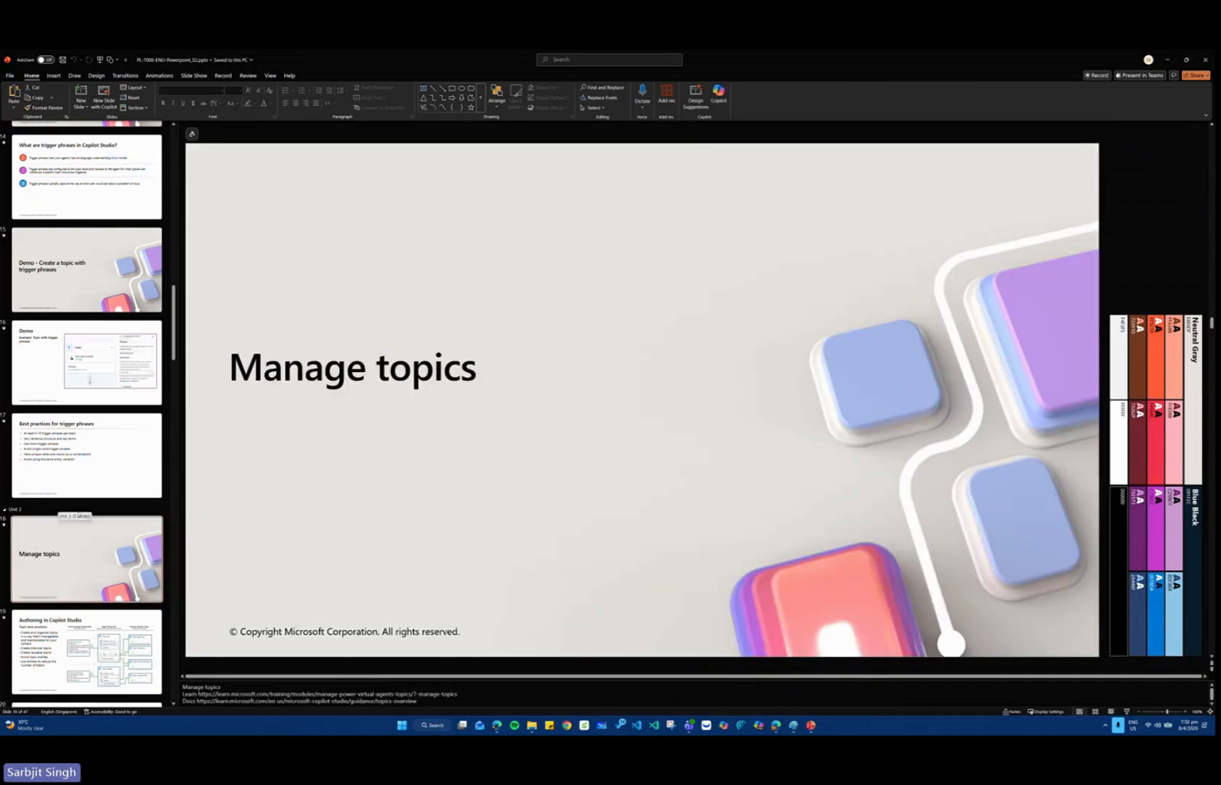
Show the "Authoring in Copilot Studio" slide with the topic best practices.
scroll(70, 528, "down", 3)
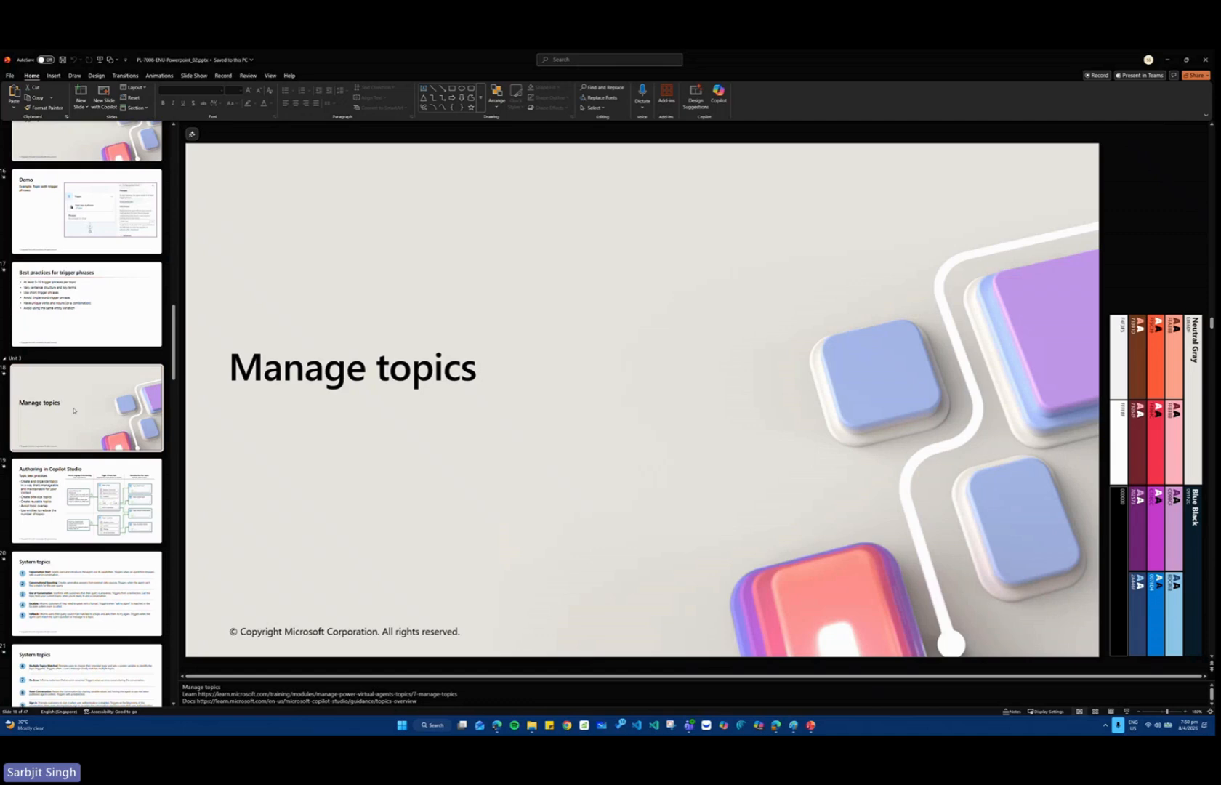
left_click(91, 512)
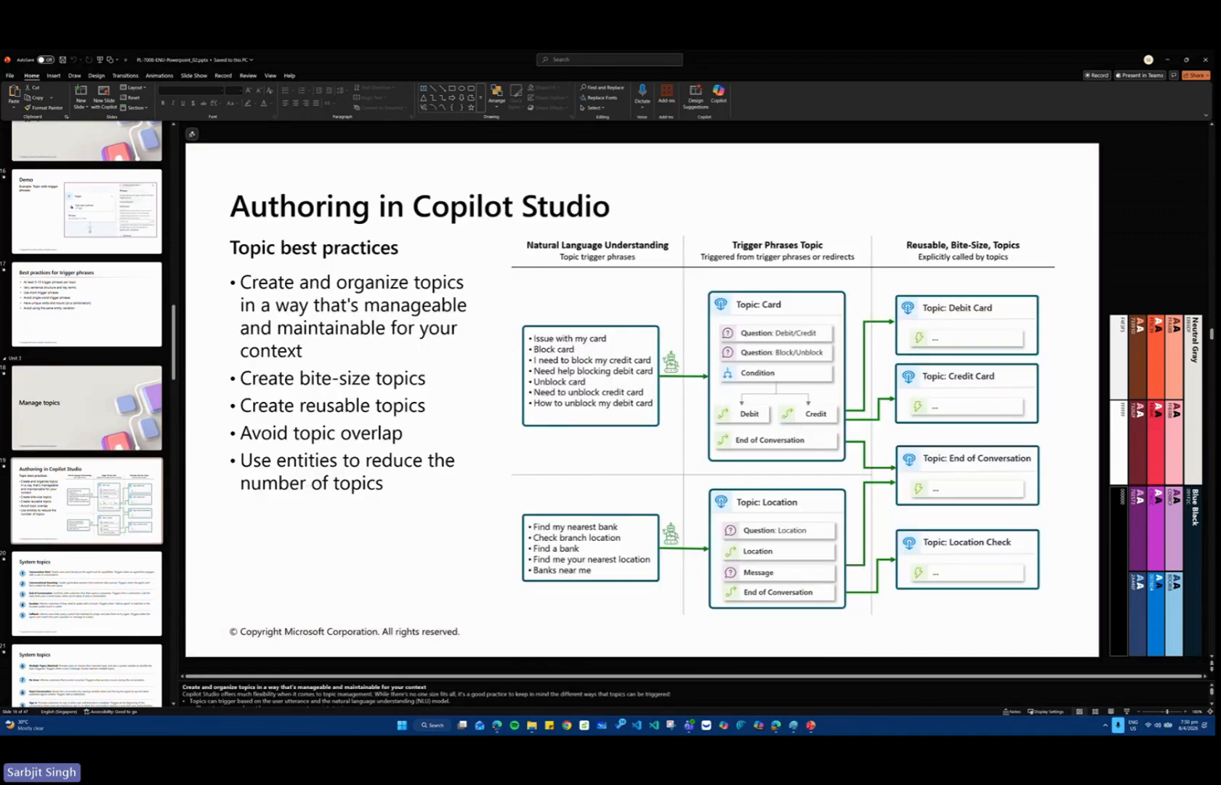
Switch to Copilot Studio in the browser and open the topics of the Expense Claims Assistant agent.
key("alt+Tab")
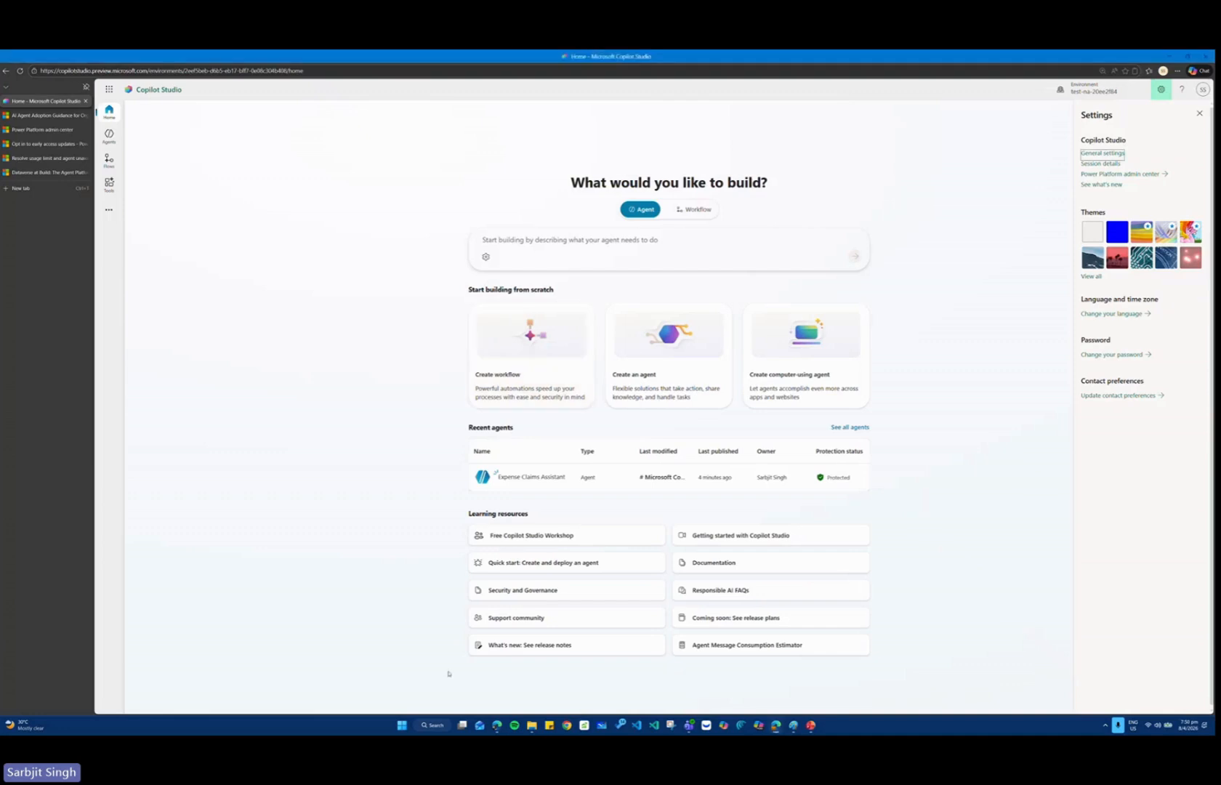
left_click(110, 138)
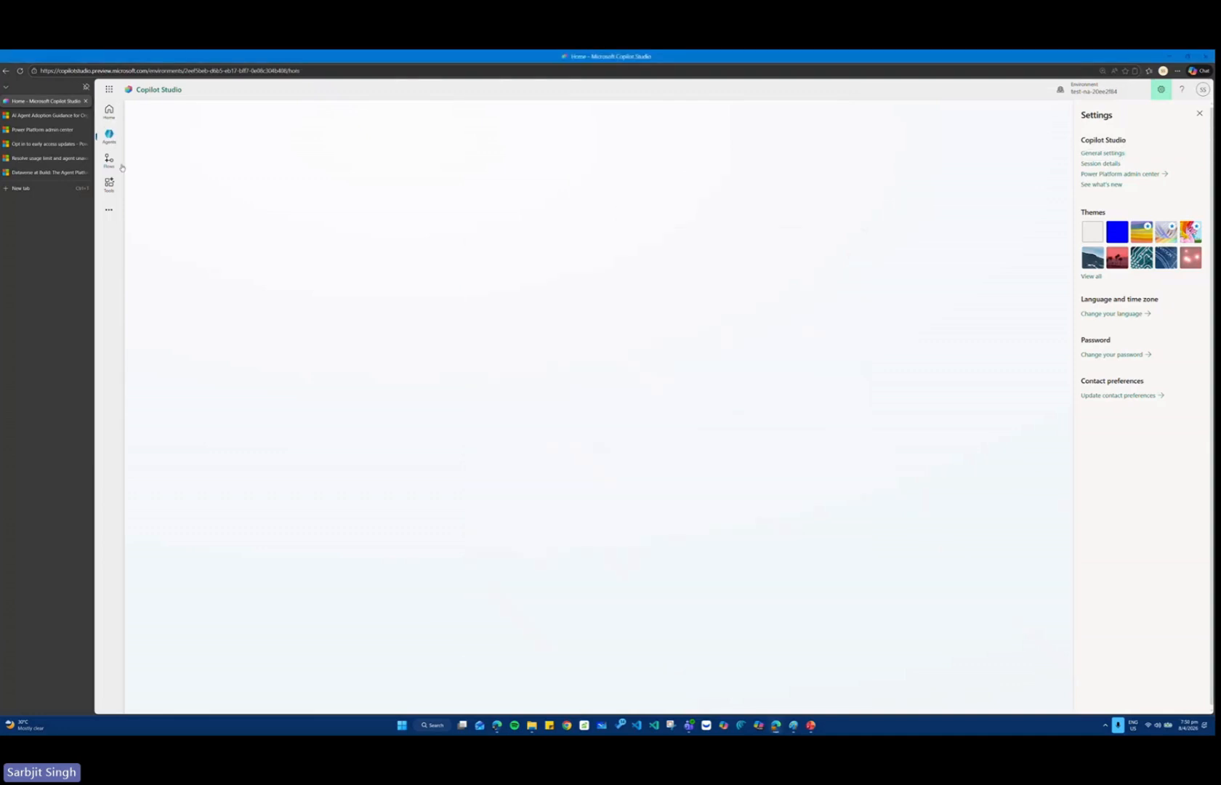
left_click(203, 245)
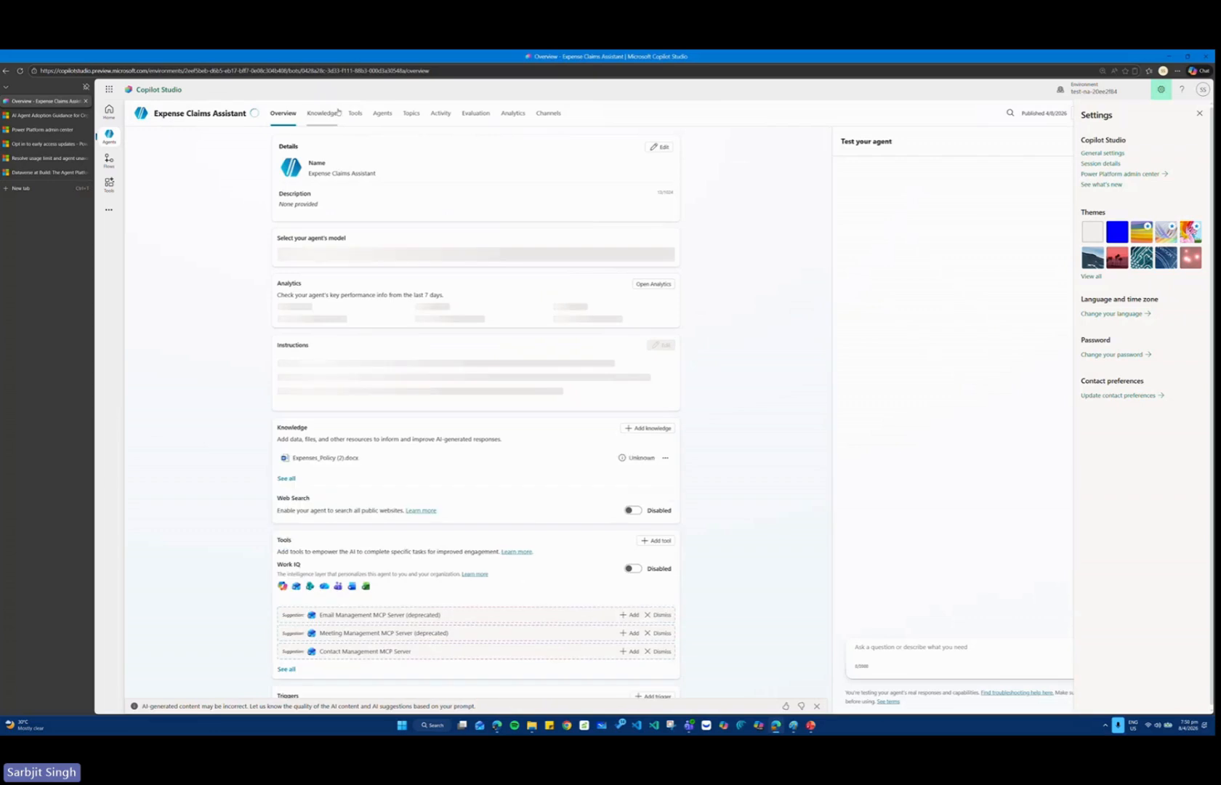
left_click(411, 114)
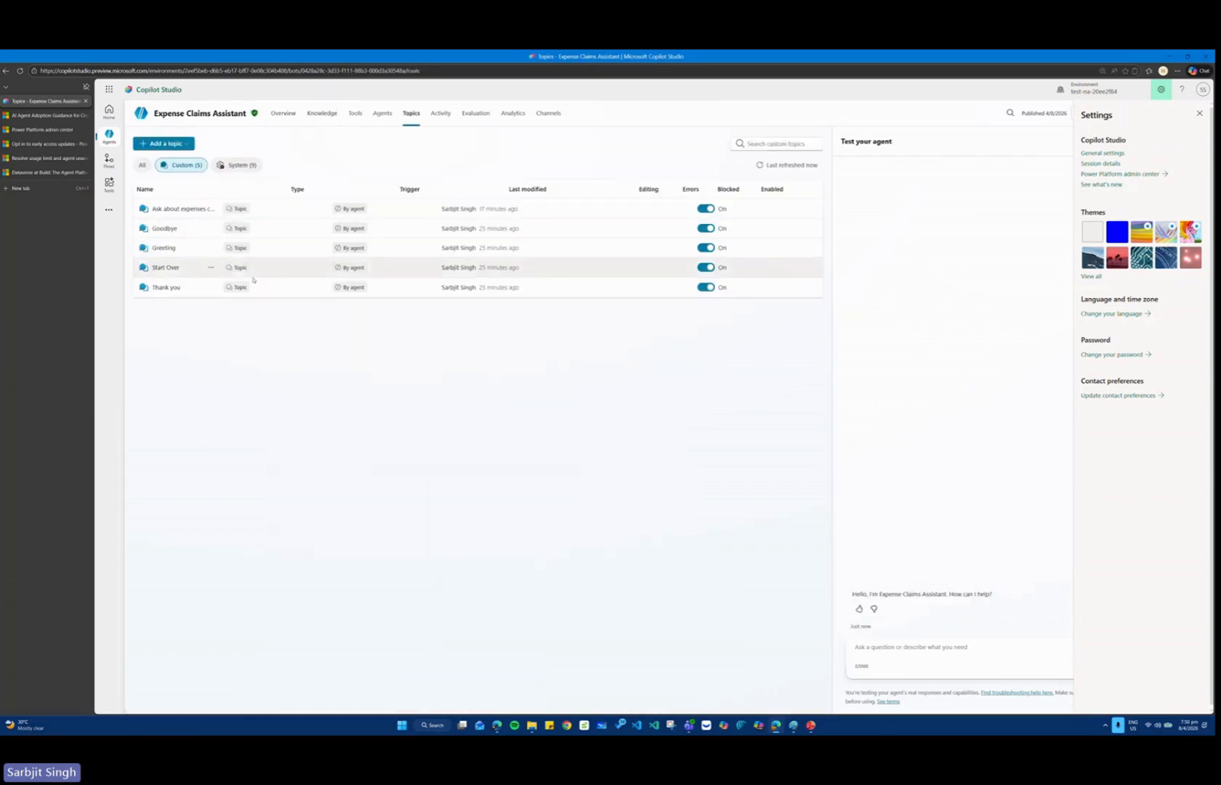
Start a new topic from a description with Copilot and name it "Generate Expense Claim".
left_click(166, 144)
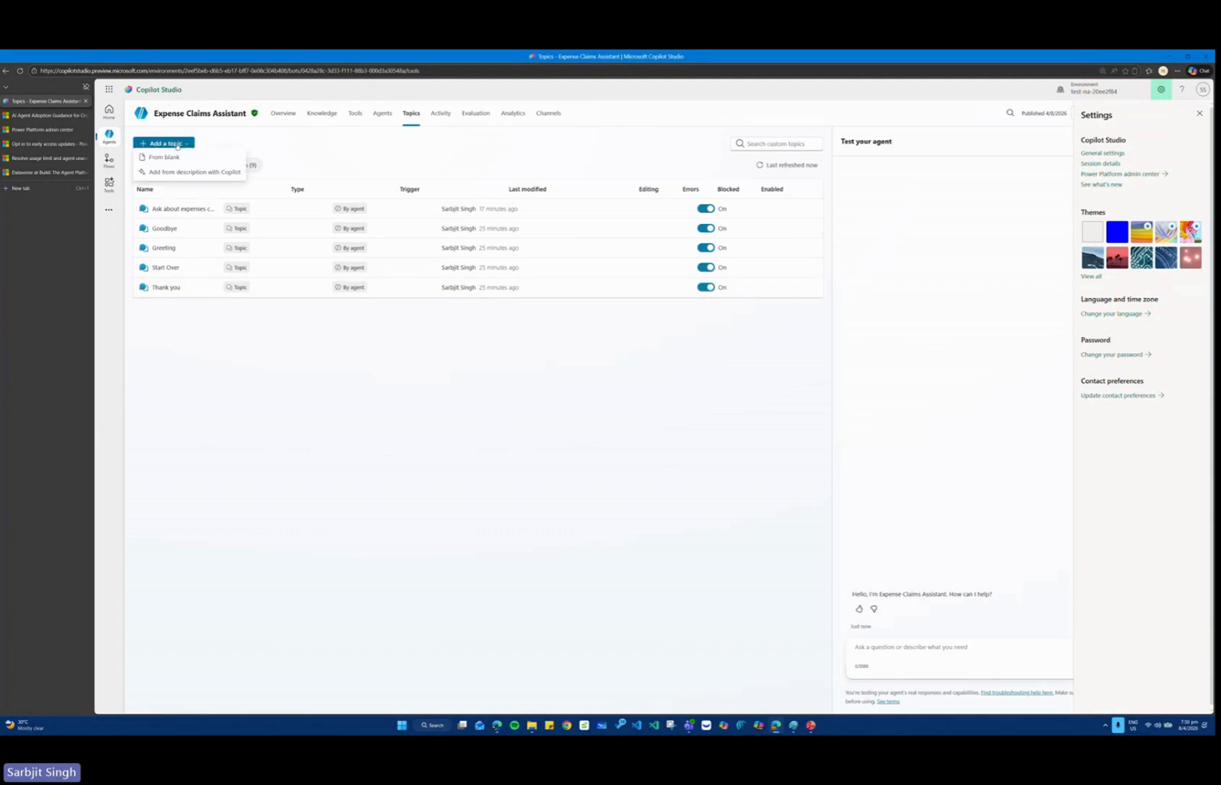
left_click(180, 174)
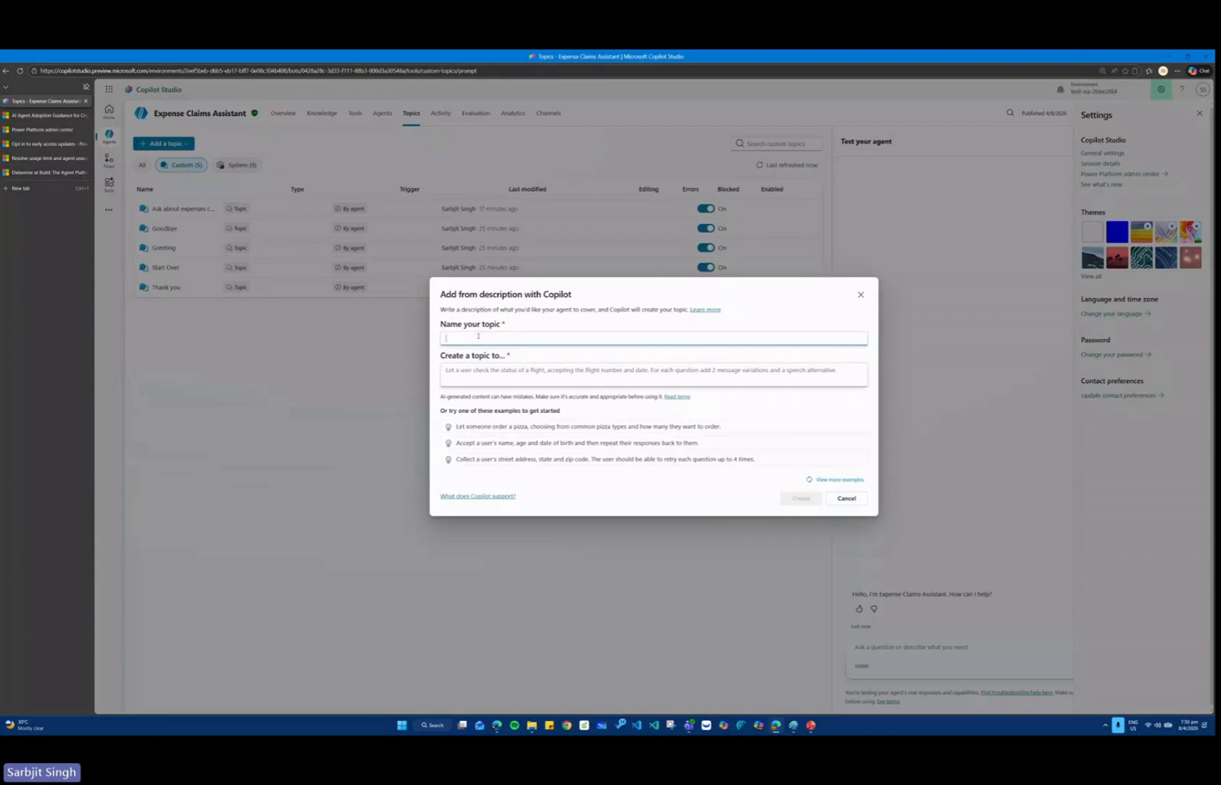
type("Geen")
type("rate Explain")
type(" Cl")
type("ense C")
type("laim")
left_click(468, 373)
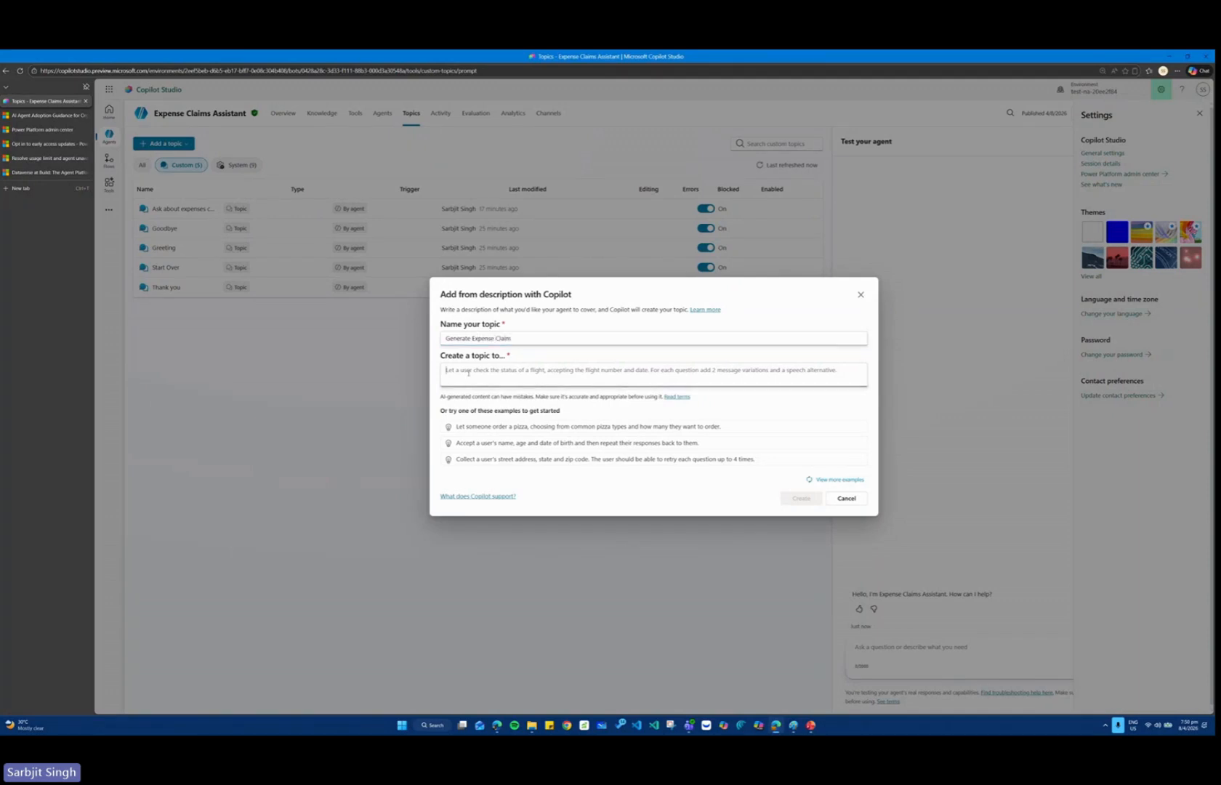
type("Let the user")
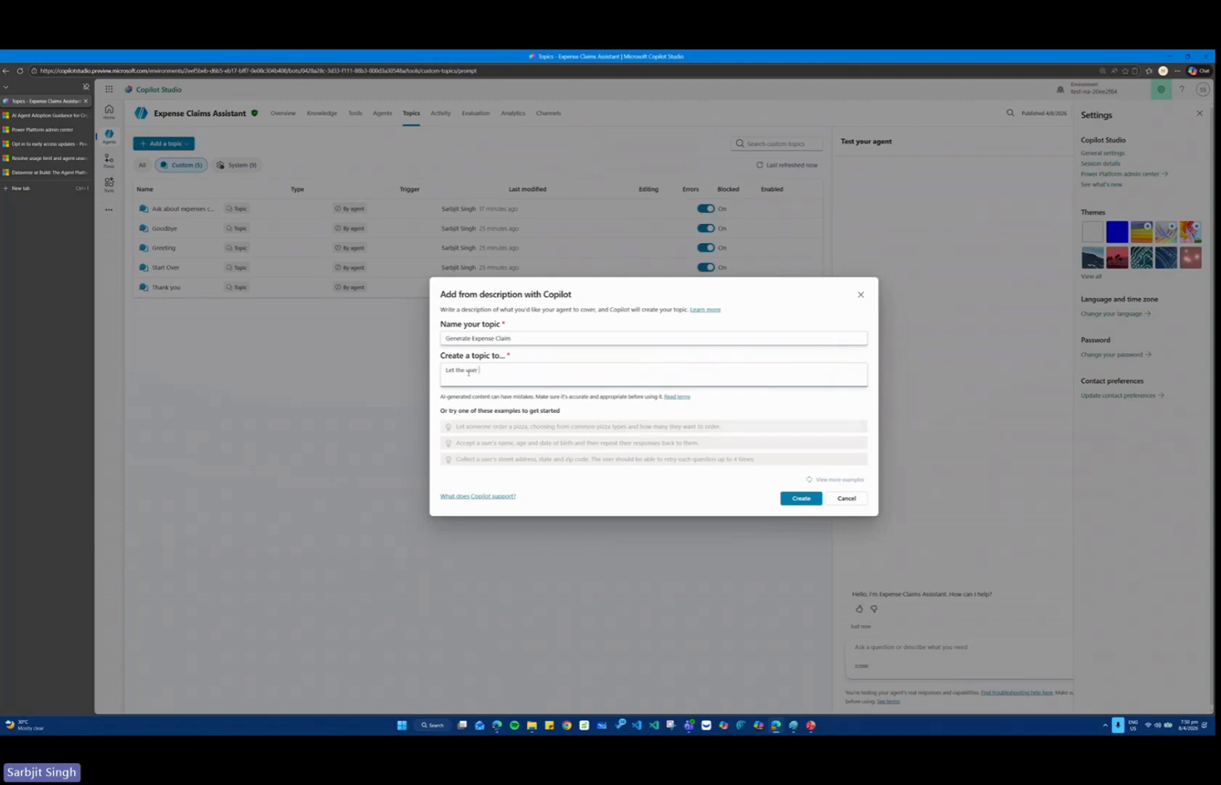
key("ctrl+BackSpace")
key("ctrl+BackSpace")
key("ctrl+BackSpace")
Describe the topic as "ask the use for all the expense claim details e.g. the type of claim, the location, the amount etc".
type("ask the us")
type("e for all the ")
type("expense")
type(" claim detail")
type("s e.g. the")
type(" type of")
type(" claim, the locat")
type("ion")
type(", the ")
type(", the")
key("BackSpace")
type("n, the amount etc")
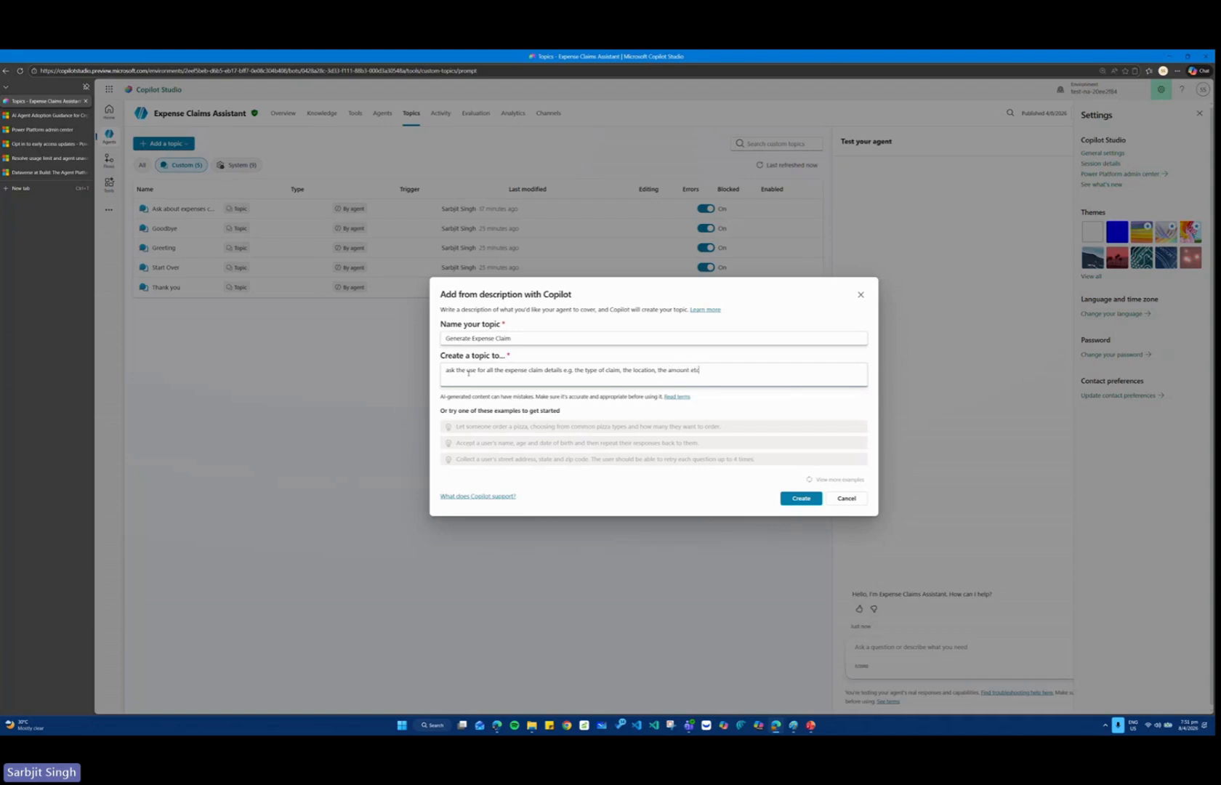
type(". and you will then generate a .txt file which the user can use to upload the claim a")
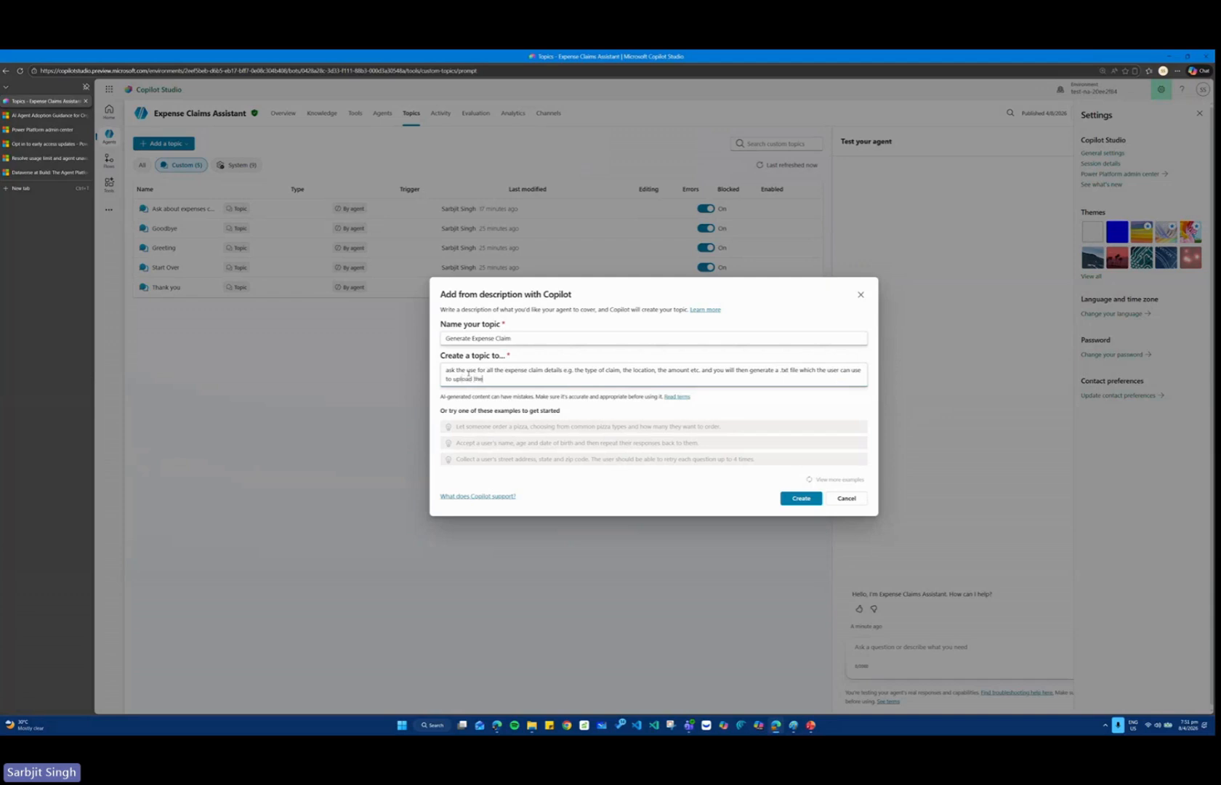
type("ystem")
Extend the description with generating a .txt file which the user can use to upload the claim, and create the topic.
left_click(800, 498)
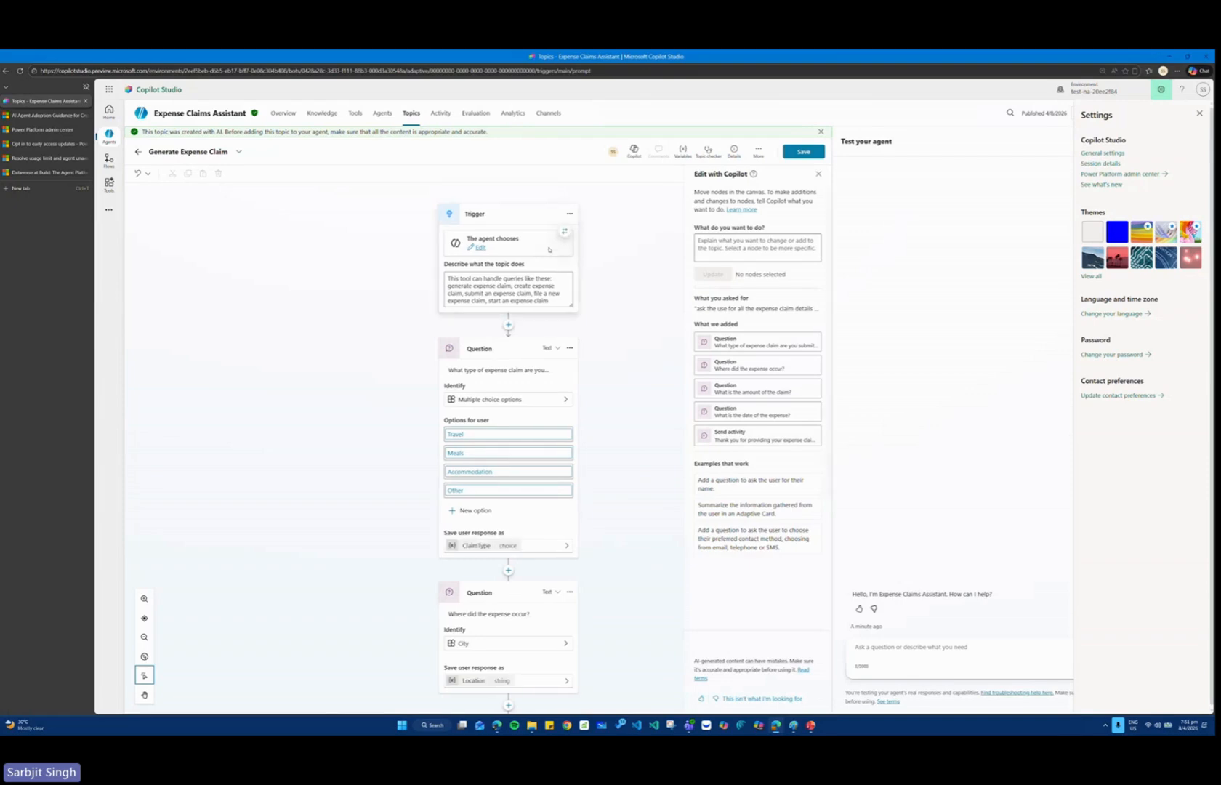
Review the generated topic's trigger, question and message nodes, and save the topic.
scroll(548, 250, "down", 5)
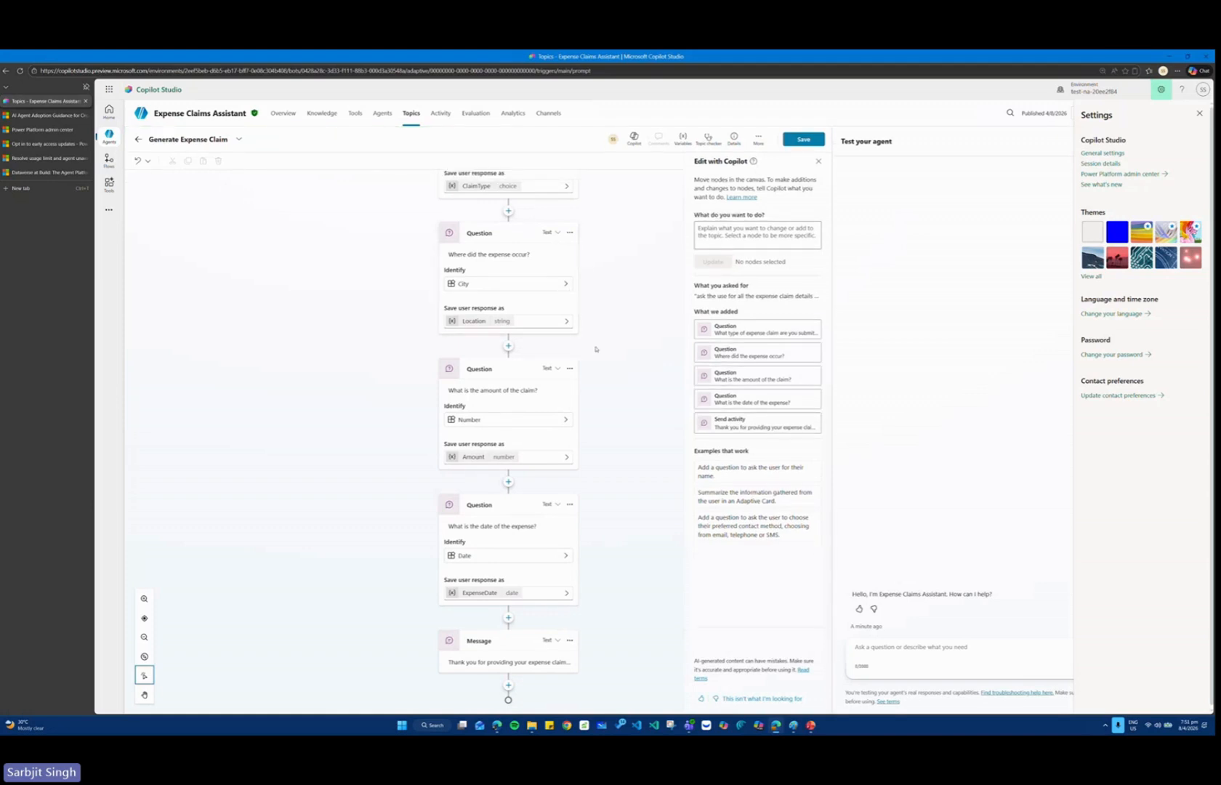
scroll(631, 327, "up", 5)
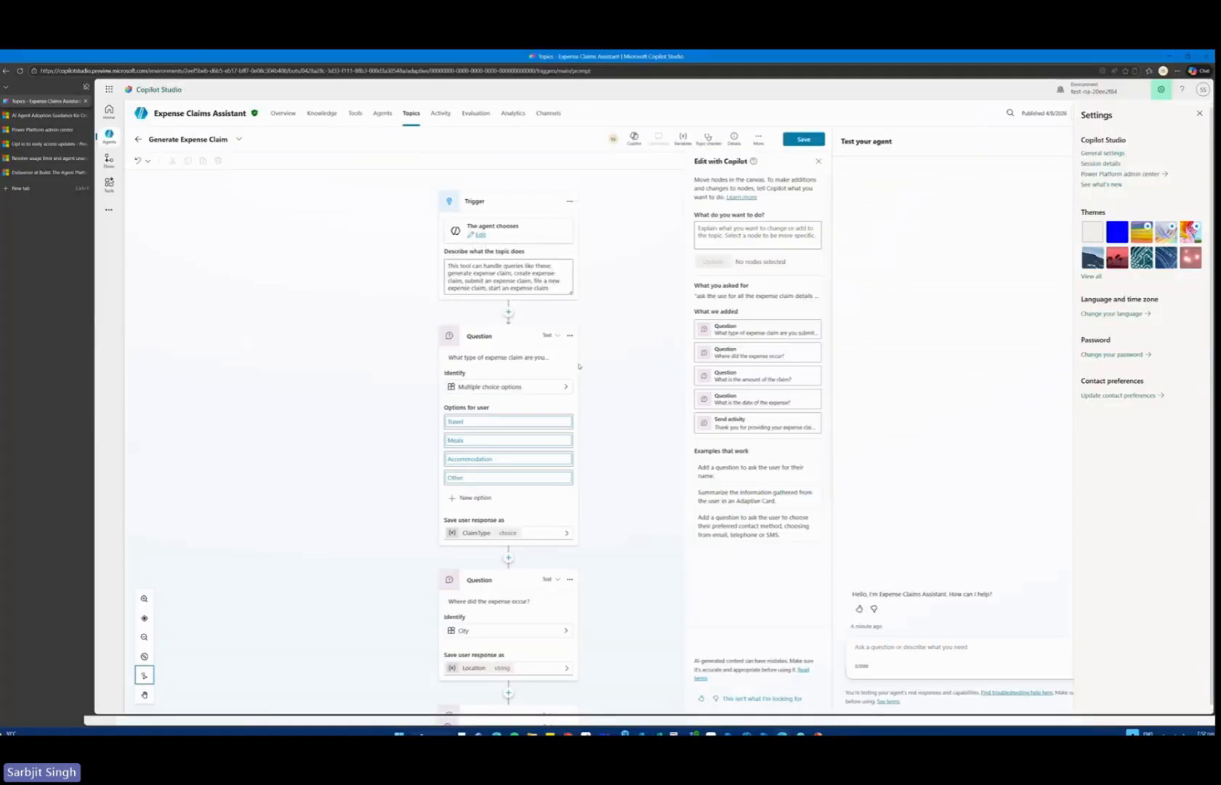
scroll(646, 493, "down", 1)
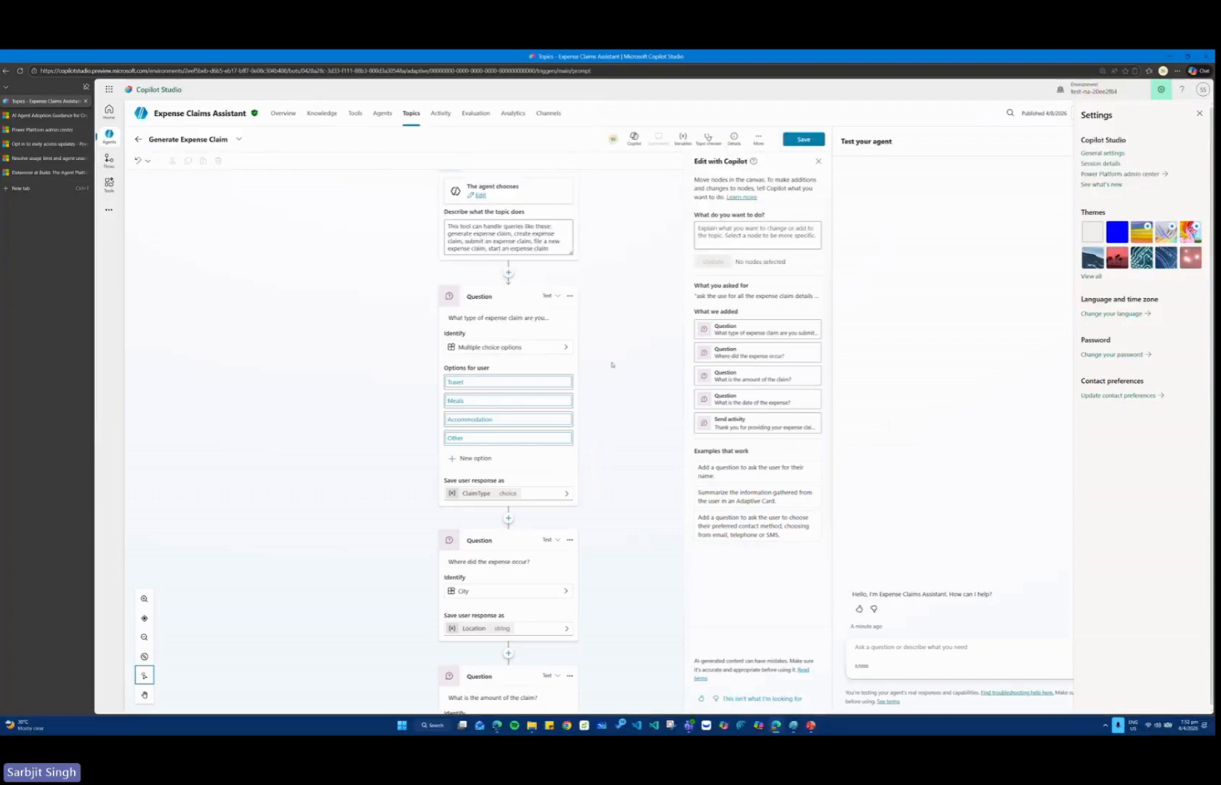
scroll(659, 316, "down", 3)
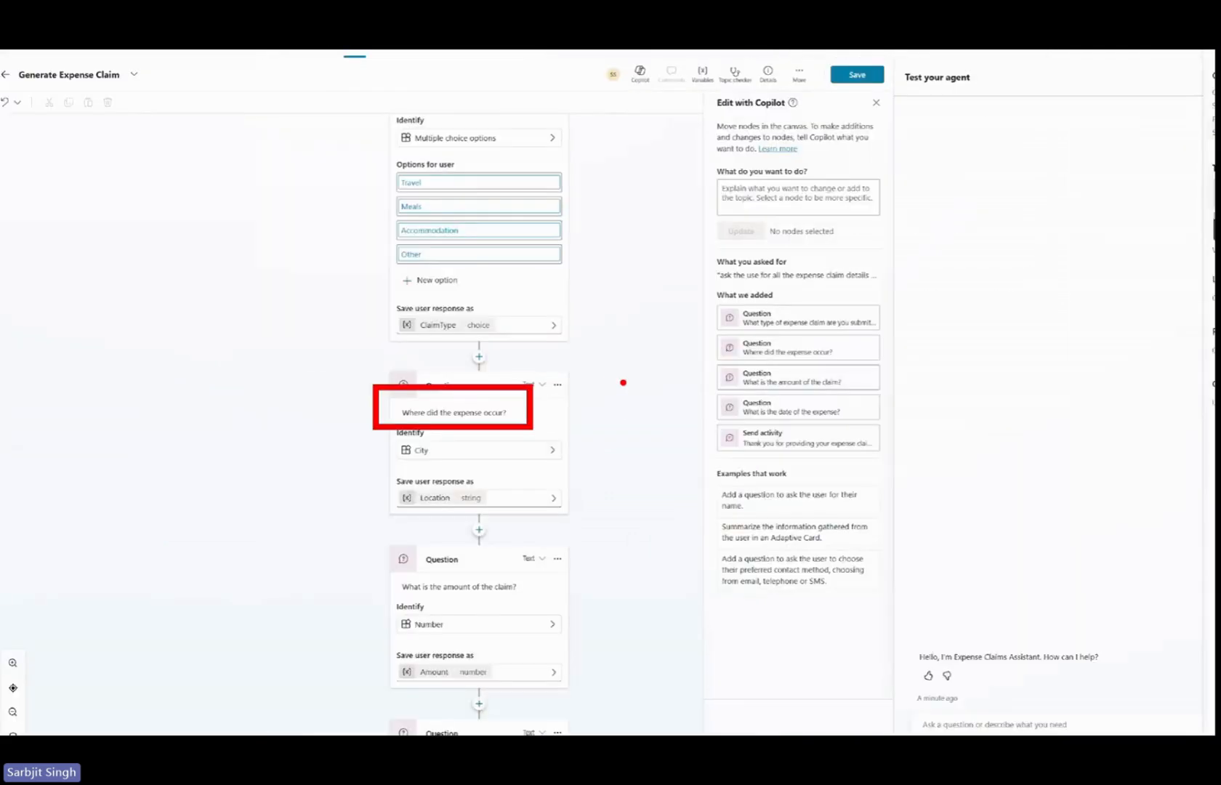
scroll(623, 383, "down", 3)
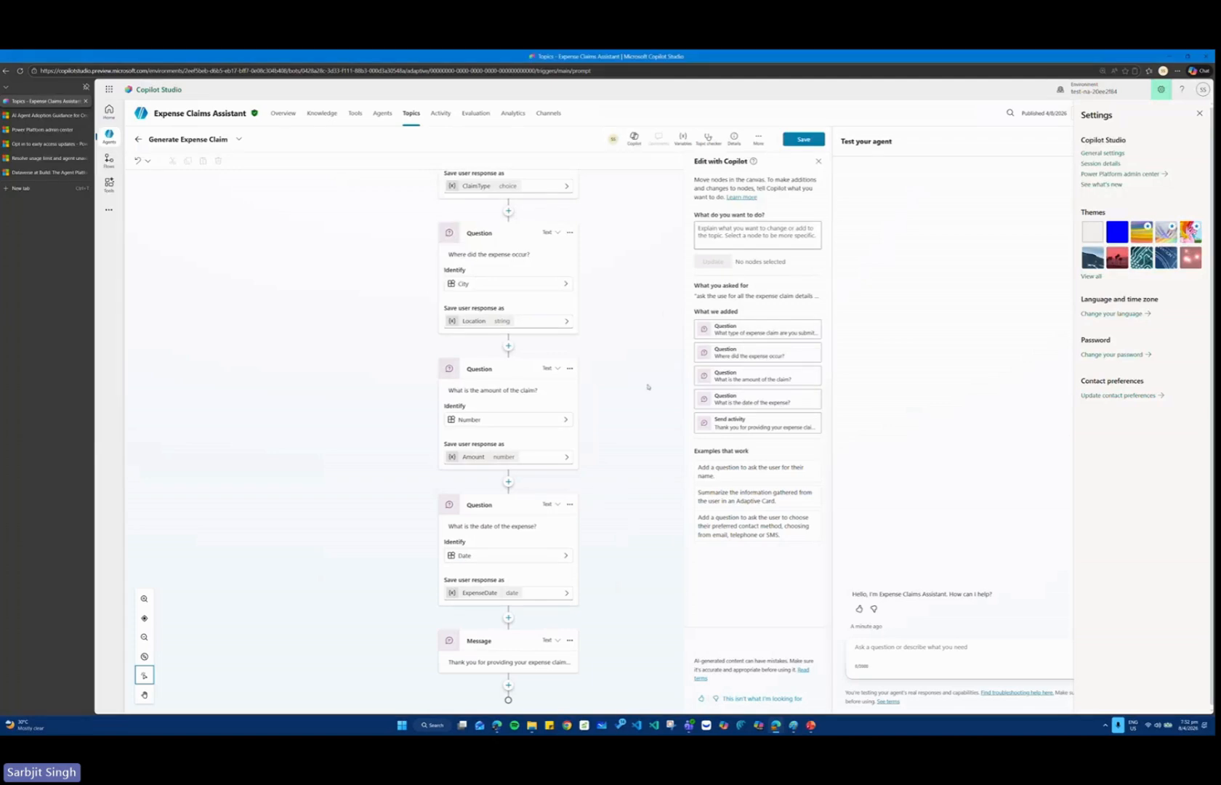
left_click(813, 139)
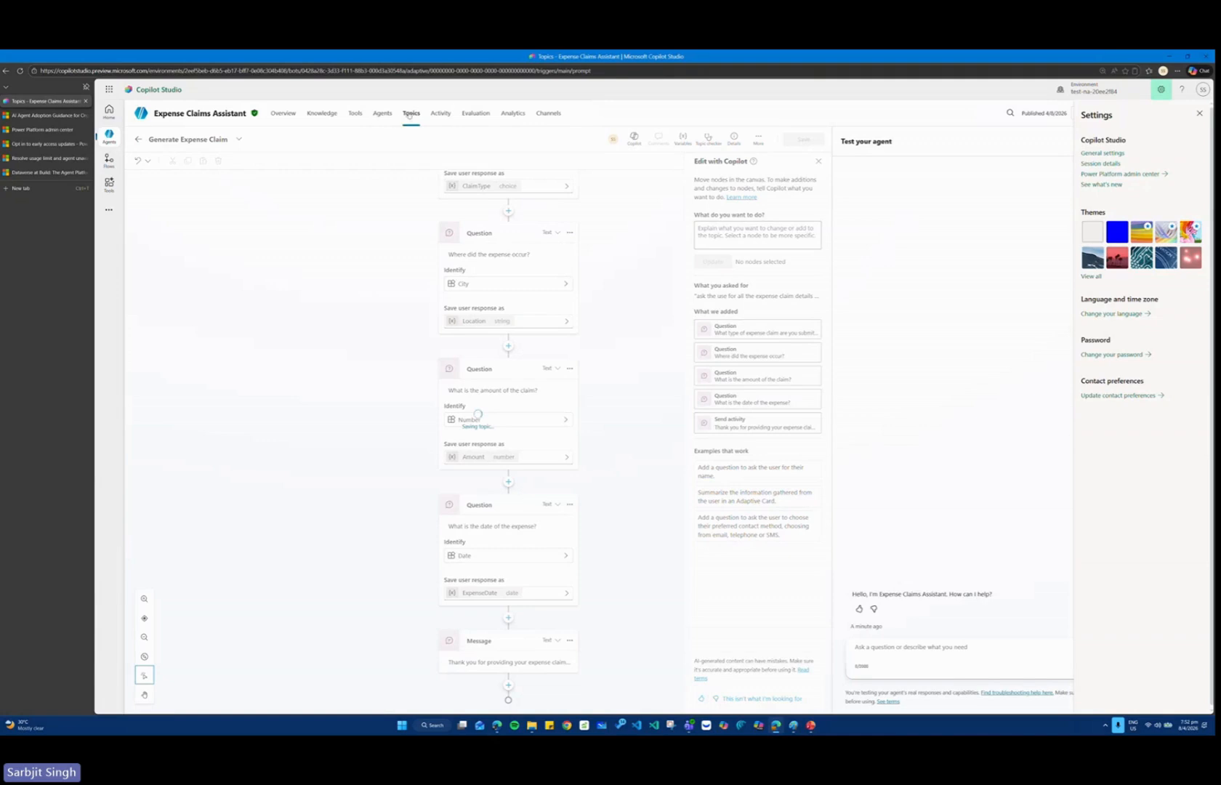
Start adding a tool to the Expense Claims Assistant and list all tool types.
left_click(355, 115)
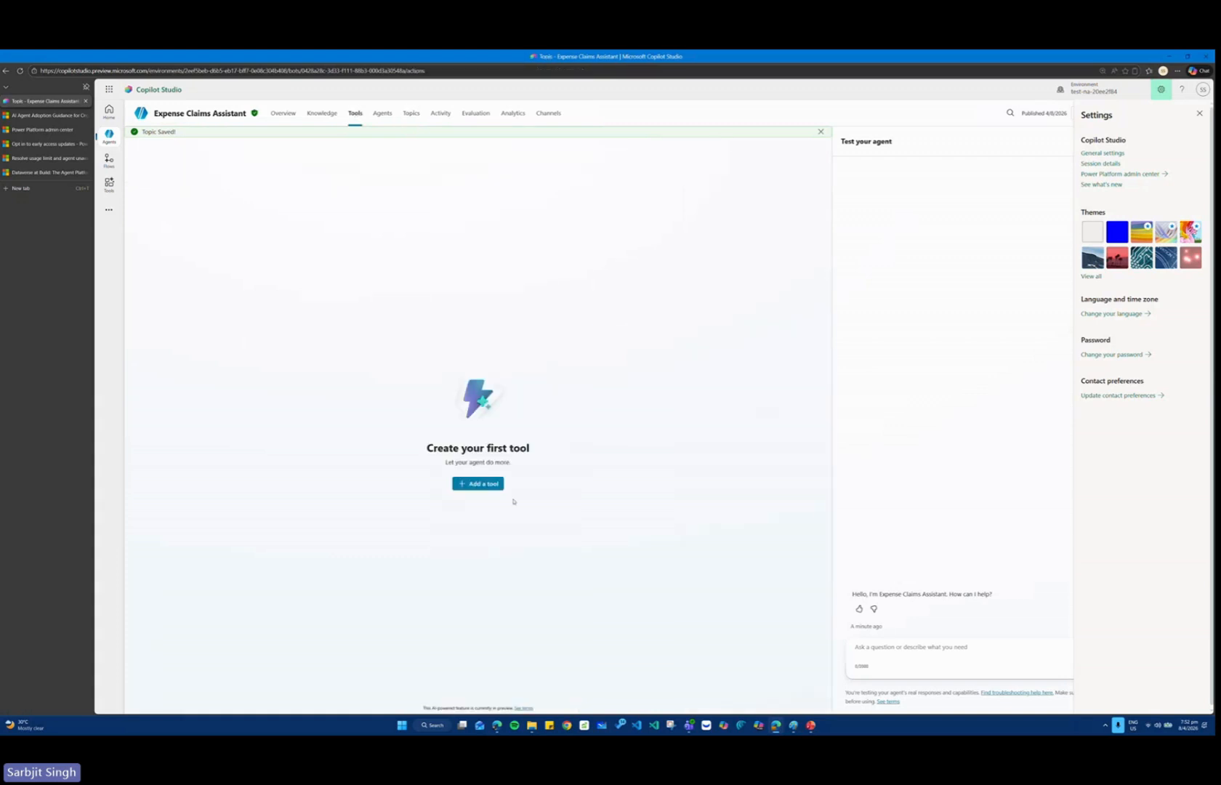
left_click(490, 483)
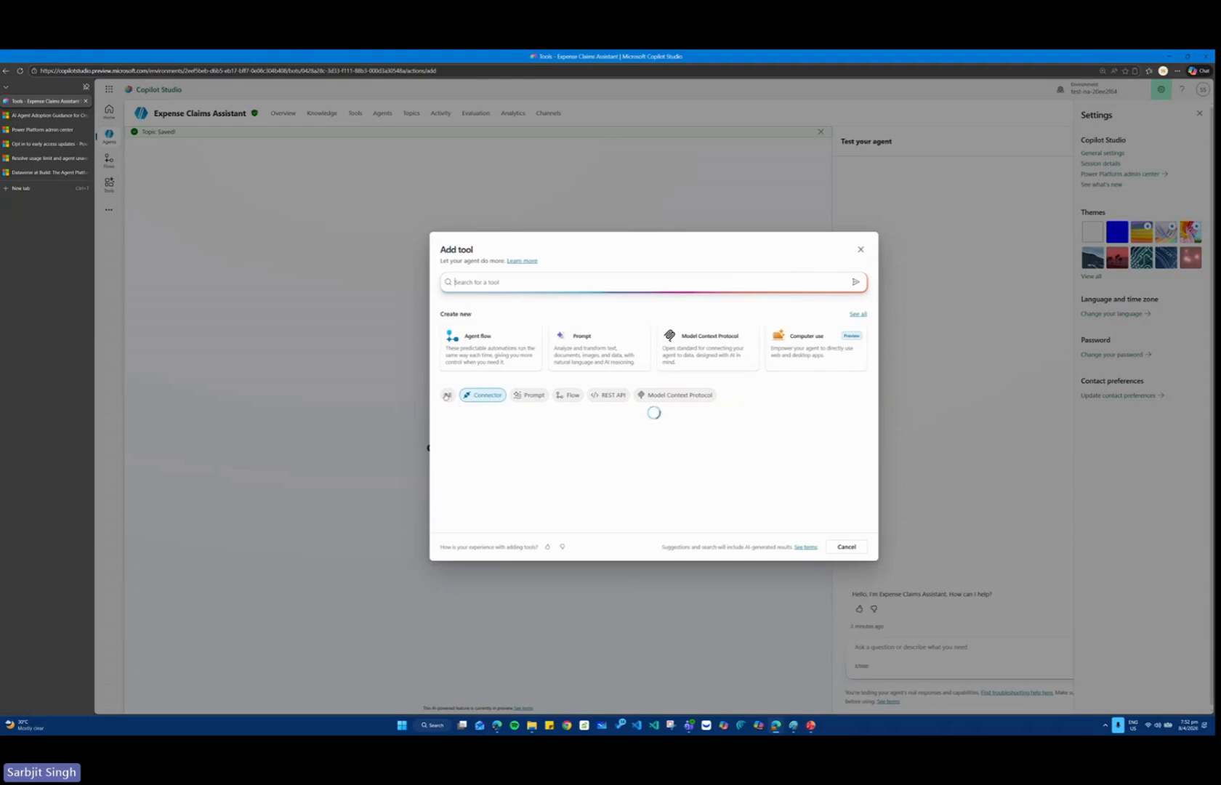
left_click(447, 395)
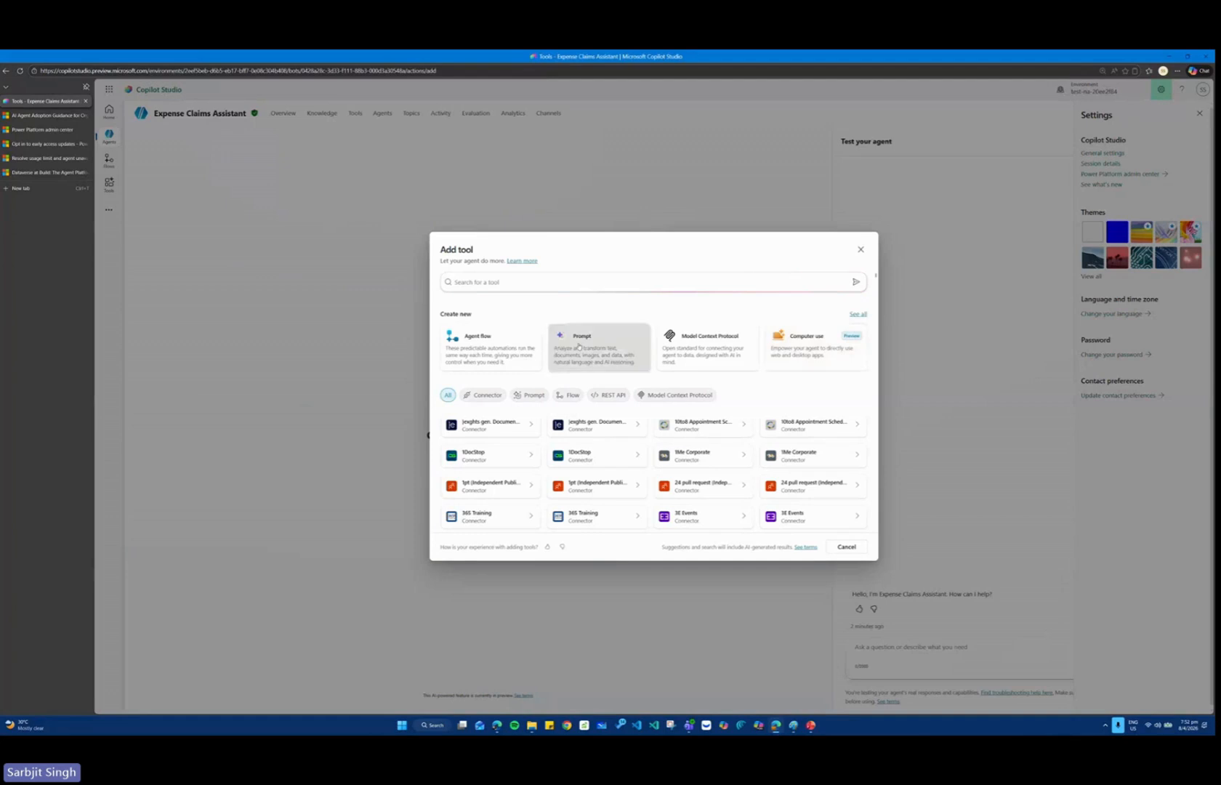
Inspect a new custom prompt's options and available output formats, and close it without saving.
left_click(632, 357)
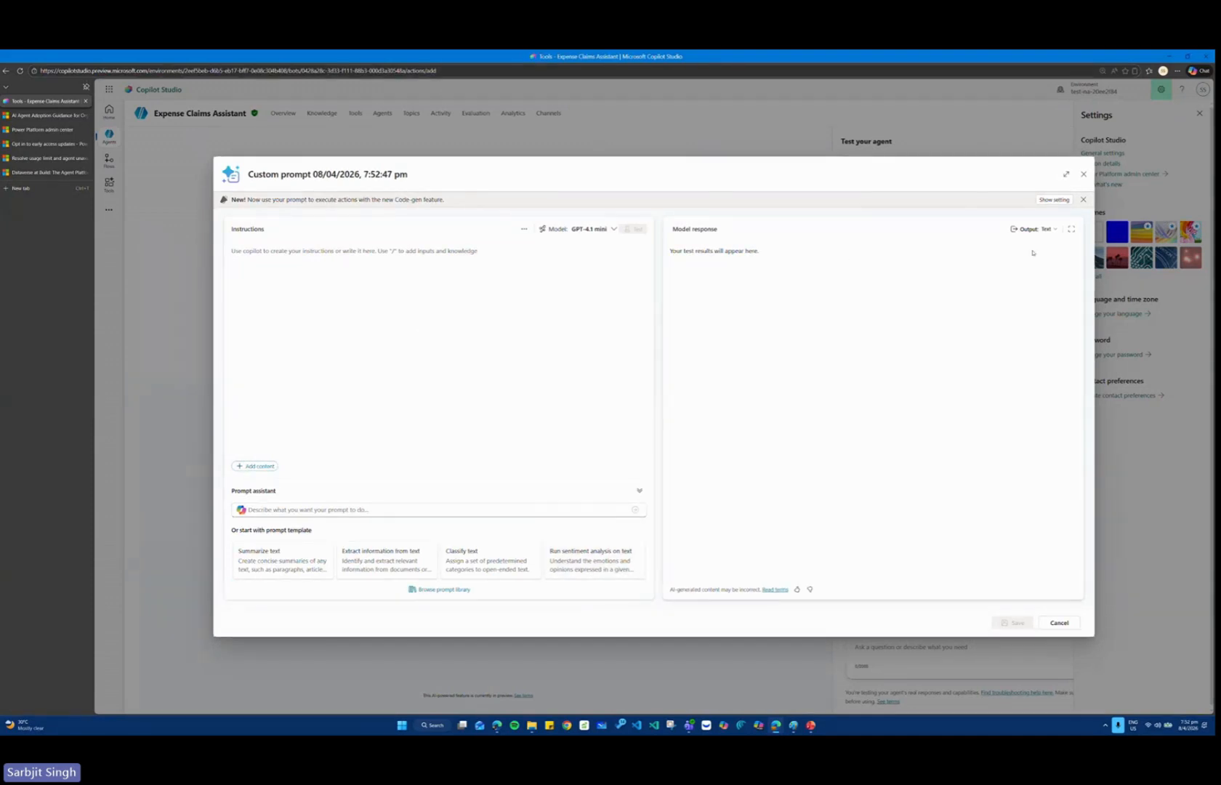
left_click(524, 229)
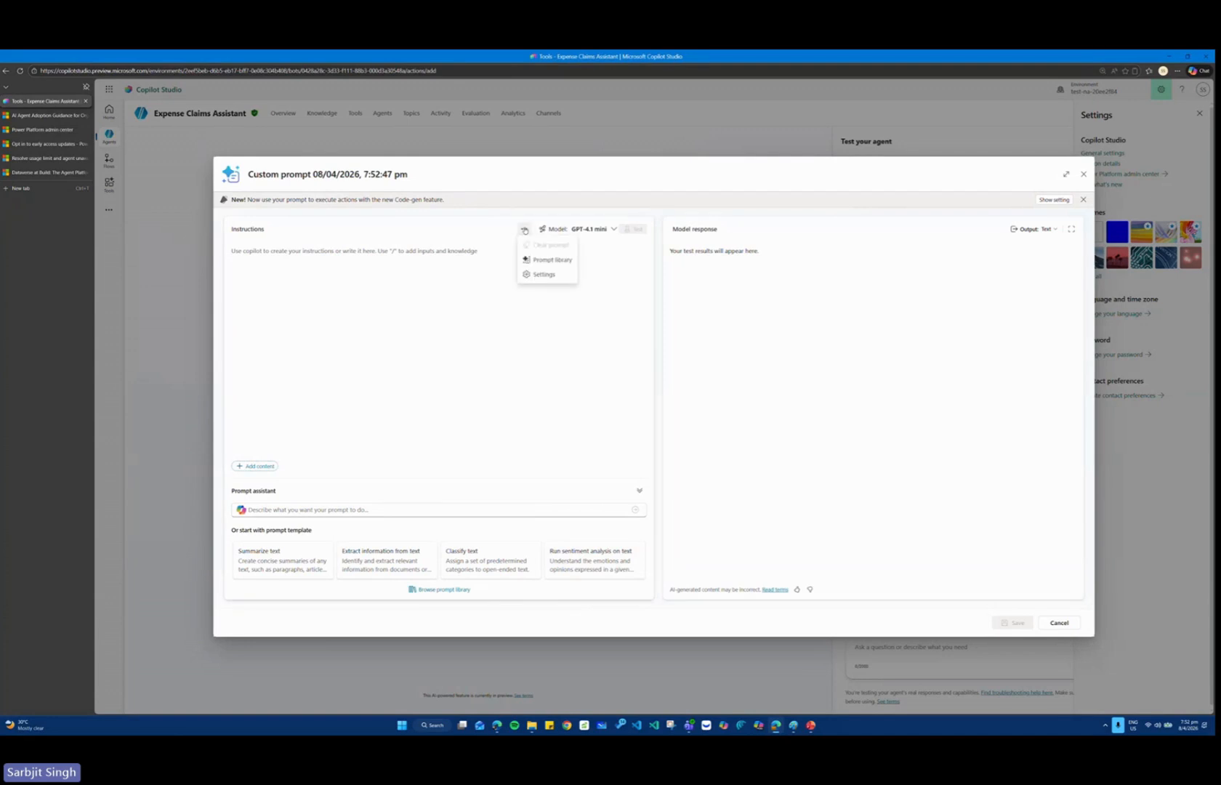
left_click(228, 296)
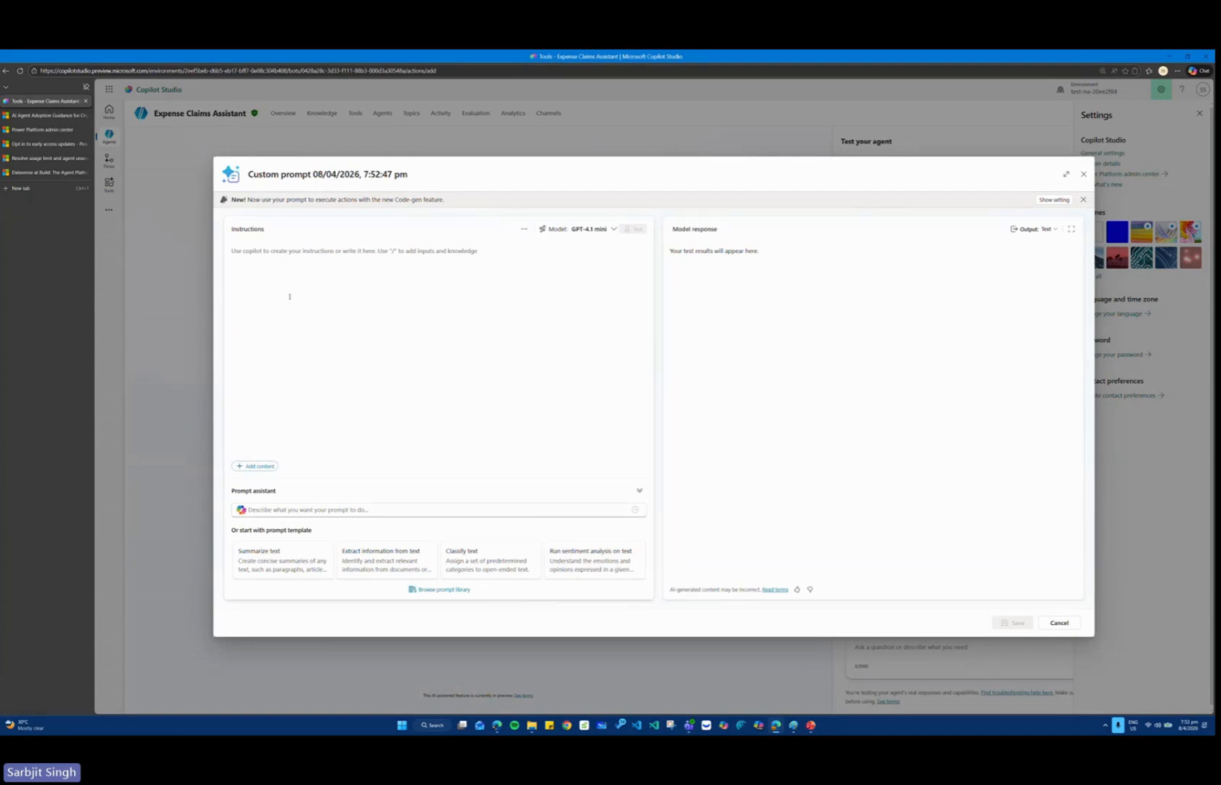
left_click(1056, 230)
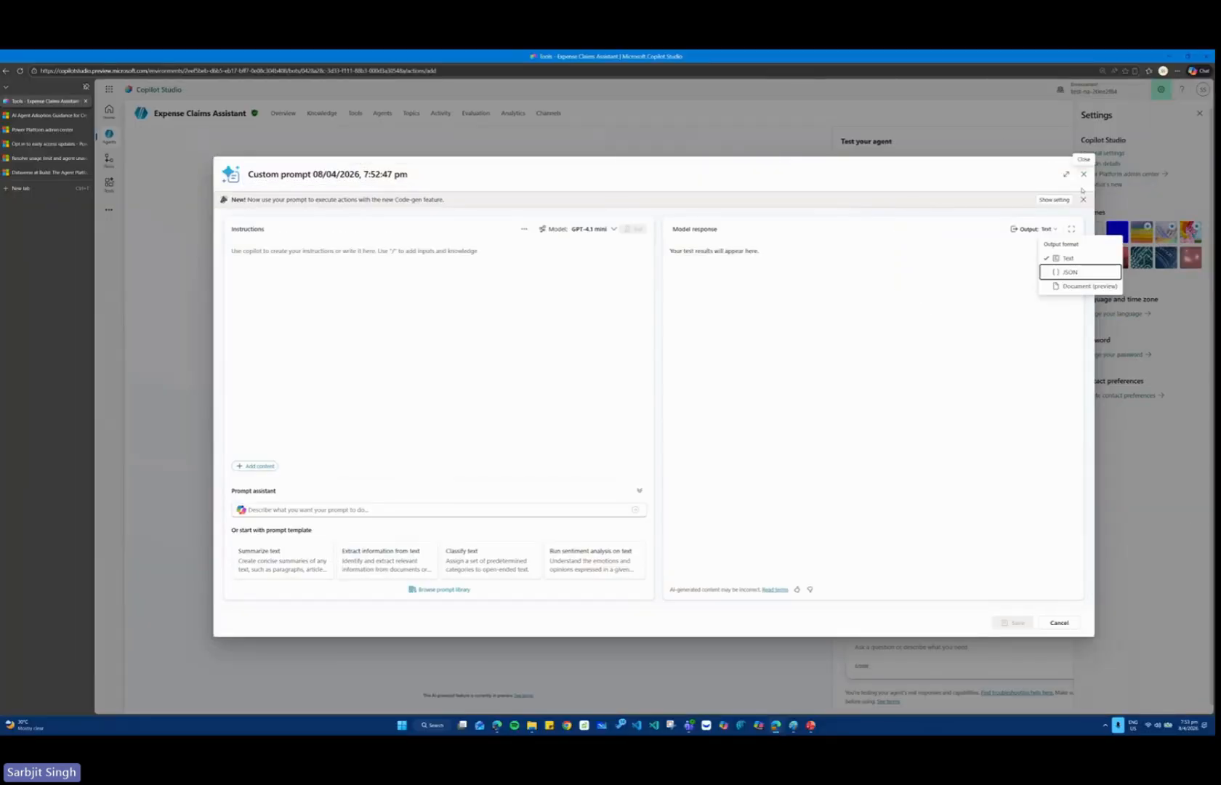
left_click(1083, 199)
left_click(1083, 175)
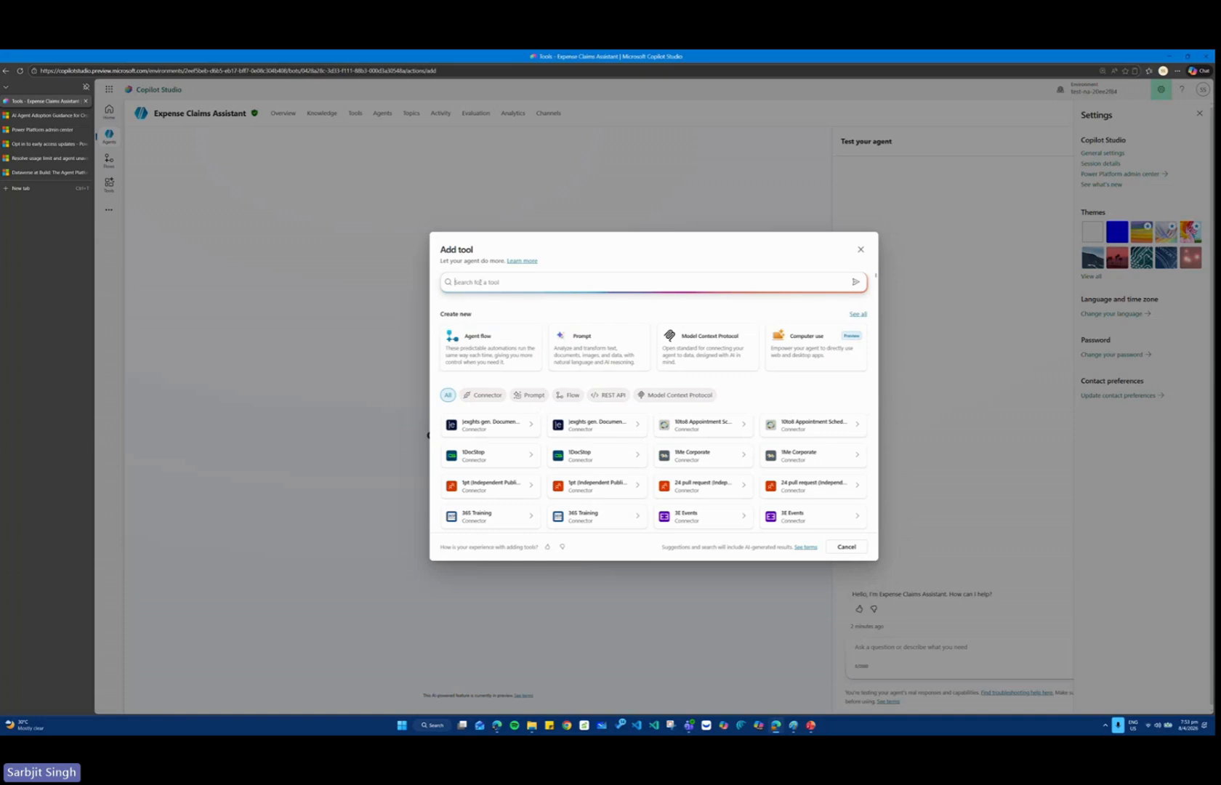
Look through the available connectors and search the tools for "generator".
scroll(651, 360, "down", 3)
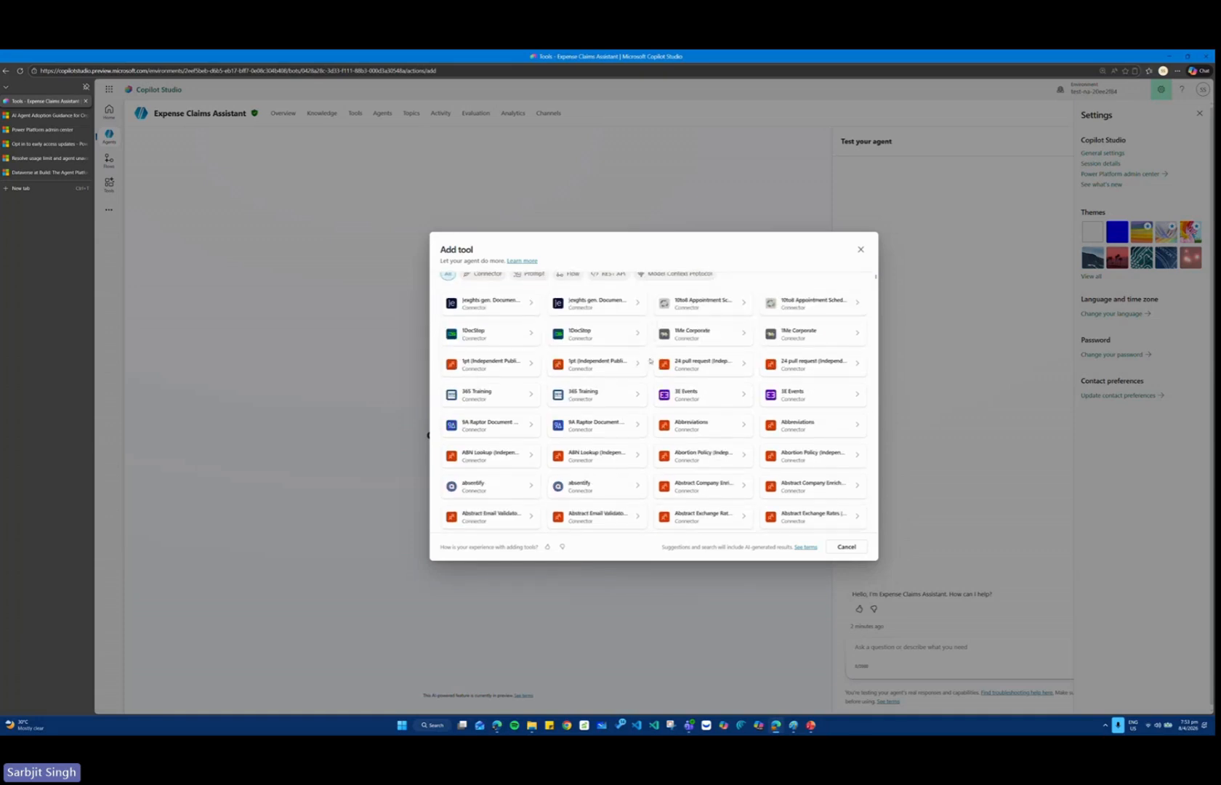
scroll(650, 360, "down", 3)
scroll(657, 337, "up", 8)
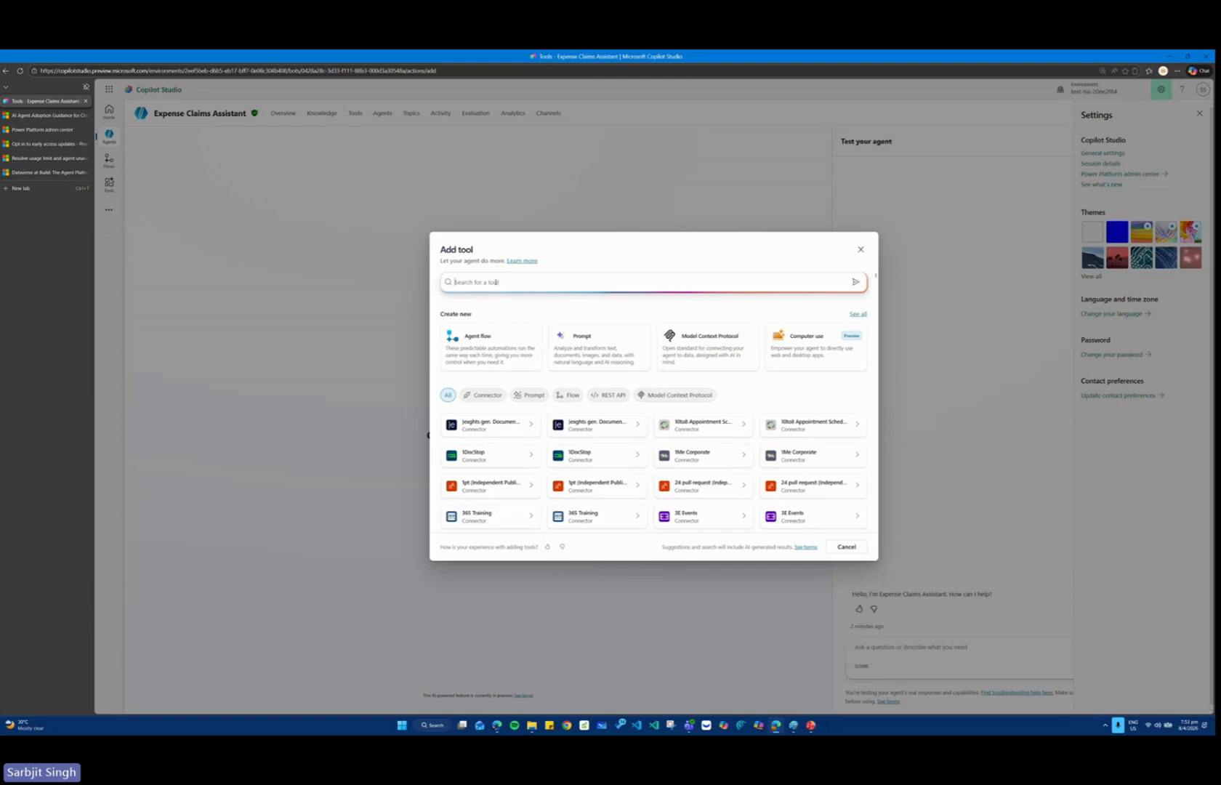
type("gene")
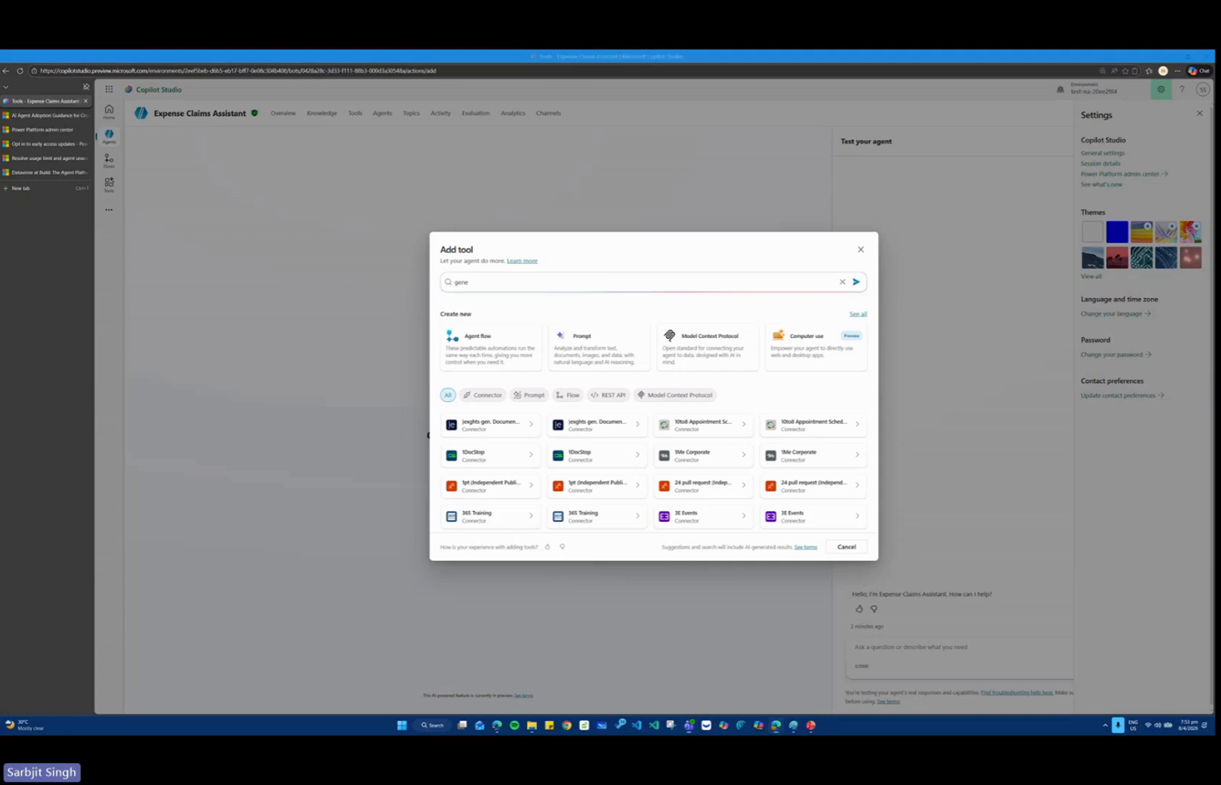
left_click(511, 282)
type("rator")
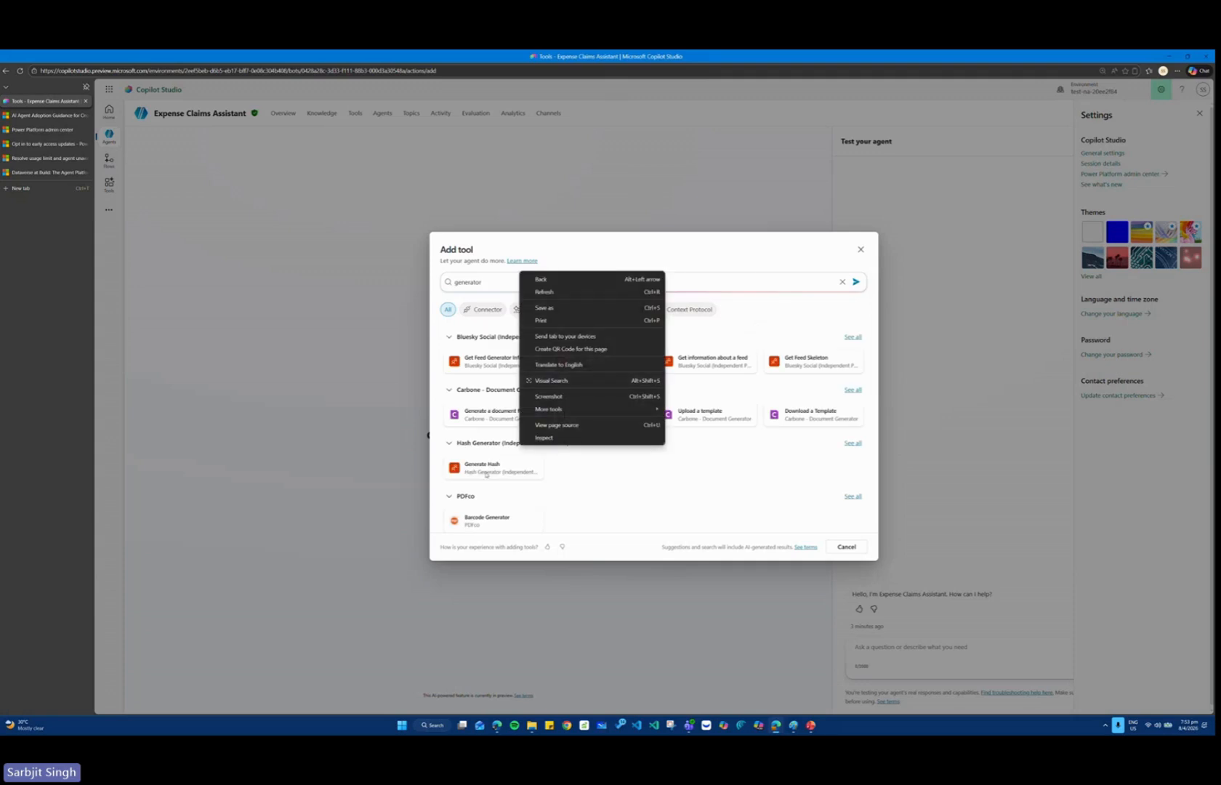
View the details of the PDFco Barcode Generator, return to the search results and look through the other generator tools.
left_click(490, 516)
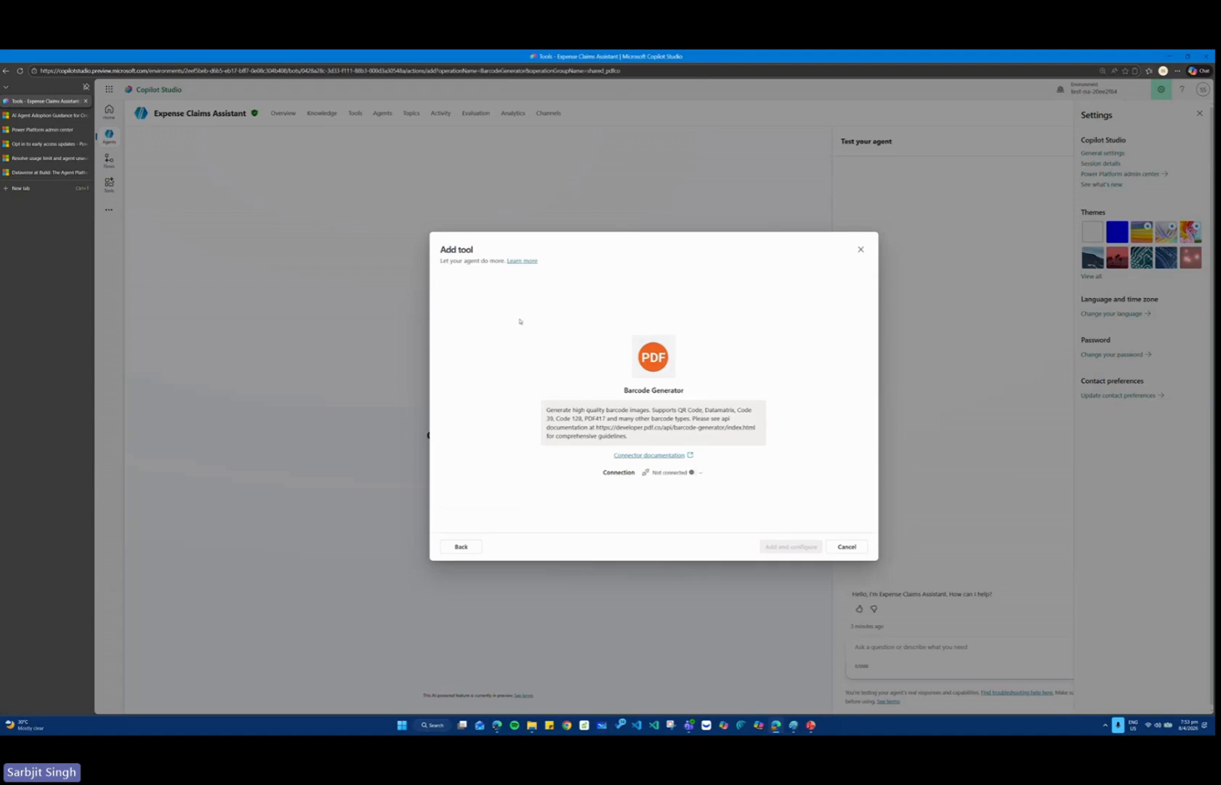
left_click(461, 547)
scroll(591, 364, "down", 5)
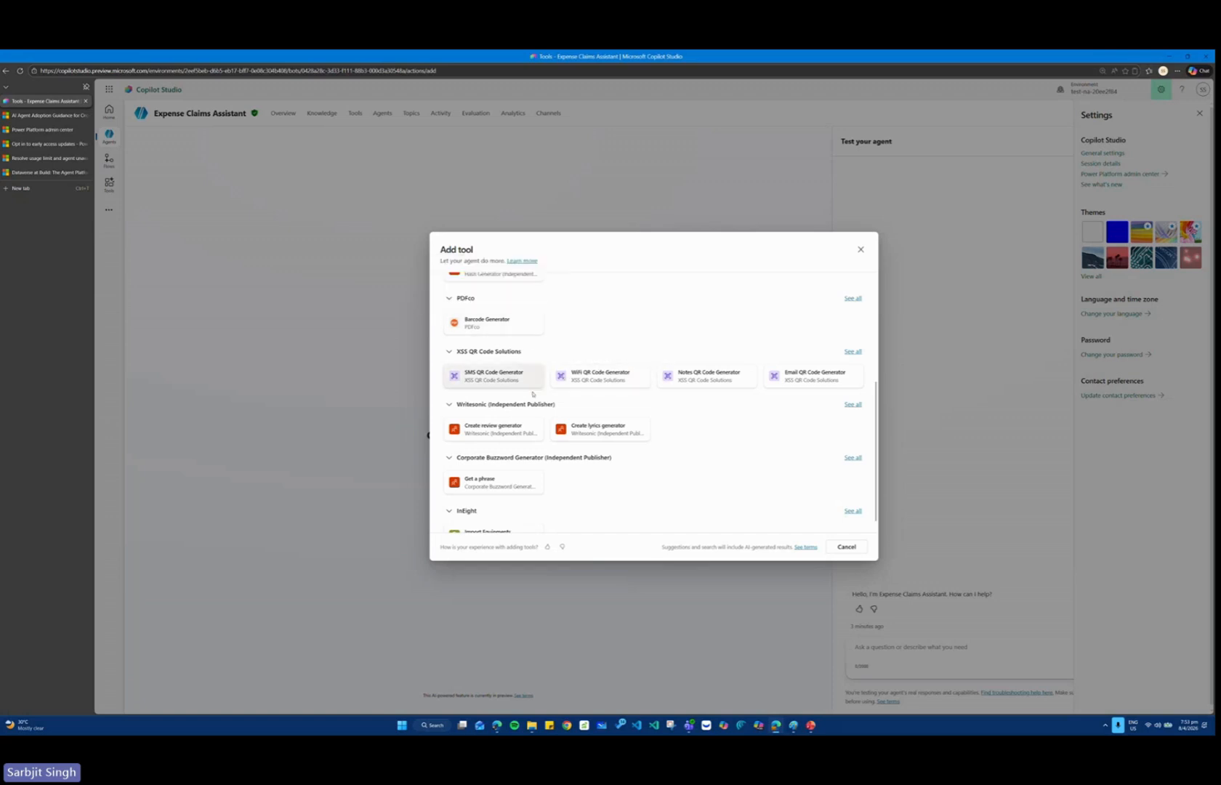
scroll(533, 394, "down", 1)
scroll(532, 395, "up", 5)
Search the available tools for "text file" and for "pdf", and close the tool selection without adding anything.
left_click_drag(494, 283, 430, 282)
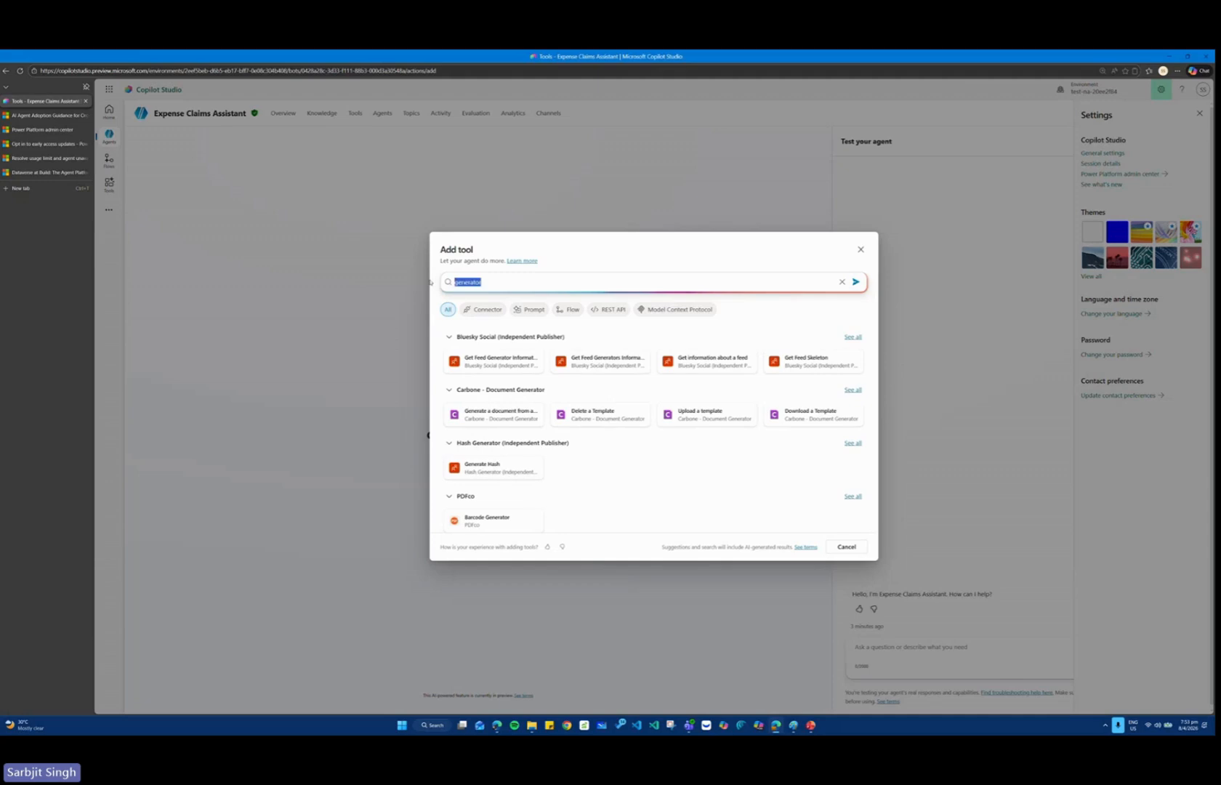
type("text fi")
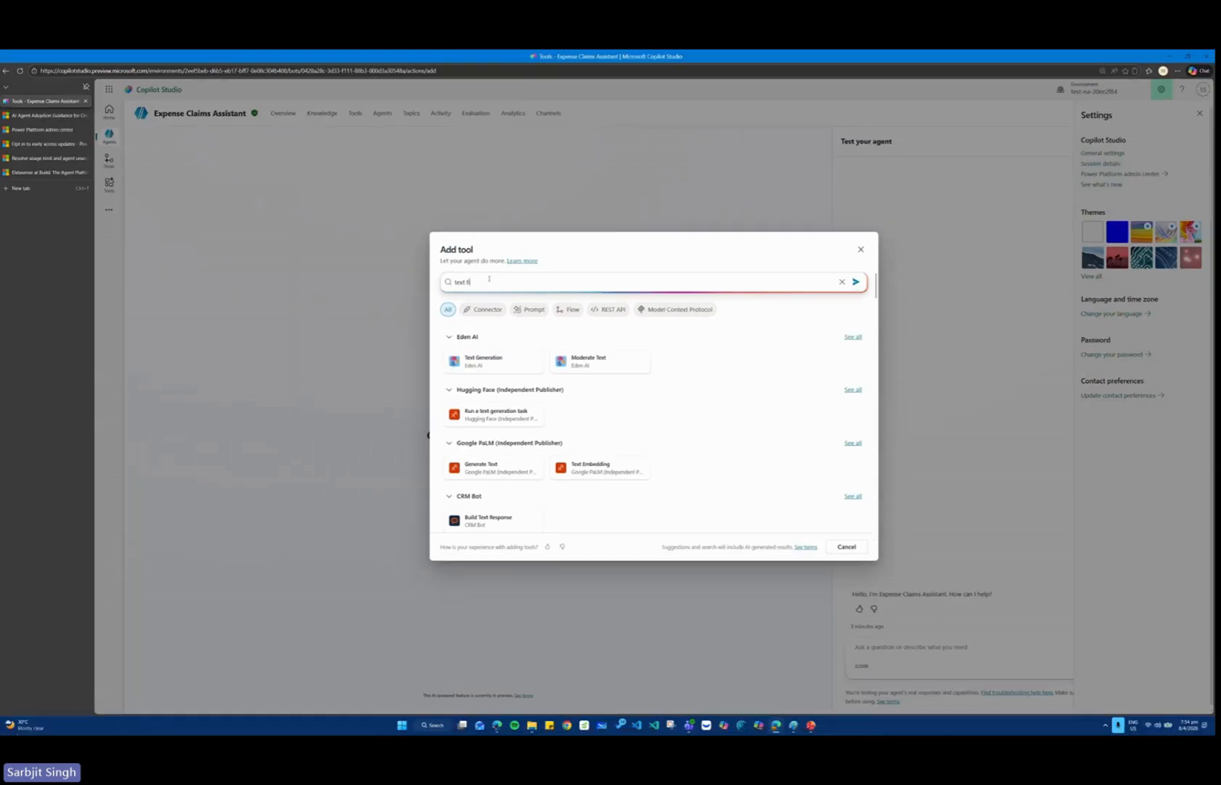
type("le")
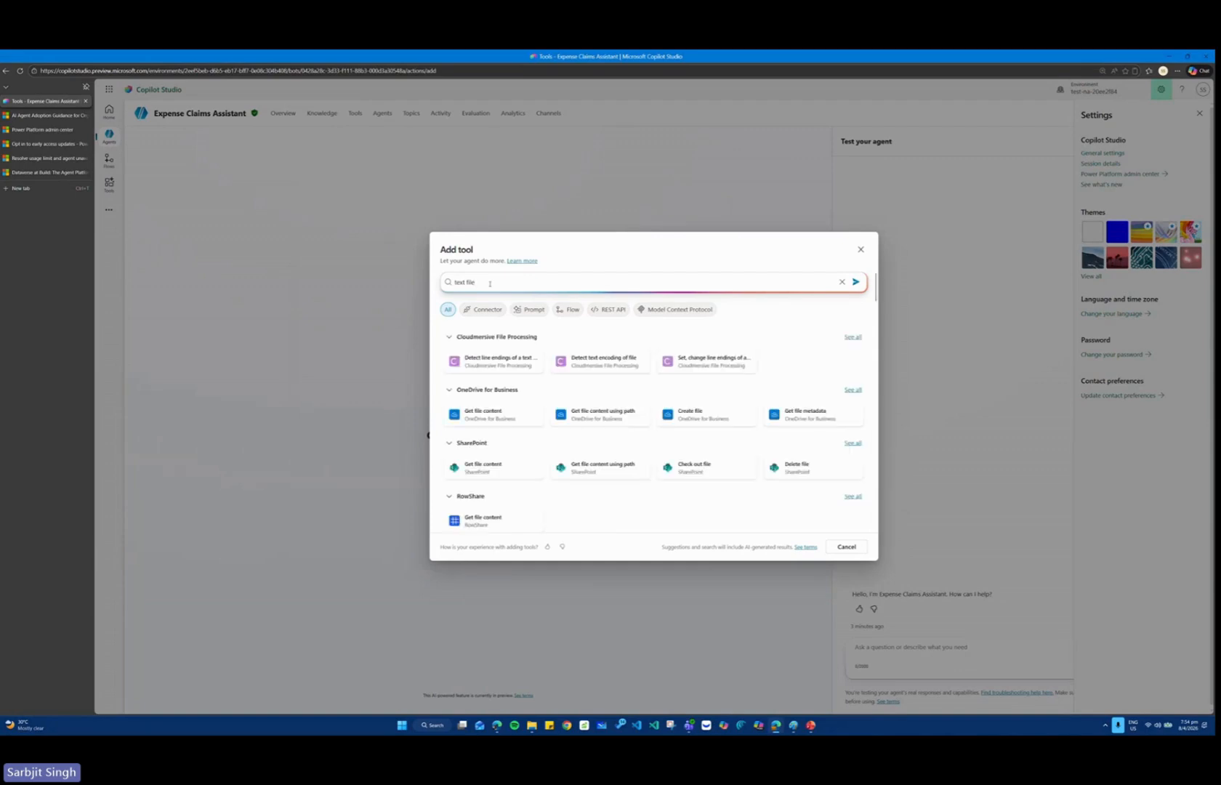
left_click_drag(490, 283, 434, 281)
type("pdf")
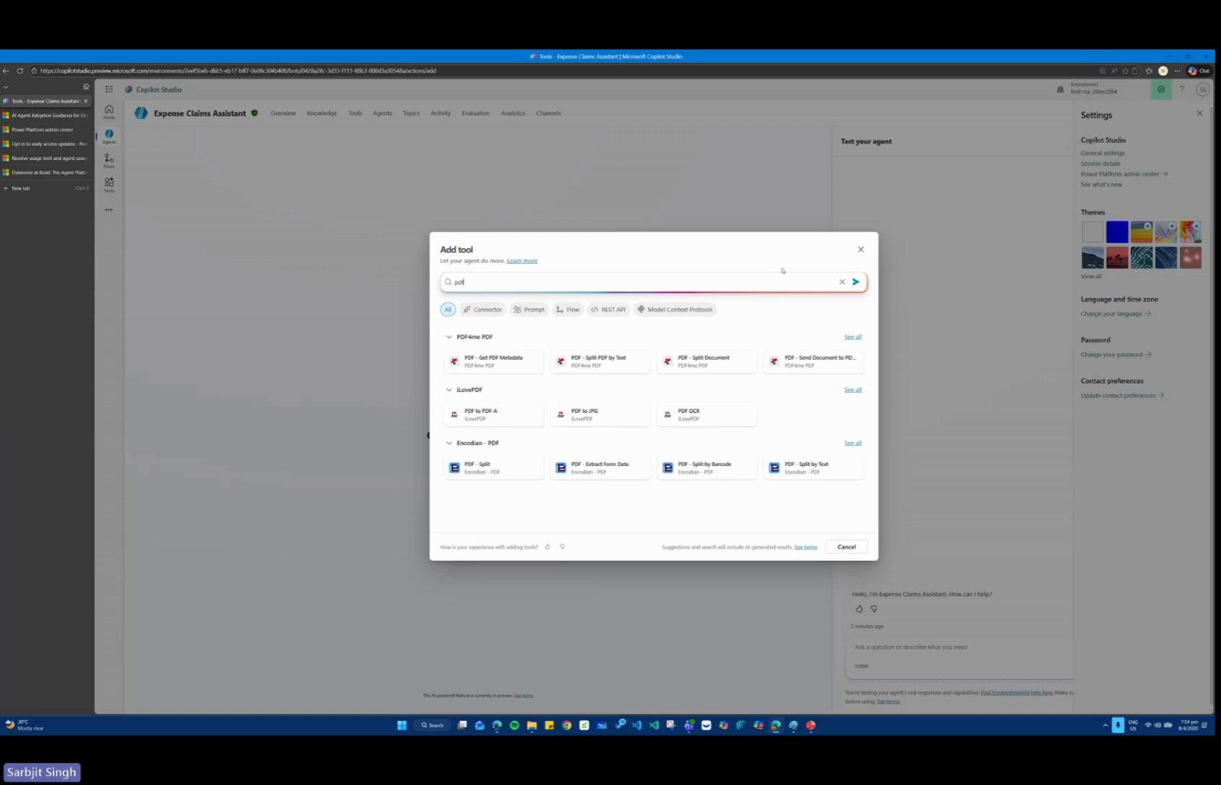
left_click(861, 250)
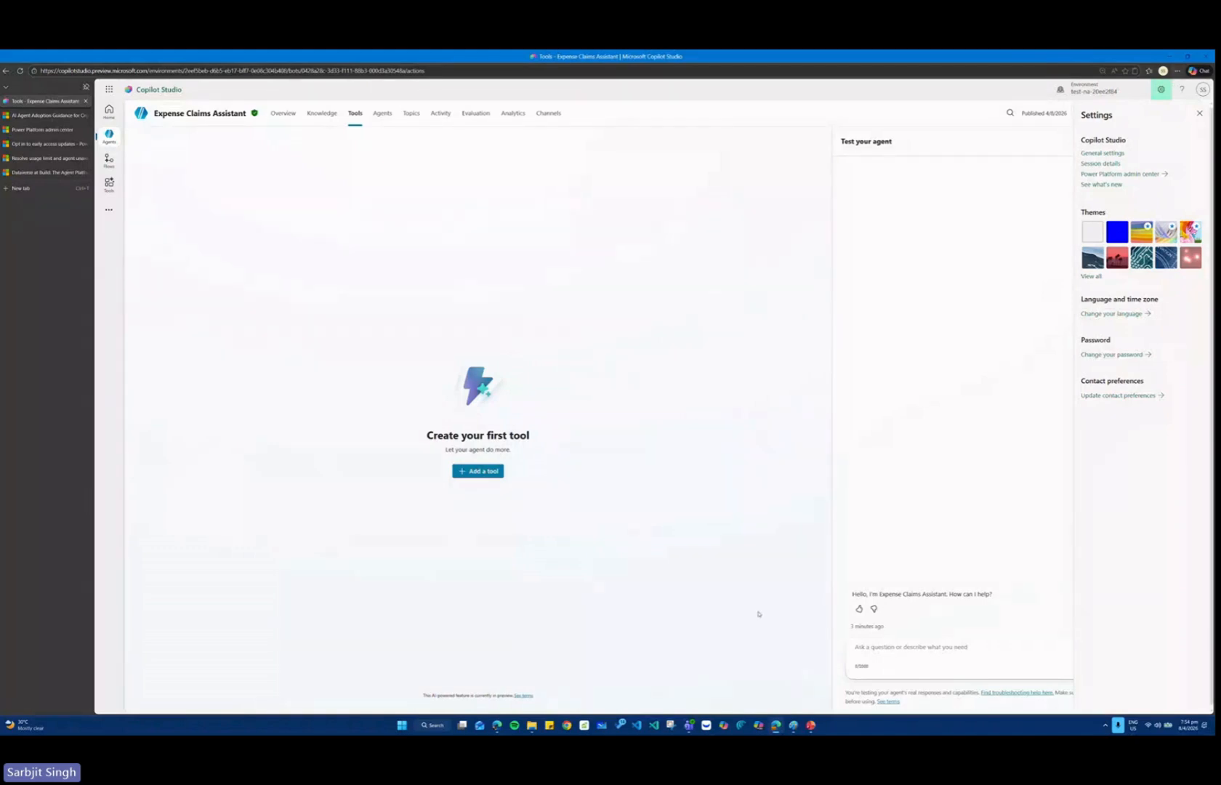
Open the Generate Expense Claim topic from the agent's custom topics and show its Edit with Copilot options.
left_click(403, 115)
left_click(185, 227)
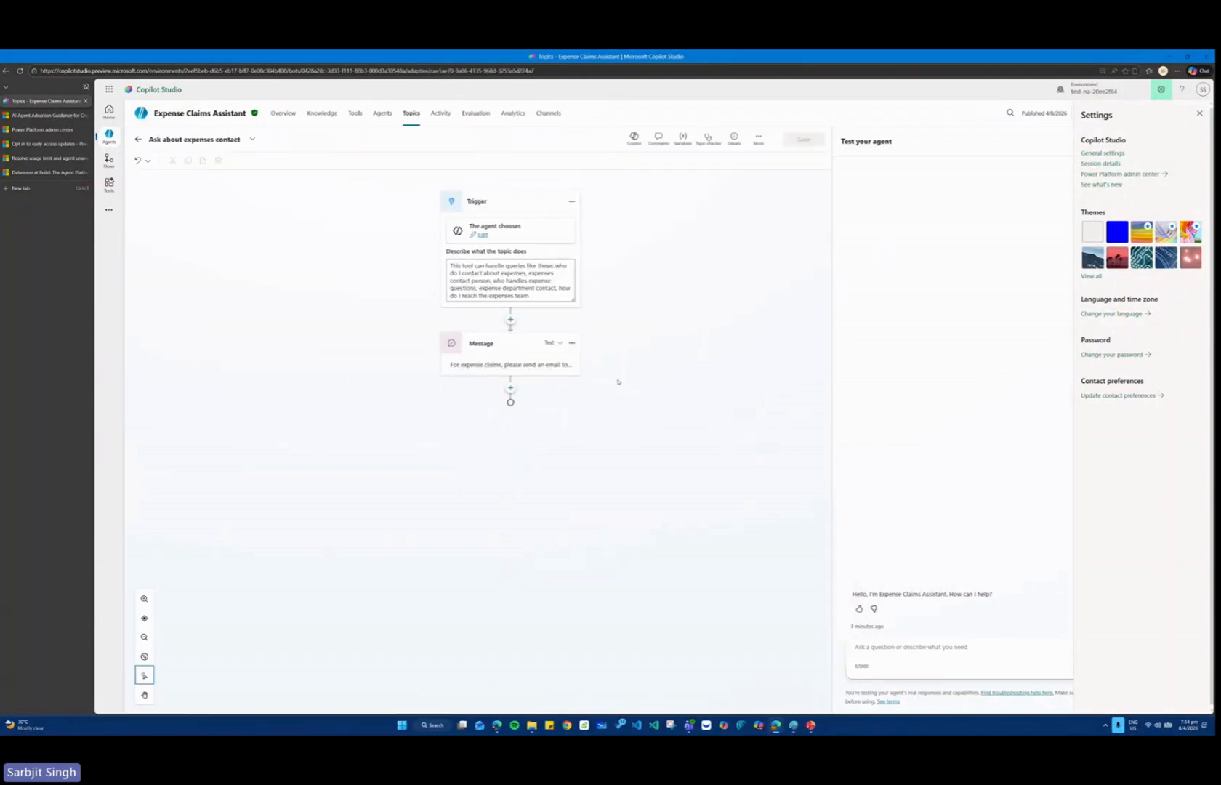
left_click(109, 136)
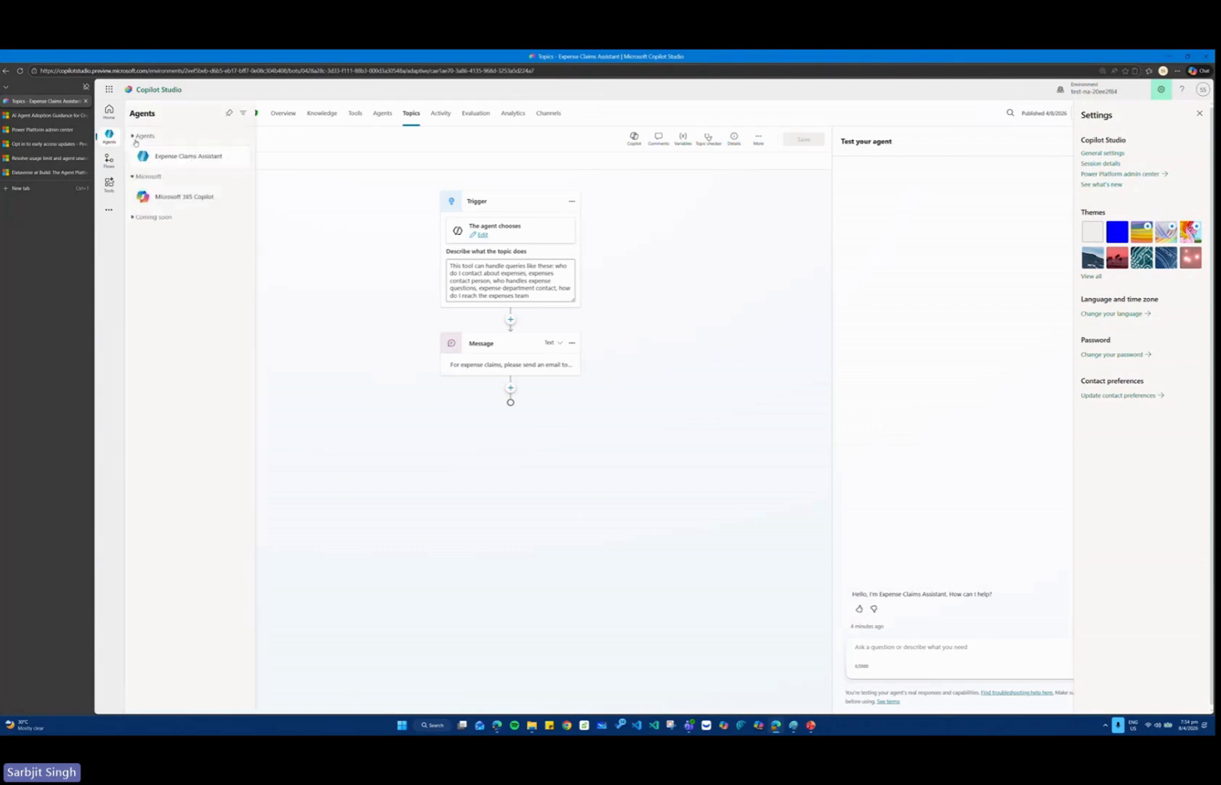
left_click(411, 115)
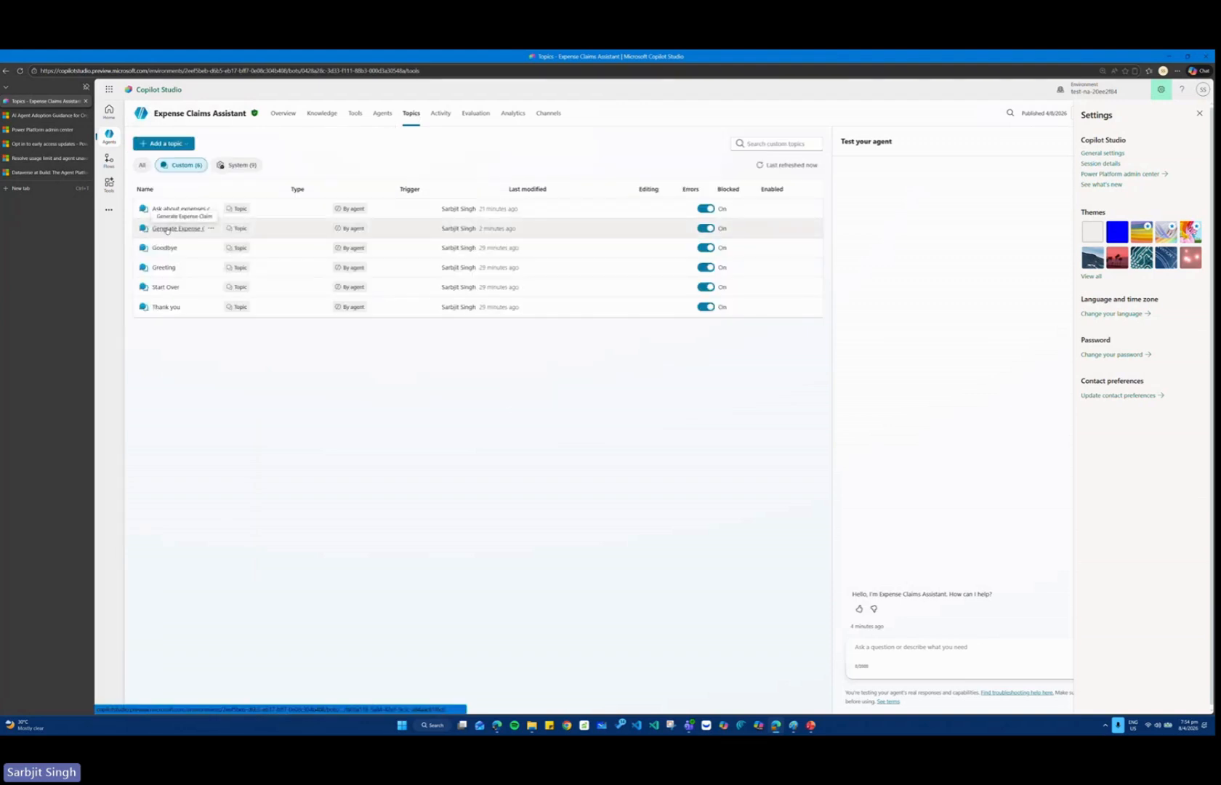
left_click(166, 230)
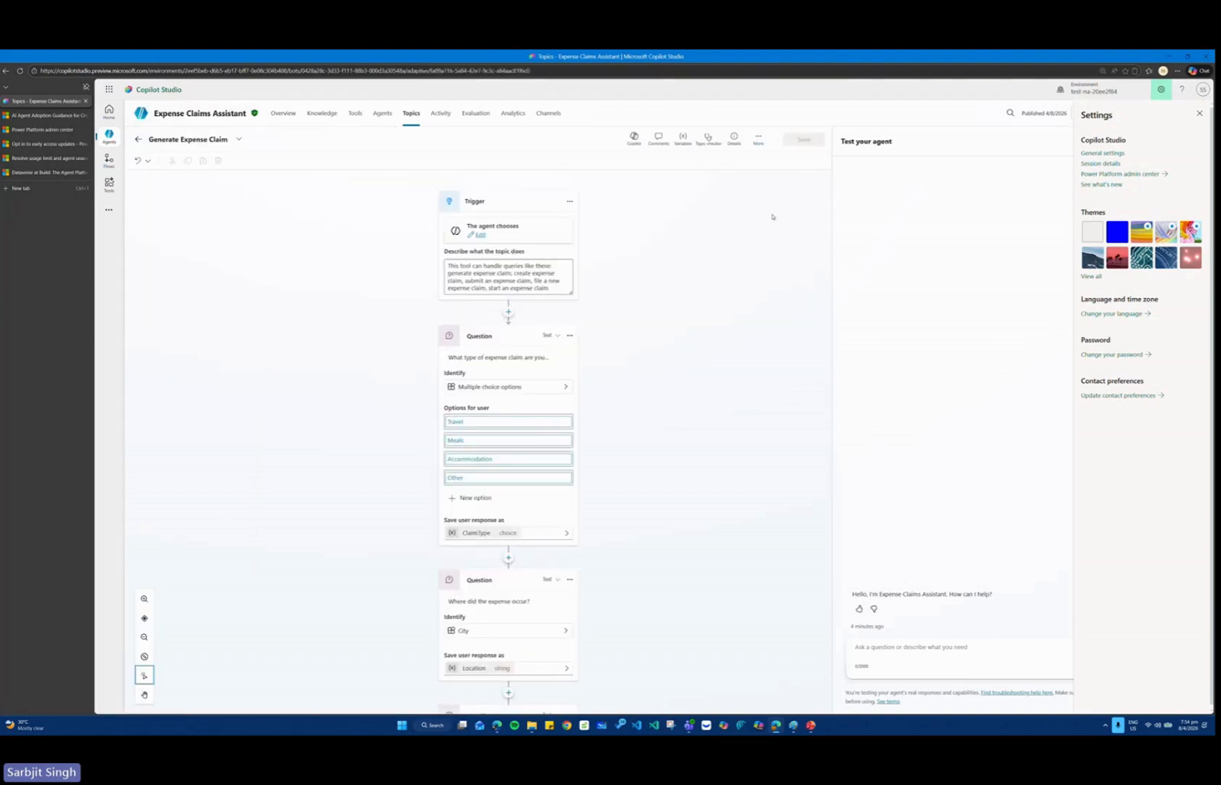
left_click(632, 137)
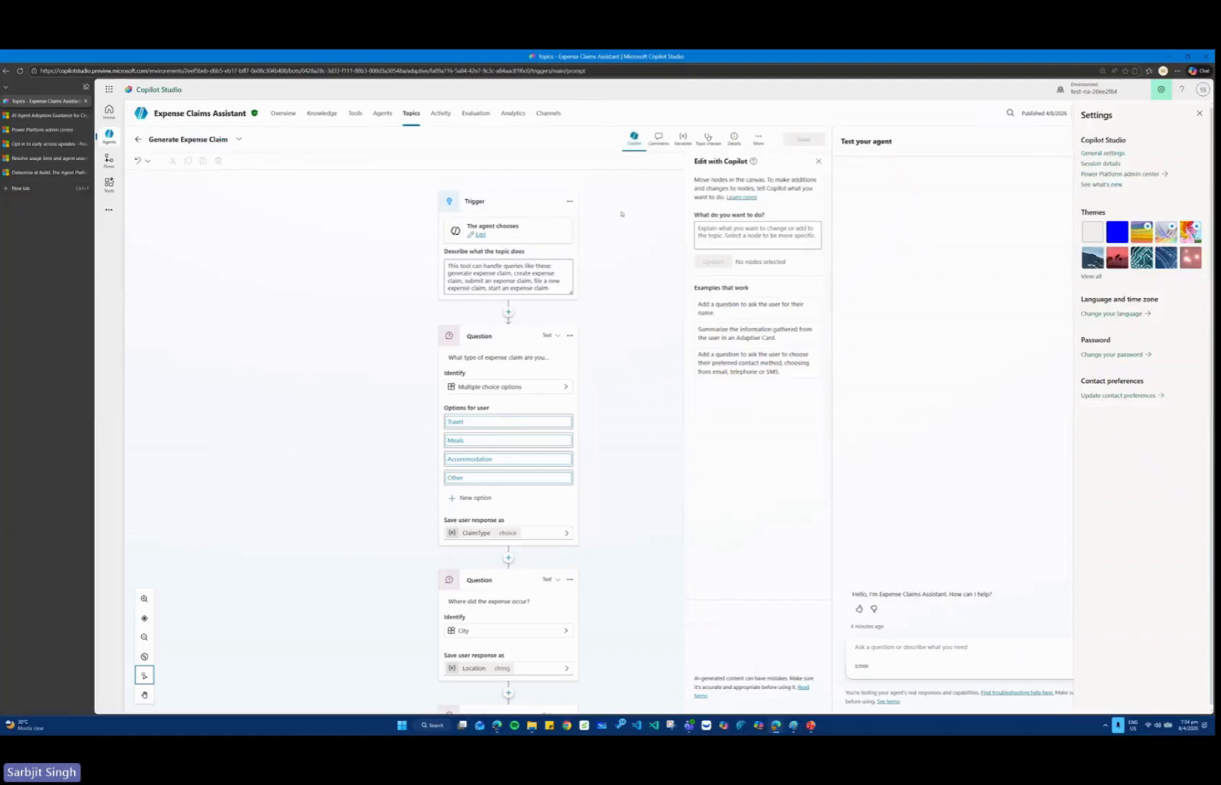
Switch to the PowerPoint course presentation and look through the slides following "Authoring in Copilot Studio".
key("alt+Tab")
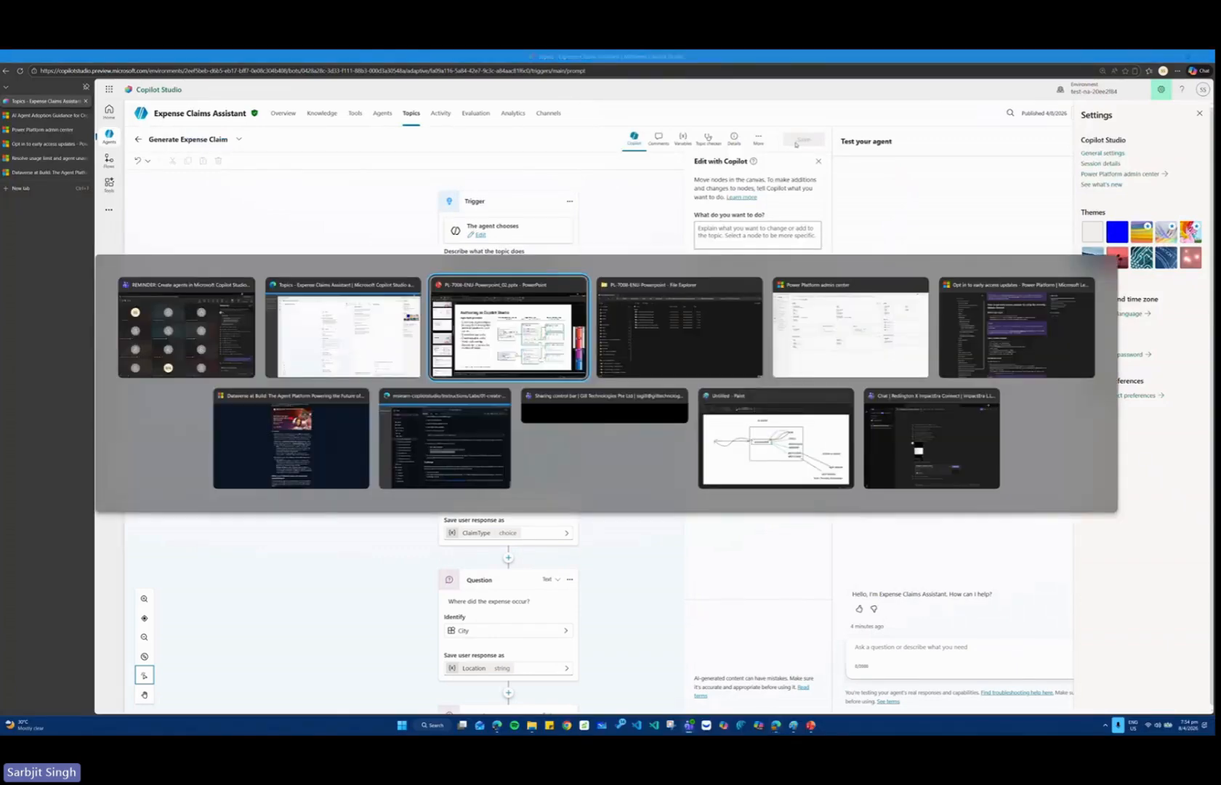
scroll(92, 460, "down", 6)
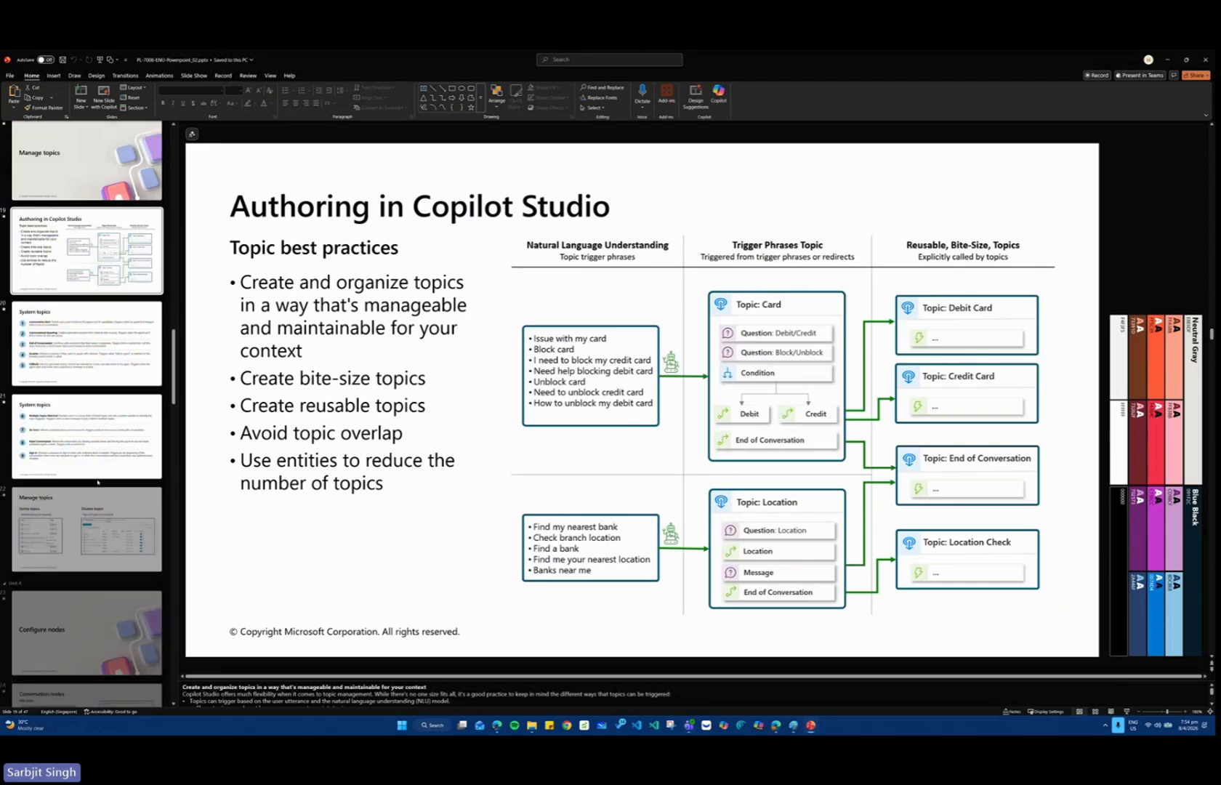
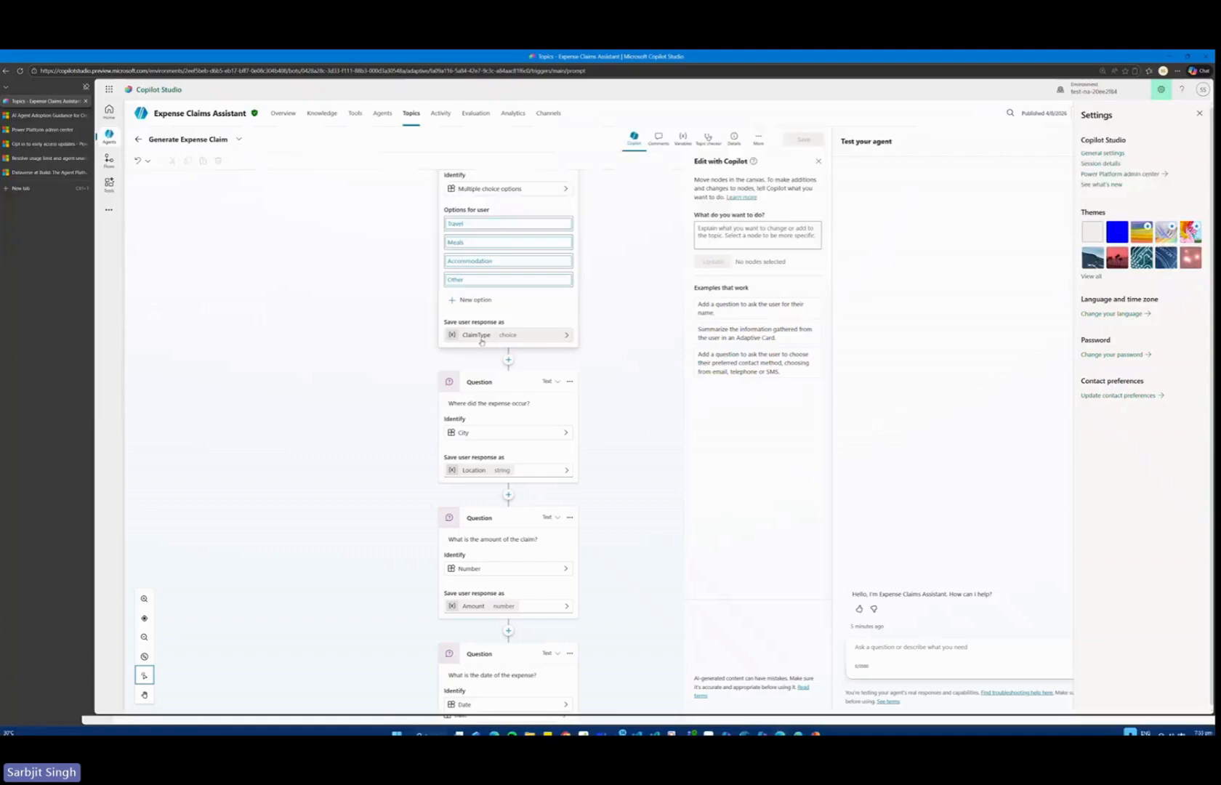
View the variable properties of ClaimType in the expense claim type question and examine the question nodes below it.
left_click(480, 337)
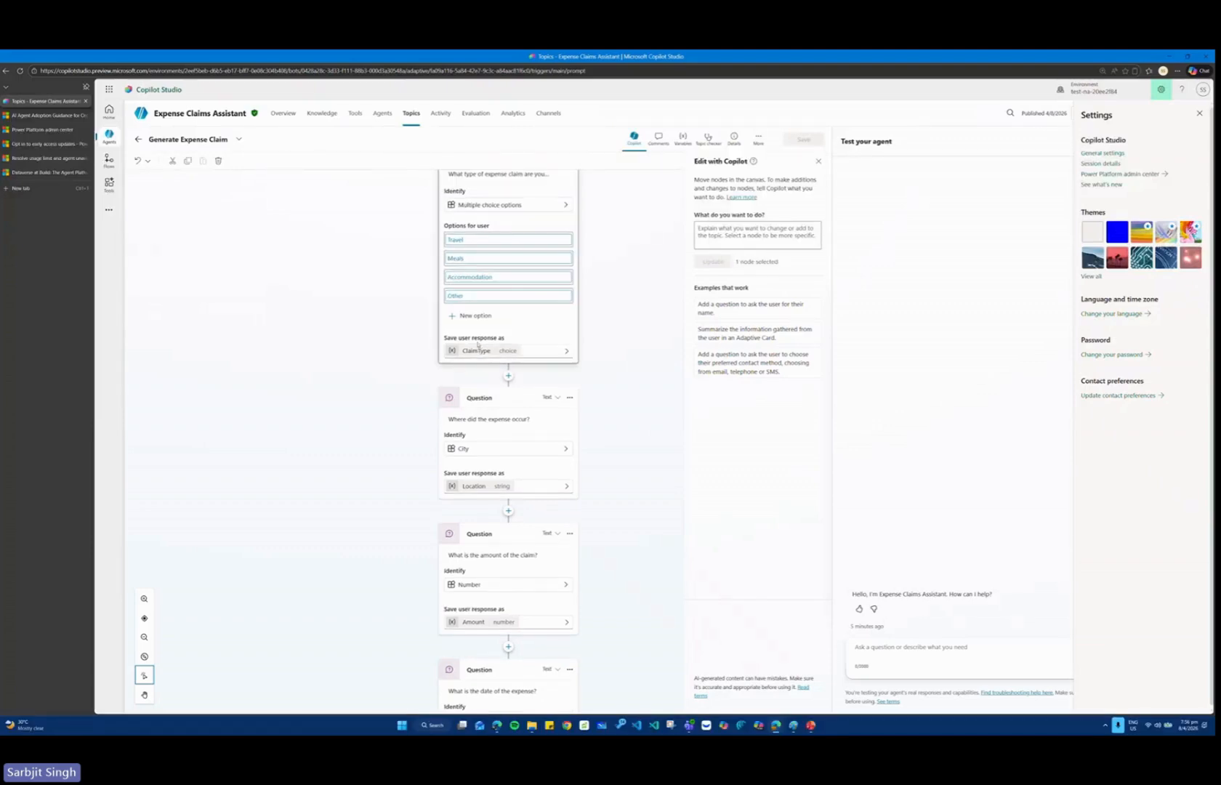
left_click(477, 351)
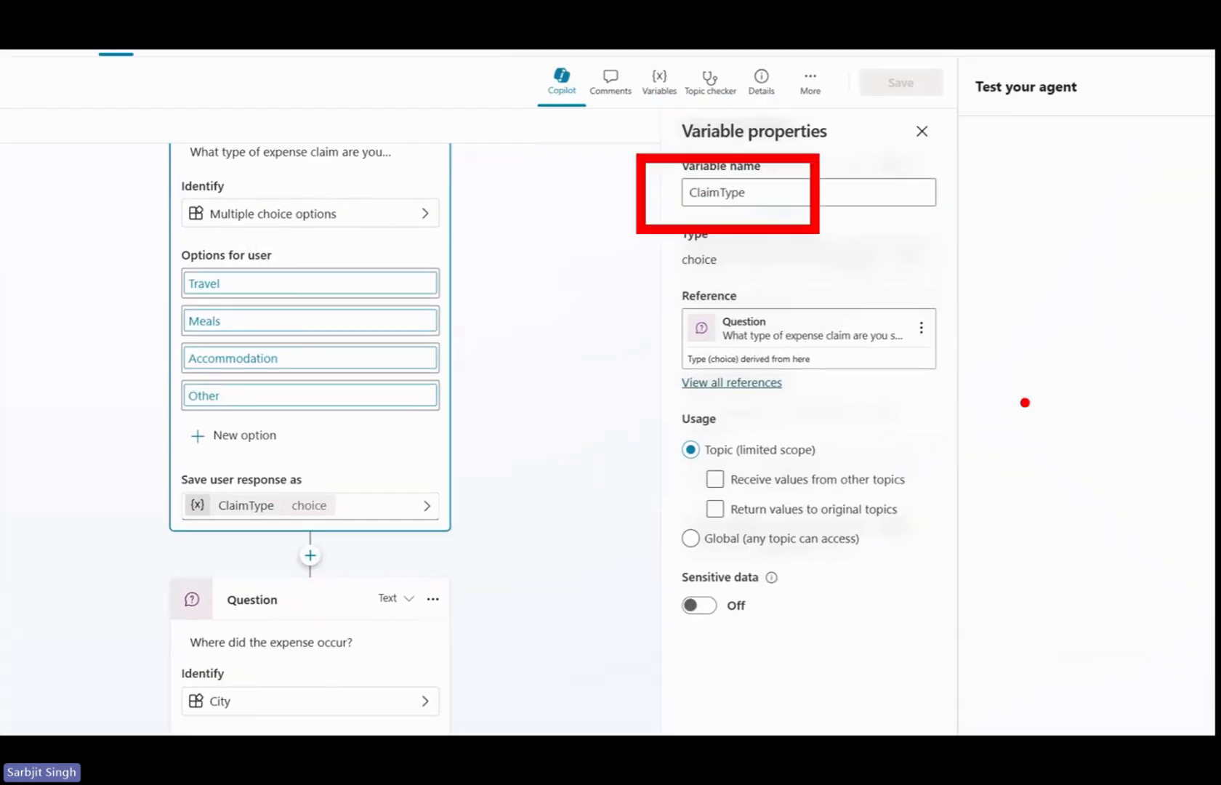
scroll(531, 409, "down", 1)
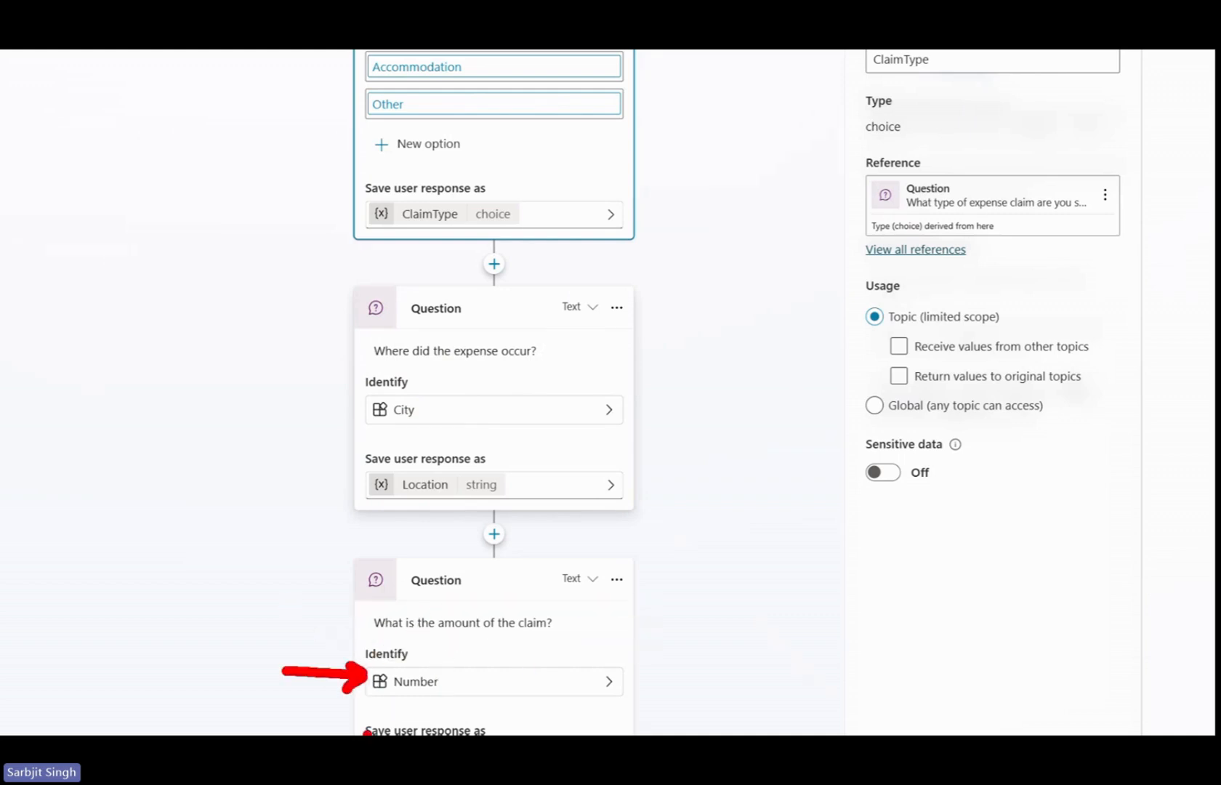
key("Escape")
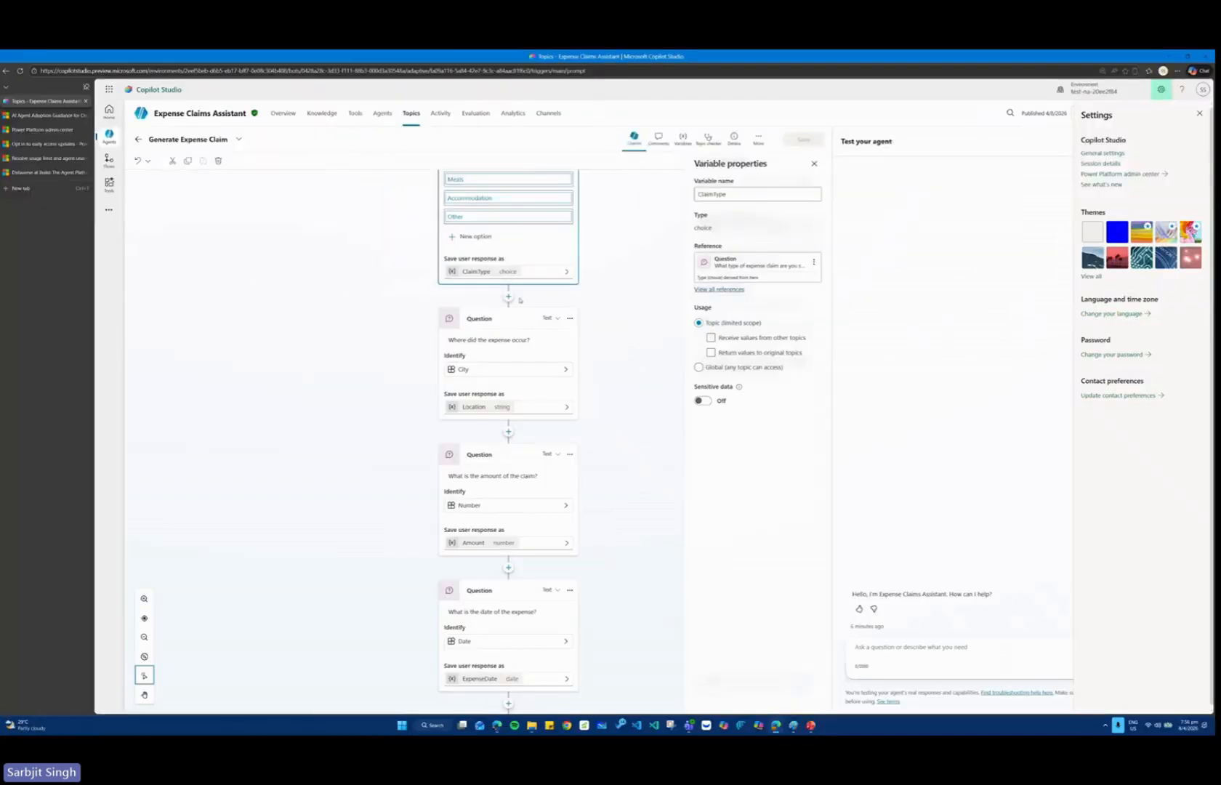
key("alt+Tab")
scroll(95, 404, "down", 5)
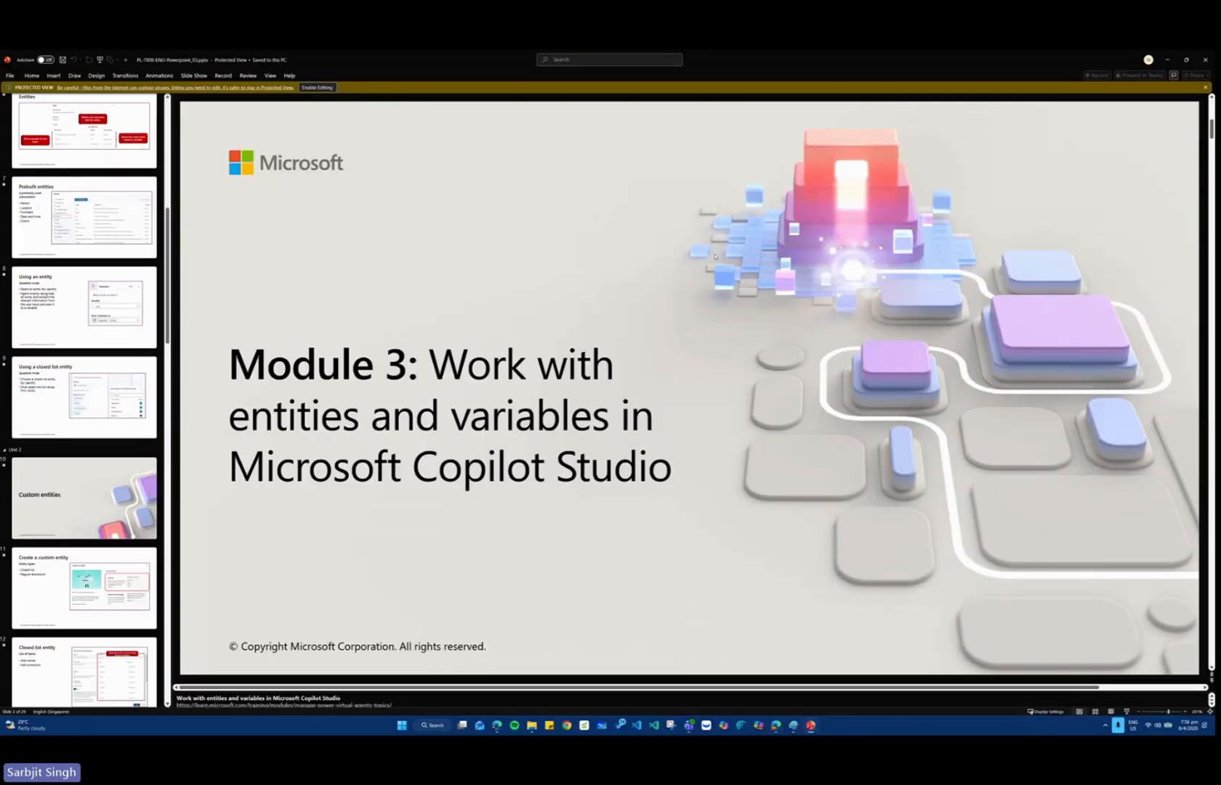
key("alt+Tab")
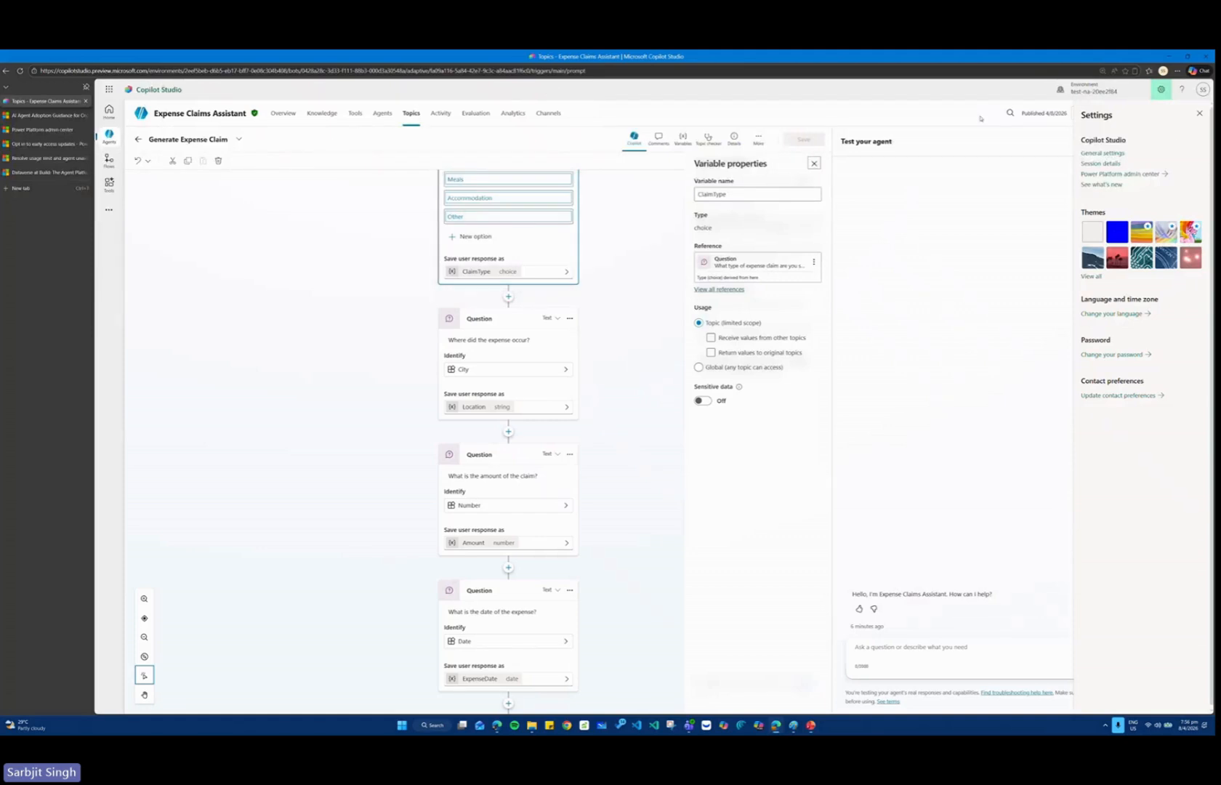
Open the Expense Claims Assistant's settings, review its prebuilt entities and show the options for adding an entity.
left_click(1200, 113)
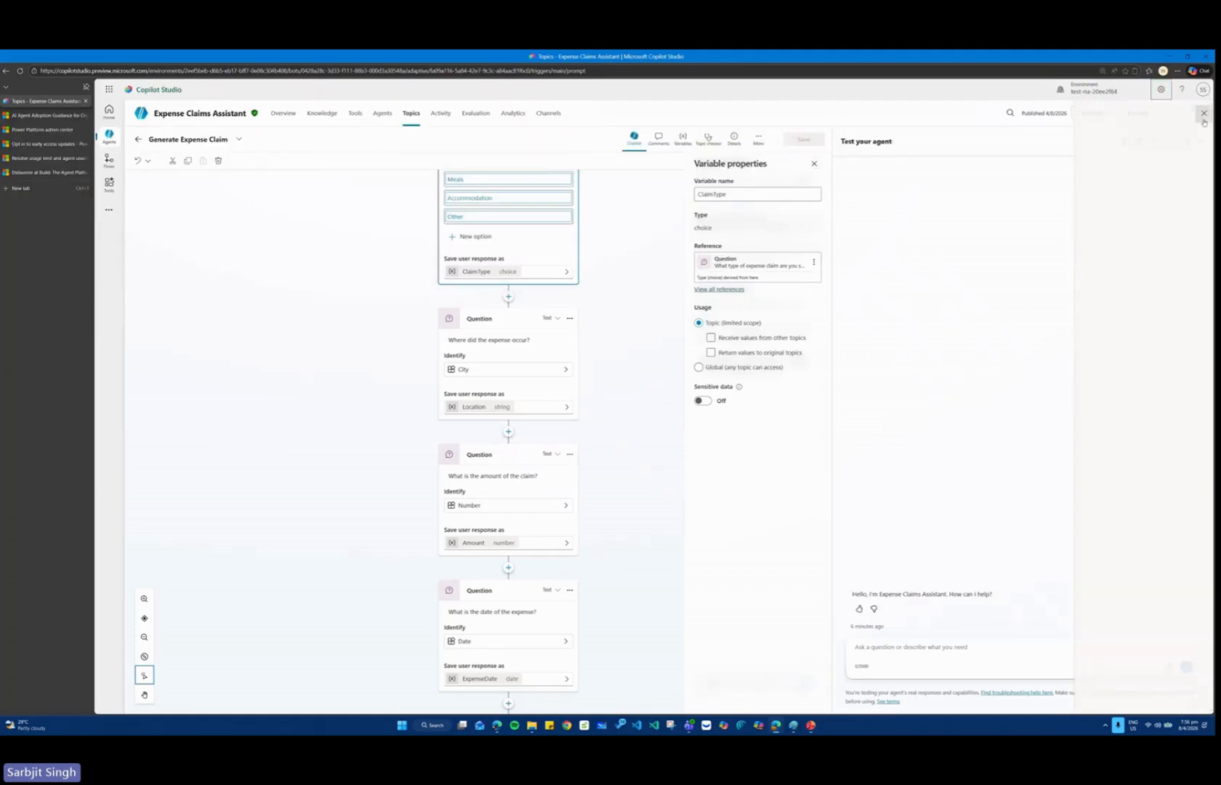
left_click(1139, 112)
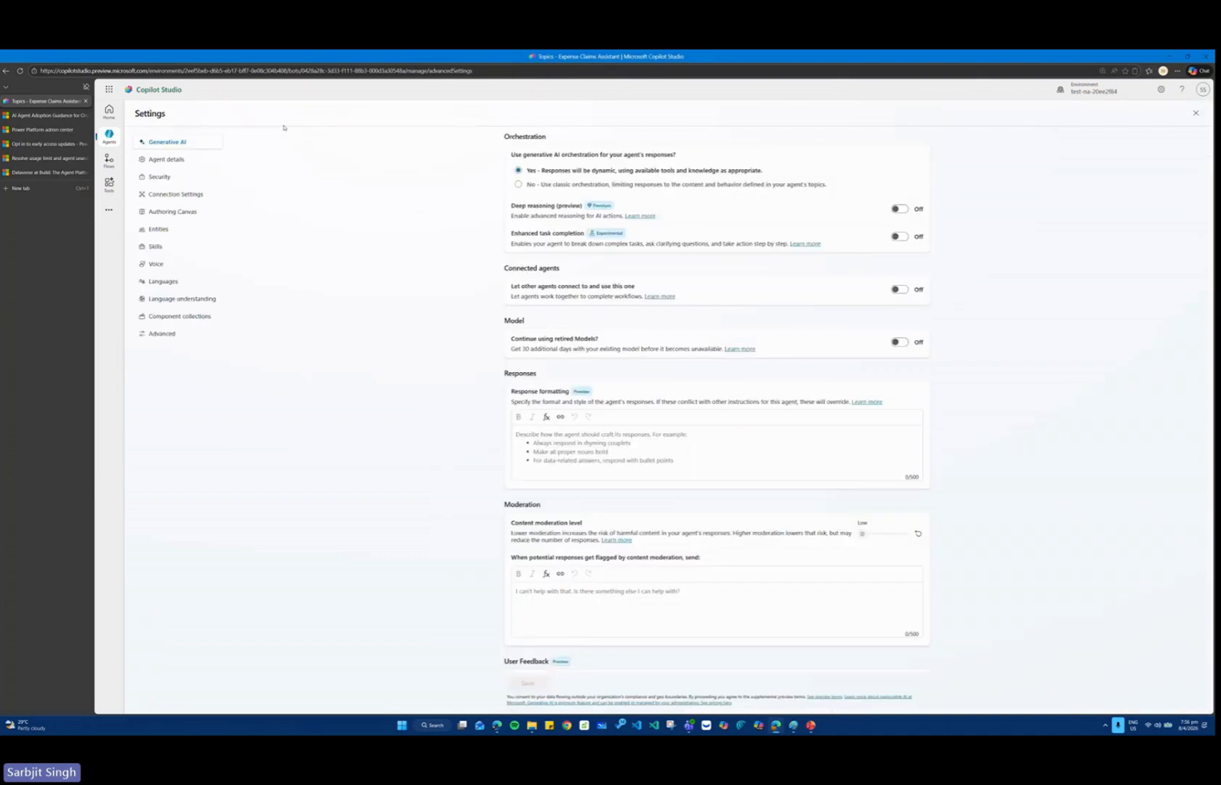
left_click(162, 229)
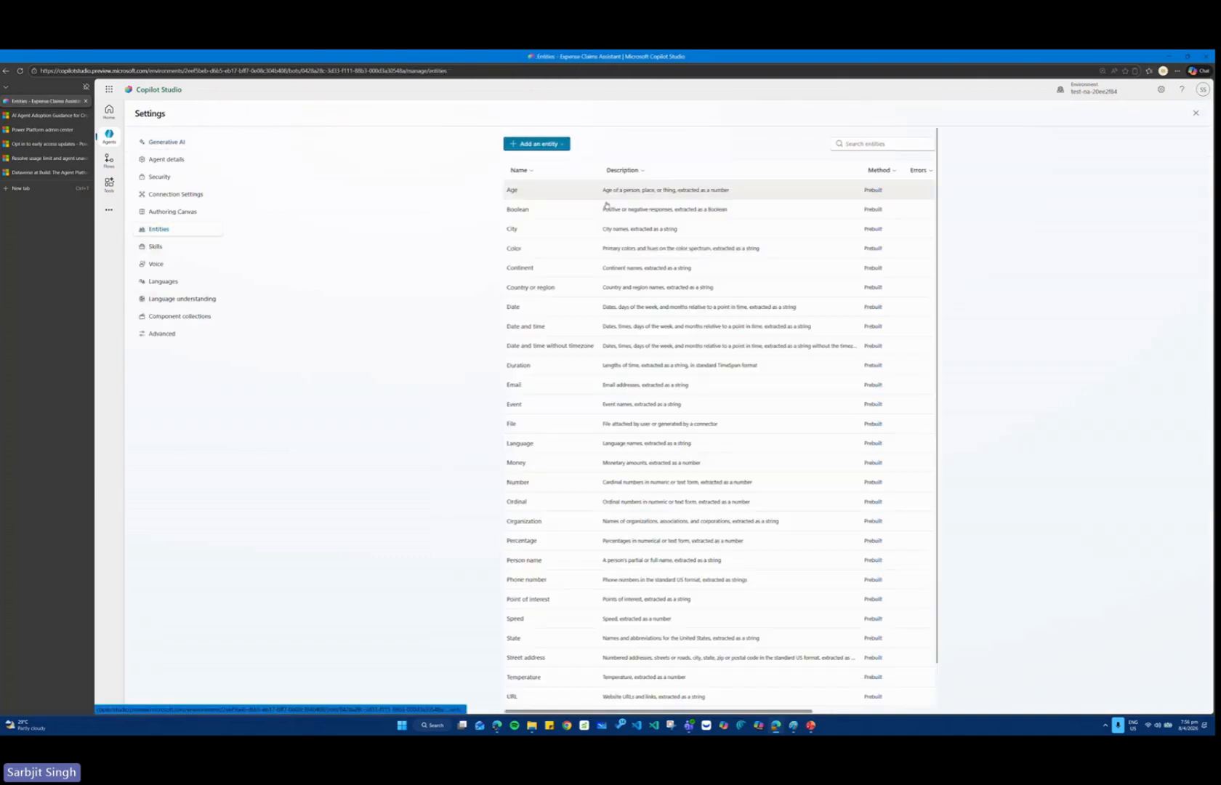
scroll(726, 392, "down", 5)
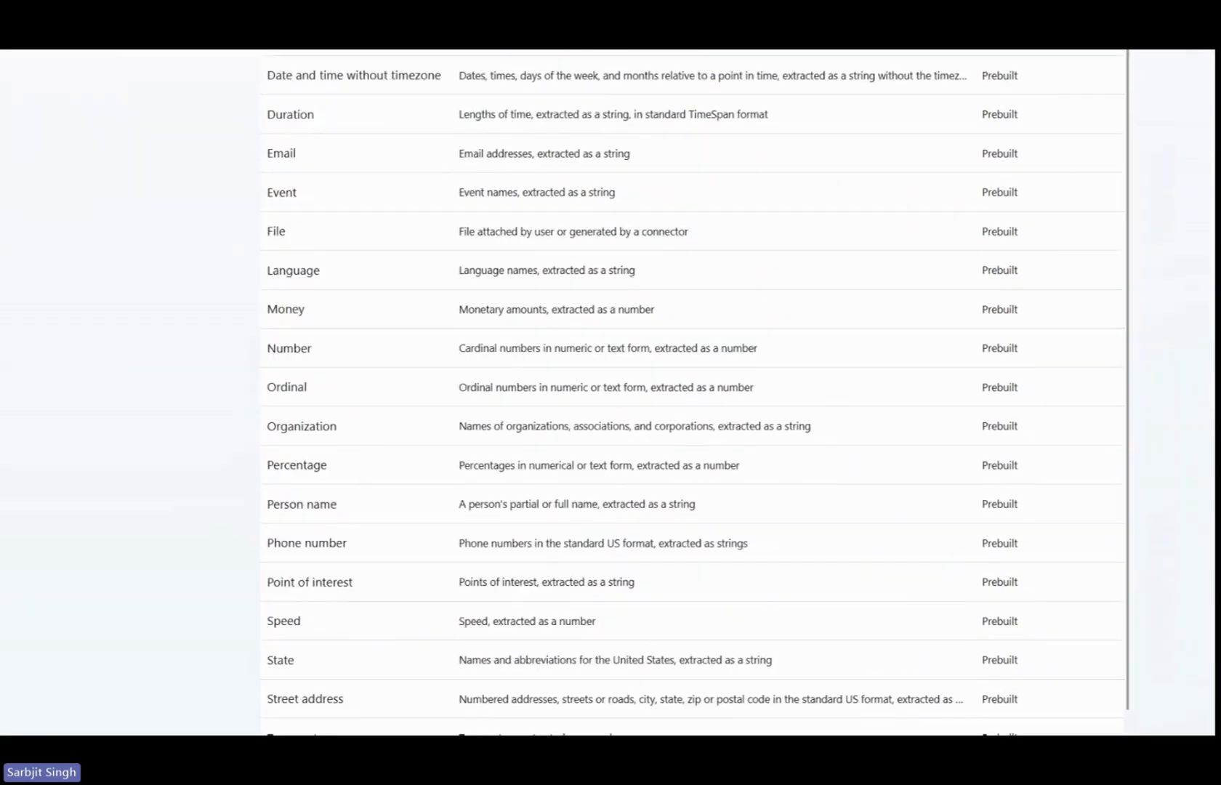
left_click(553, 144)
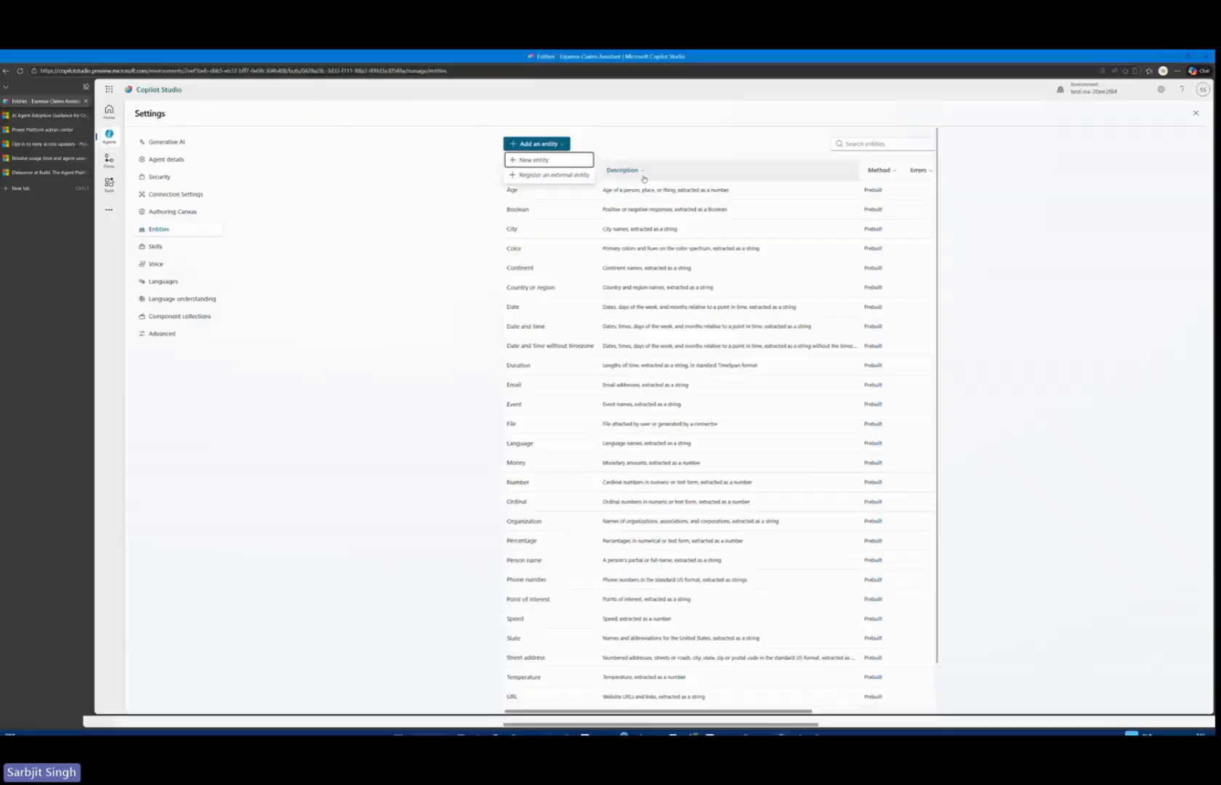
left_click(379, 275)
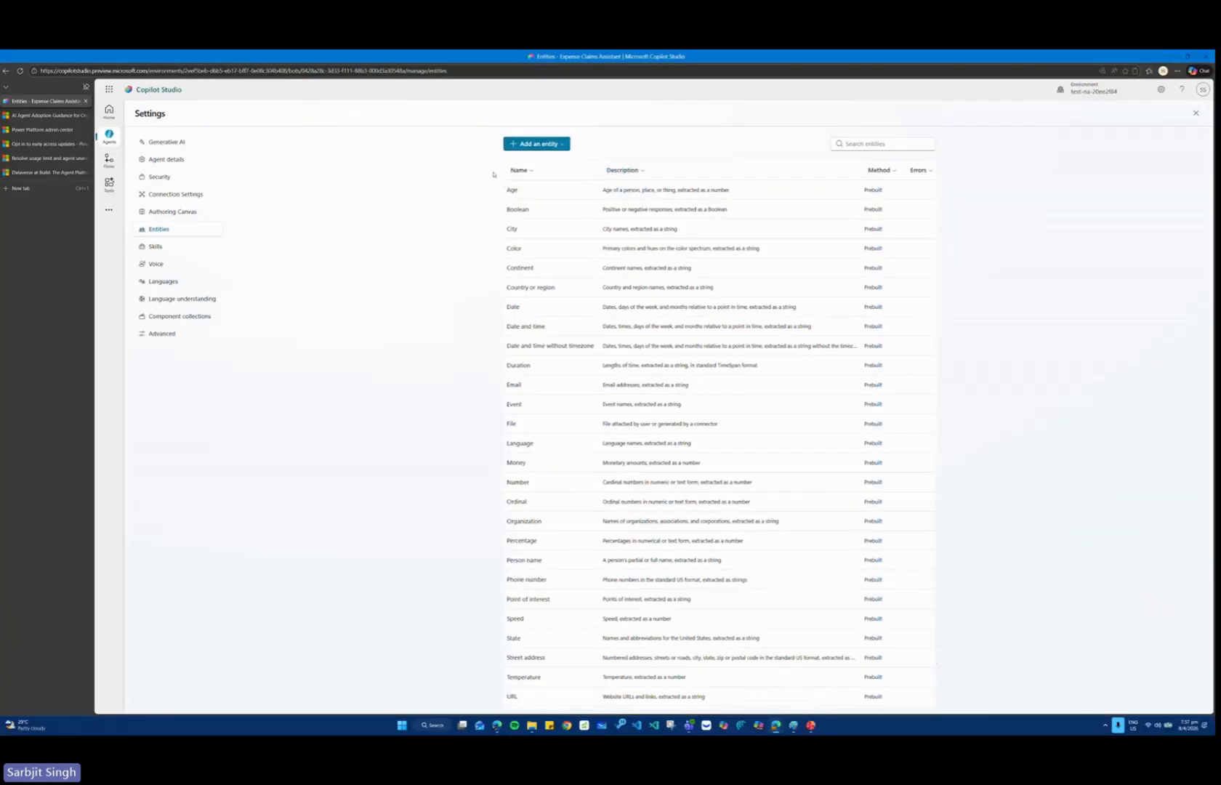
Switch to PowerPoint, close the Module 3 presentation and enable editing in the Module 5 presentation.
key("alt+Tab")
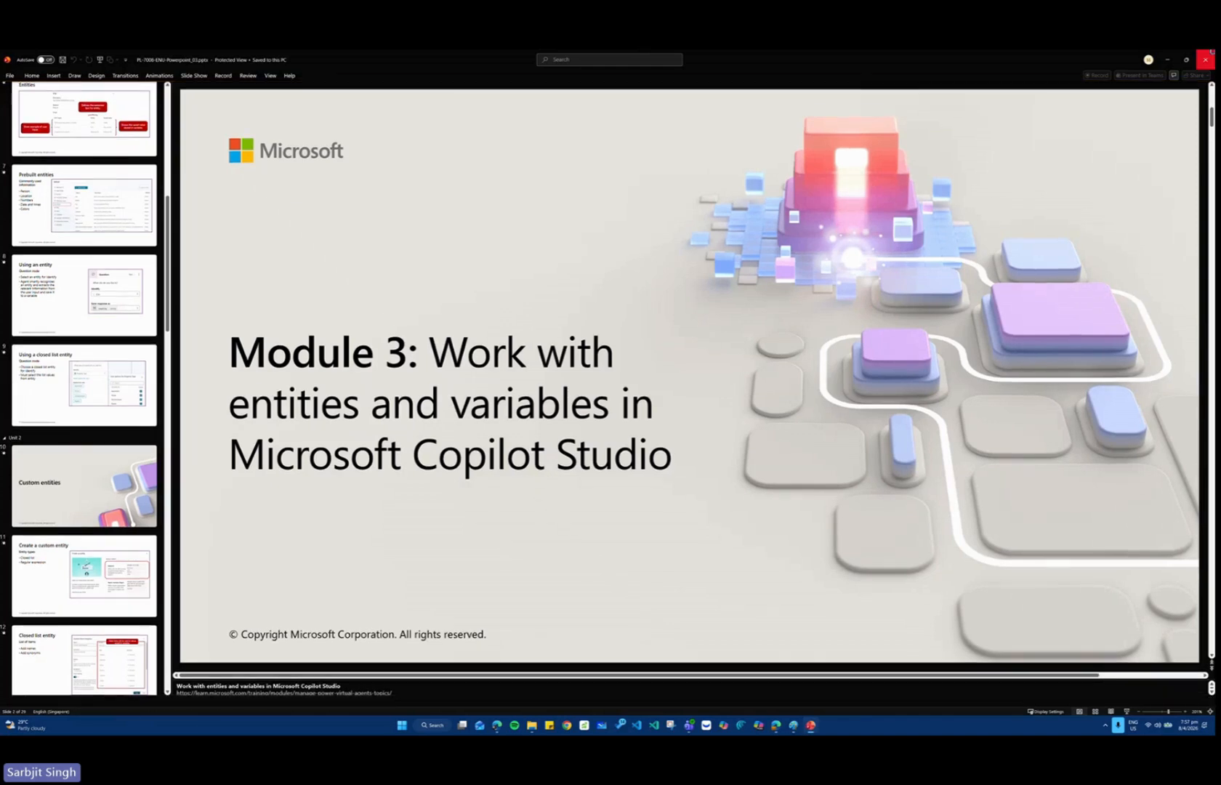
left_click(1206, 59)
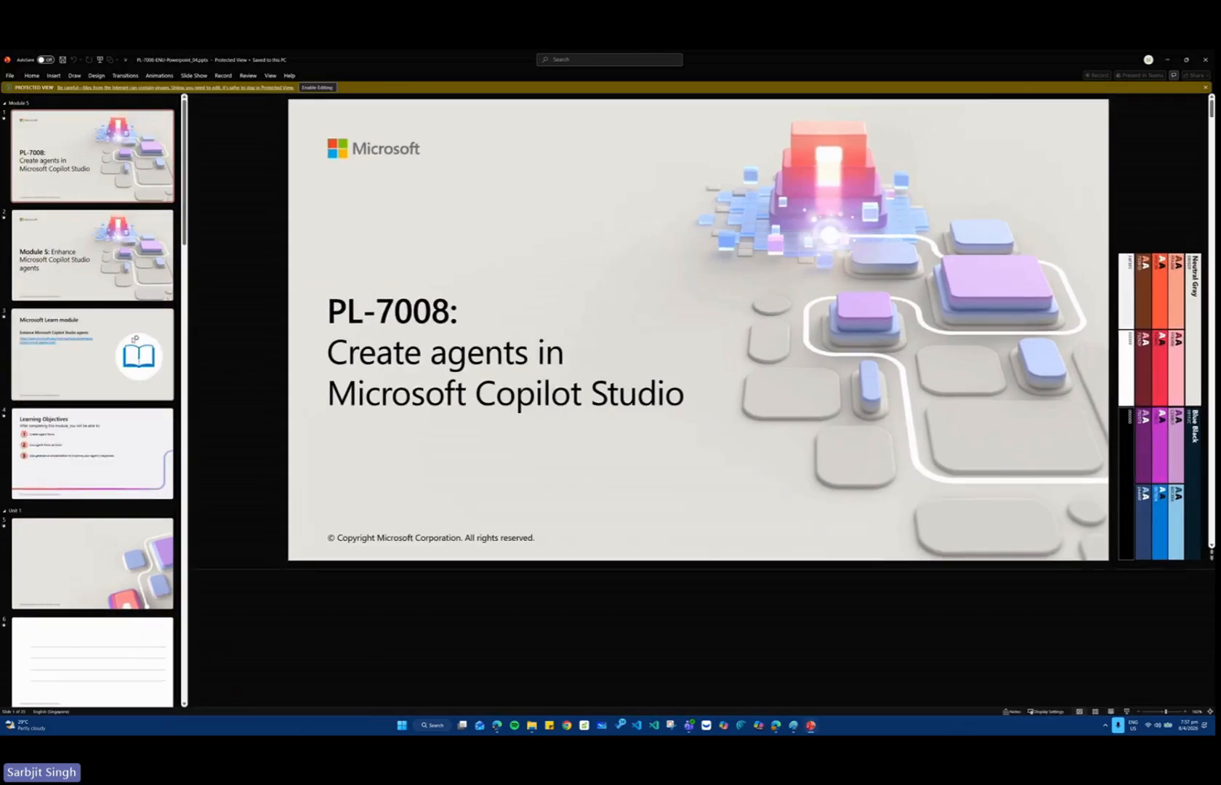
left_click(95, 269)
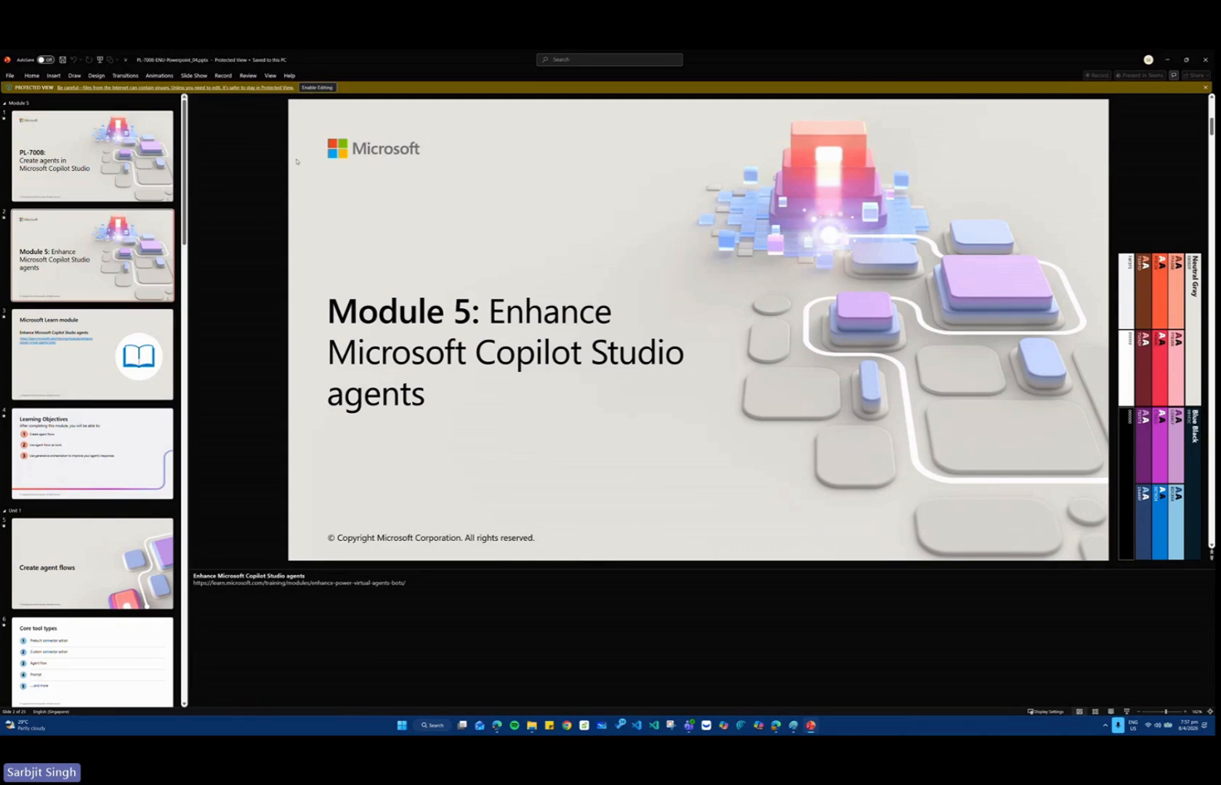
left_click(317, 88)
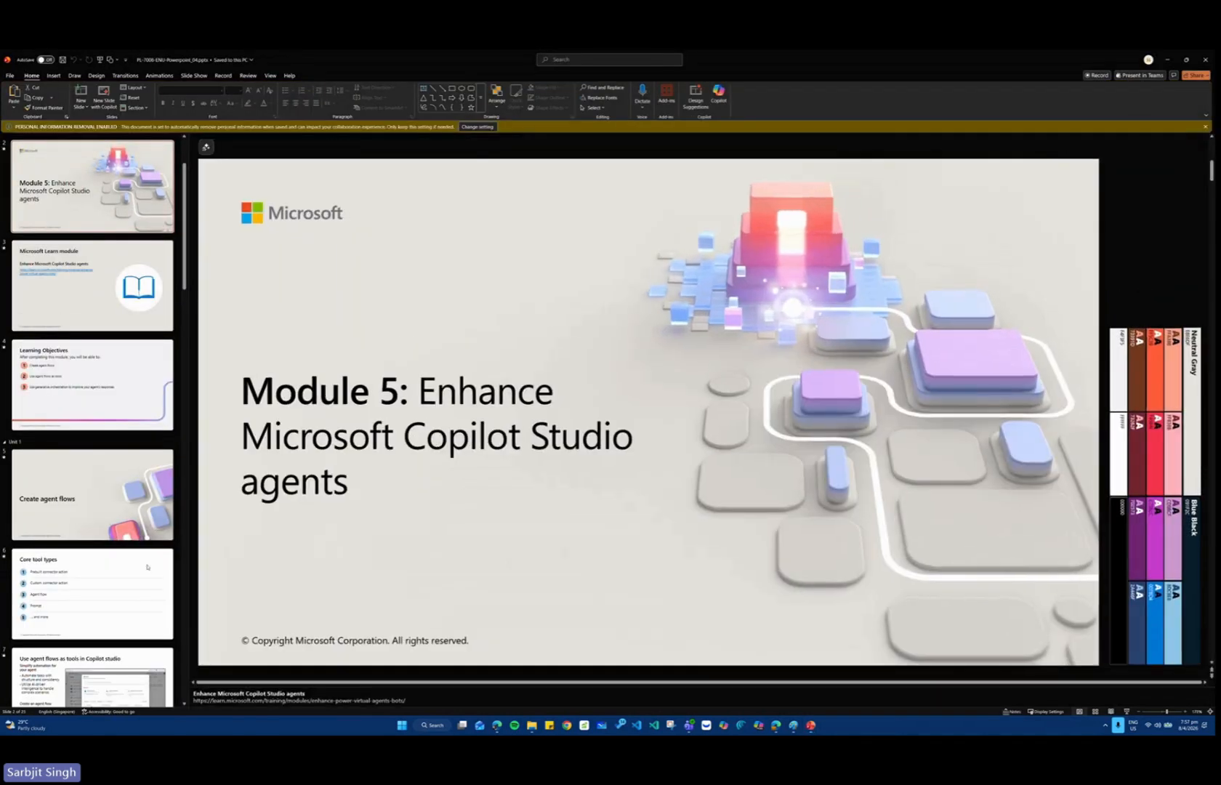
Go to the "Create agent flows" slide in the Module 5 presentation.
left_click(138, 483)
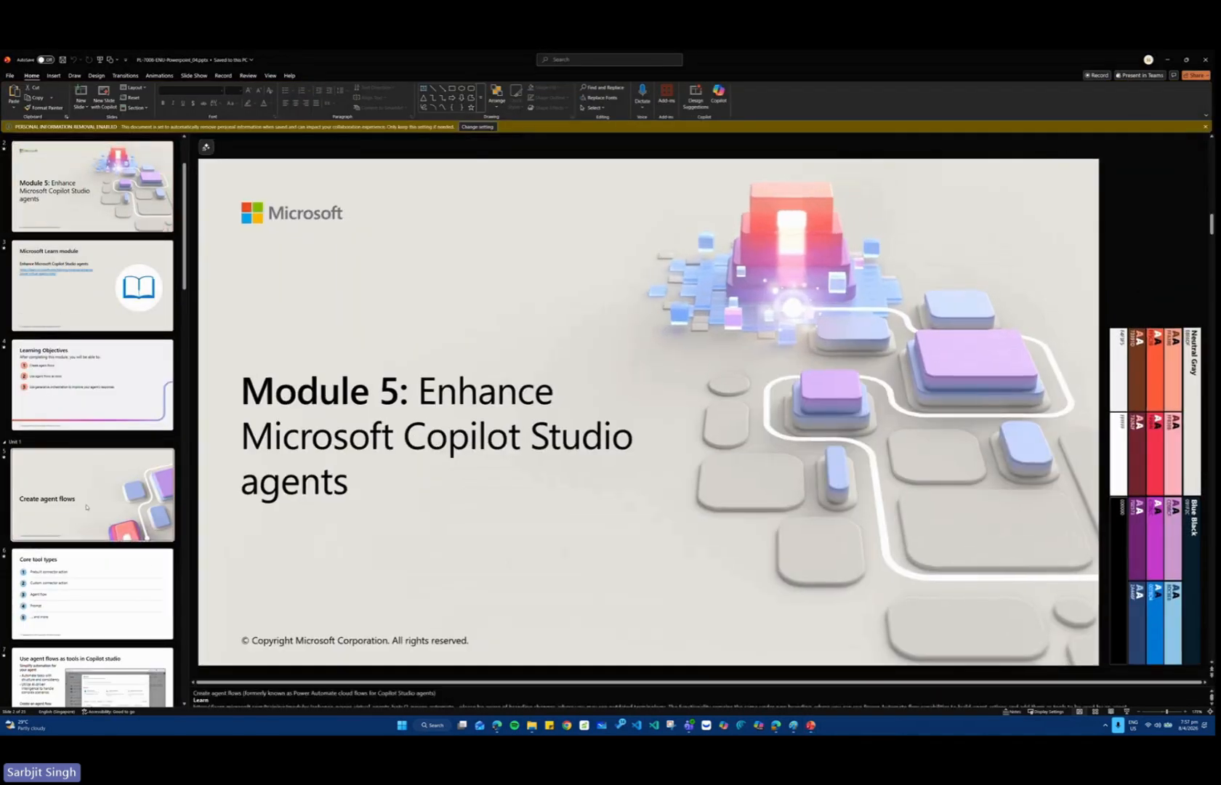
key("ctrl+1")
left_click(174, 412)
mouse_move(160, 361)
left_mouse_down()
mouse_move(919, 516)
mouse_move(972, 545)
left_mouse_up()
left_click_drag(638, 592, 886, 616)
key("Escape")
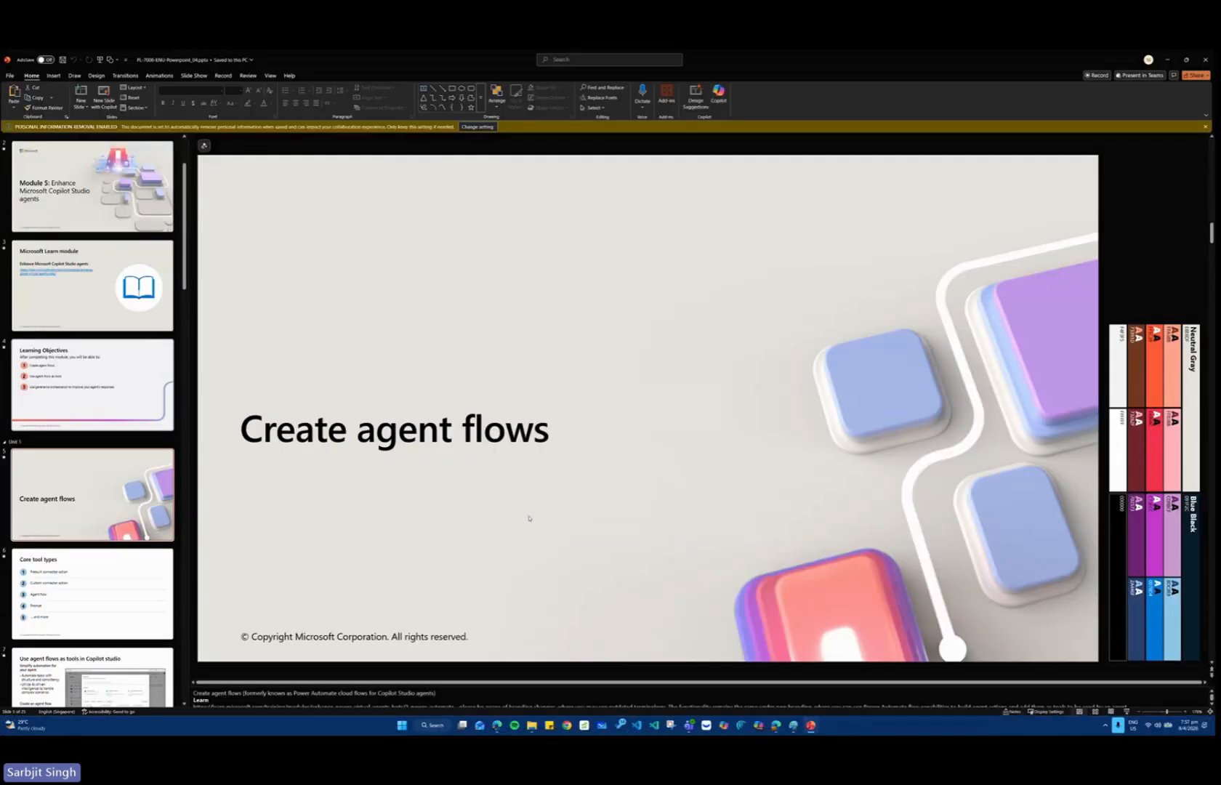
Switch to Copilot Studio, leave the agent's settings and start a new agent flow from the Flows area.
left_click(498, 728)
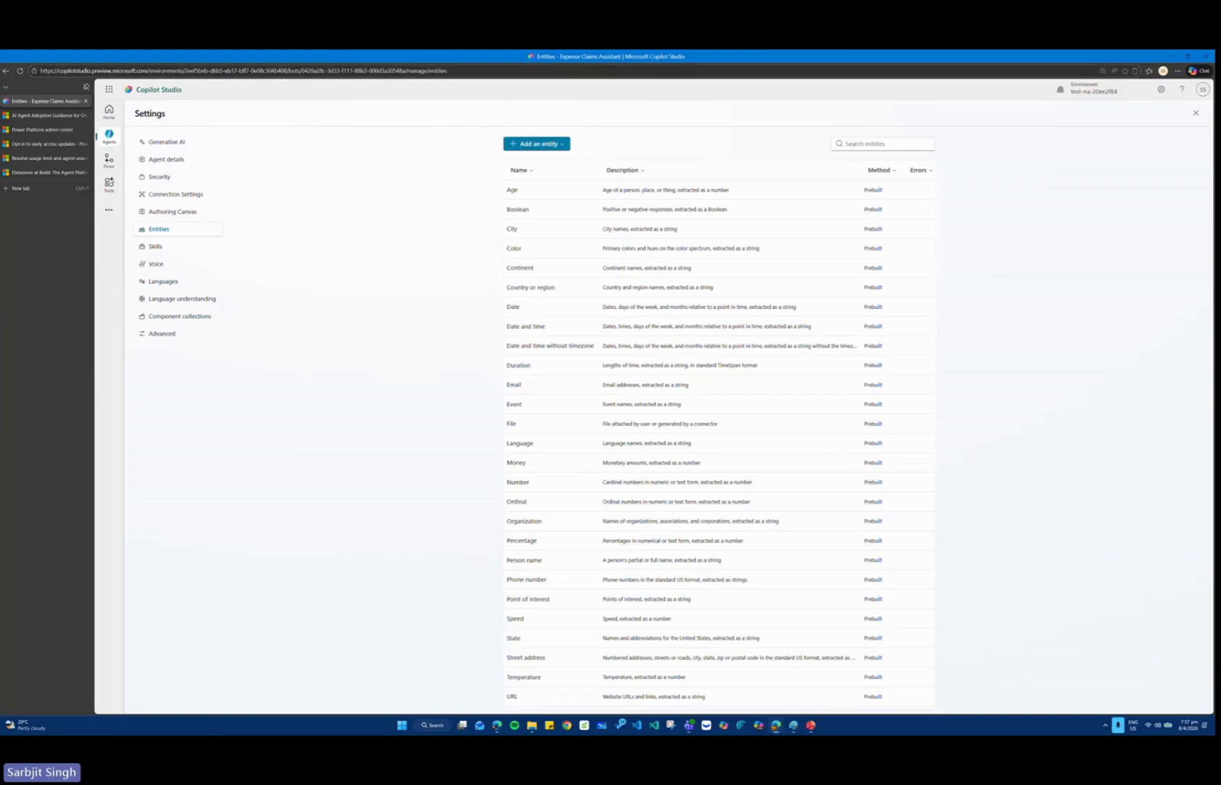
left_click(1196, 115)
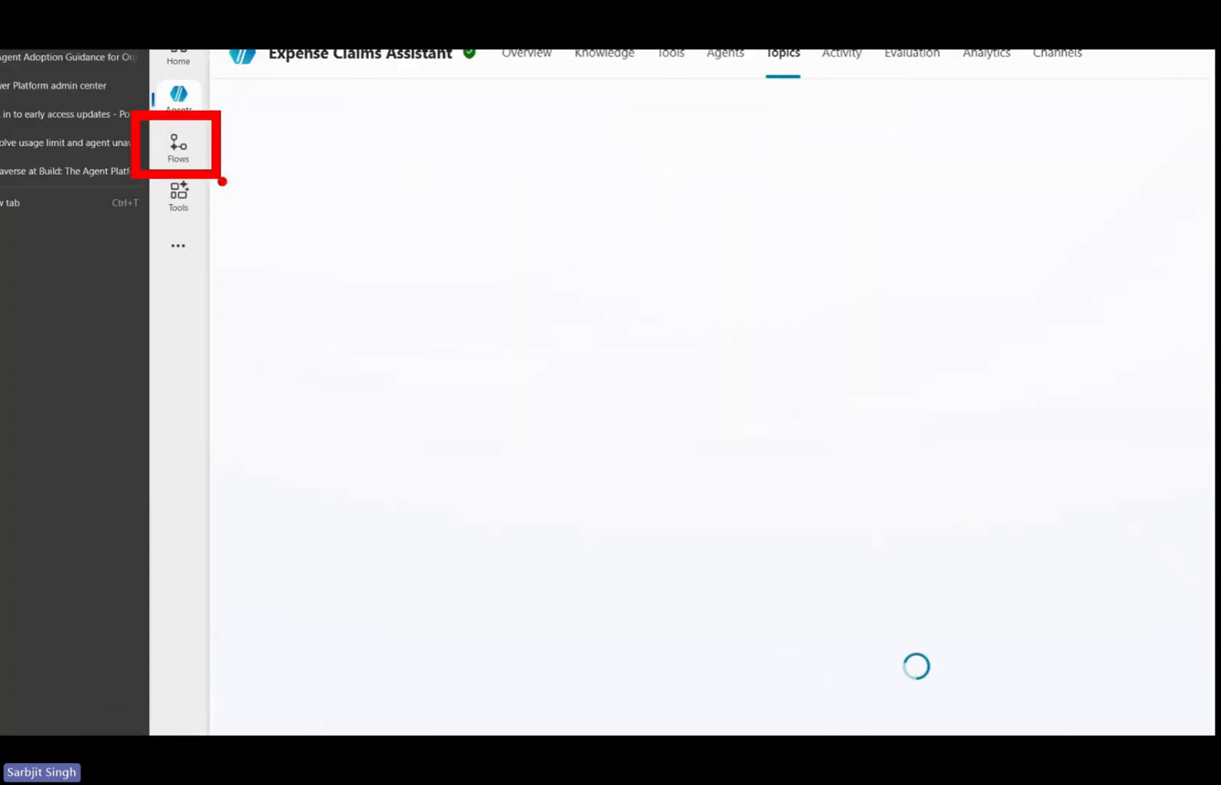
left_click(178, 147)
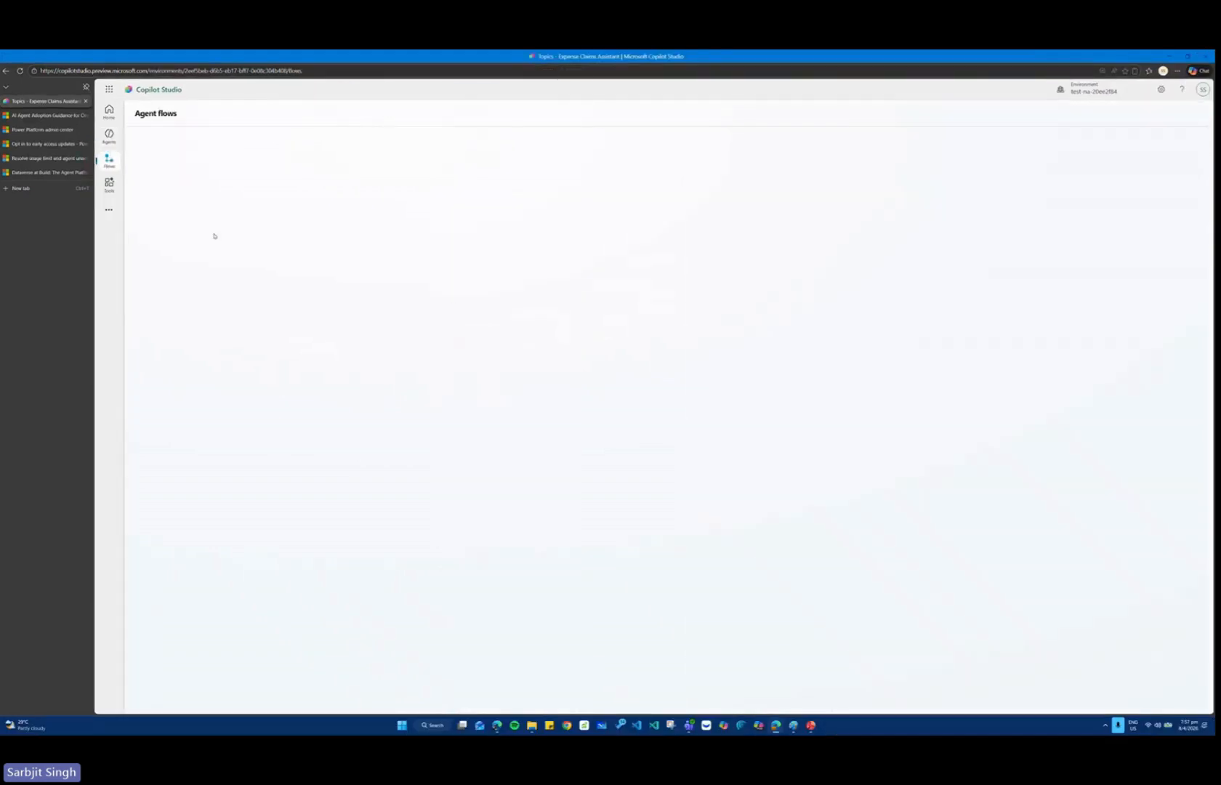
key("ctrl+plus")
key("ctrl+plus")
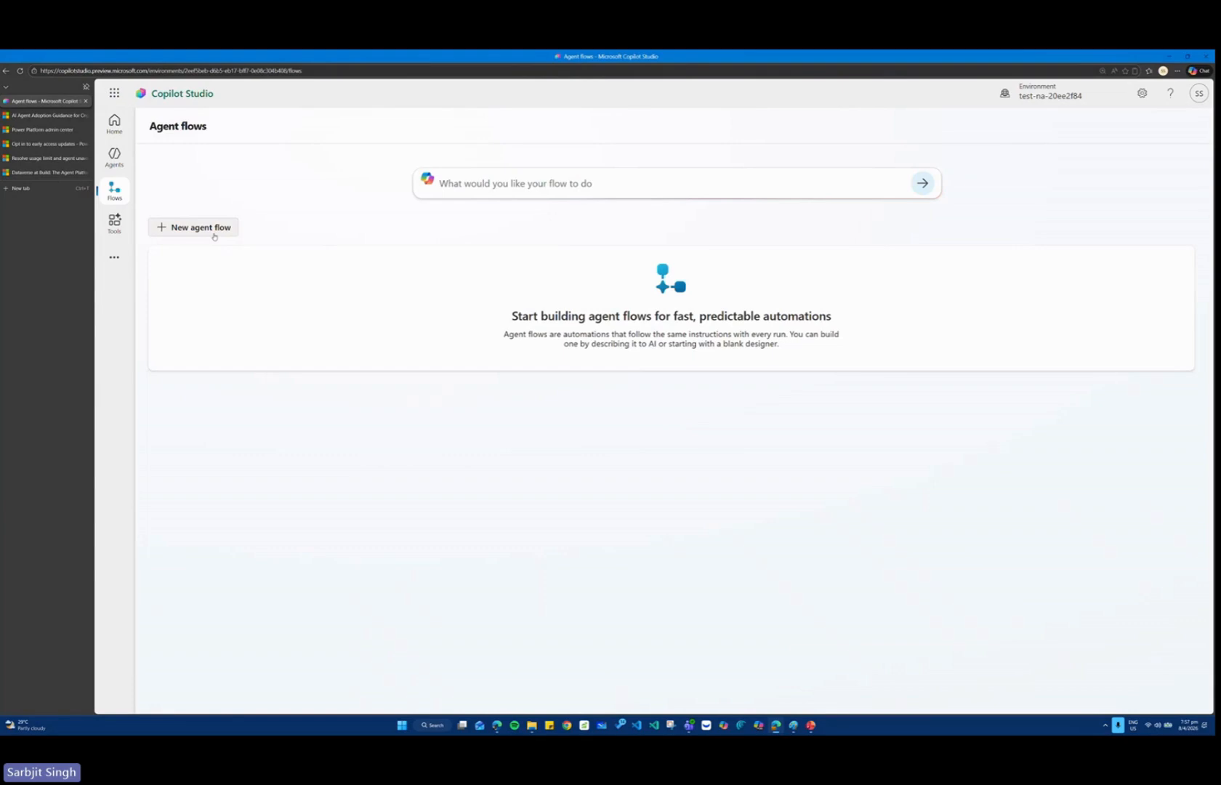
left_click(213, 231)
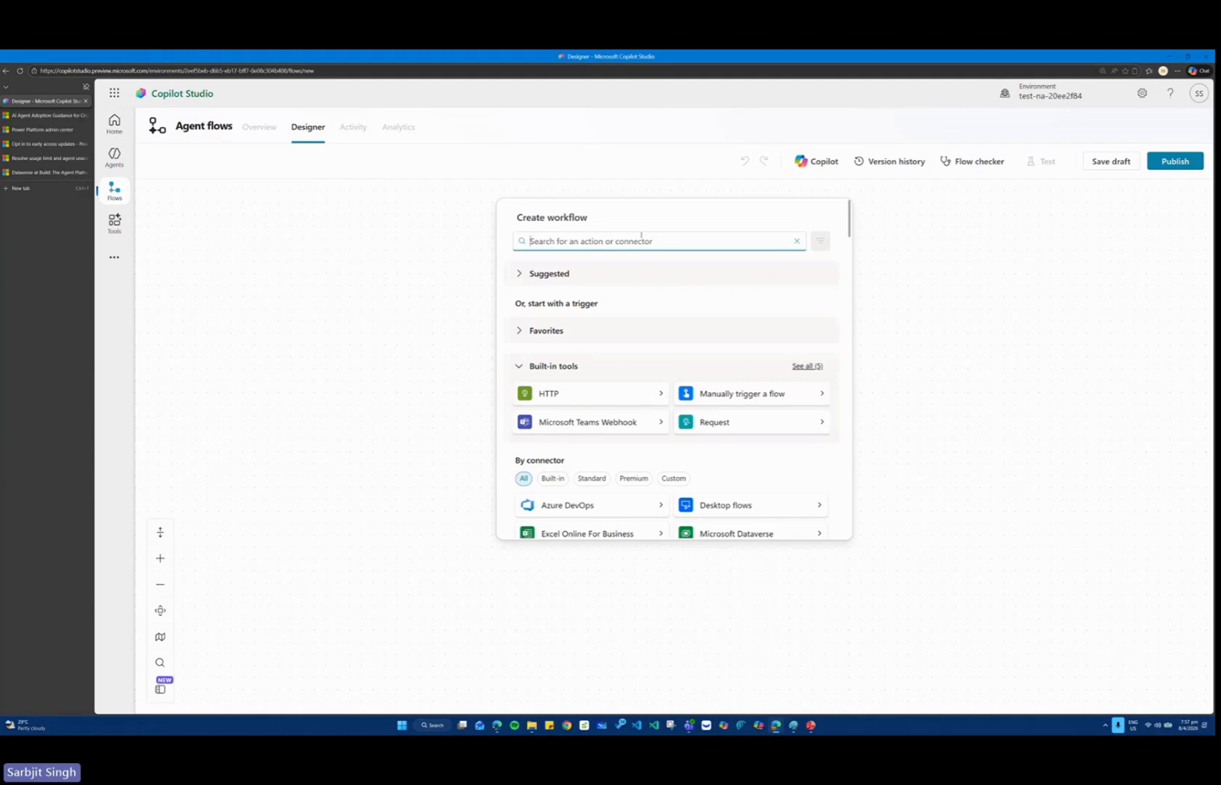
Look through the built-in triggers and the full connector list available for starting the new workflow.
scroll(574, 374, "down", 3)
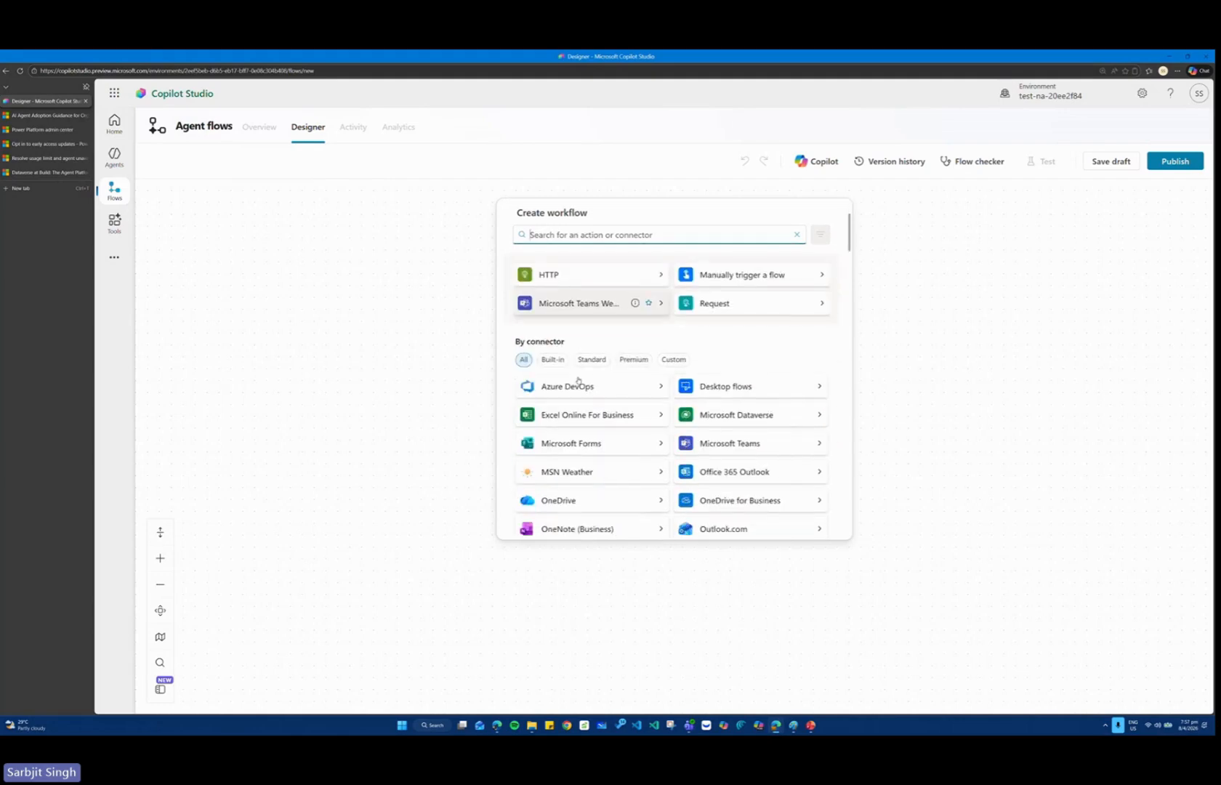
scroll(581, 375, "up", 3)
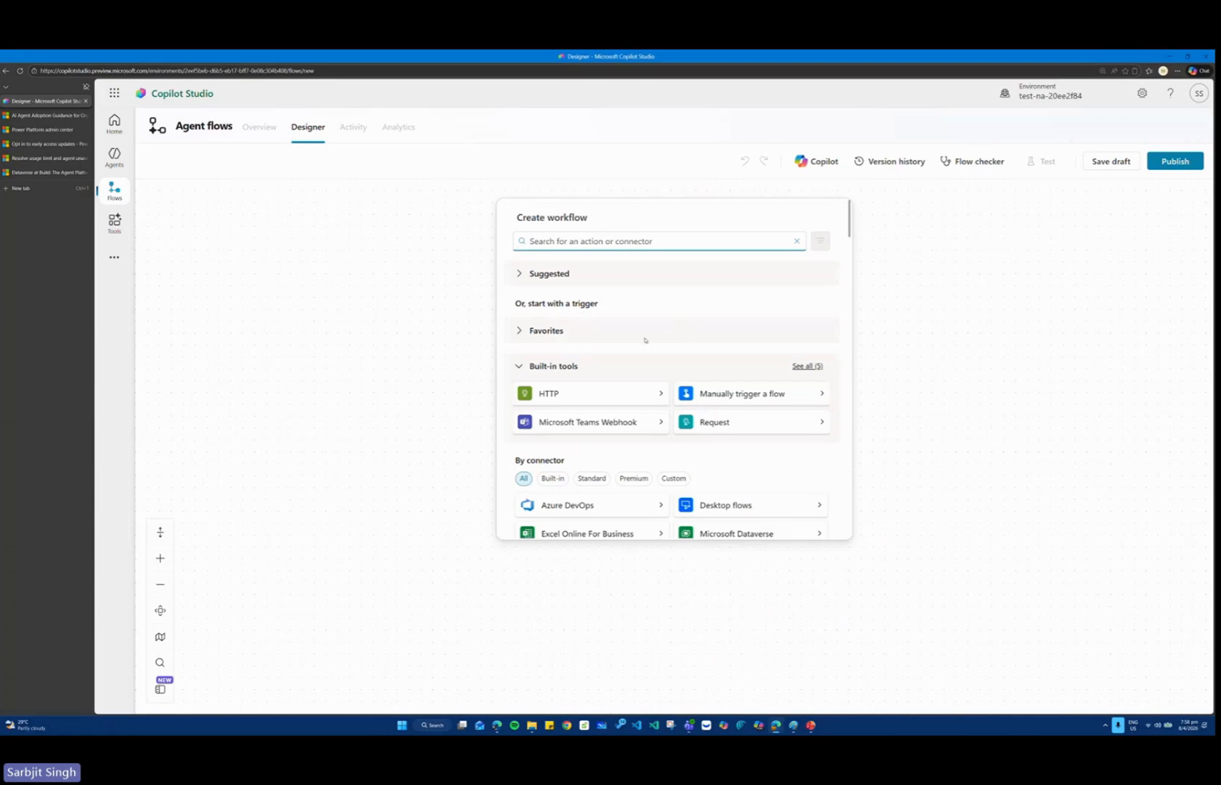
left_click_drag(849, 231, 853, 418)
scroll(851, 377, "down", 3)
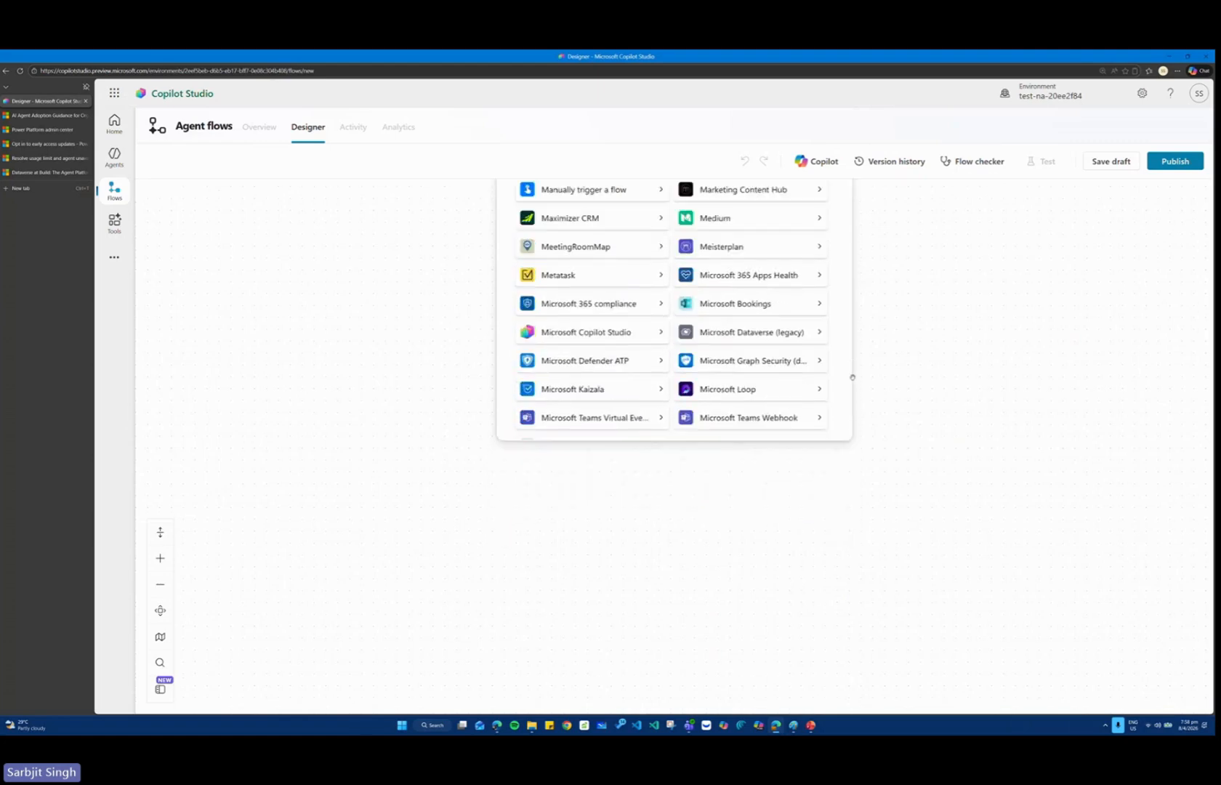
scroll(913, 335, "up", 3)
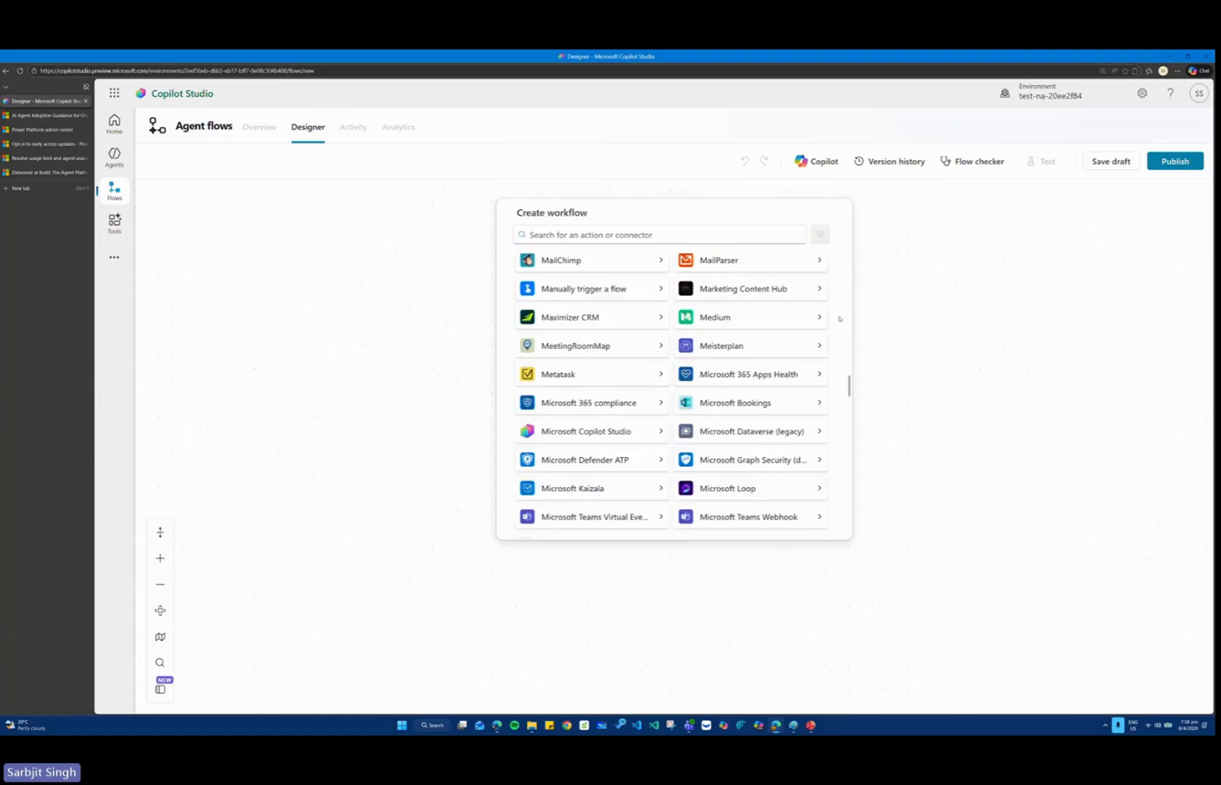
scroll(840, 319, "down", 15)
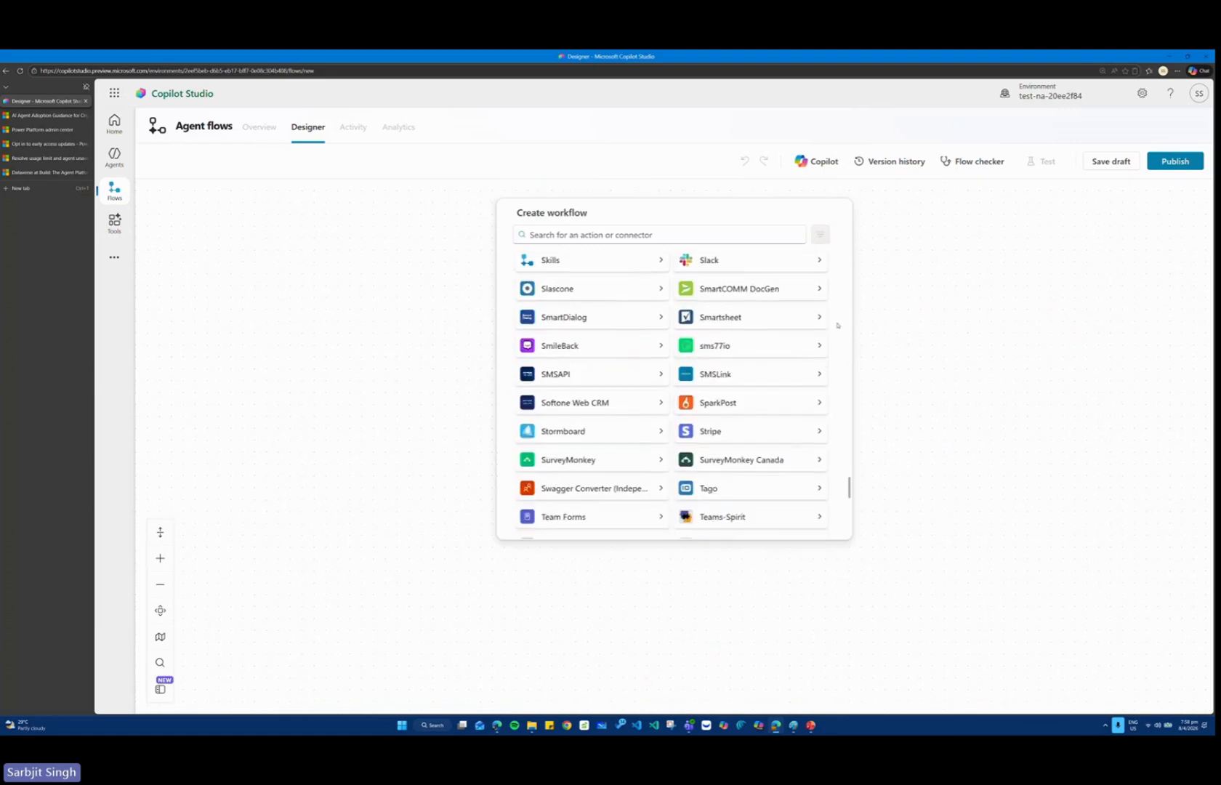
scroll(838, 325, "down", 15)
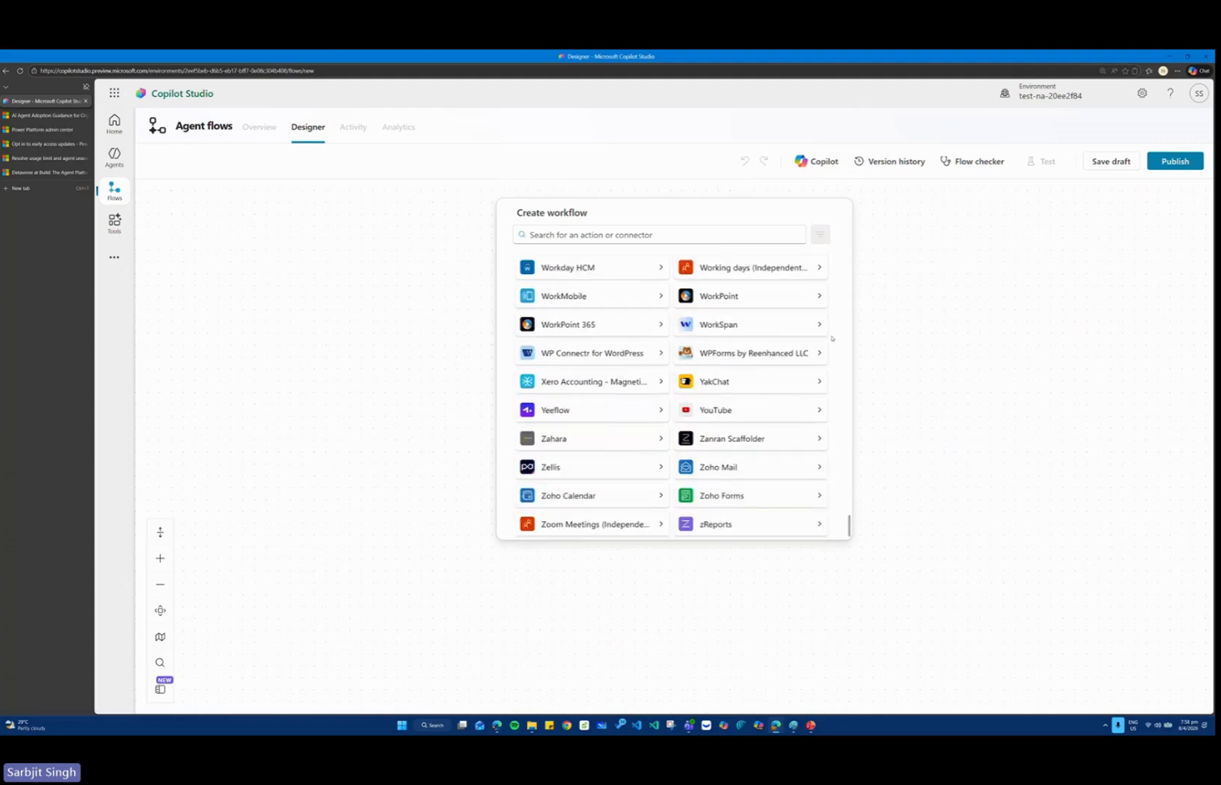
scroll(756, 360, "up", 15)
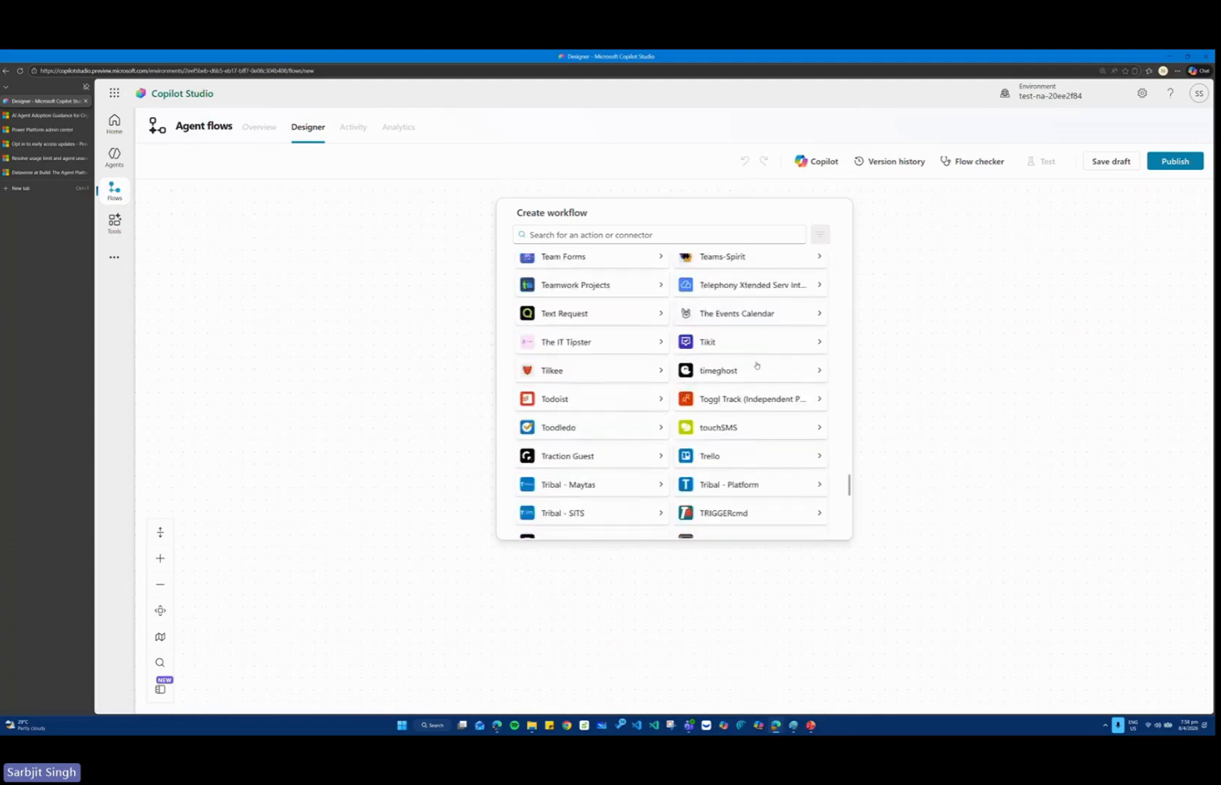
scroll(757, 366, "up", 10)
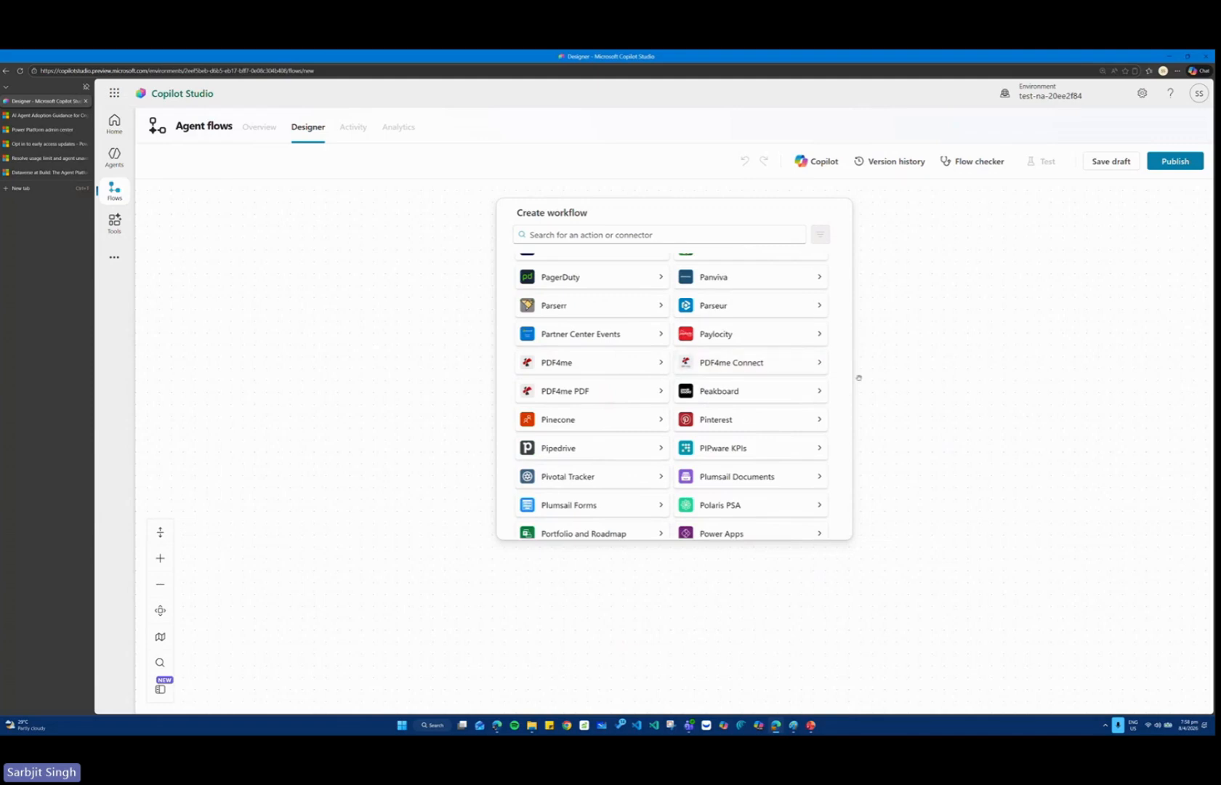
scroll(762, 357, "up", 8)
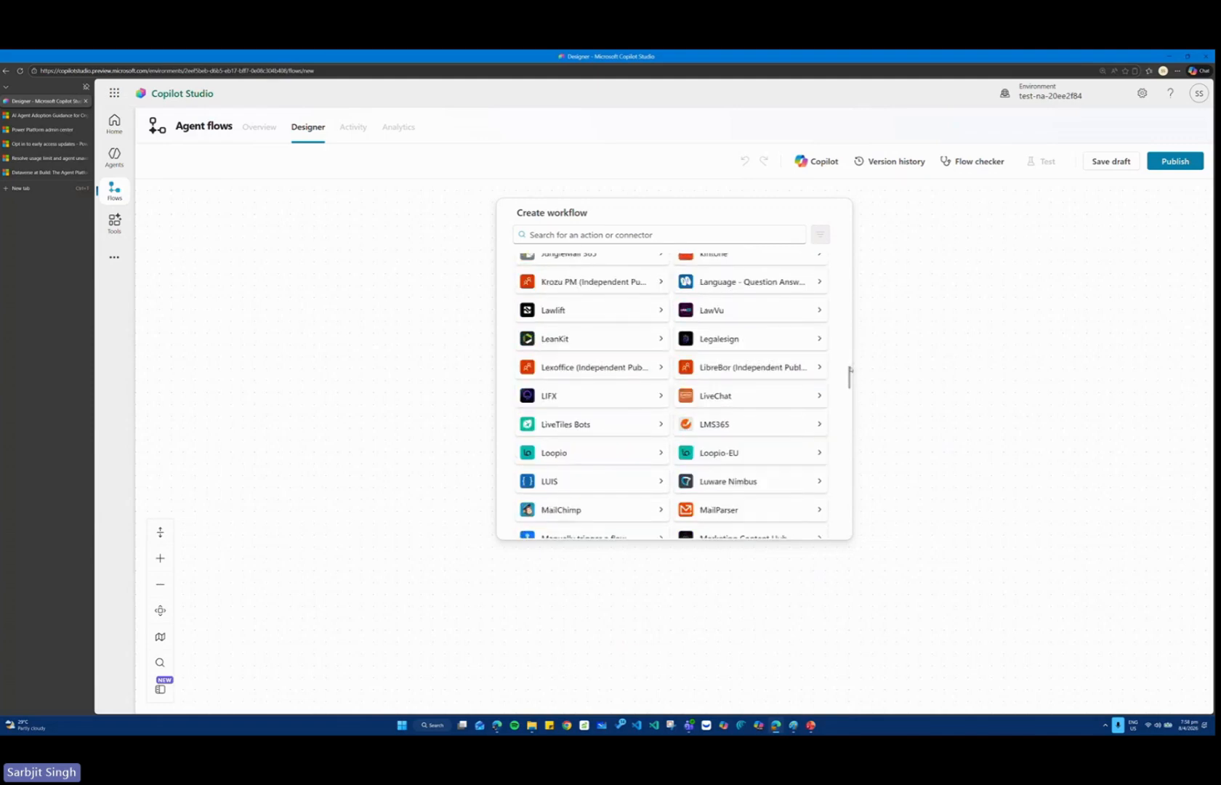
scroll(674, 342, "up", 15)
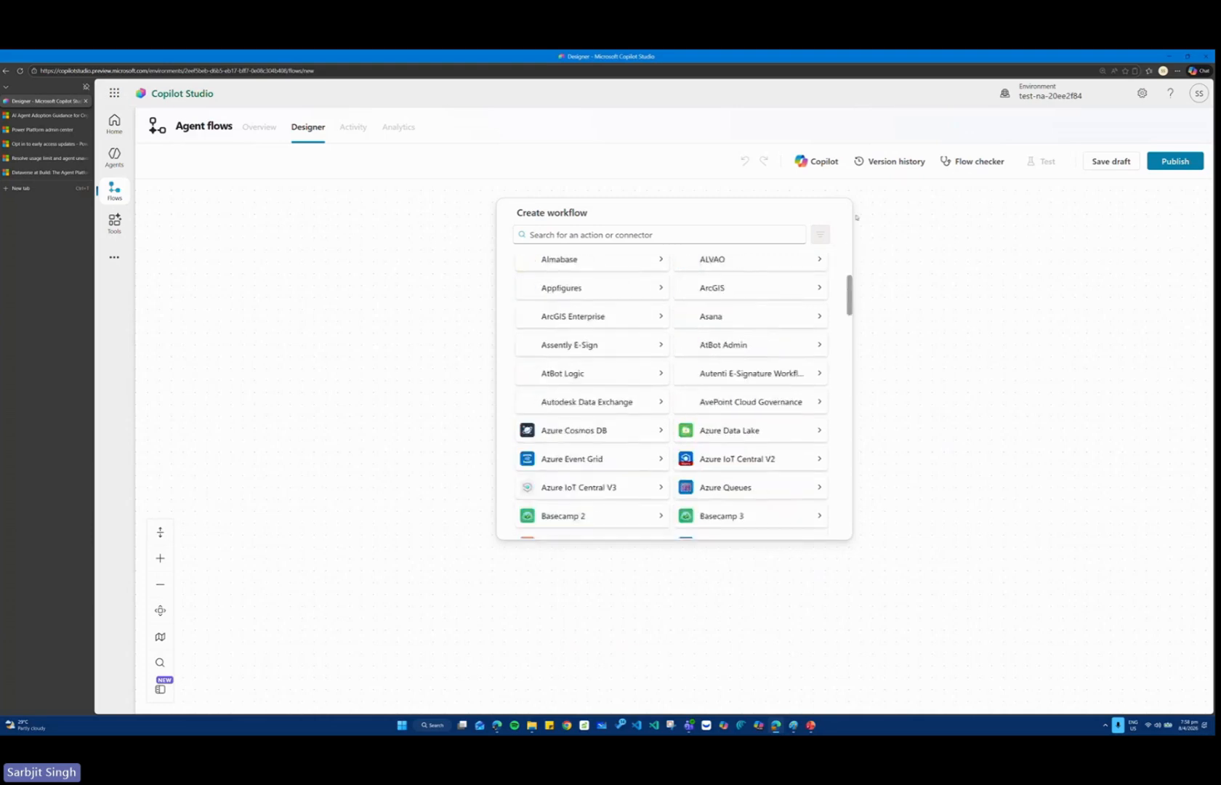
scroll(674, 342, "up", 3)
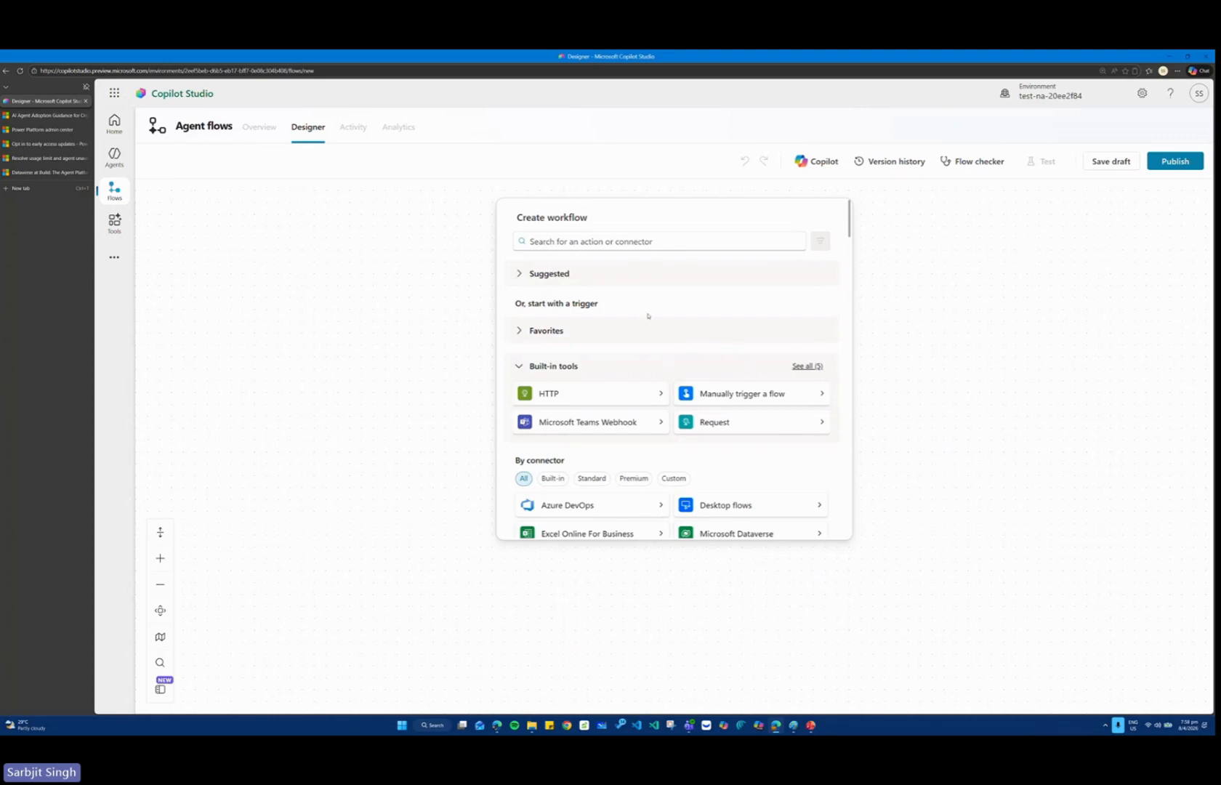
scroll(614, 392, "down", 3)
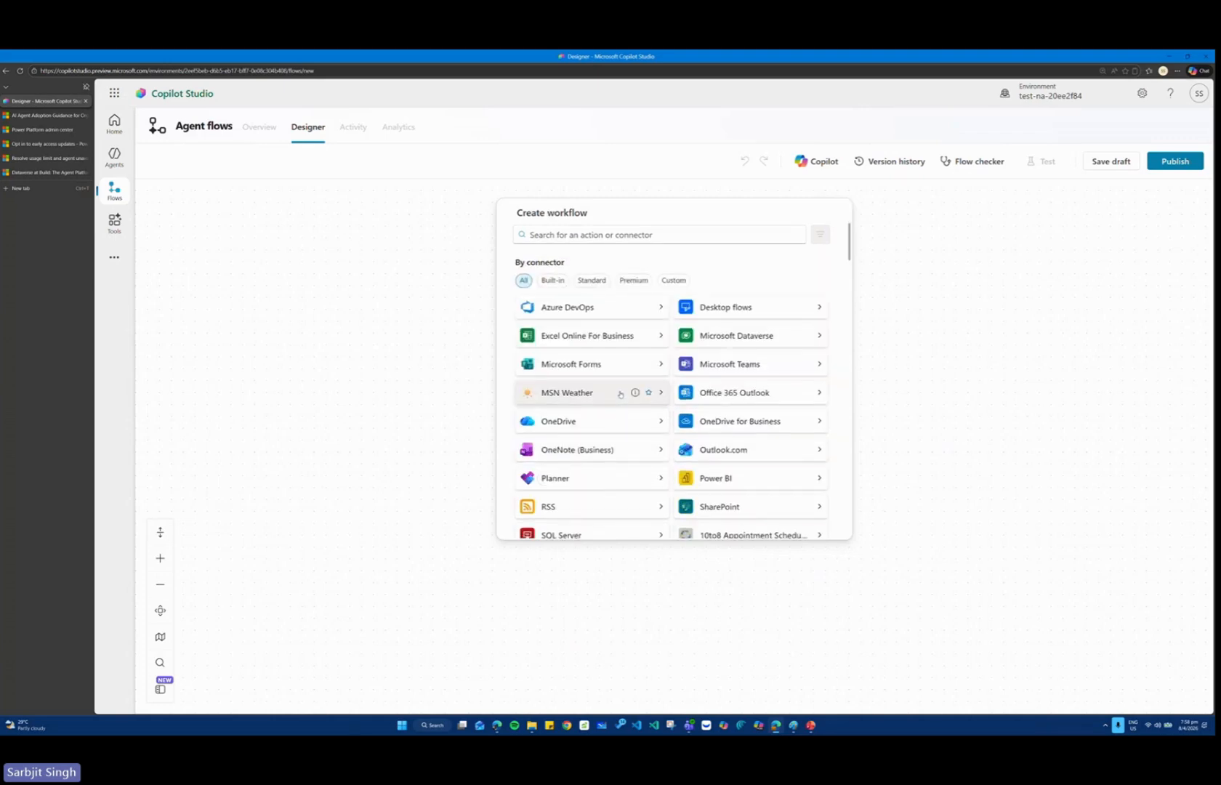
Add the Excel Online For Business trigger "For a selected row" to the new workflow and delete it again.
left_click(589, 337)
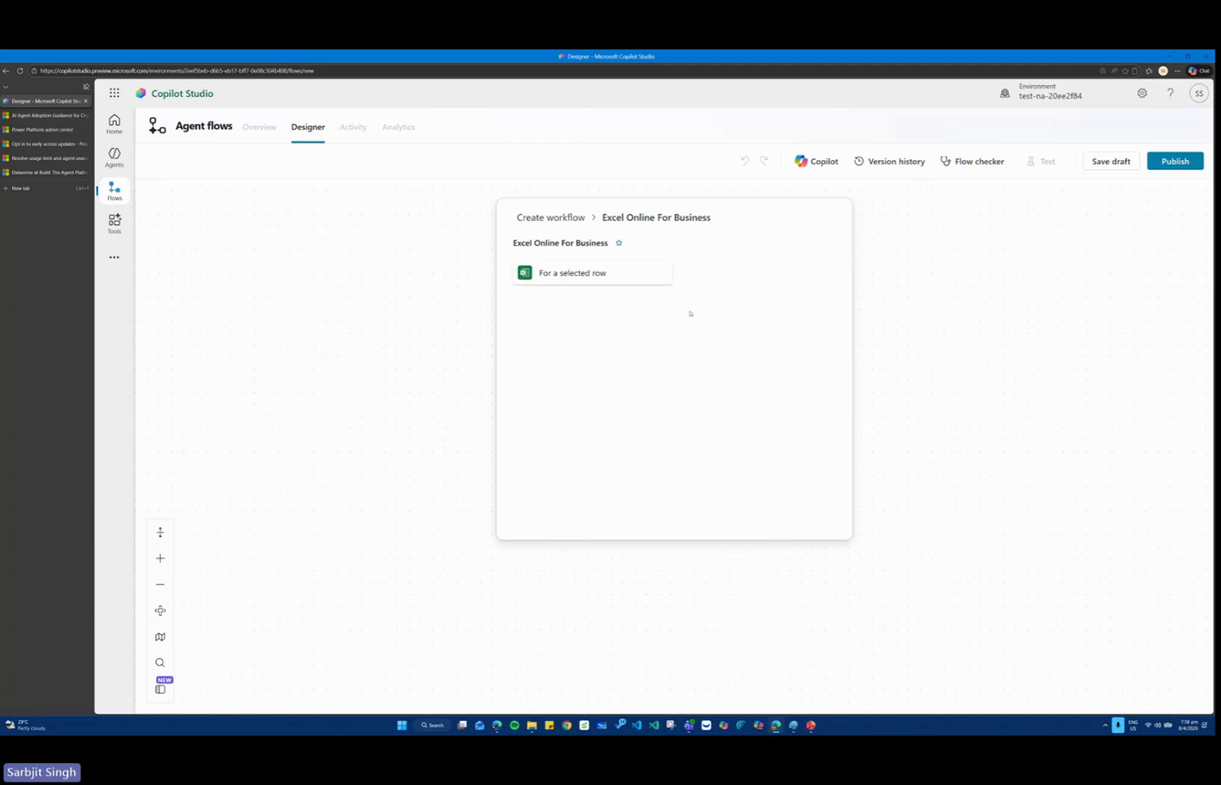
left_click(589, 275)
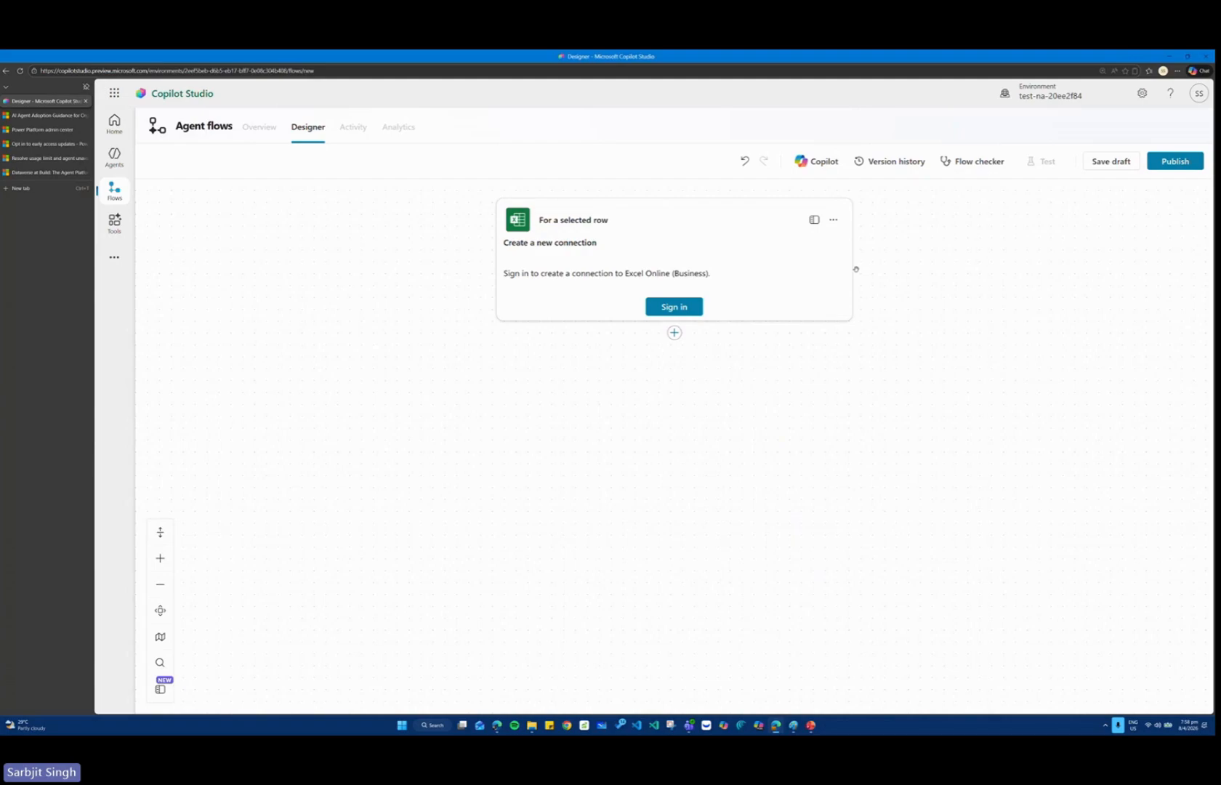
left_click(833, 220)
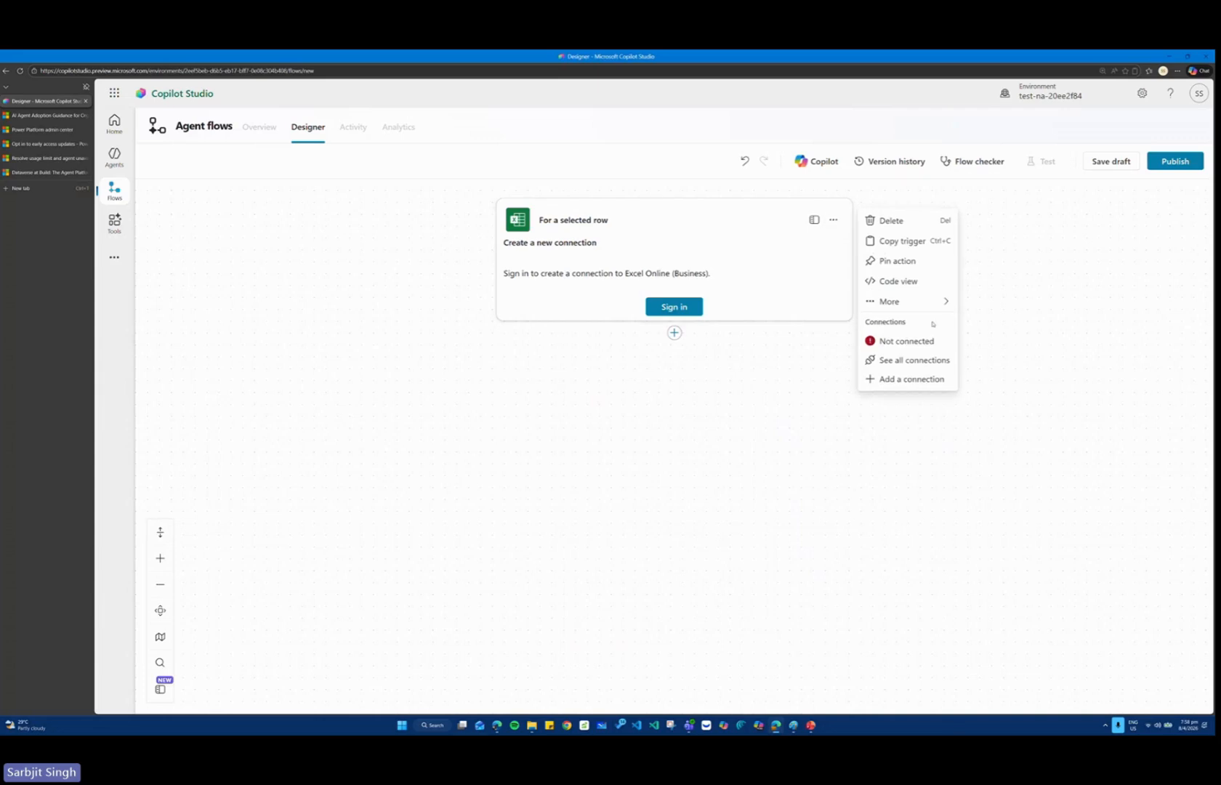
left_click(1041, 251)
left_click(839, 219)
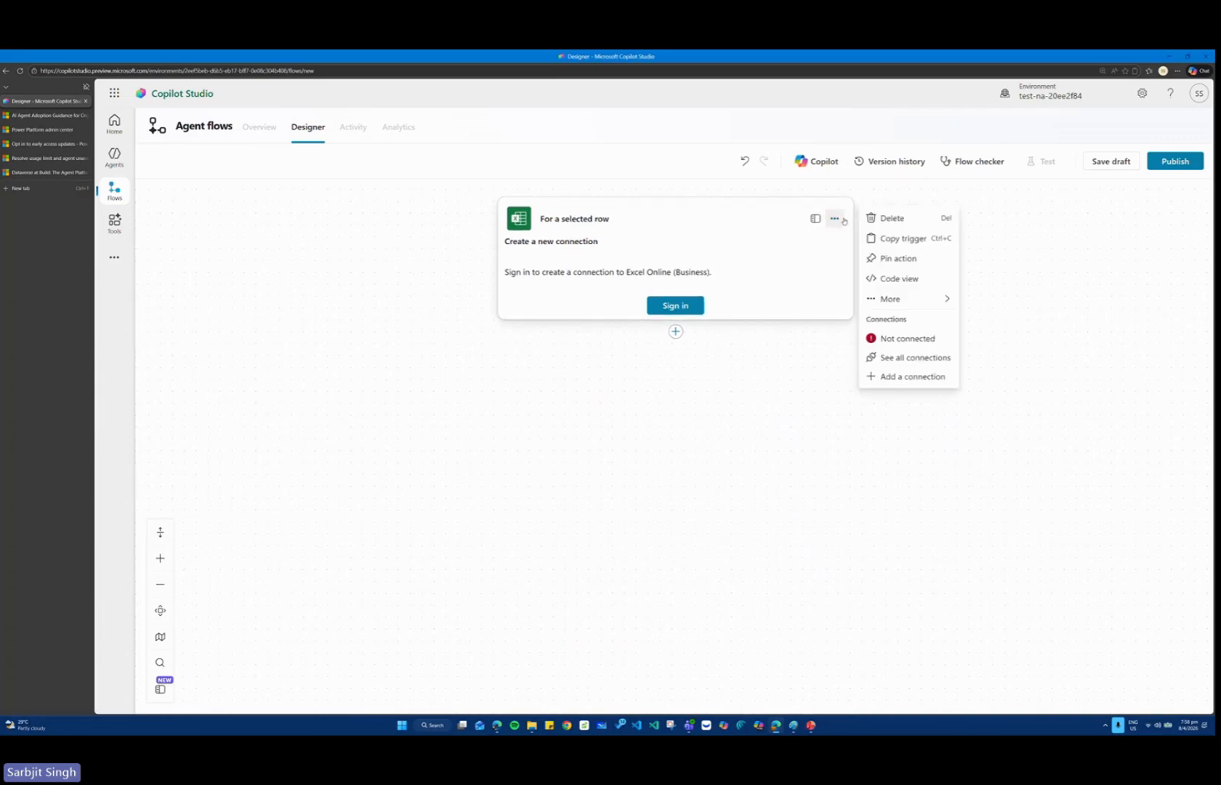
left_click(889, 218)
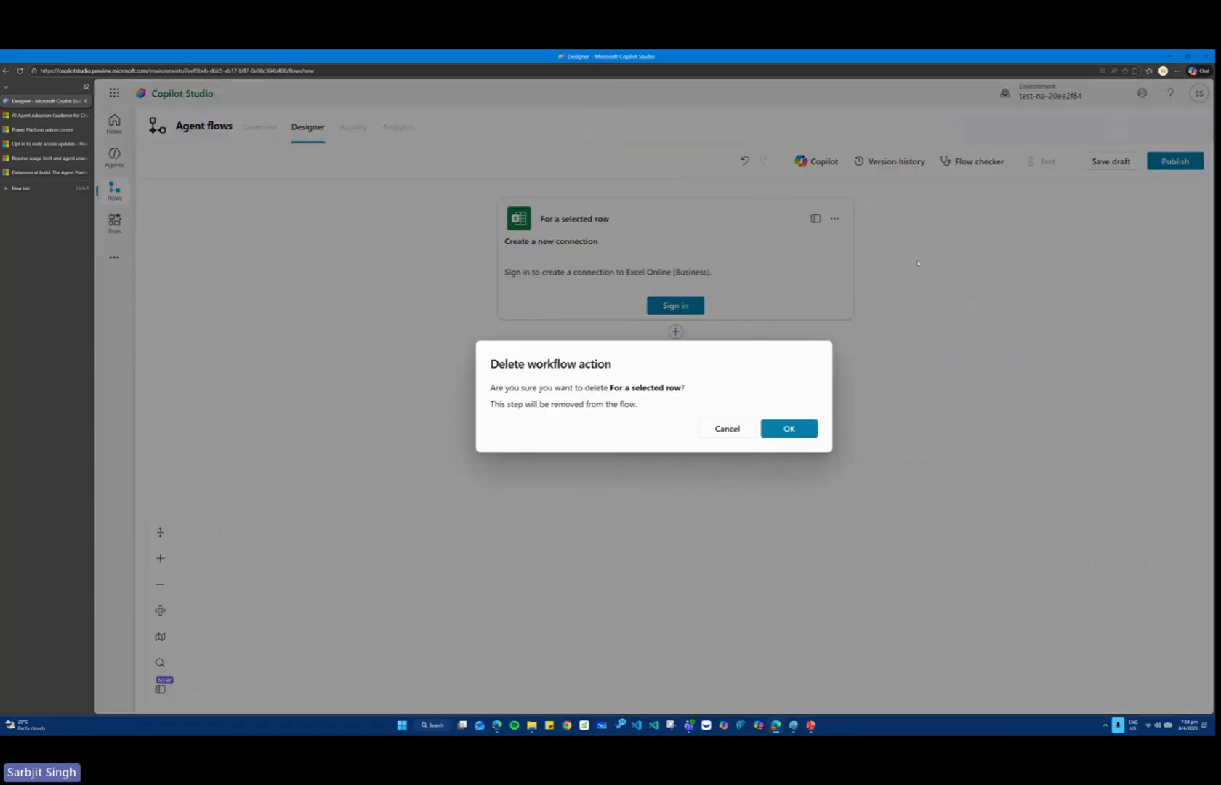
left_click(814, 428)
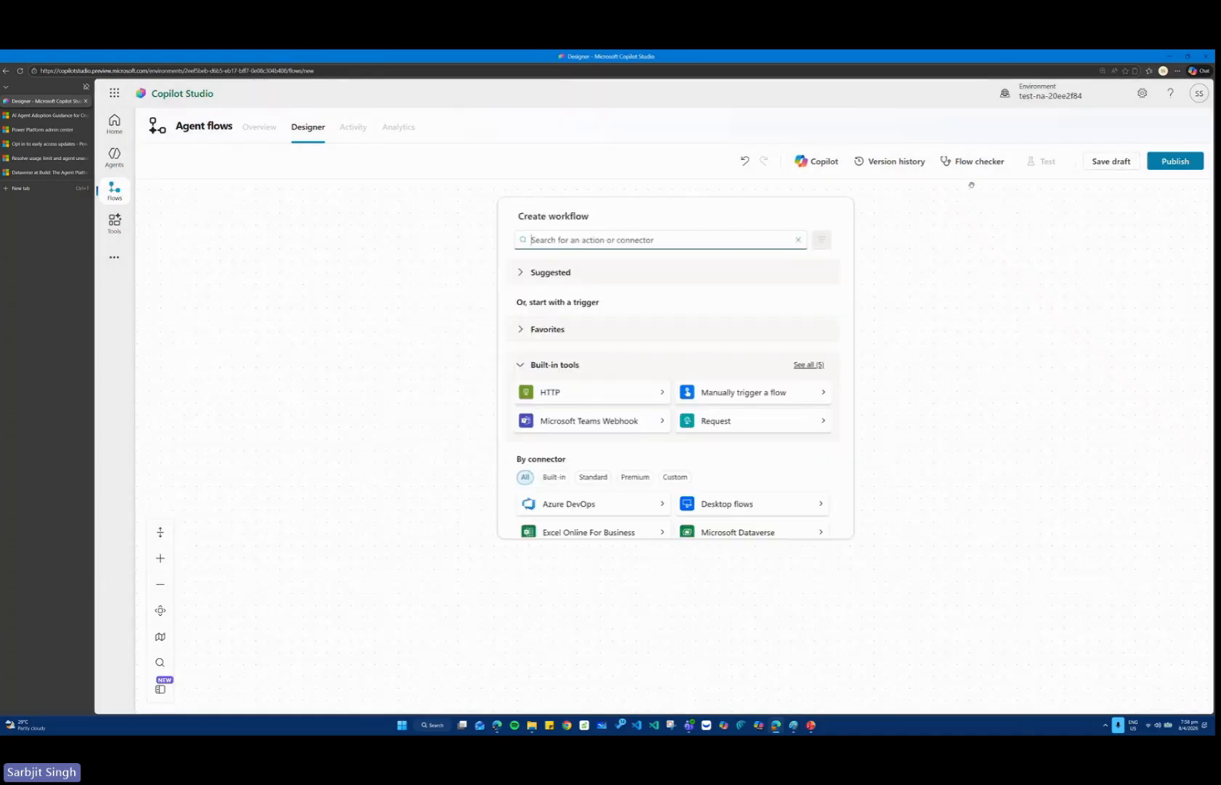
Leave the flow without saving and open the Generate Expense Claim topic of the Expense Claims Assistant agent.
left_click(119, 157)
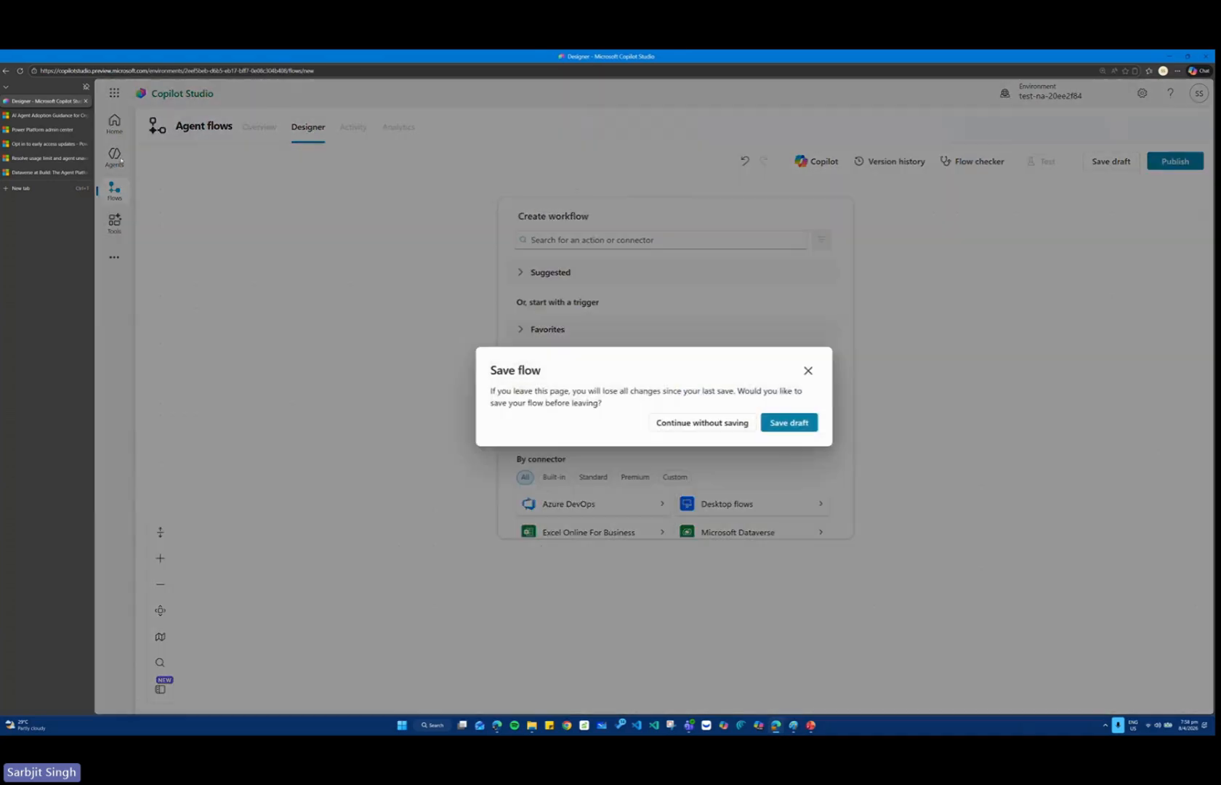
left_click(699, 423)
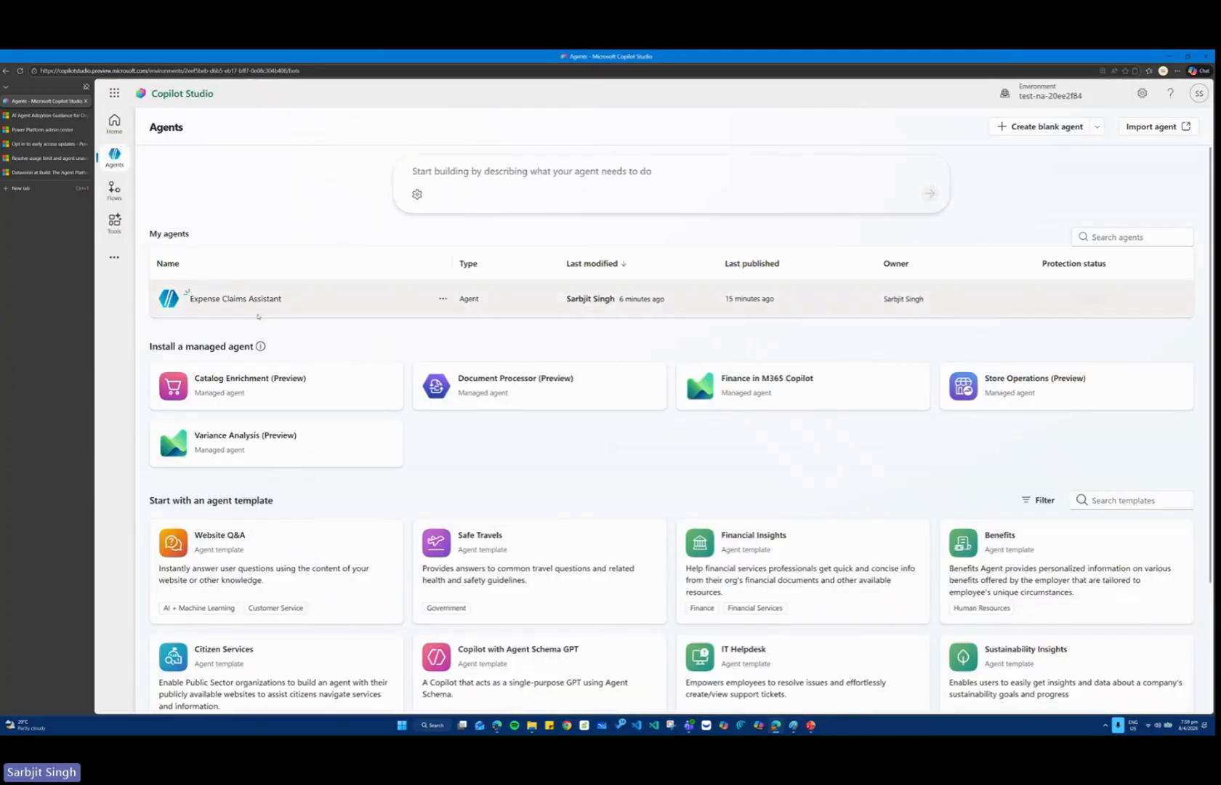
left_click(235, 298)
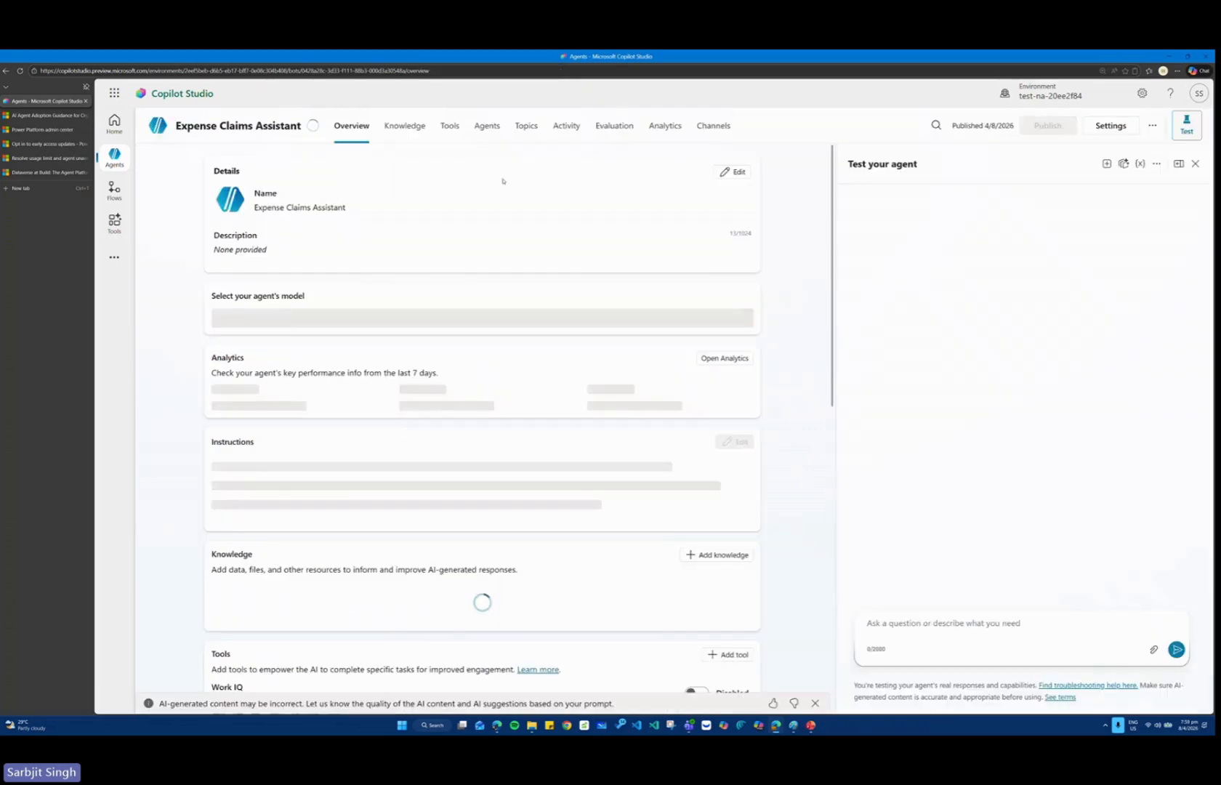
left_click(528, 126)
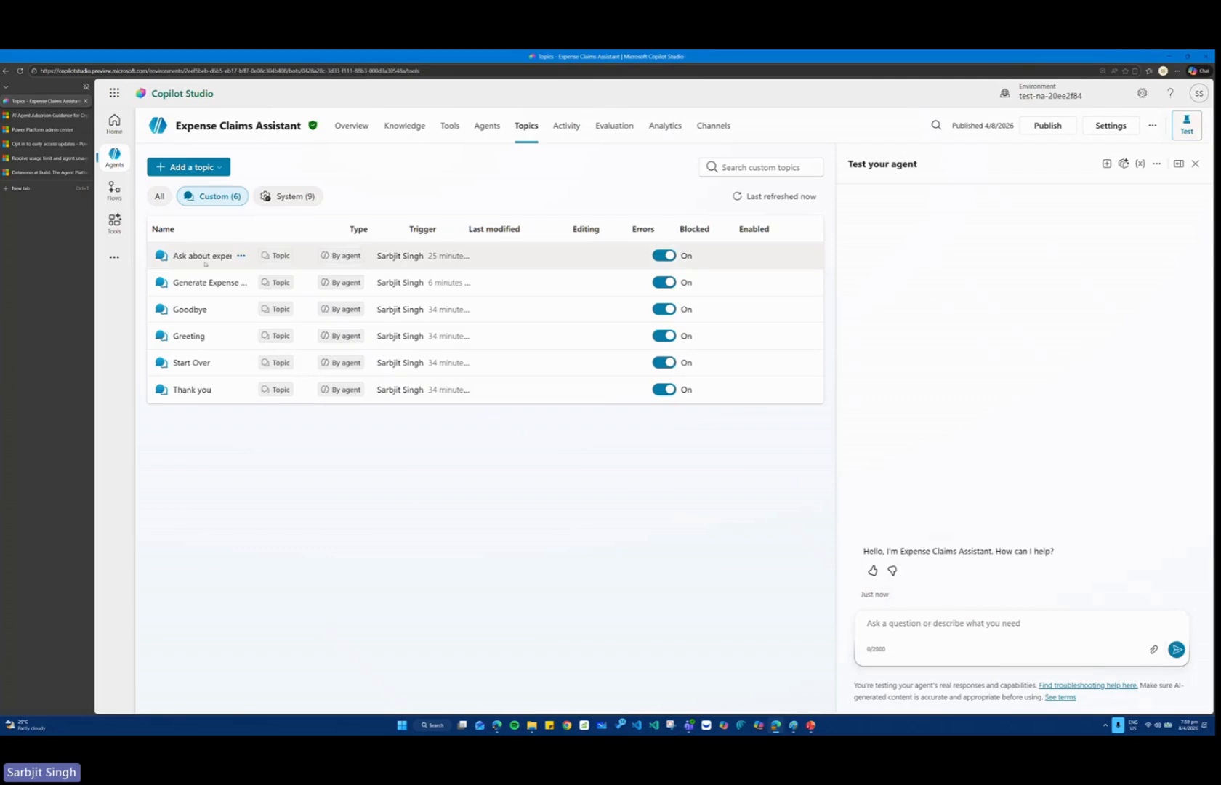
left_click(208, 283)
Add a new agent flow as a tool between the expense date question and the closing thank-you message.
scroll(609, 442, "down", 3)
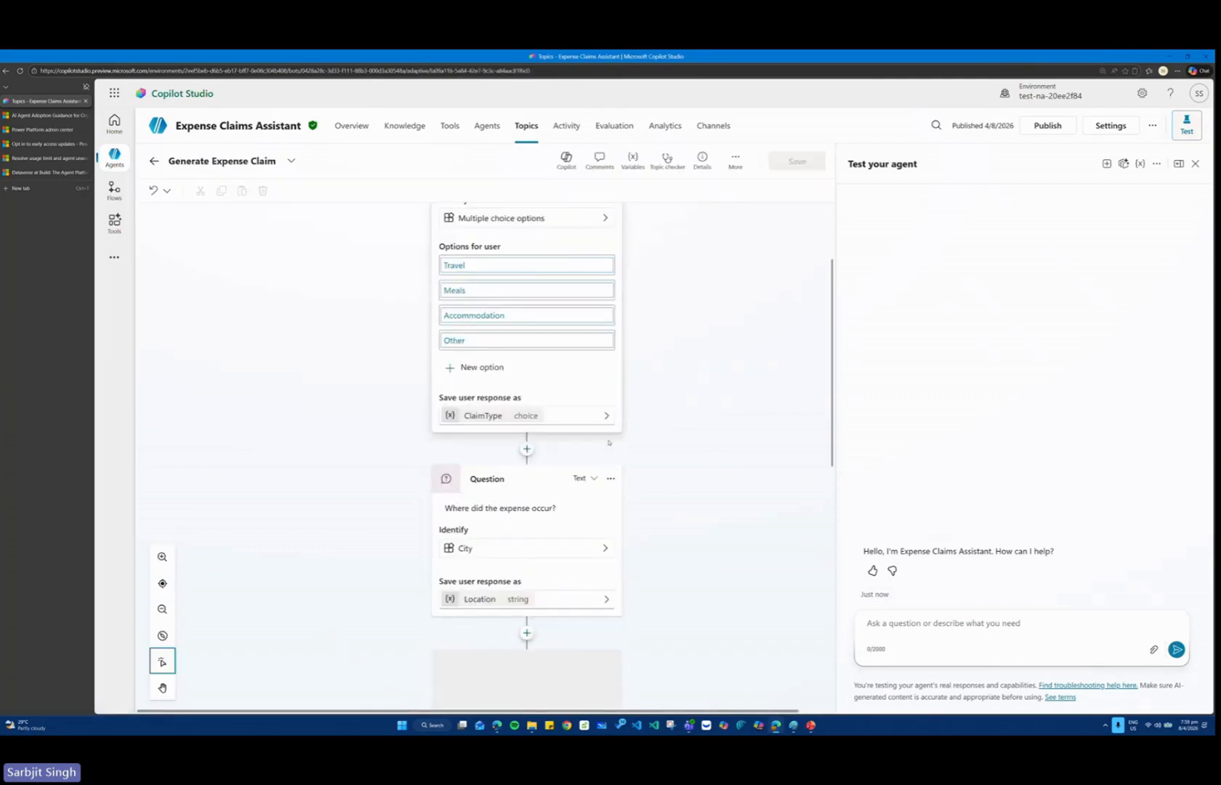
scroll(609, 442, "down", 5)
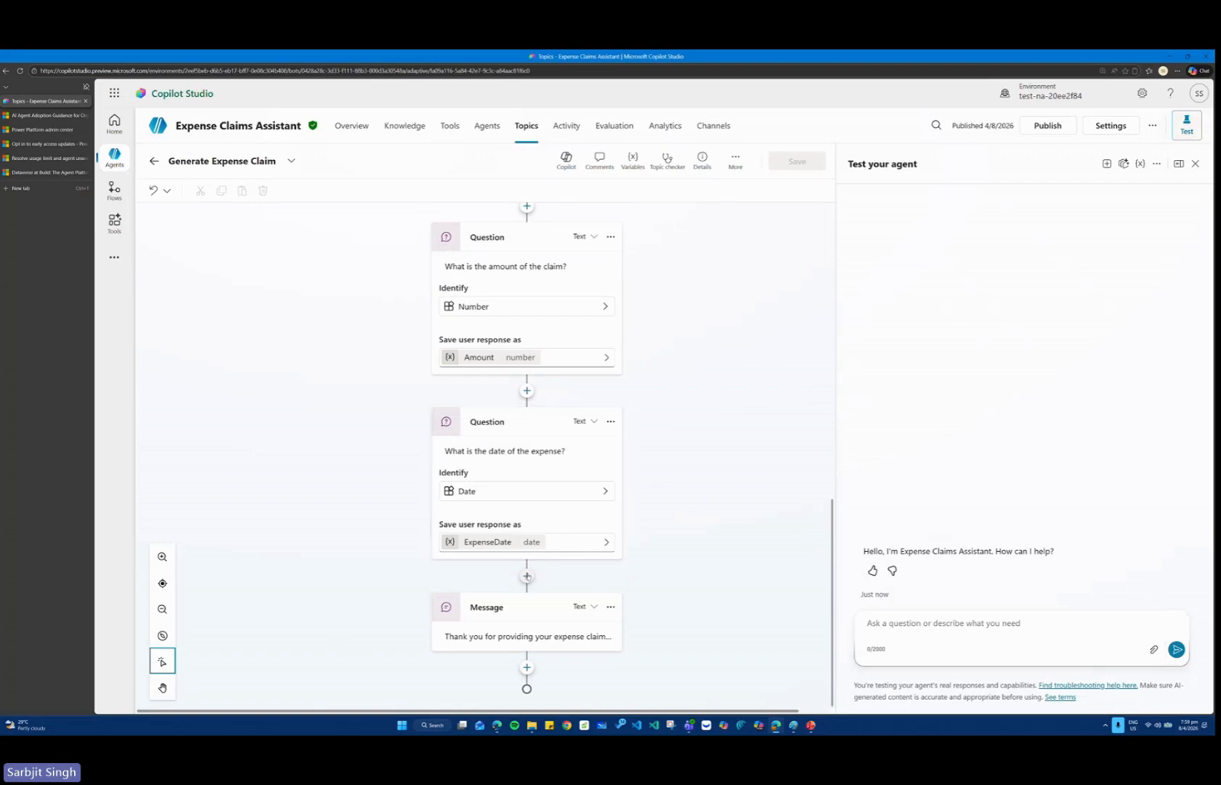
left_click(527, 576)
left_click(530, 654)
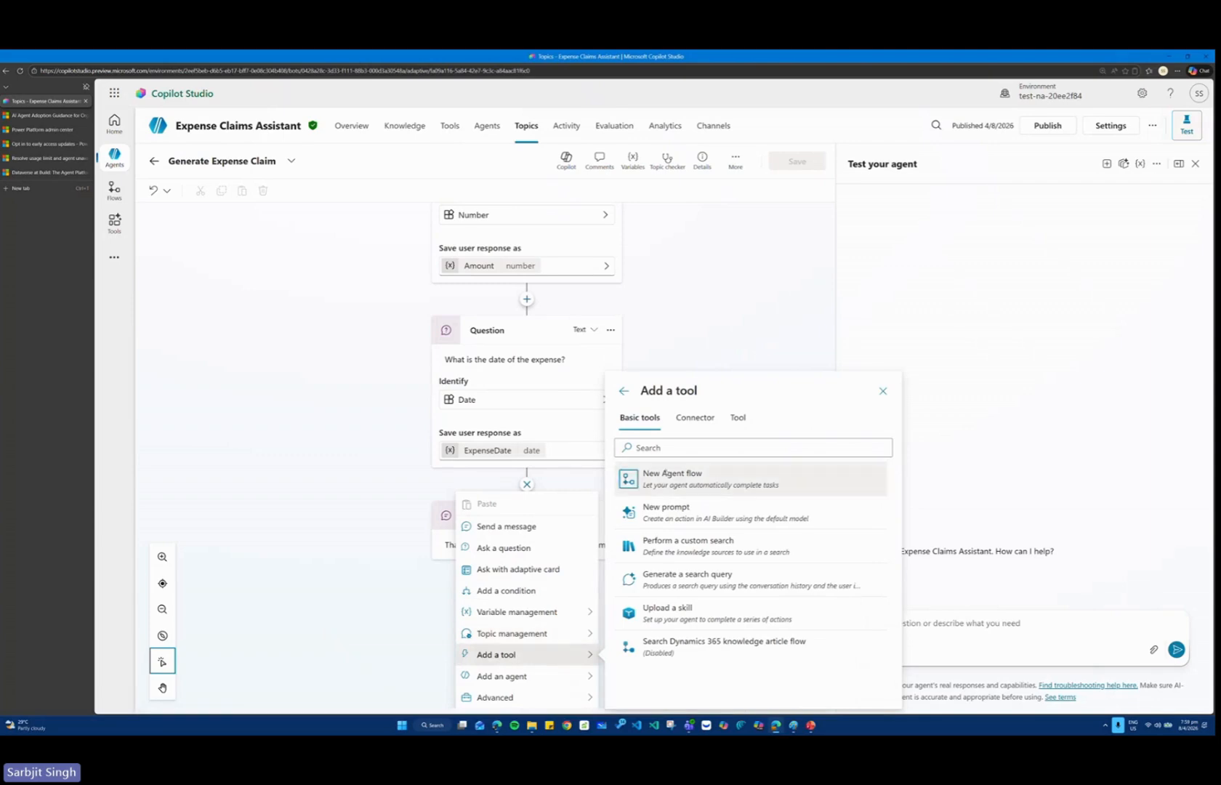
left_click(665, 474)
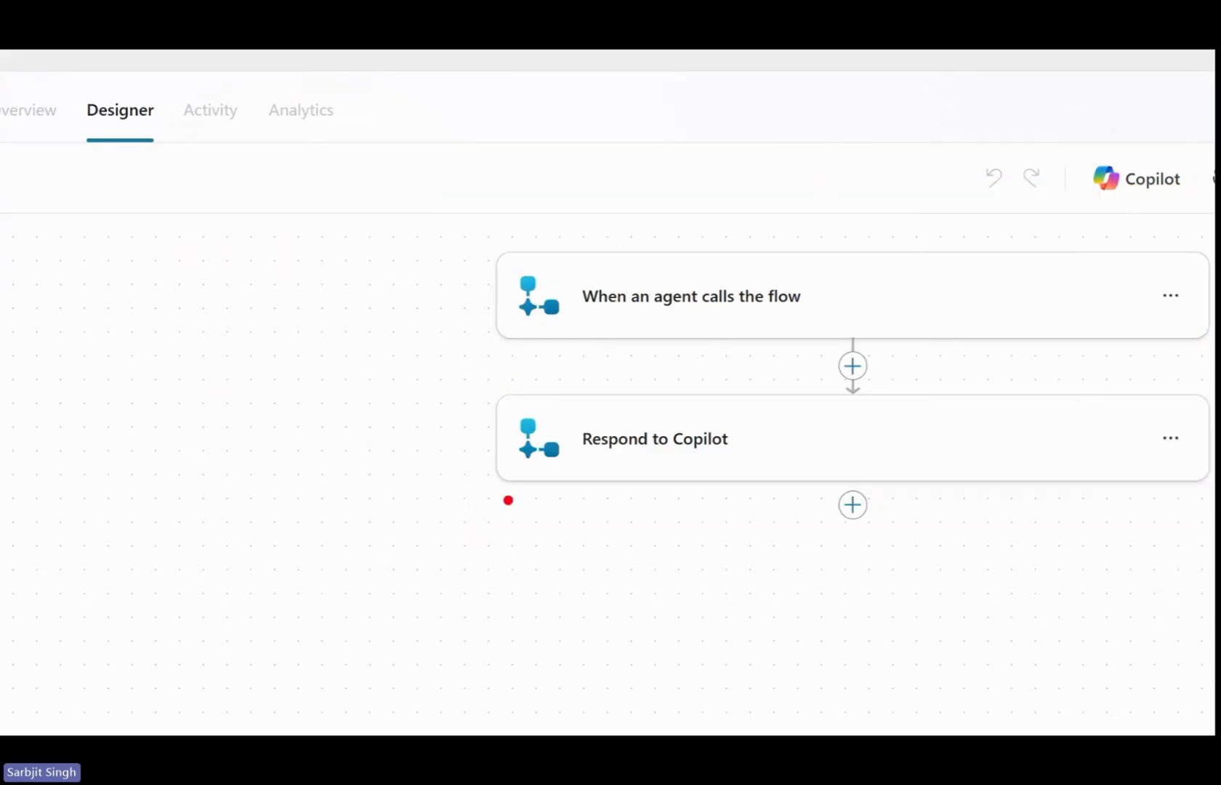
mouse_move(185, 389)
left_mouse_down()
mouse_move(381, 483)
mouse_move(159, 378)
left_mouse_up()
left_click_drag(610, 273, 740, 237)
left_click_drag(360, 290, 579, 293)
mouse_move(513, 273)
left_mouse_down()
mouse_move(580, 294)
mouse_move(442, 334)
left_mouse_up()
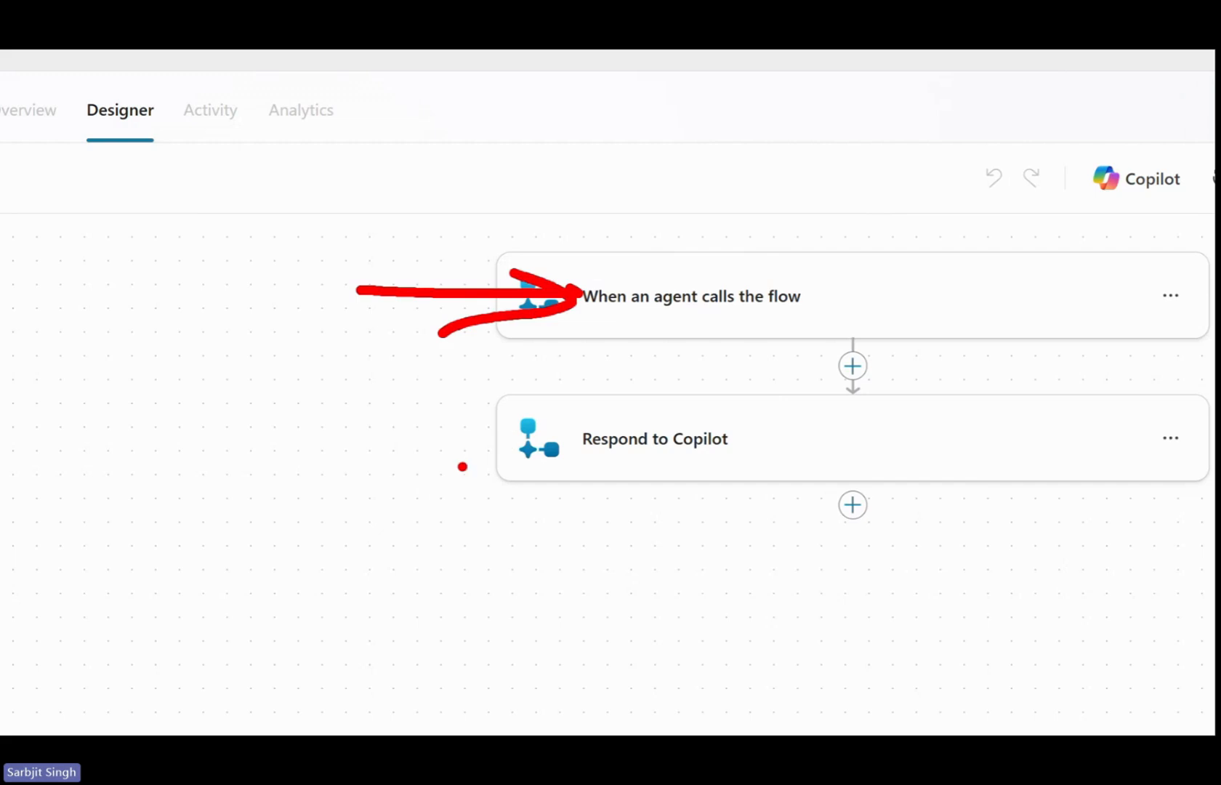
left_click_drag(914, 343, 914, 350)
mouse_move(1040, 342)
left_mouse_down()
mouse_move(978, 356)
mouse_move(1006, 392)
left_mouse_up()
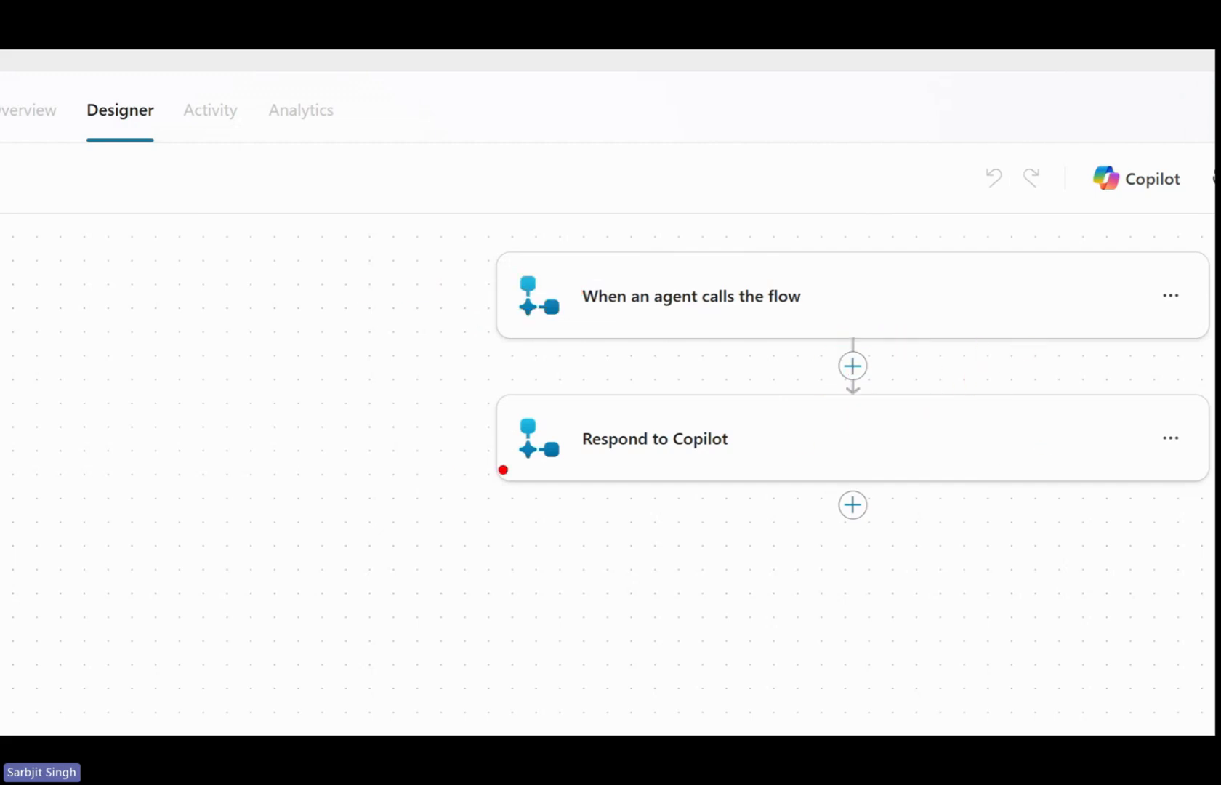
mouse_move(538, 458)
left_mouse_down()
mouse_move(363, 442)
mouse_move(356, 478)
left_mouse_up()
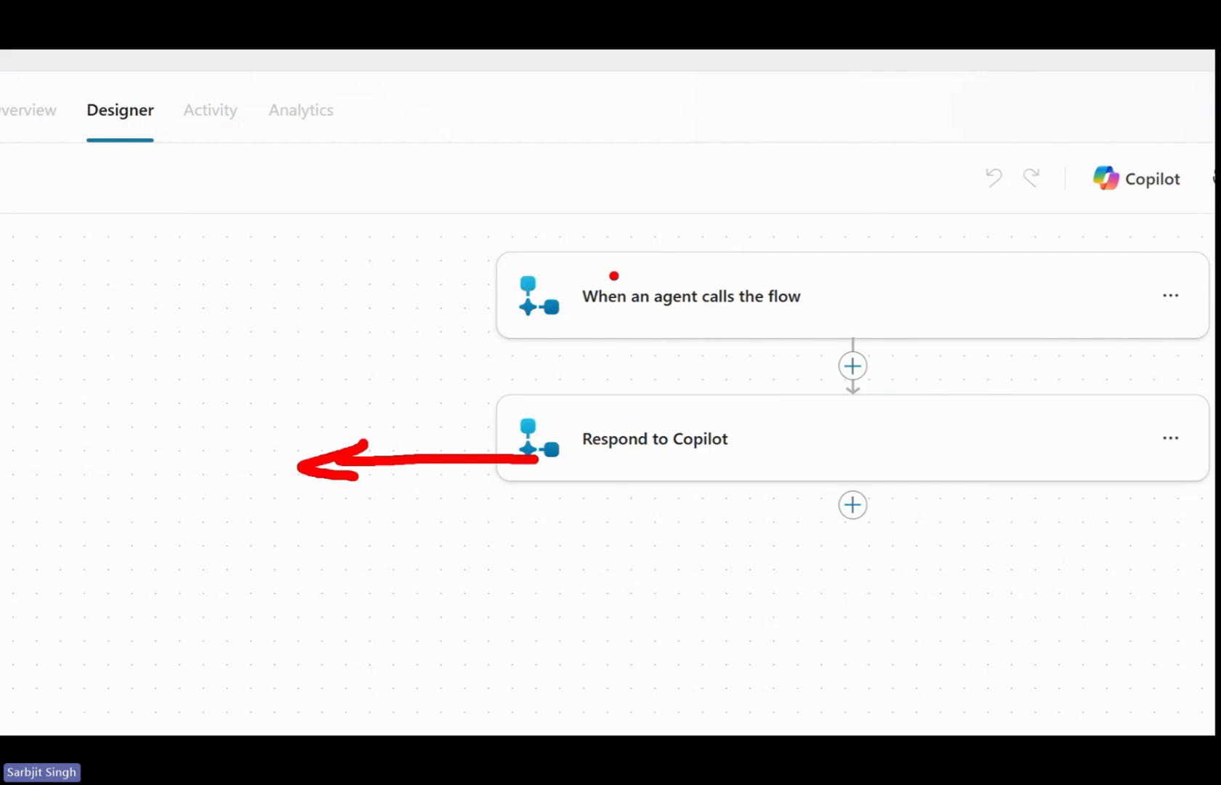
left_click_drag(354, 275, 494, 283)
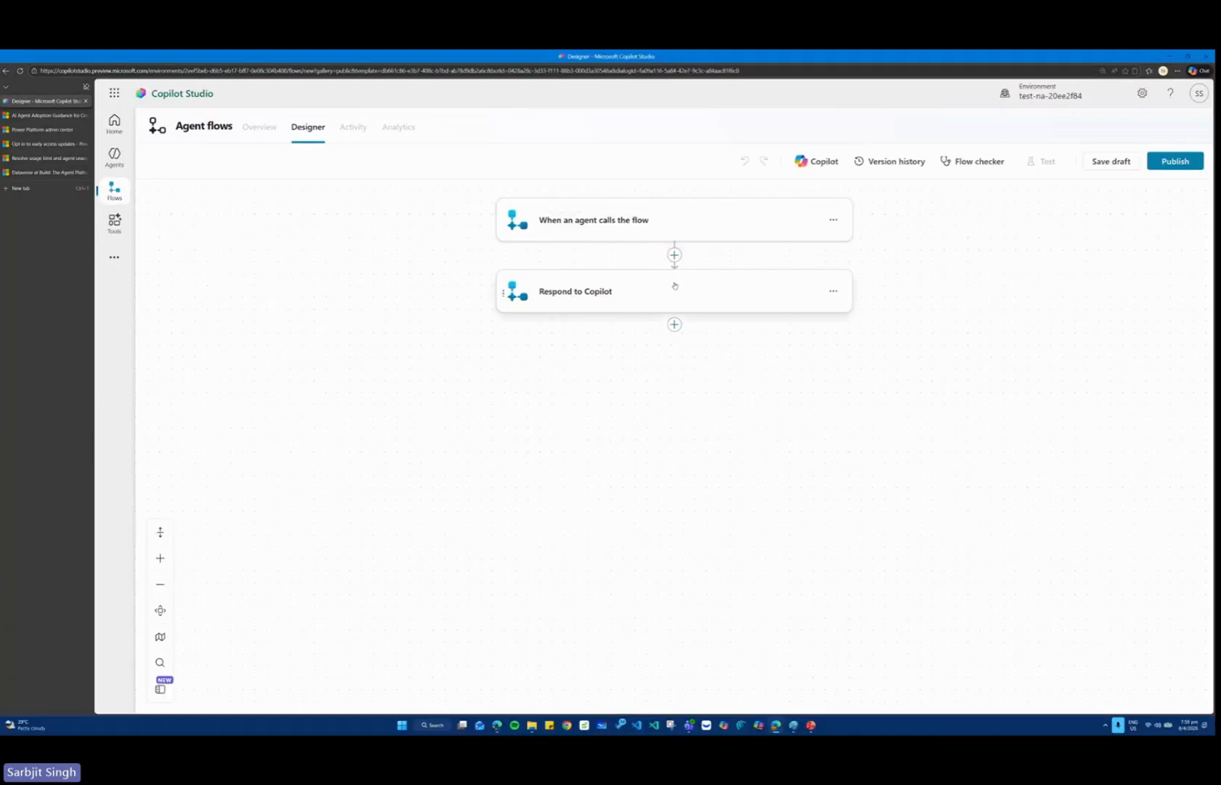
Start adding an action between the agent call trigger and Respond to Copilot, and look through the available connectors.
left_click(675, 254)
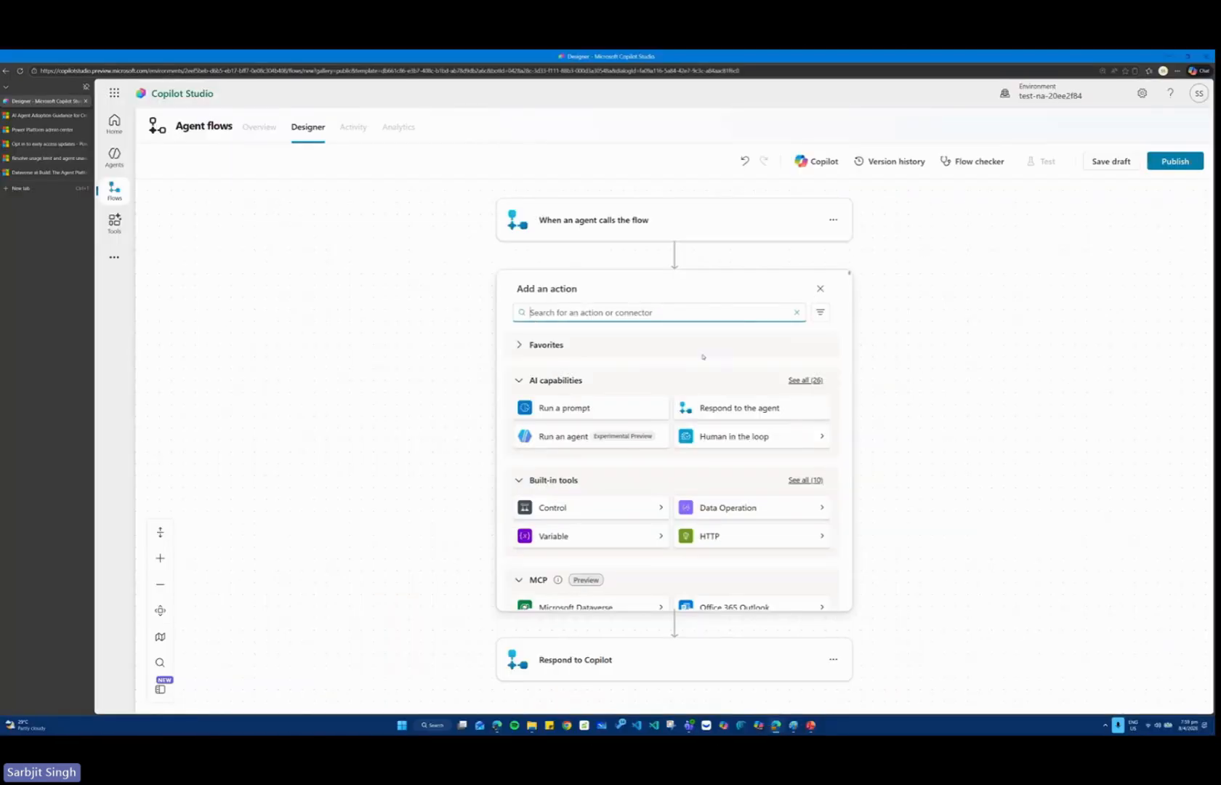
scroll(708, 384, "down", 15)
scroll(708, 385, "down", 15)
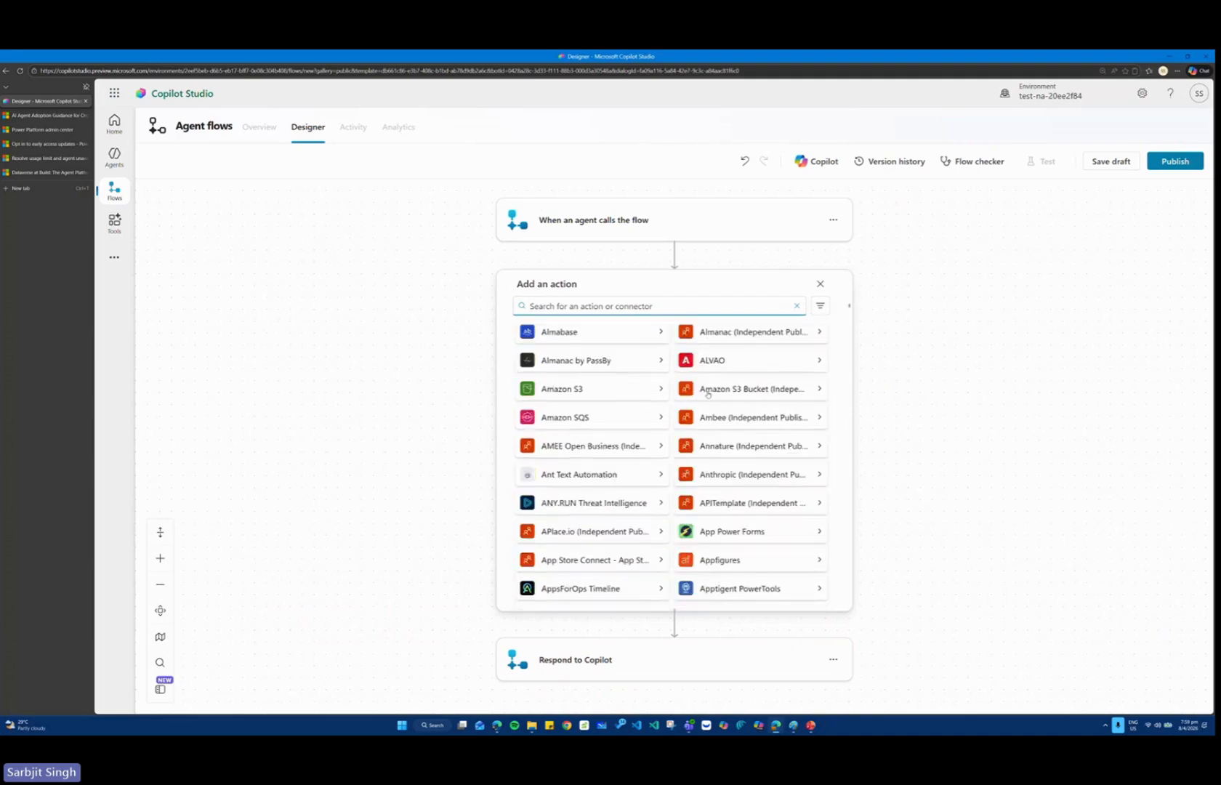
scroll(708, 394, "down", 15)
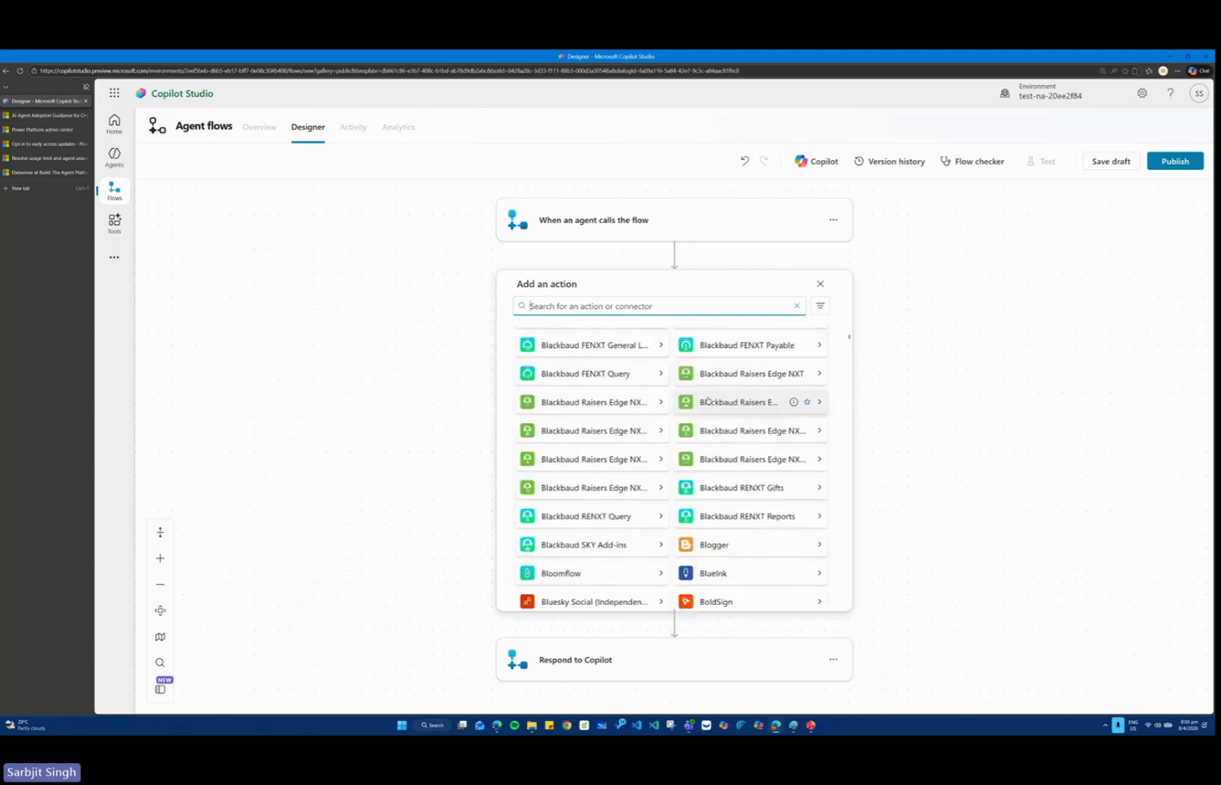
scroll(708, 399, "down", 15)
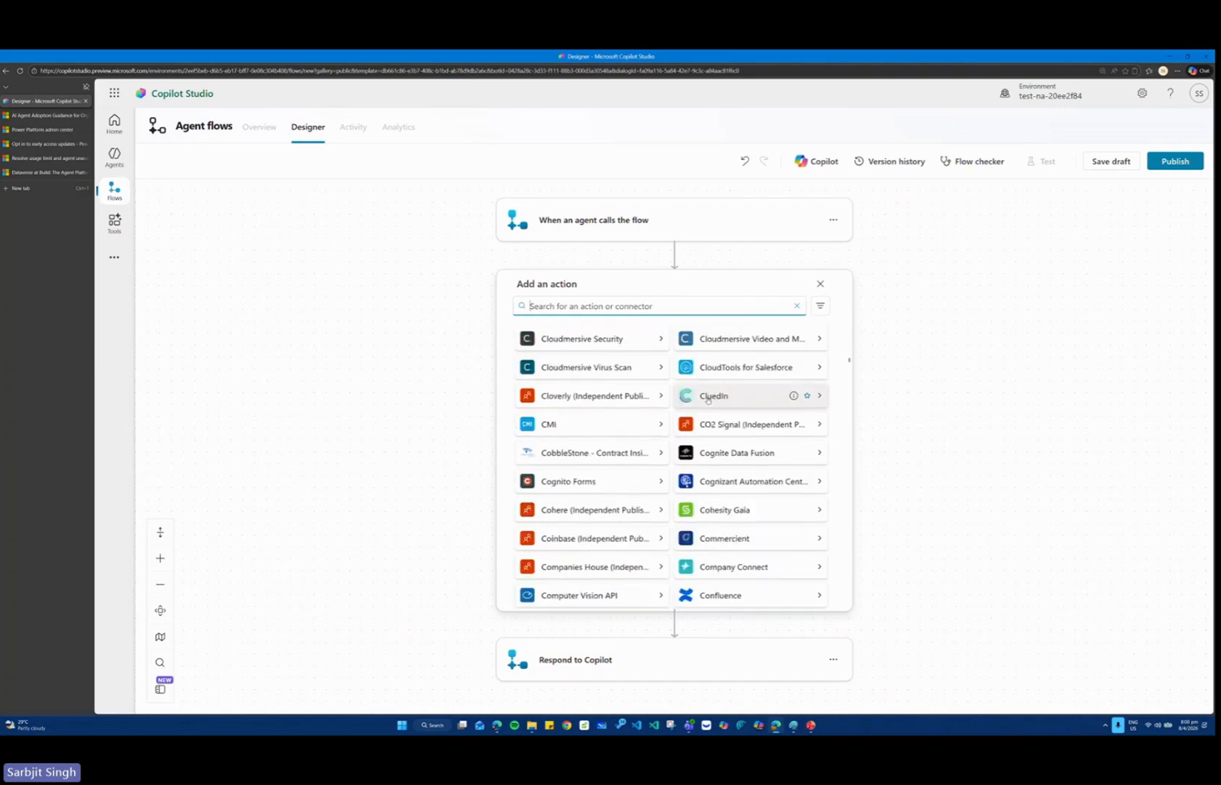
scroll(708, 399, "down", 3)
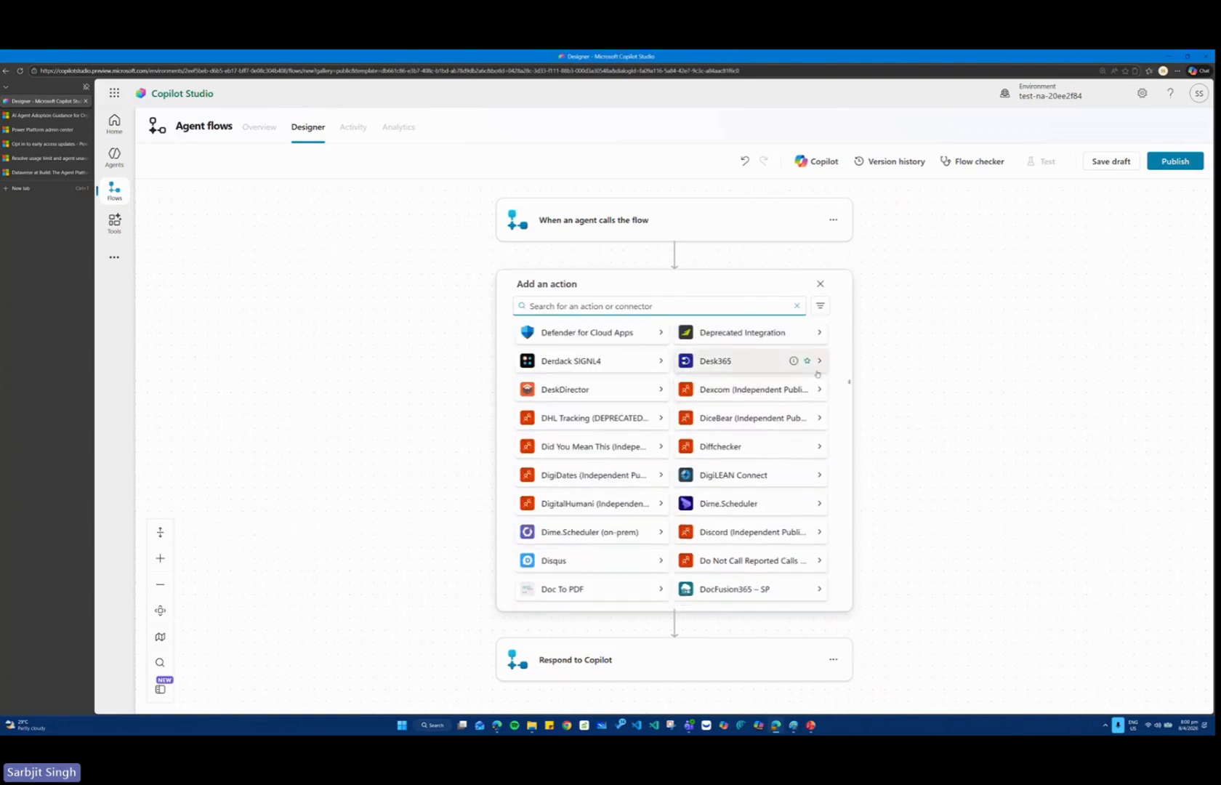
left_click_drag(849, 387, 849, 273)
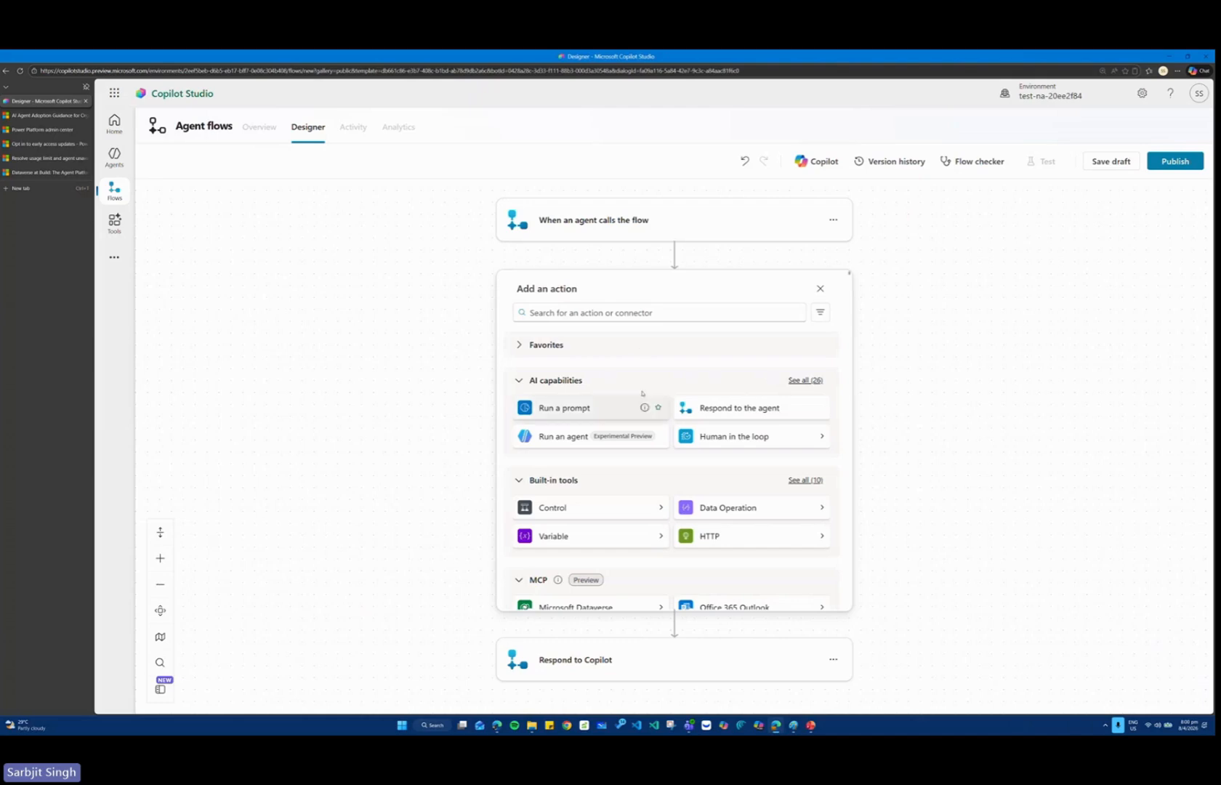
Search the available actions for "SAP" and examine the connectors offered.
left_click(591, 312)
type("SAP")
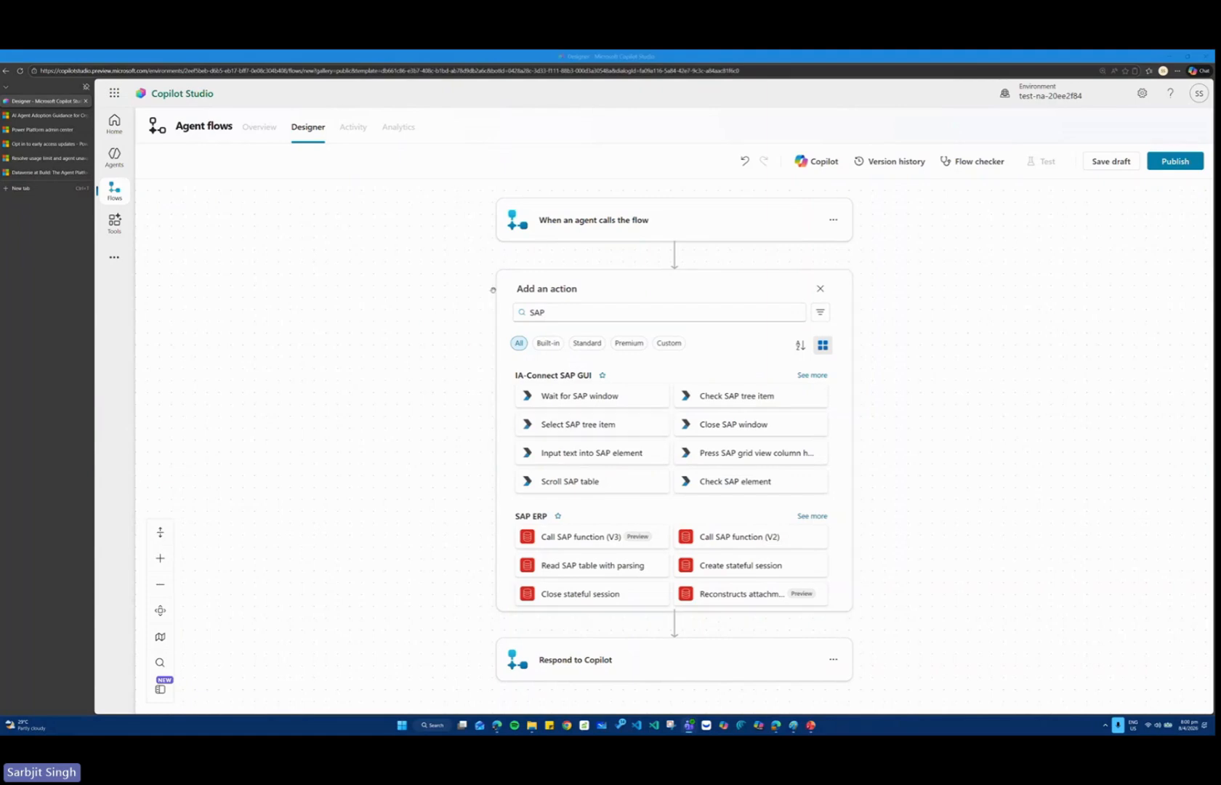
key("ctrl+1")
left_click(558, 387)
mouse_move(409, 320)
left_mouse_down()
mouse_move(936, 493)
mouse_move(1142, 620)
left_mouse_up()
key("Escape")
Replace the action search term with "oracle".
left_click_drag(556, 313, 504, 315)
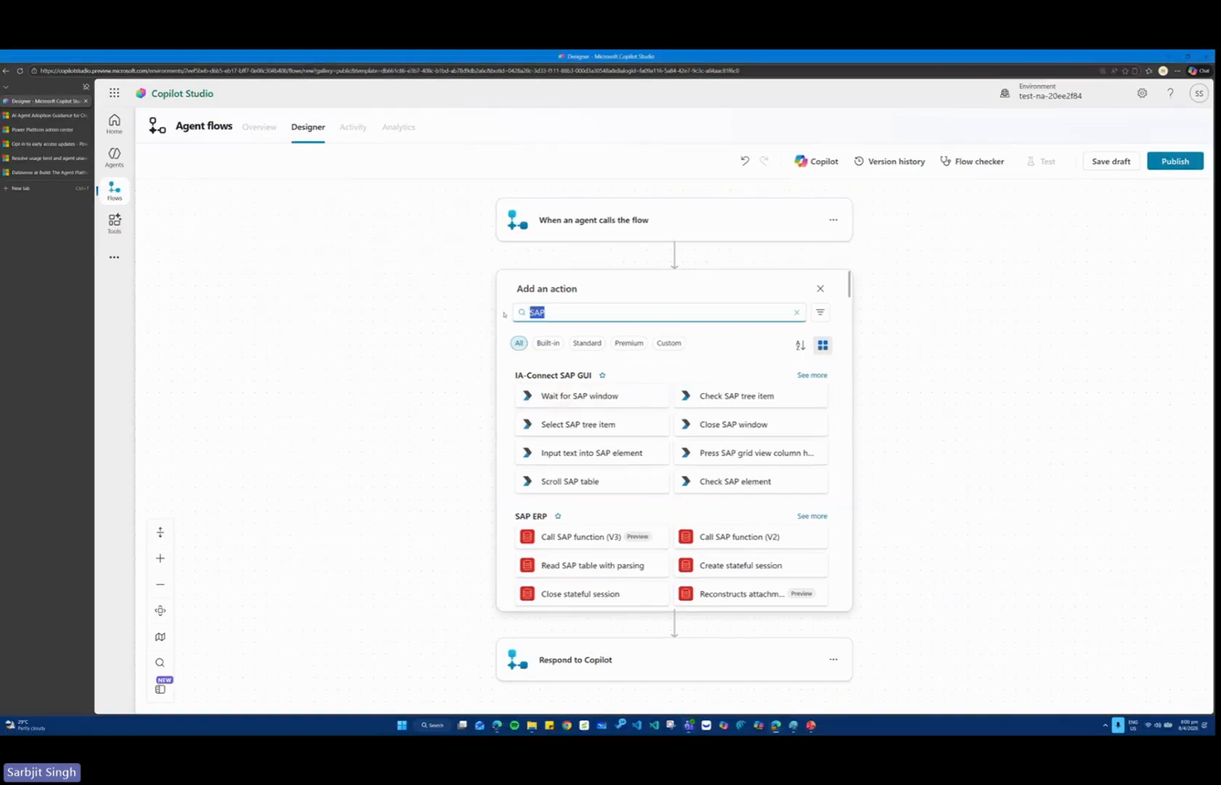
type("orcal")
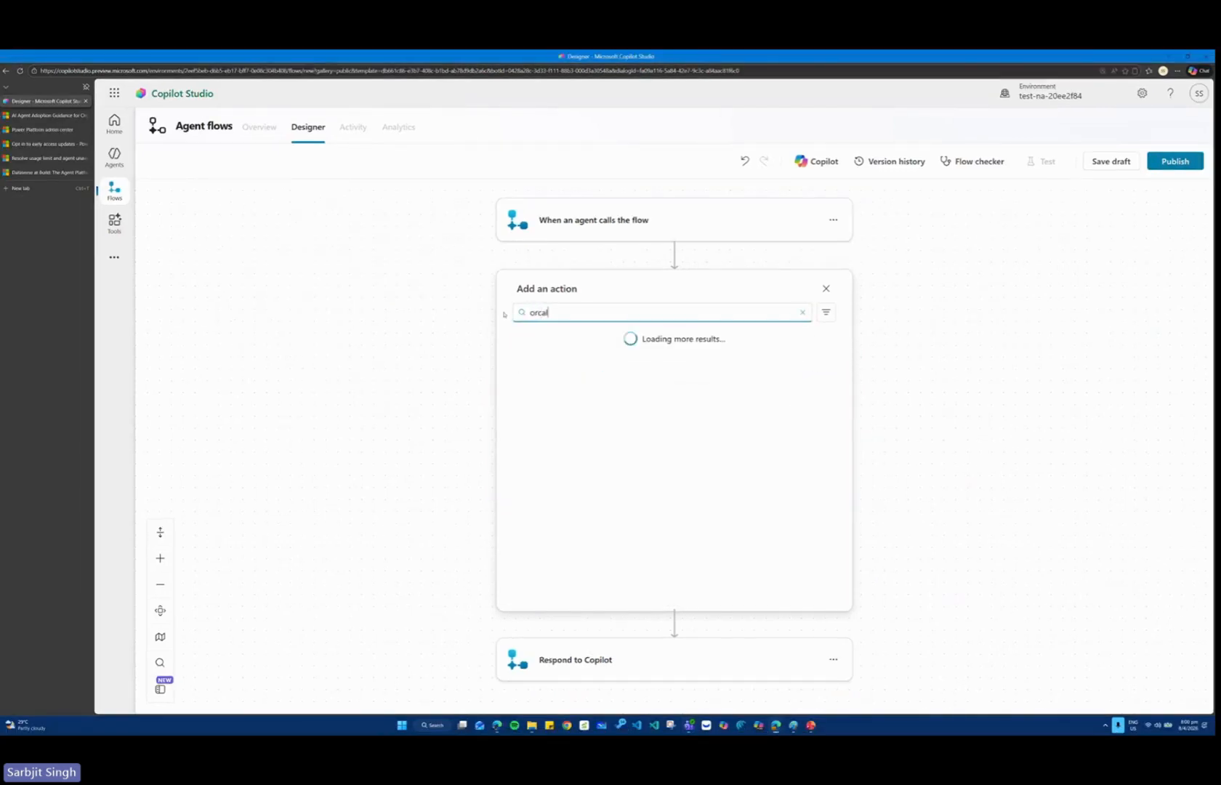
key("BackSpace")
key("BackSpace")
key("BackSpace")
type("acle")
Search the available actions for "Whatsapp" and look through the matching connectors.
left_click_drag(554, 312, 499, 313)
type("Whatsapp")
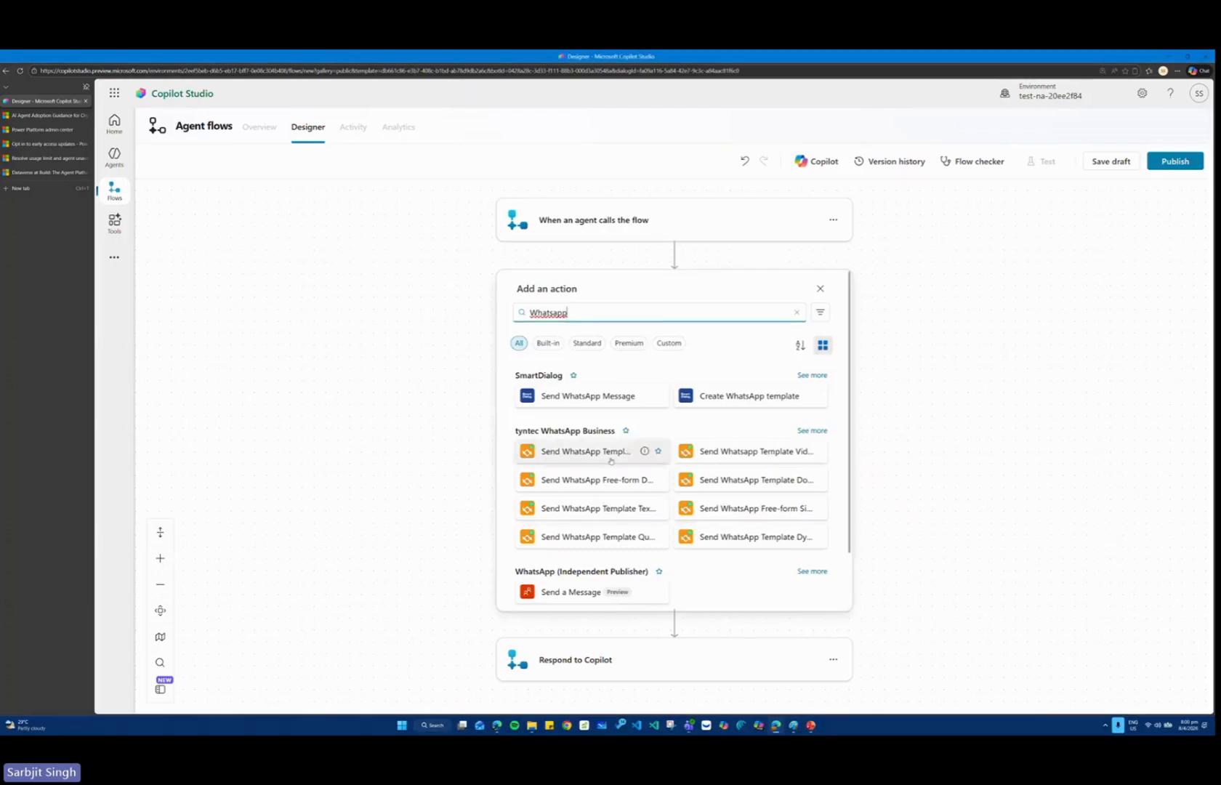
scroll(631, 423, "down", 2)
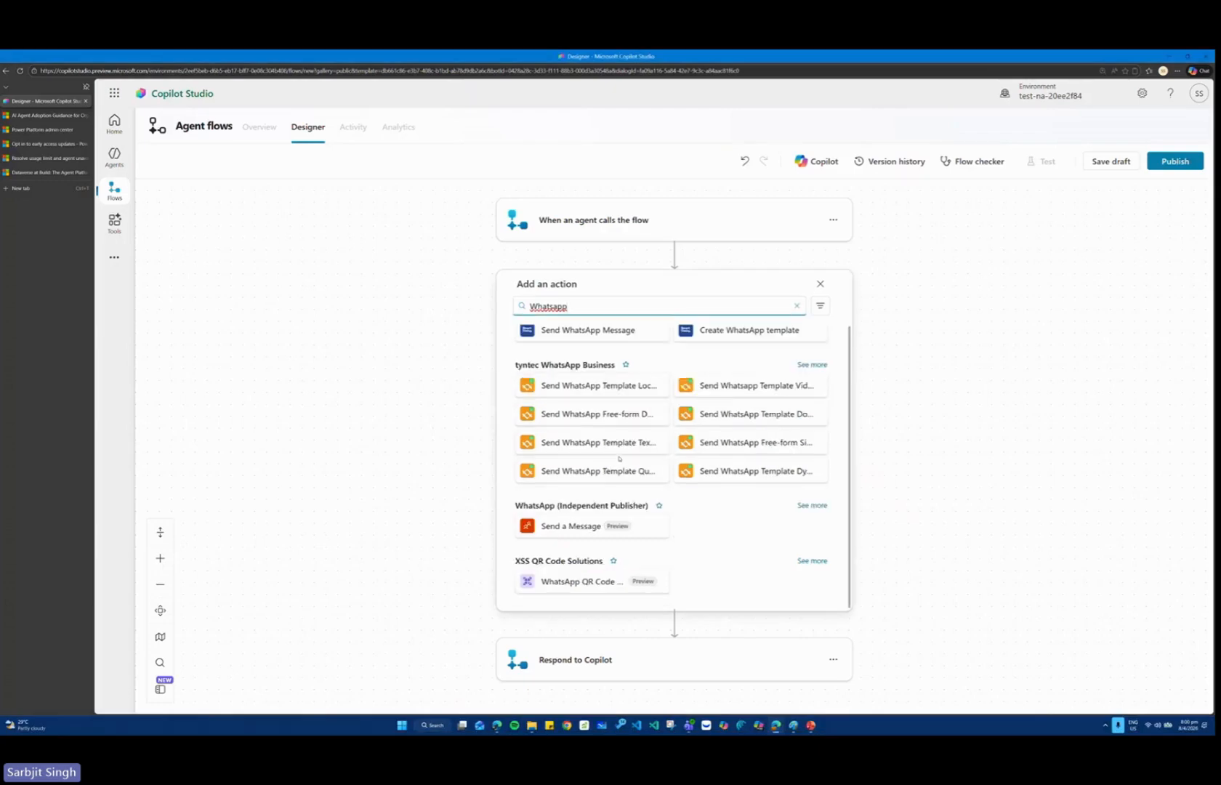
scroll(620, 458, "up", 2)
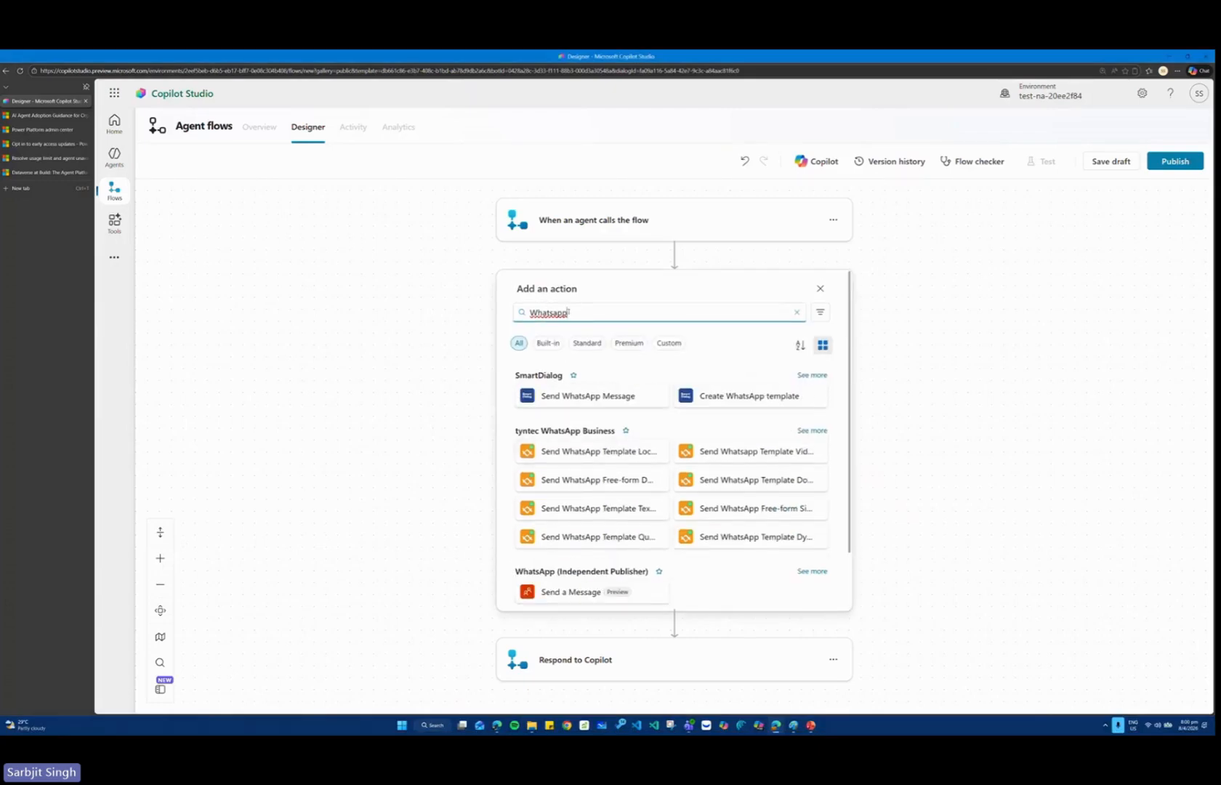
Search the available actions for "SERVICE" and look through the matching connectors.
left_click_drag(569, 312, 524, 315)
type("S")
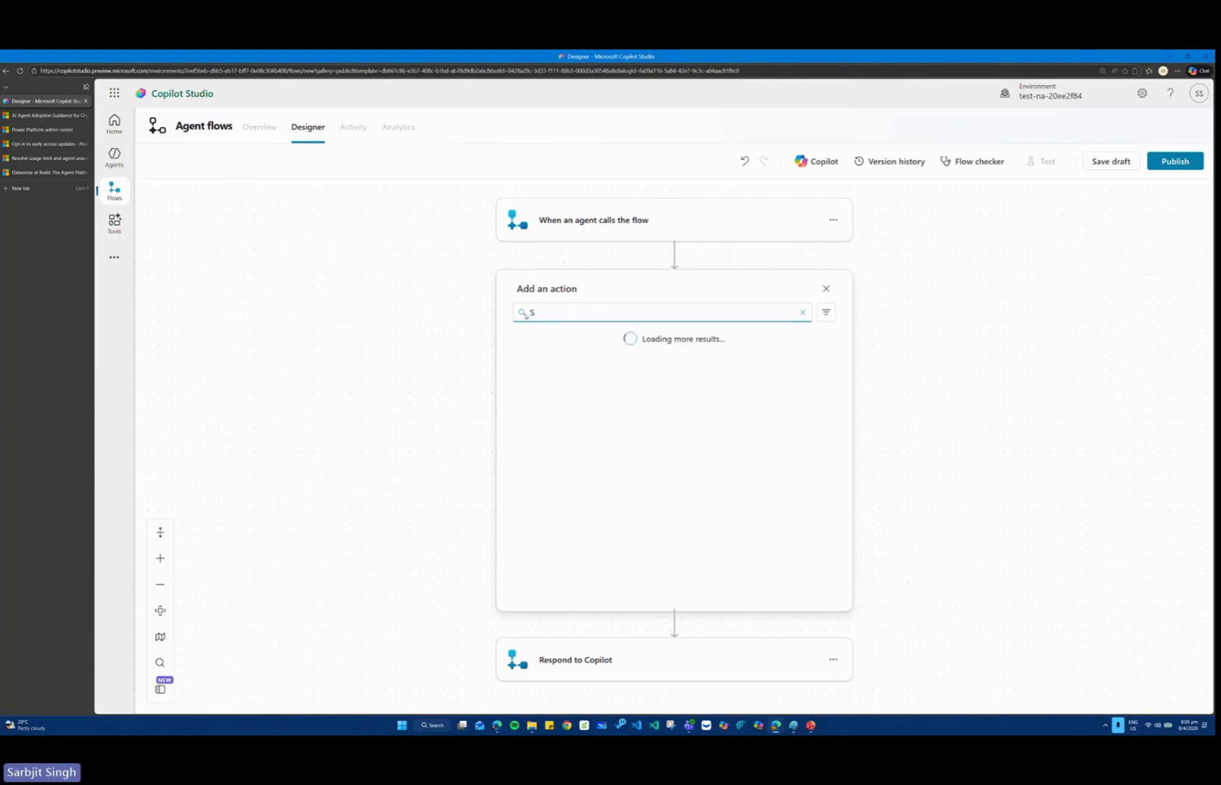
type("ERVICE")
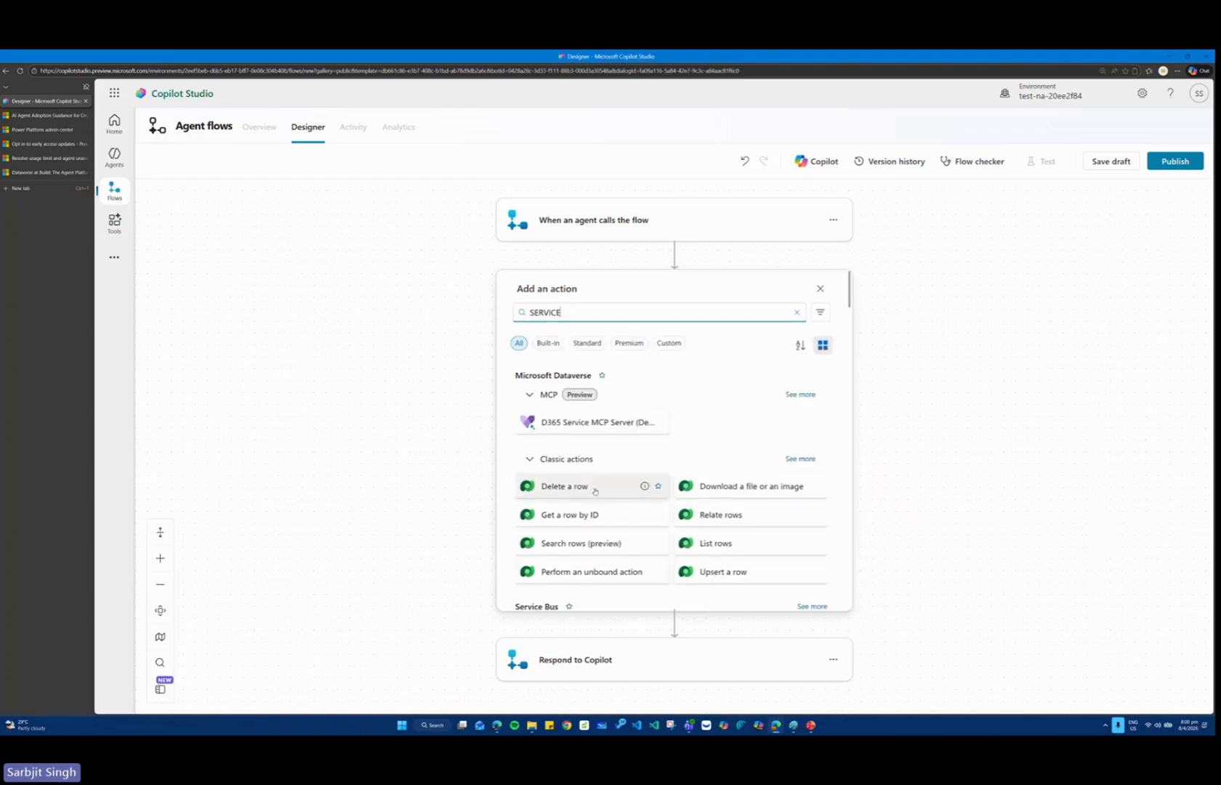
scroll(596, 492, "down", 3)
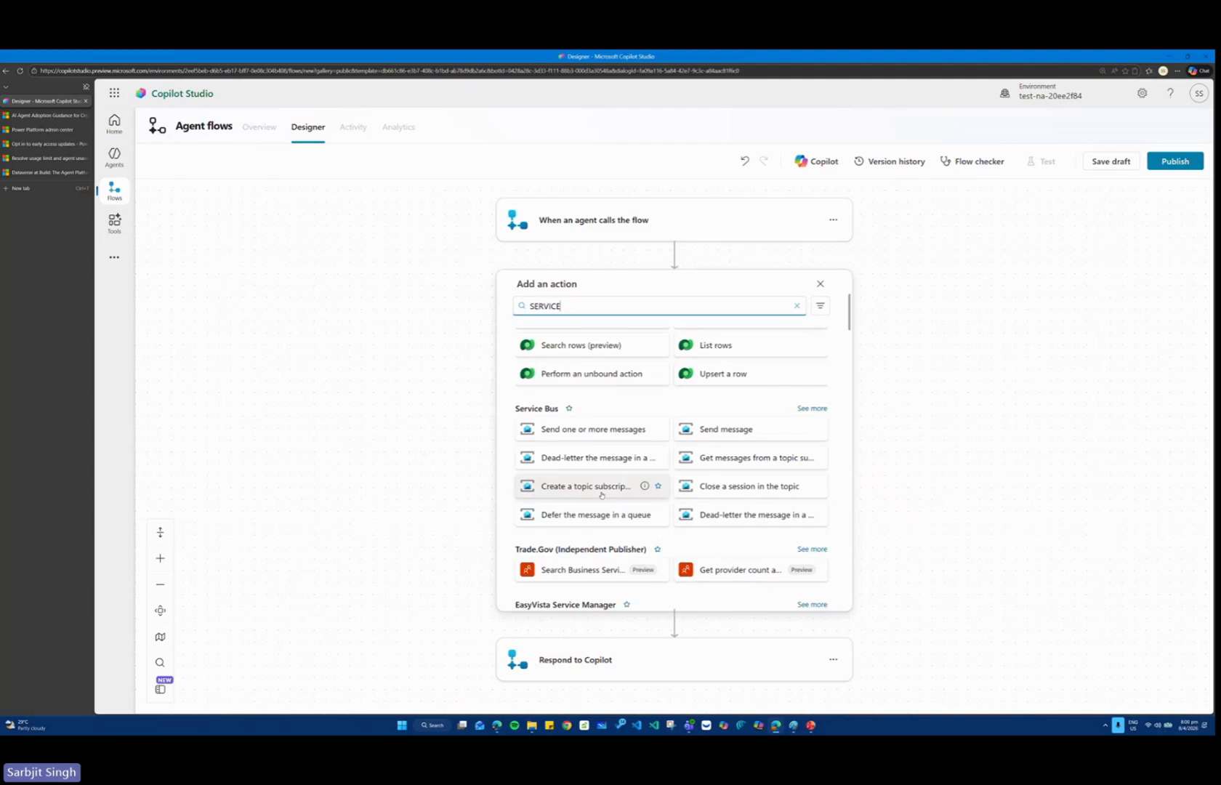
scroll(601, 495, "down", 5)
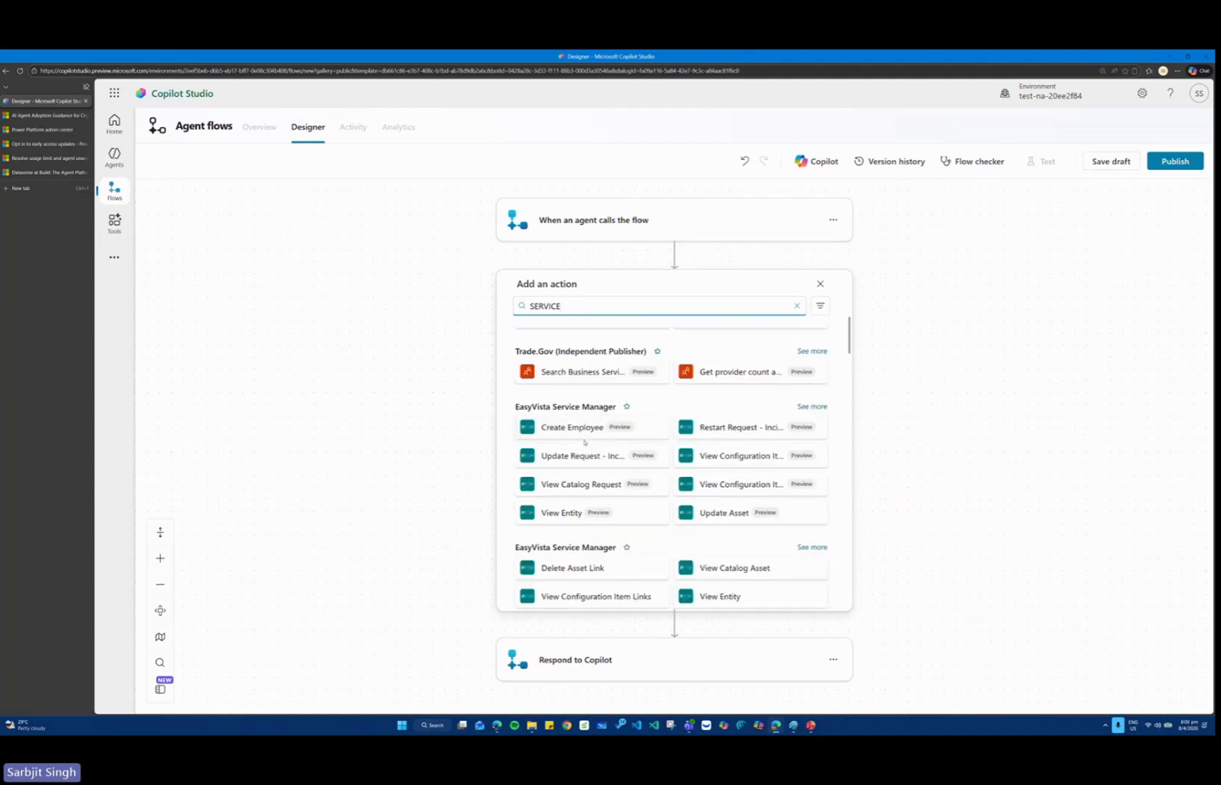
scroll(590, 447, "down", 2)
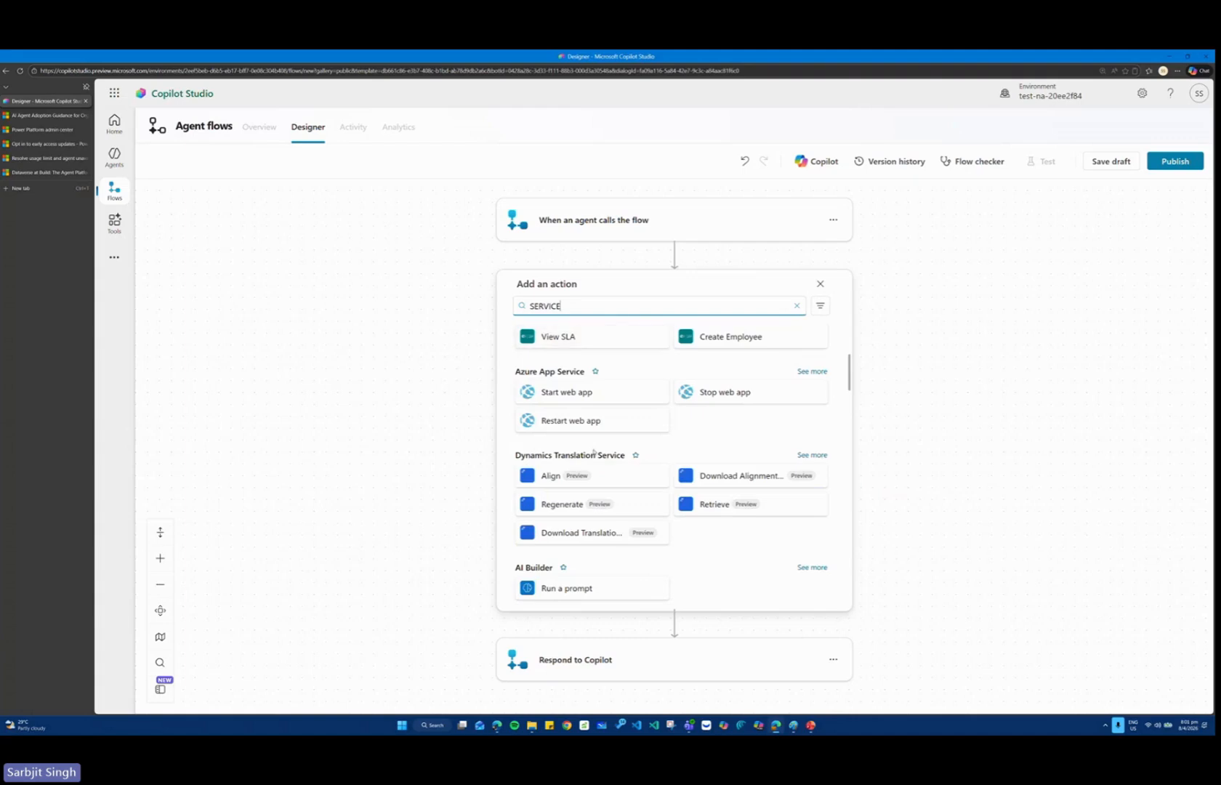
Search the available actions for "zendesk" in place of the current search term.
scroll(590, 447, "down", 2)
left_click_drag(578, 306, 521, 308)
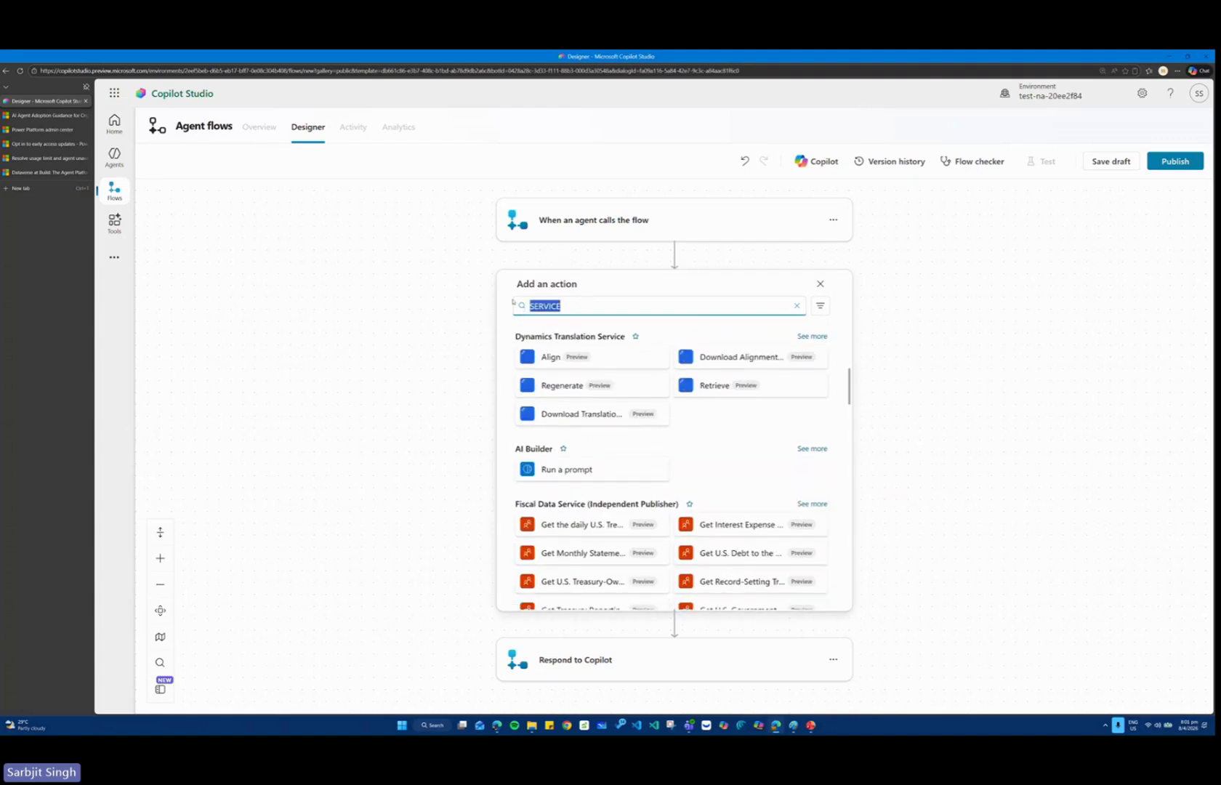
type("zendesk")
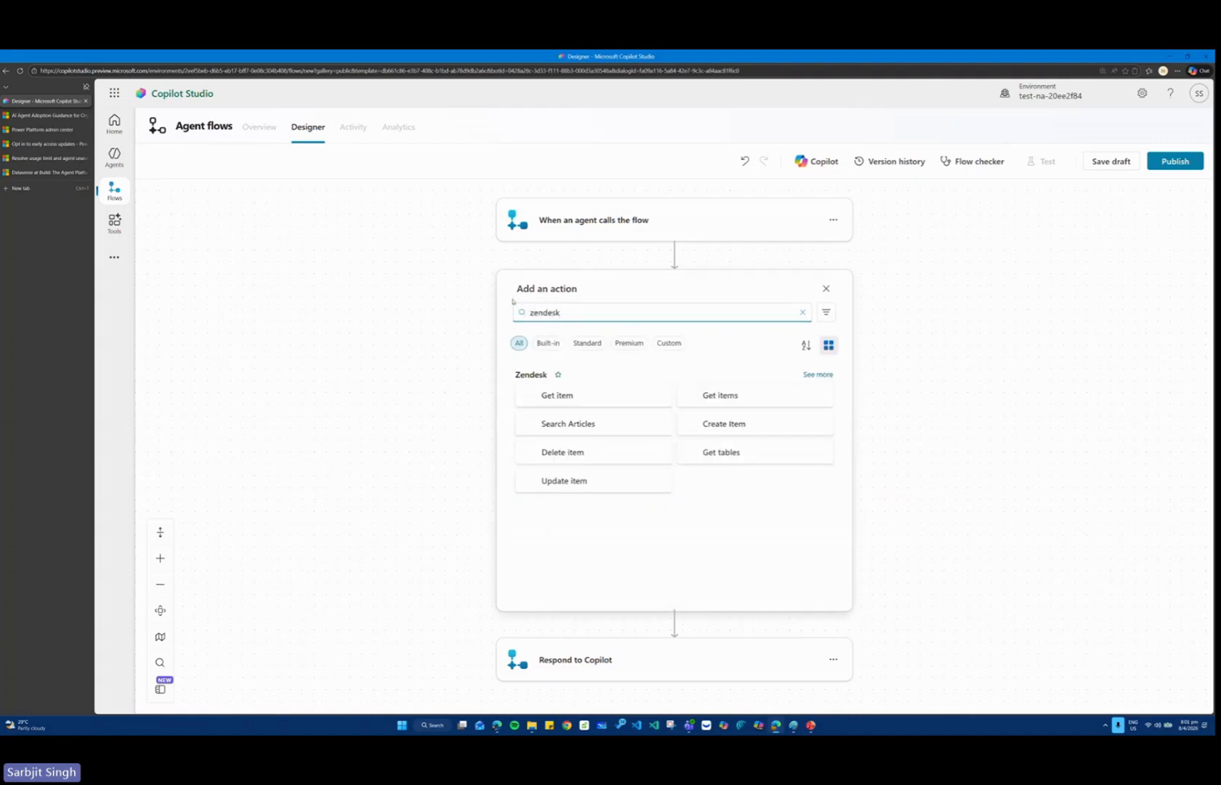
Search the available actions for "sql" and look through the matching connectors.
left_click_drag(575, 307, 523, 313)
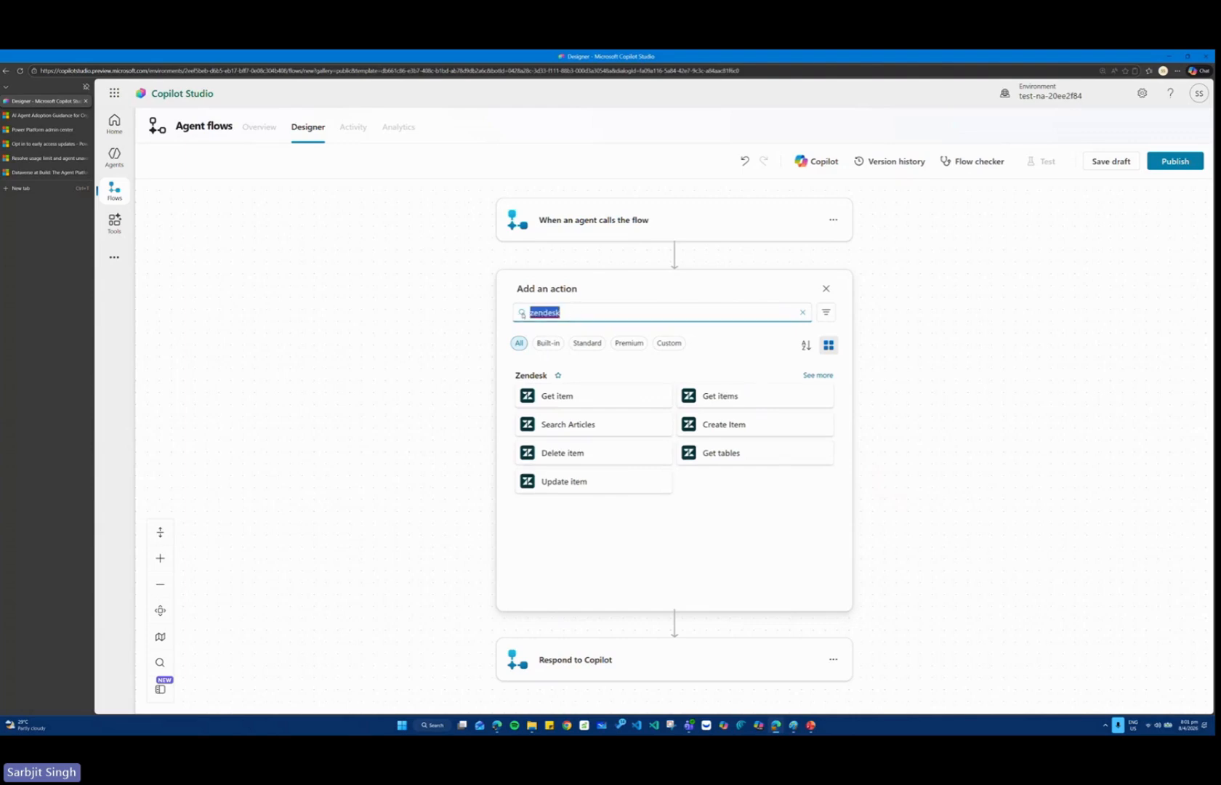
type("sql")
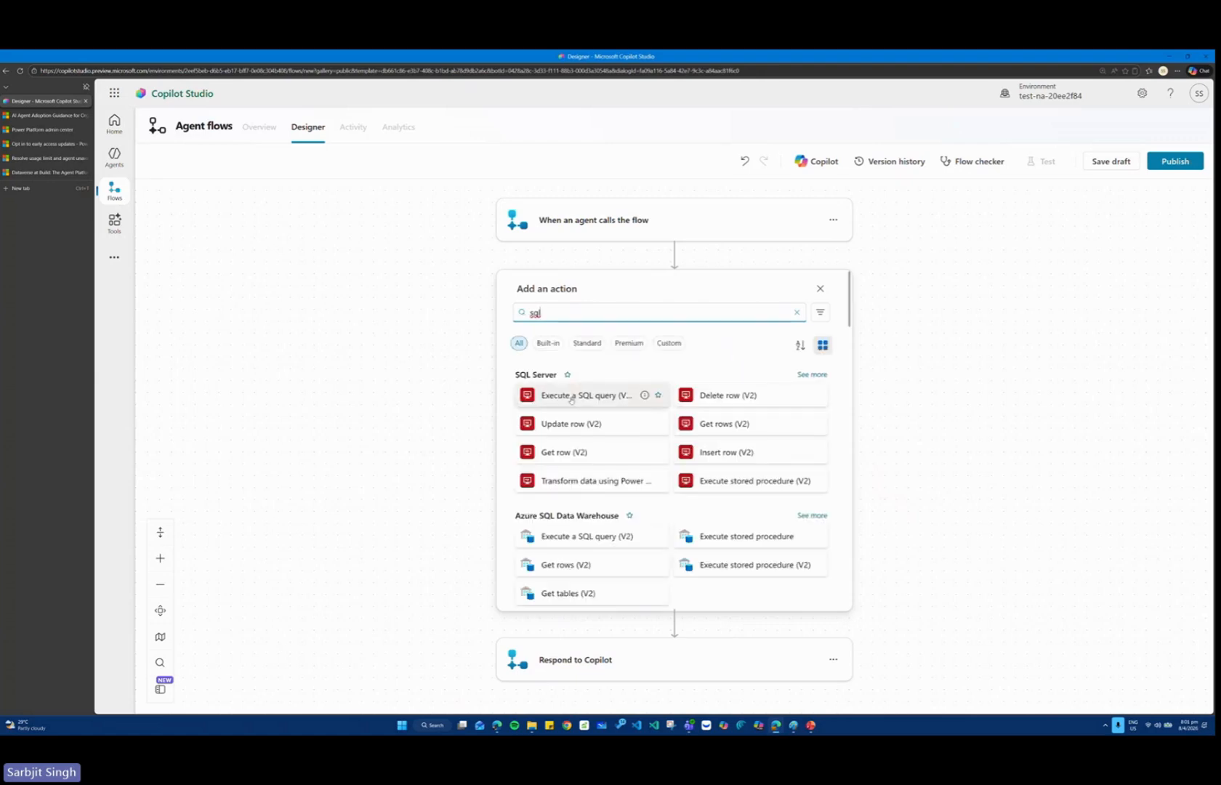
scroll(583, 519, "down", 3)
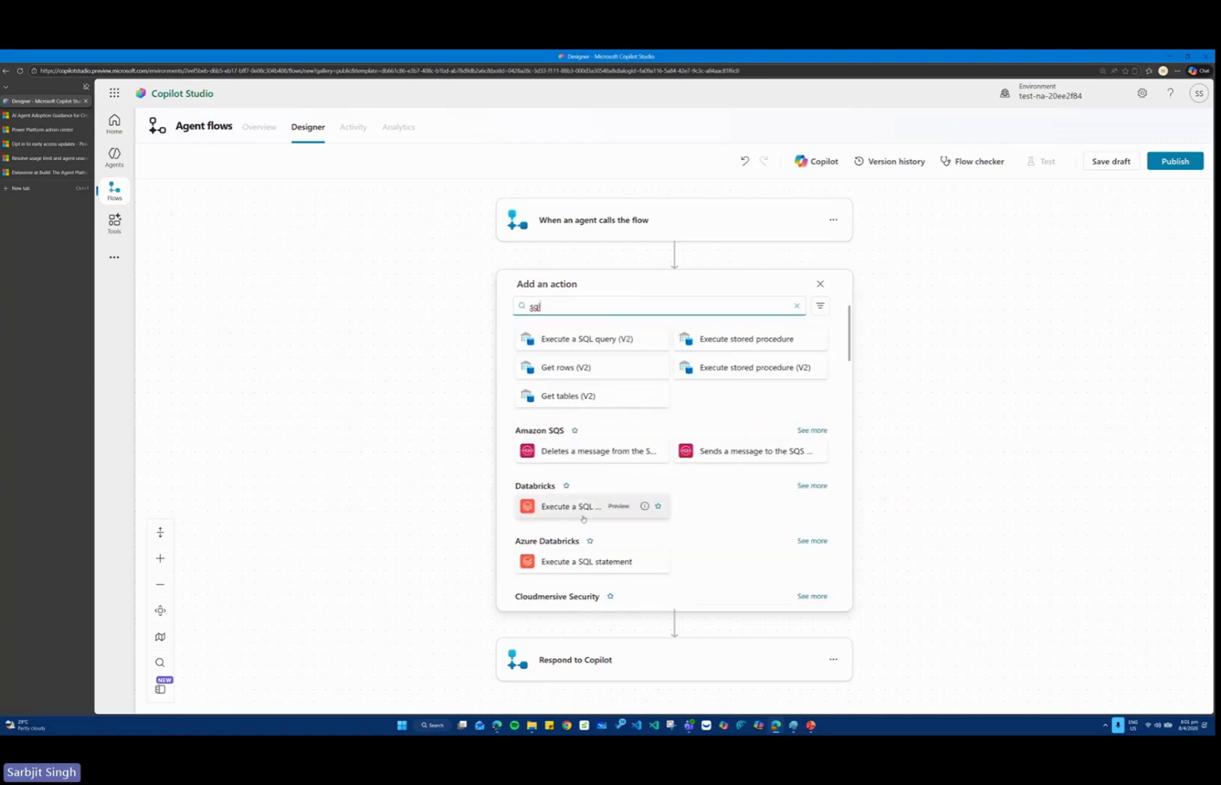
Search the available actions for "fabric" and then for "datalake".
left_click_drag(541, 306, 502, 307)
type("fabric")
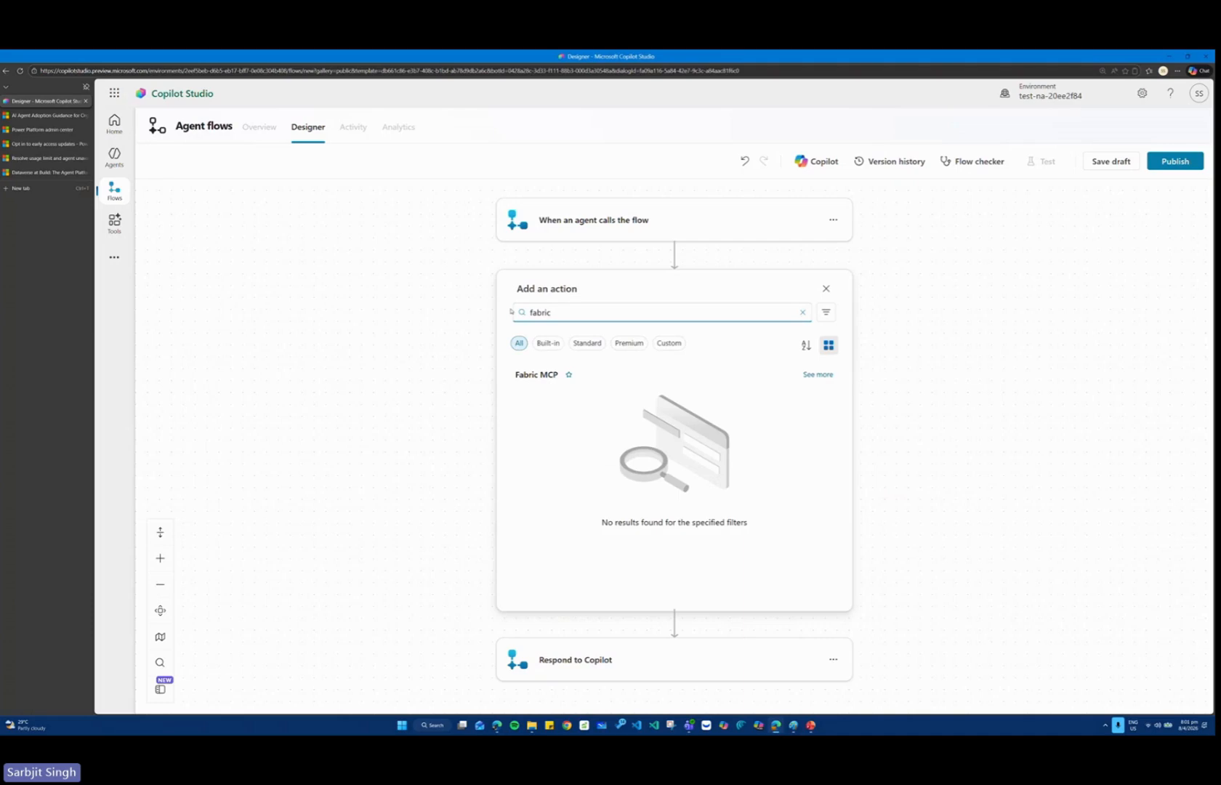
left_click_drag(552, 311, 523, 313)
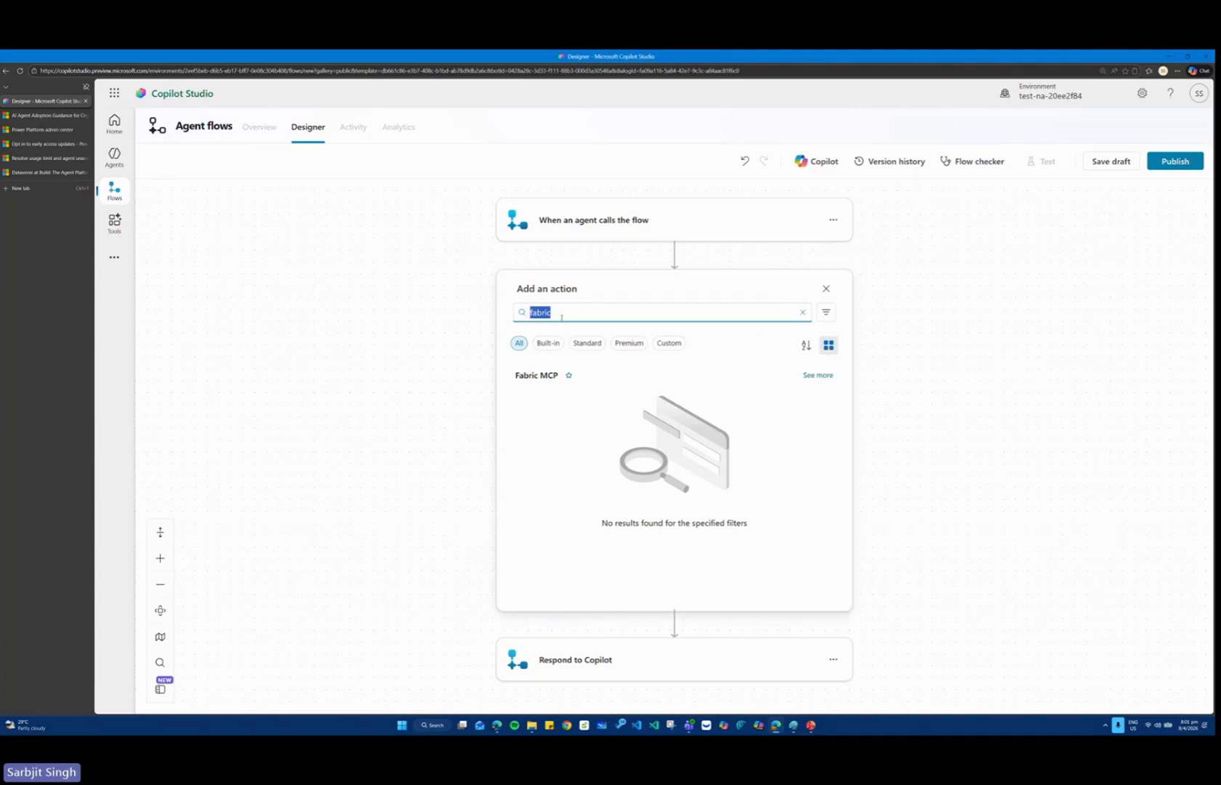
type("datalake")
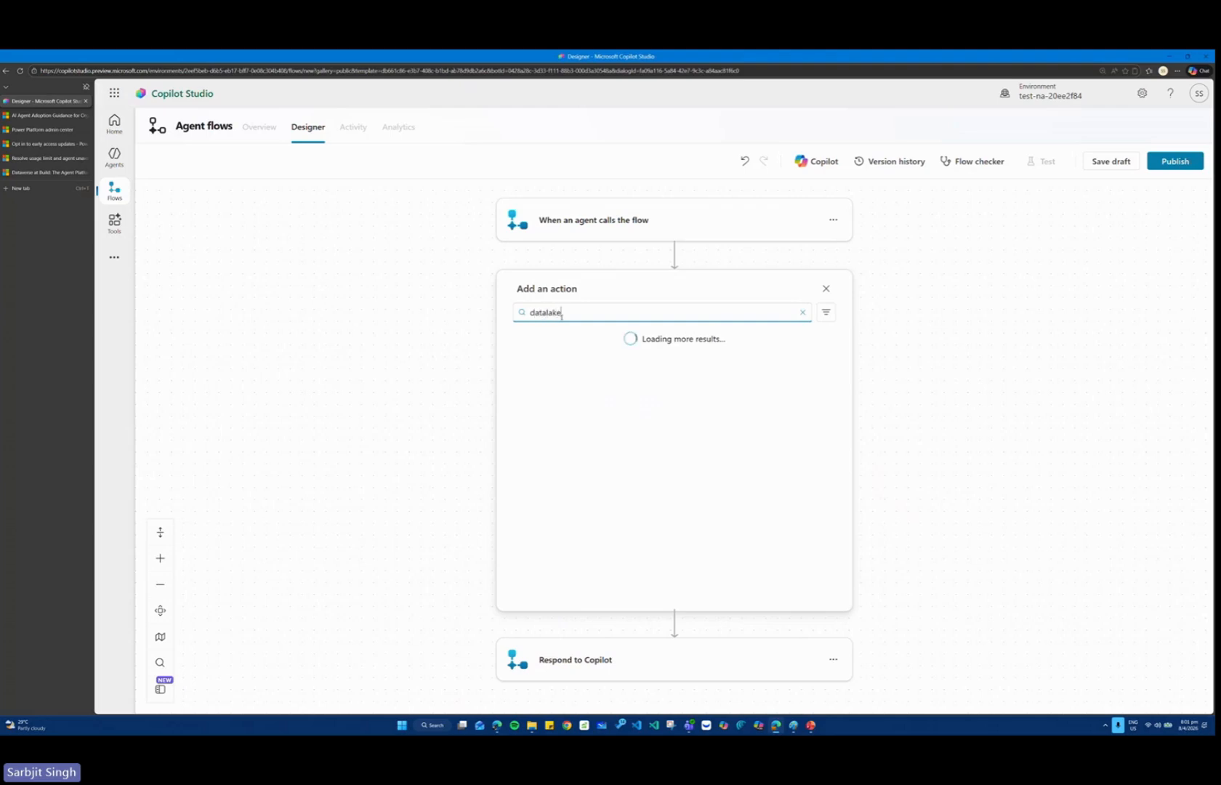
Search the available actions for "lakehouse", then replace the search term with "sql".
left_click_drag(580, 314, 518, 317)
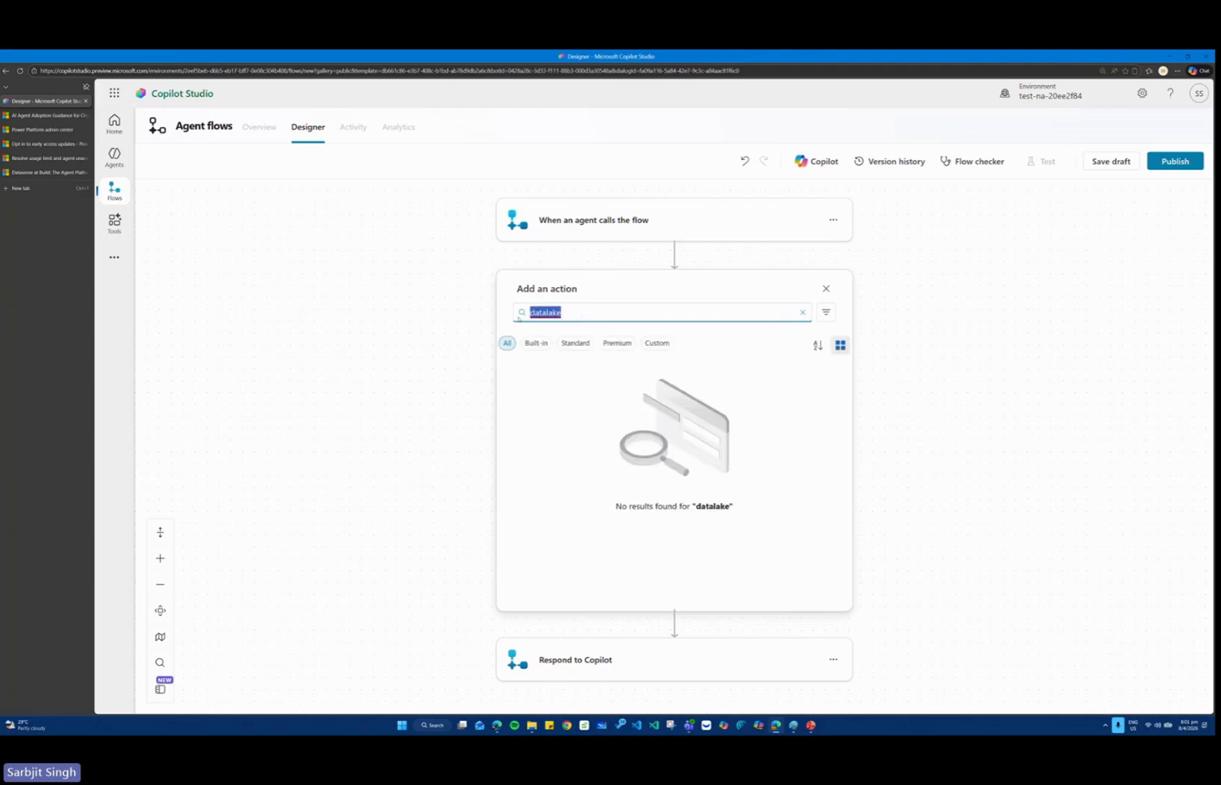
type("lakehouse")
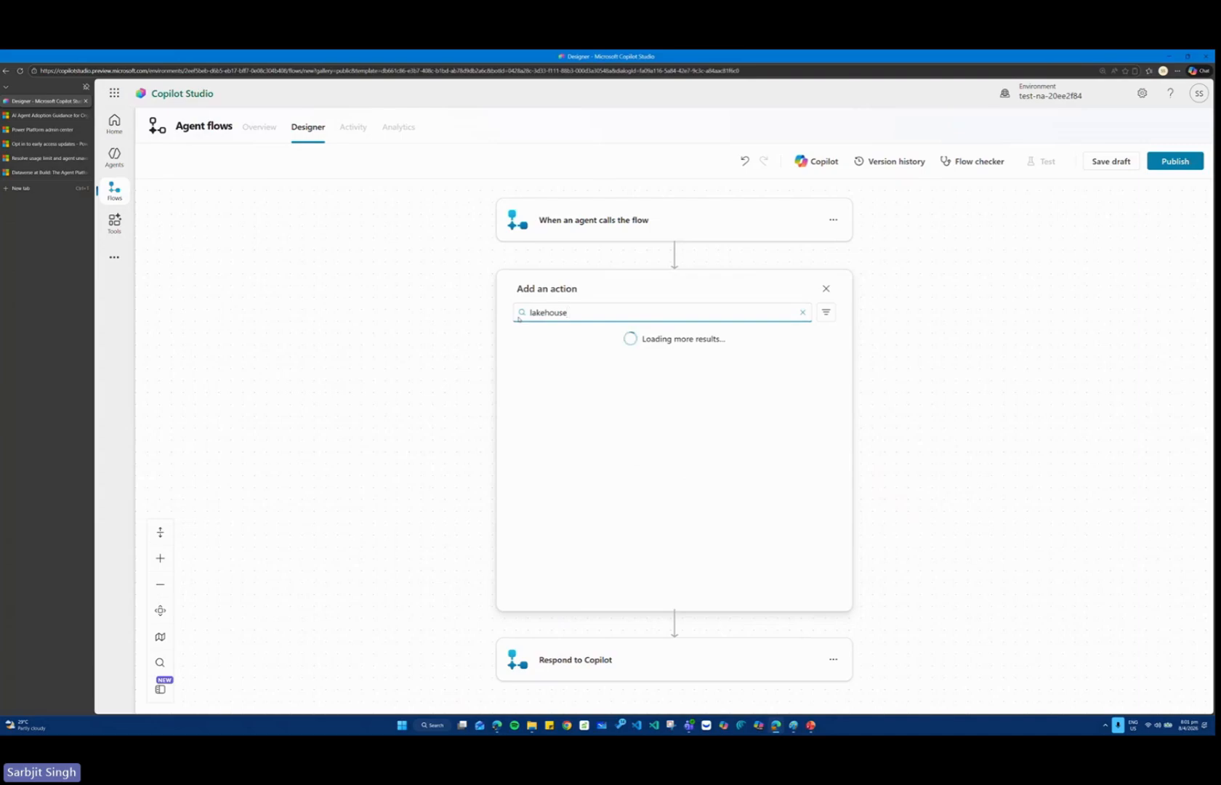
left_click_drag(574, 313, 512, 316)
key("BackSpace")
type("sql")
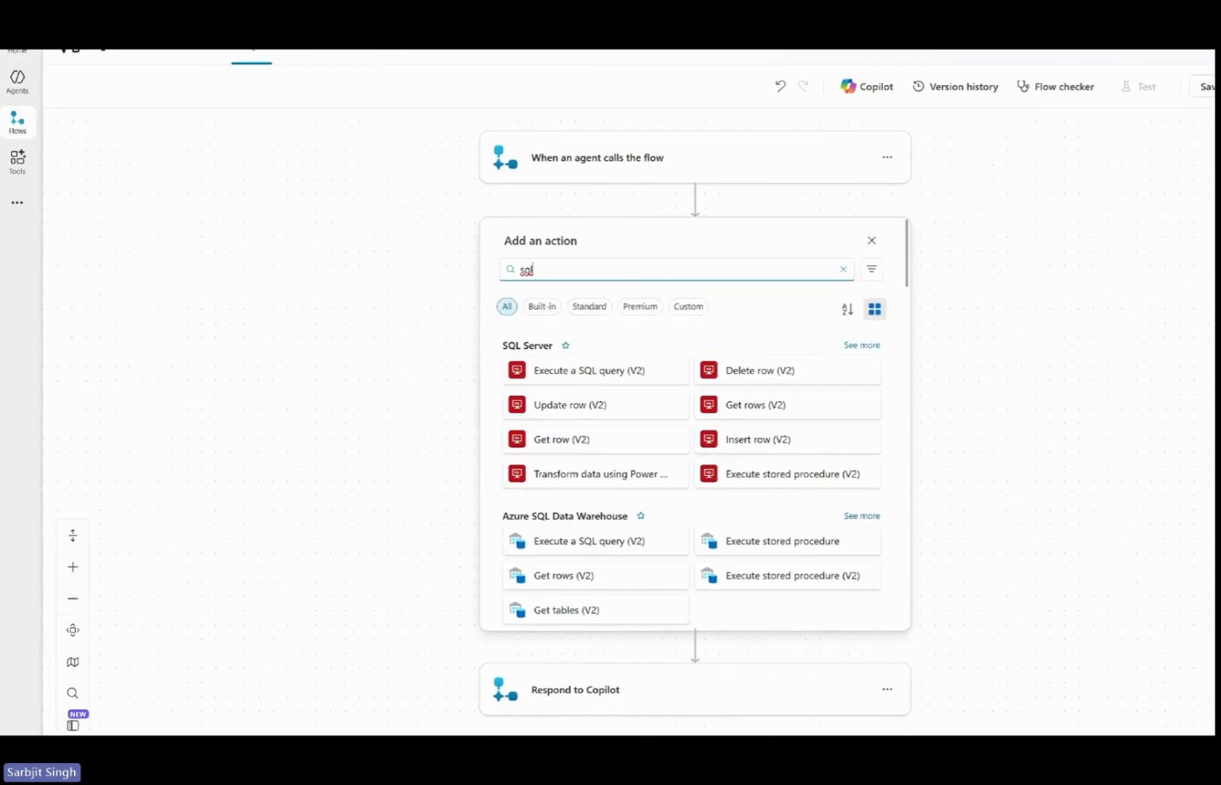
Examine the SQL search results, focusing on the Azure SQL Data Warehouse connector and the other database connectors listed below it.
left_click_drag(473, 487, 707, 512)
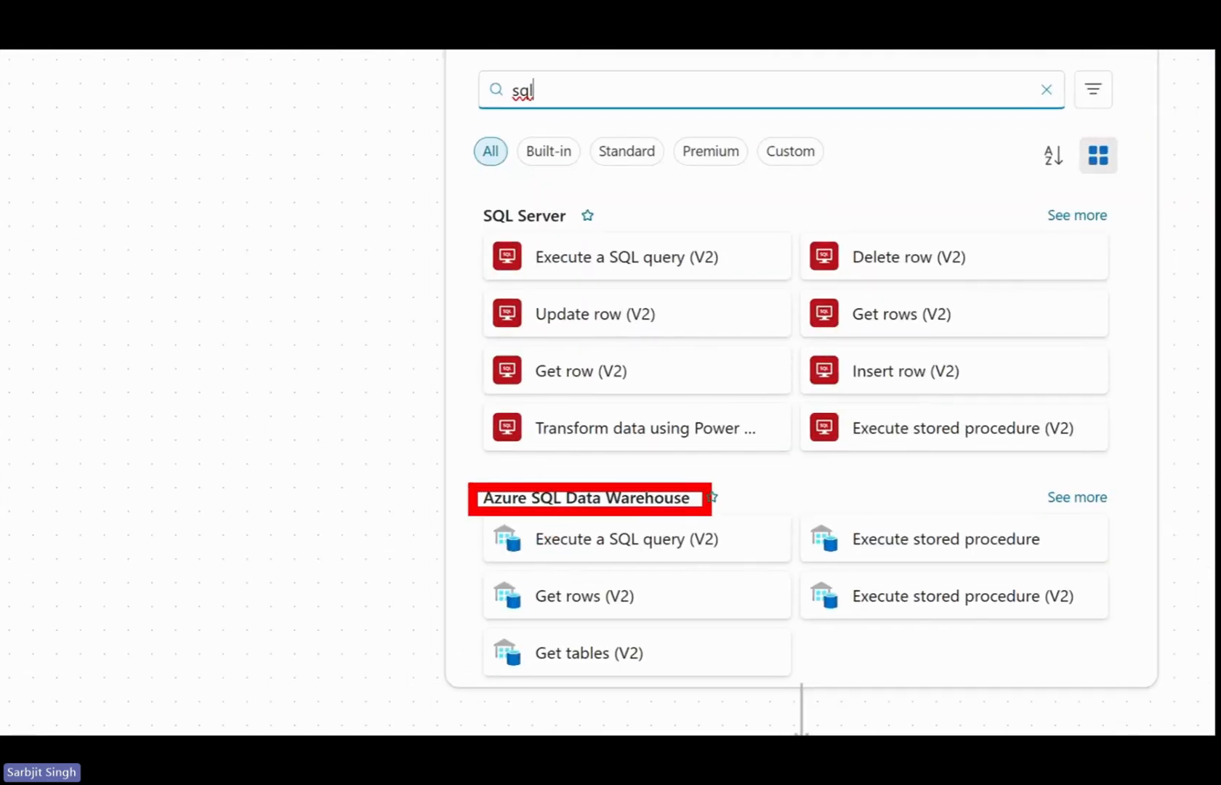
key("Escape")
scroll(657, 479, "down", 3)
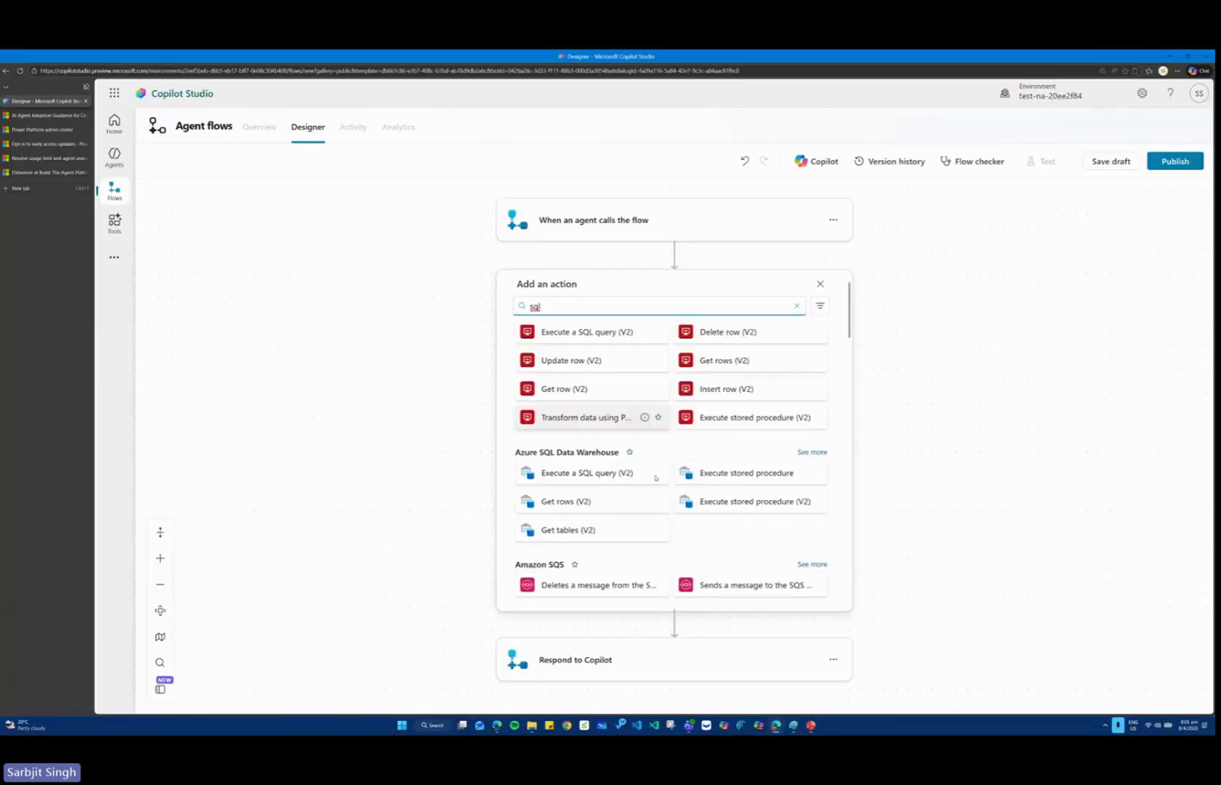
scroll(602, 379, "up", 1)
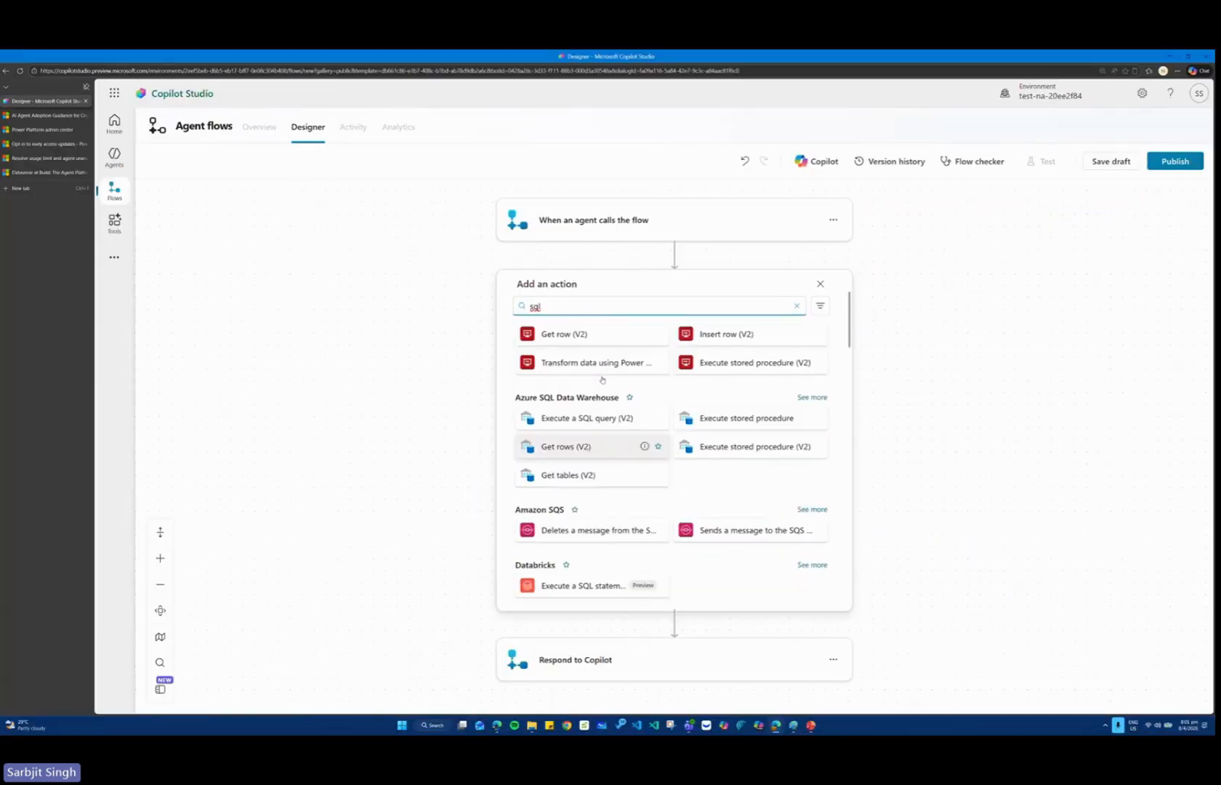
left_click_drag(472, 385, 627, 422)
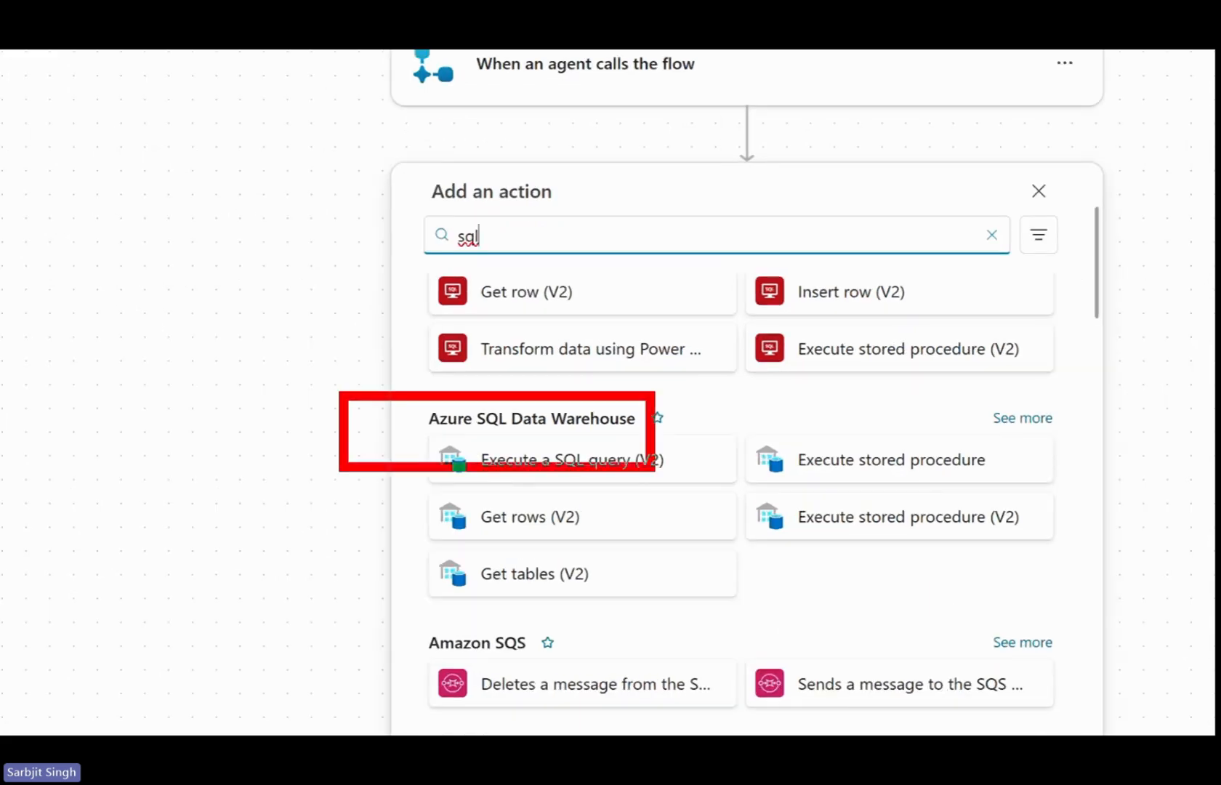
mouse_move(650, 467)
left_mouse_down()
mouse_move(1194, 687)
mouse_move(1153, 605)
left_mouse_up()
key("Escape")
scroll(585, 415, "down", 5)
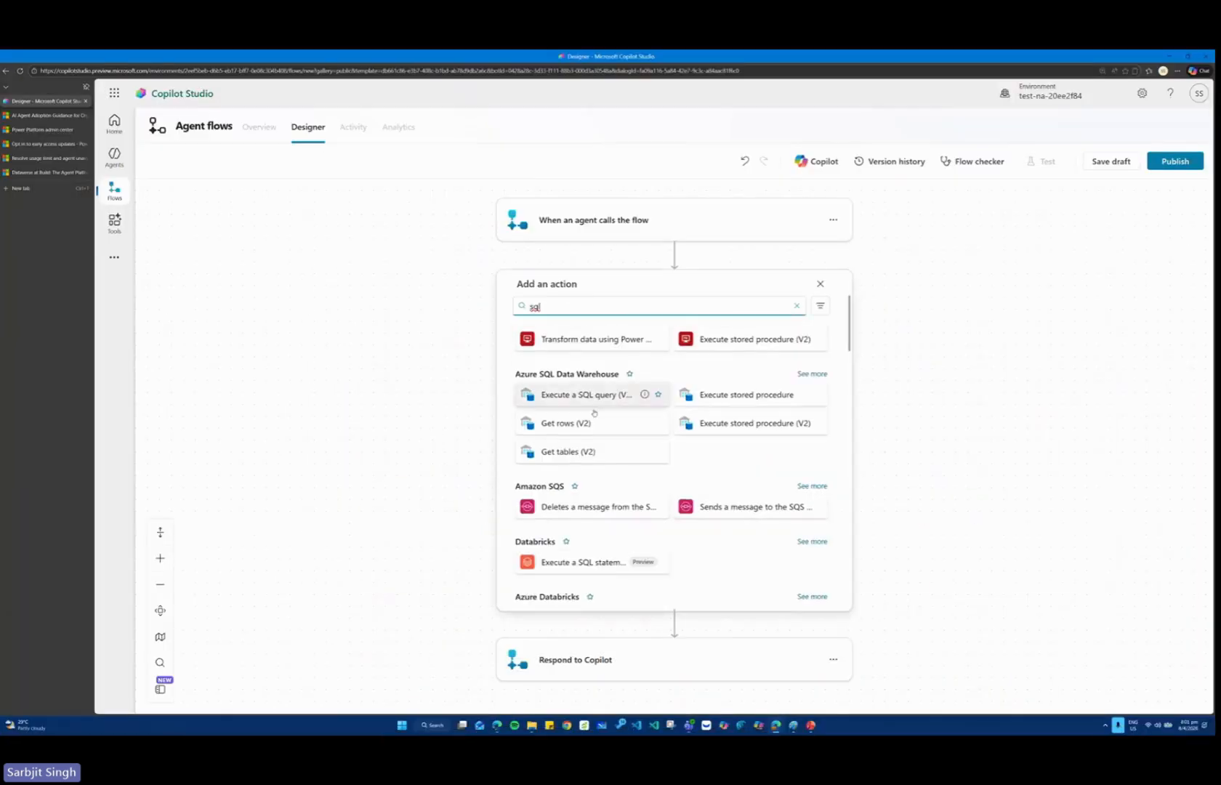
Switch to the PowerPoint course deck and look through the slide thumbnails following the Create agent flows slide.
left_click(938, 313)
key("alt+Tab")
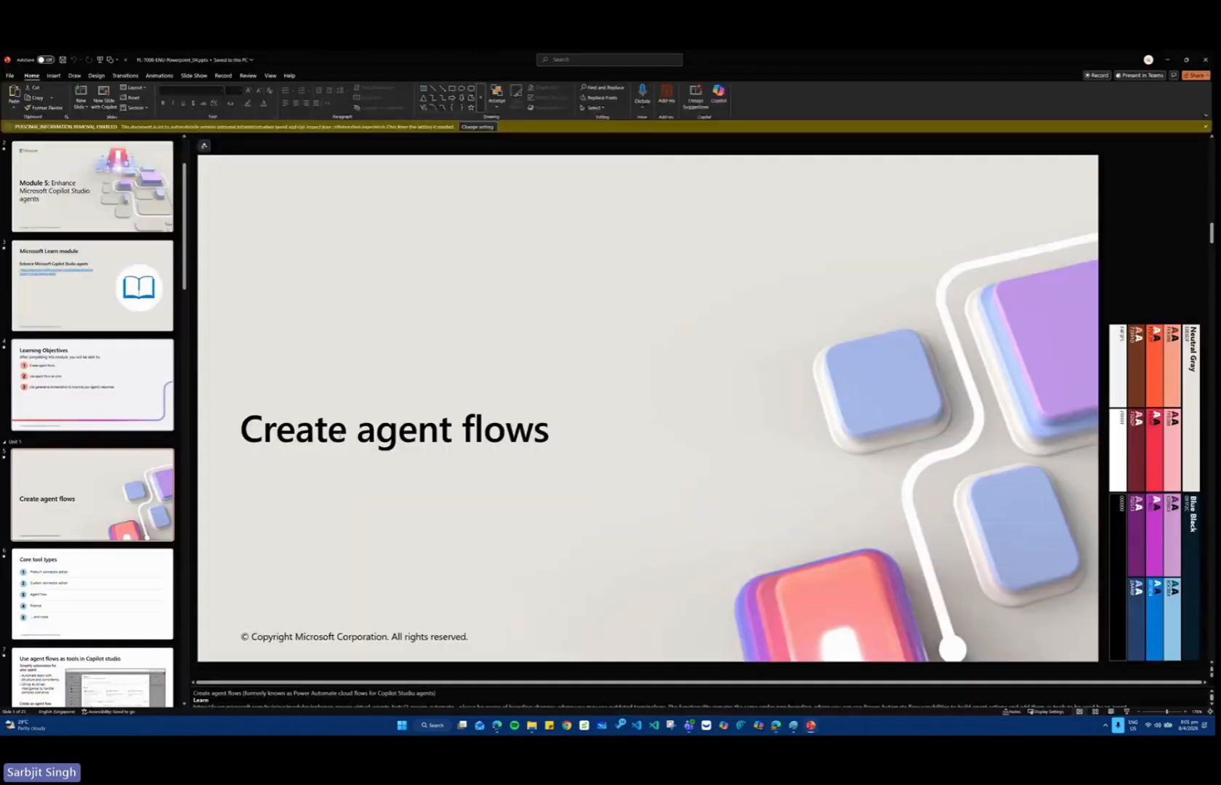
scroll(96, 451, "down", 3)
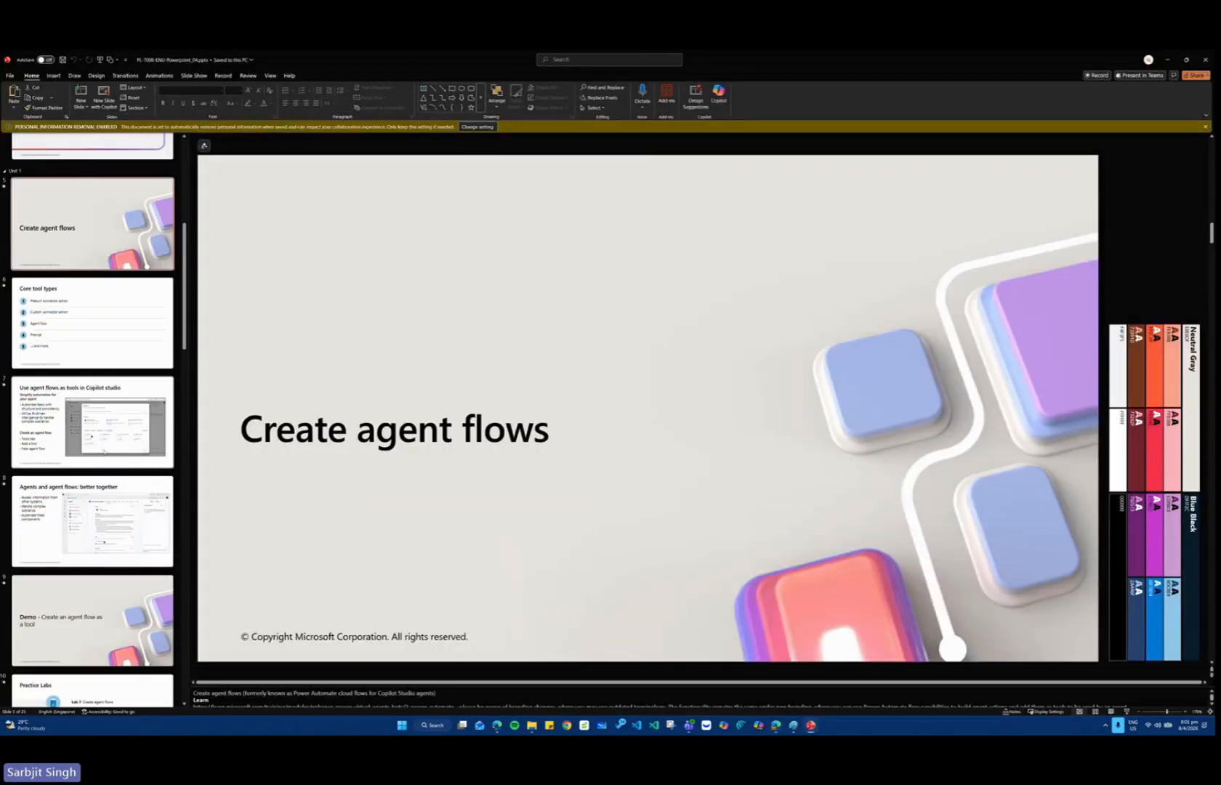
scroll(94, 425, "down", 3)
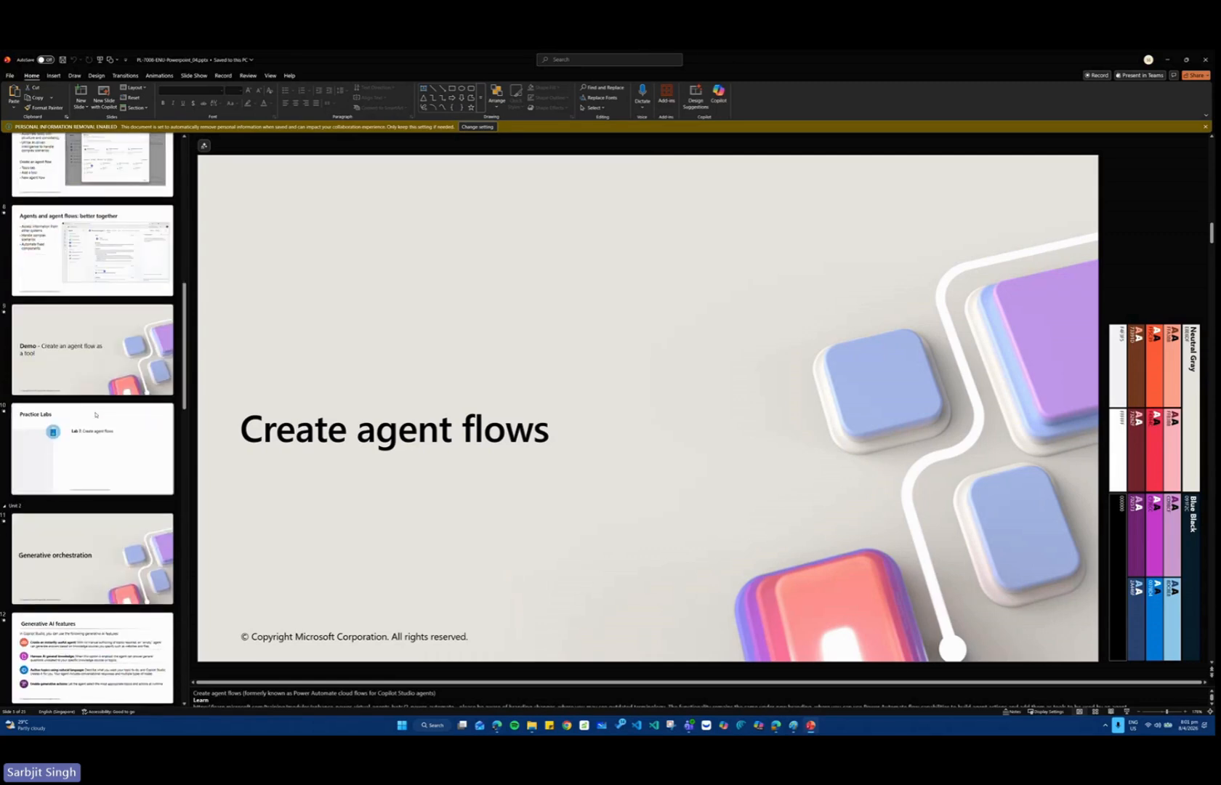